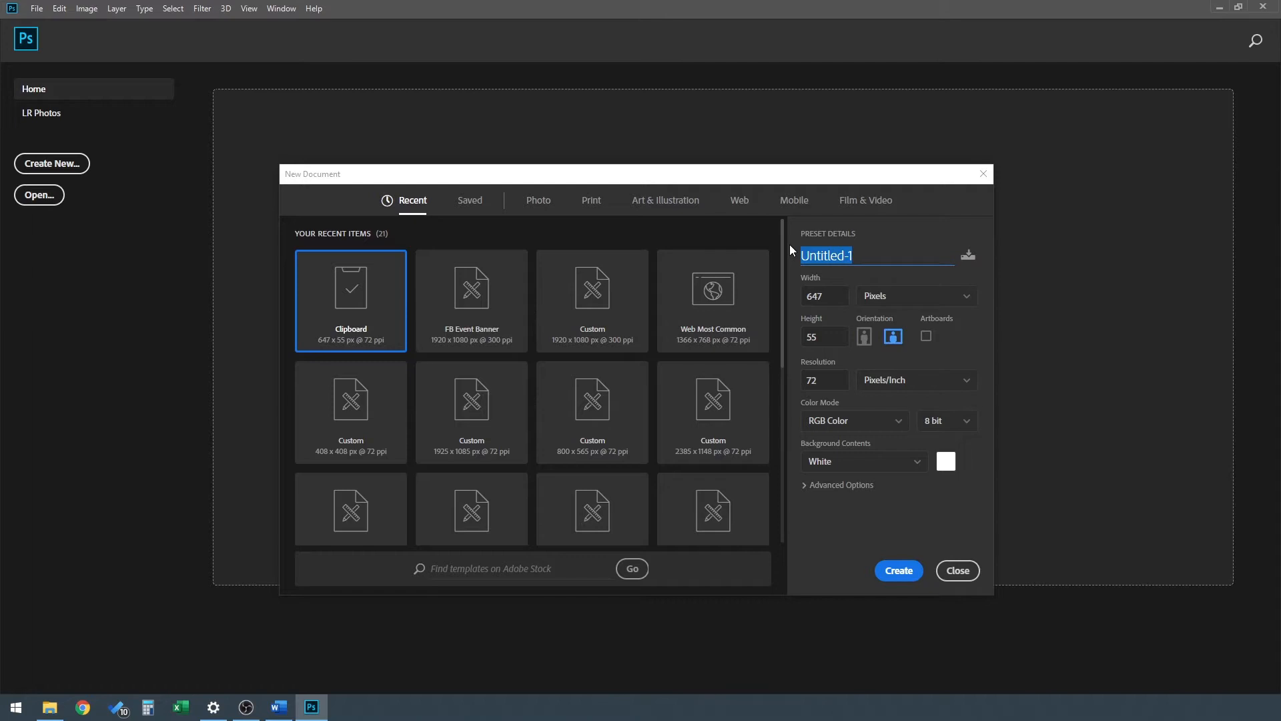
Enter 'Get Involved Banner' as the new document's name.
text(et Involved Banner)
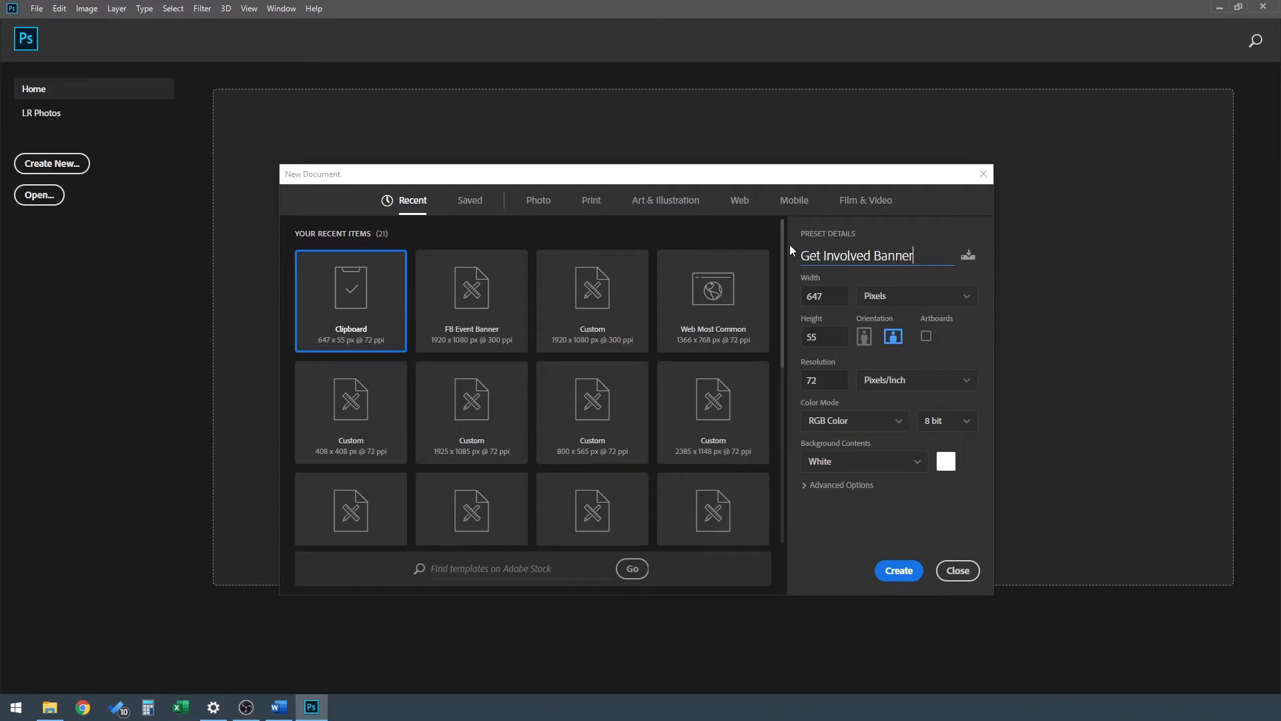
Choose the saved 1920 × 1080 px, 300 ppi preset and enable Artboards.
click(481, 203)
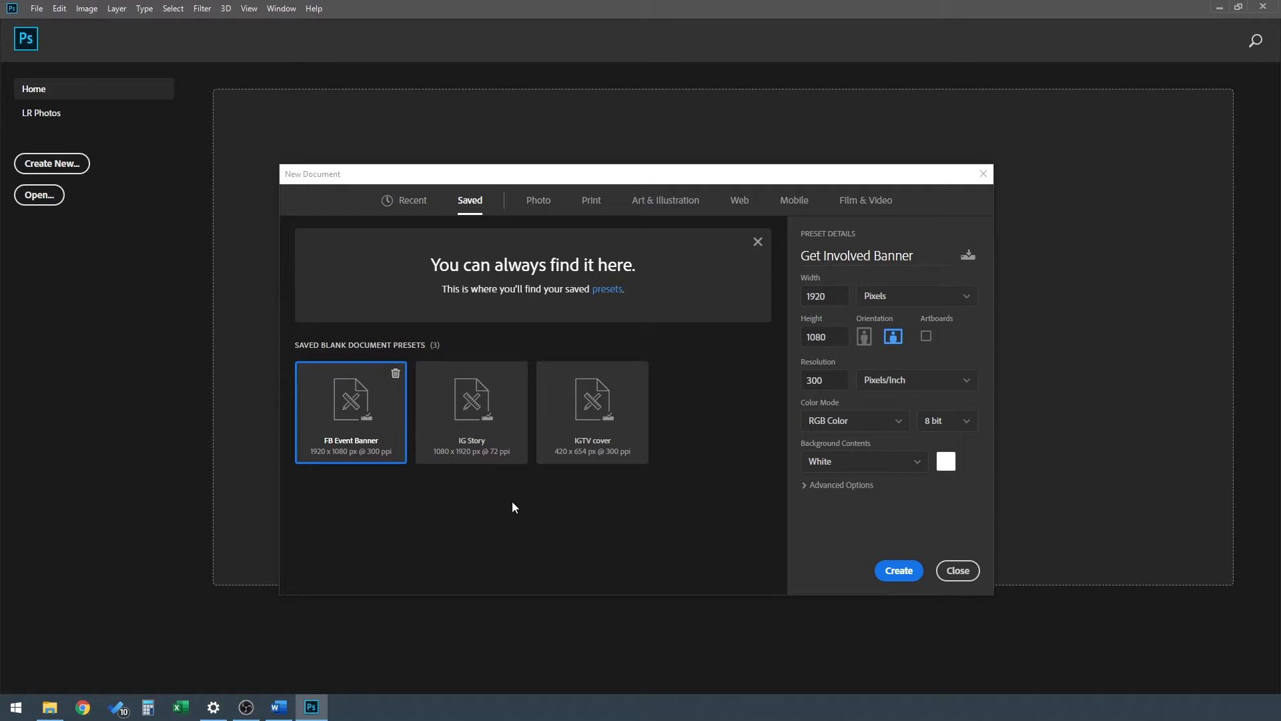
double_click(843, 295)
key(Tab)
click(843, 296)
click(848, 297)
click(929, 341)
Create the 1920 × 1080 document and rename Artboard 1 to 'Full HD'.
click(907, 571)
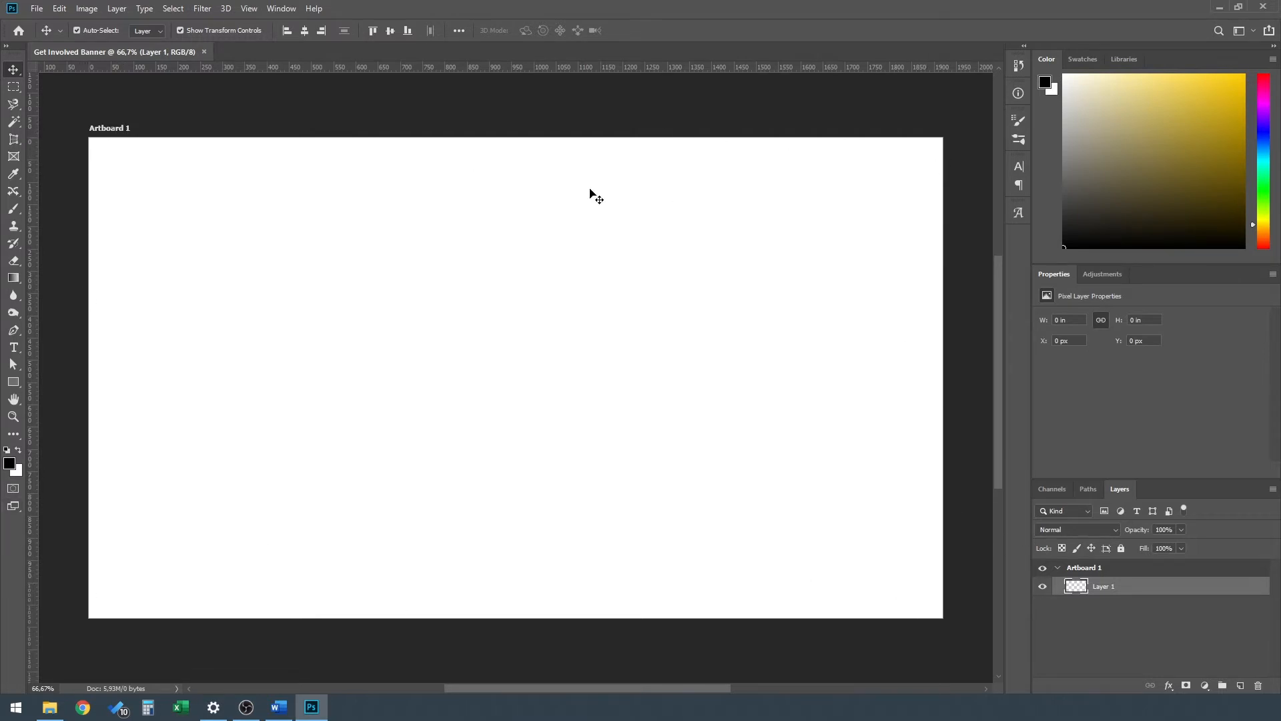
right_click(1087, 569)
click(1075, 569)
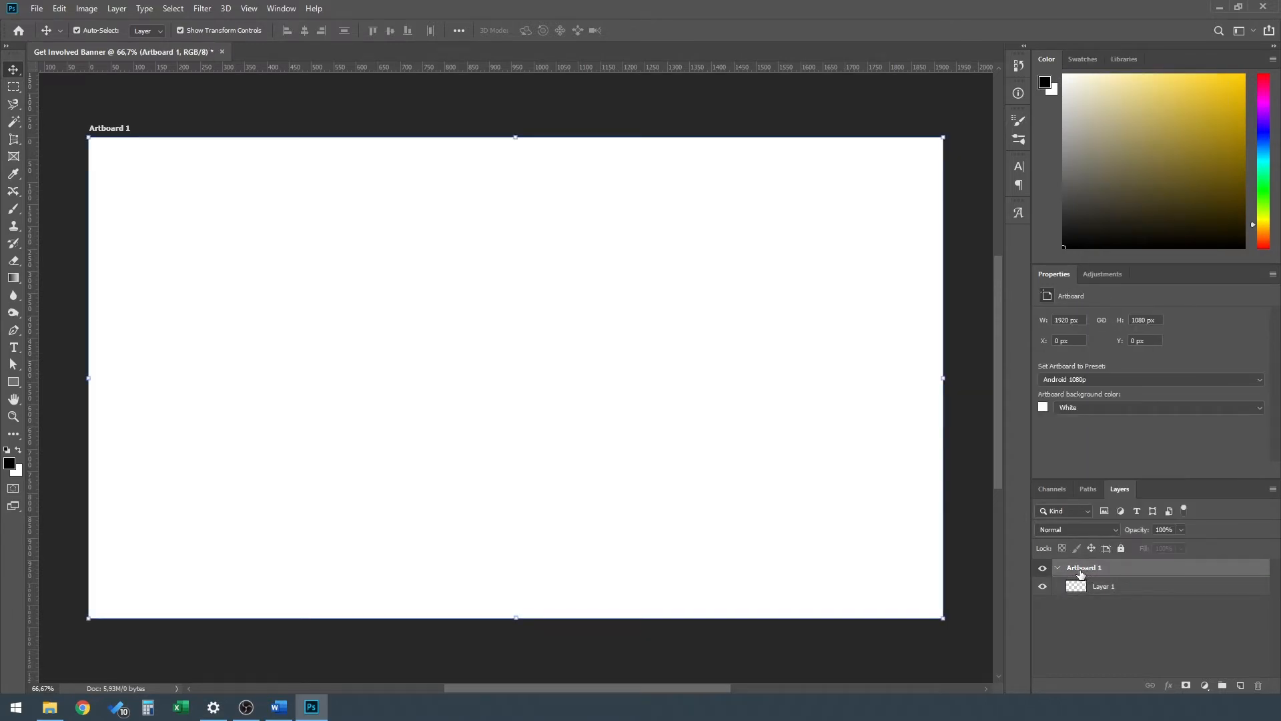
text(Full HD)
click(1086, 624)
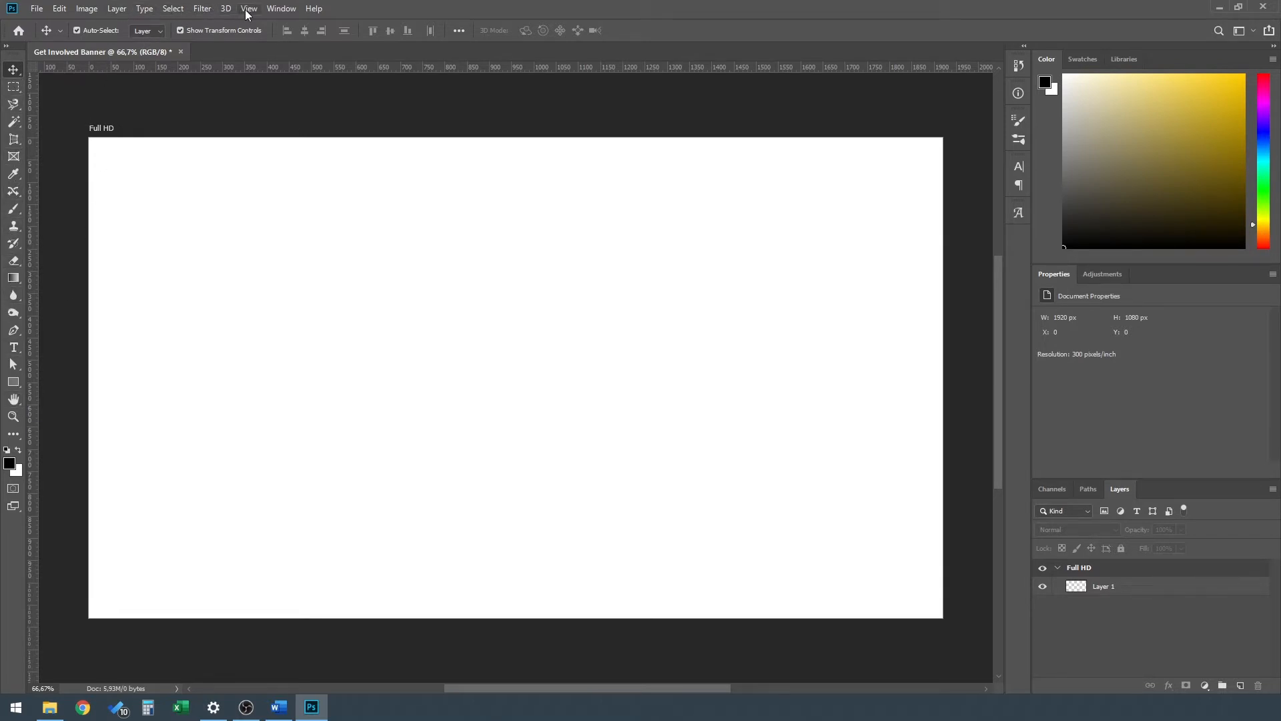
Browse the Filter, Select, 3D and Image menus, then add Layer 2 above Layer 1.
click(202, 9)
click(174, 9)
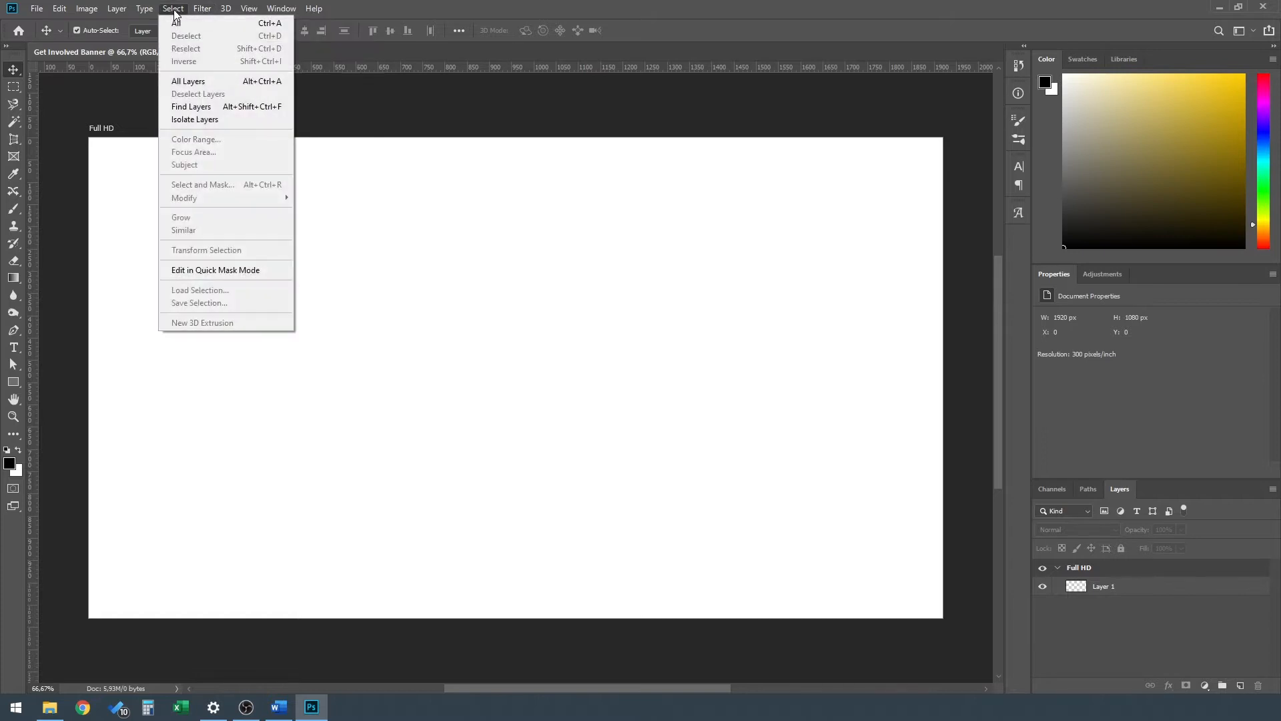
mouse_move(233, 9)
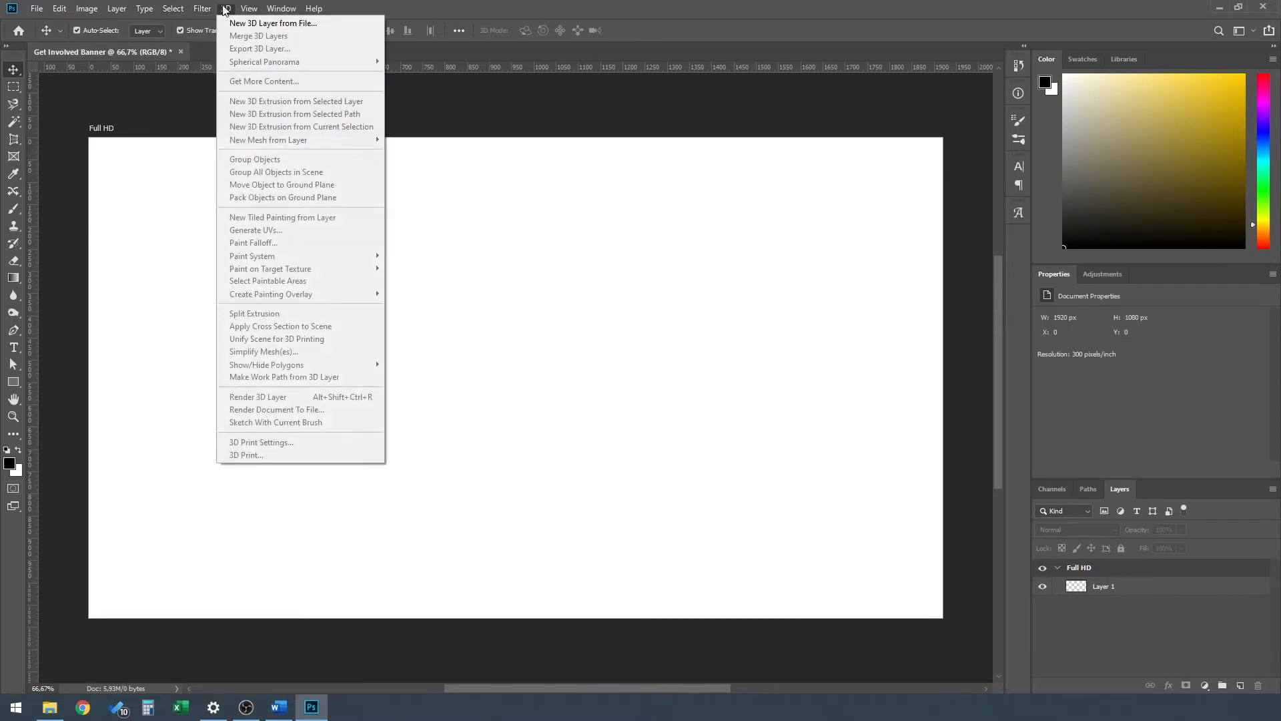
mouse_move(87, 8)
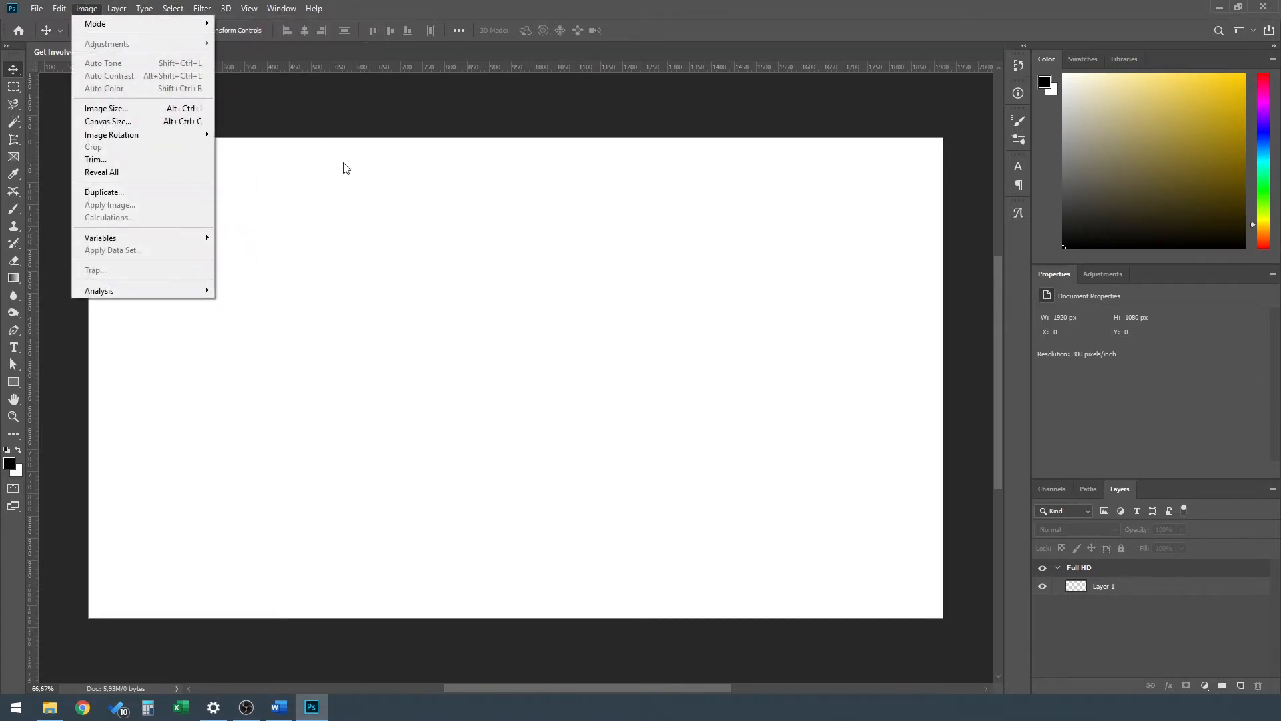
click(946, 474)
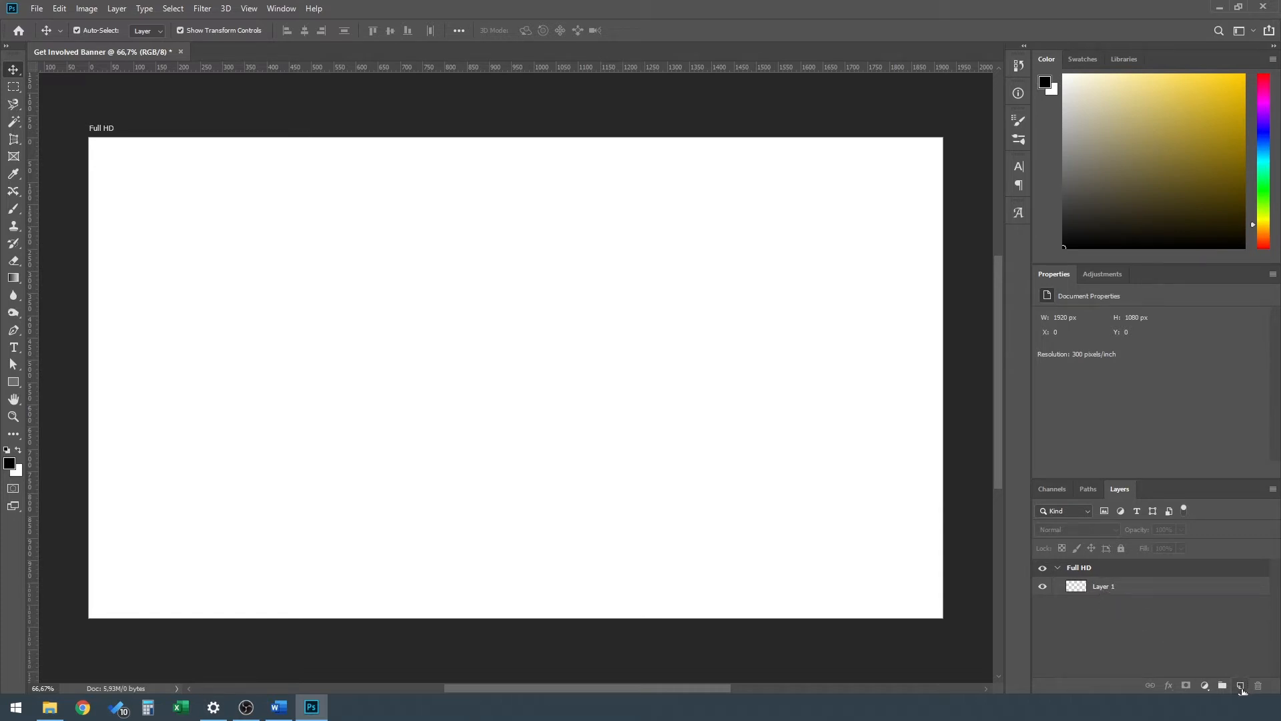
click(1241, 688)
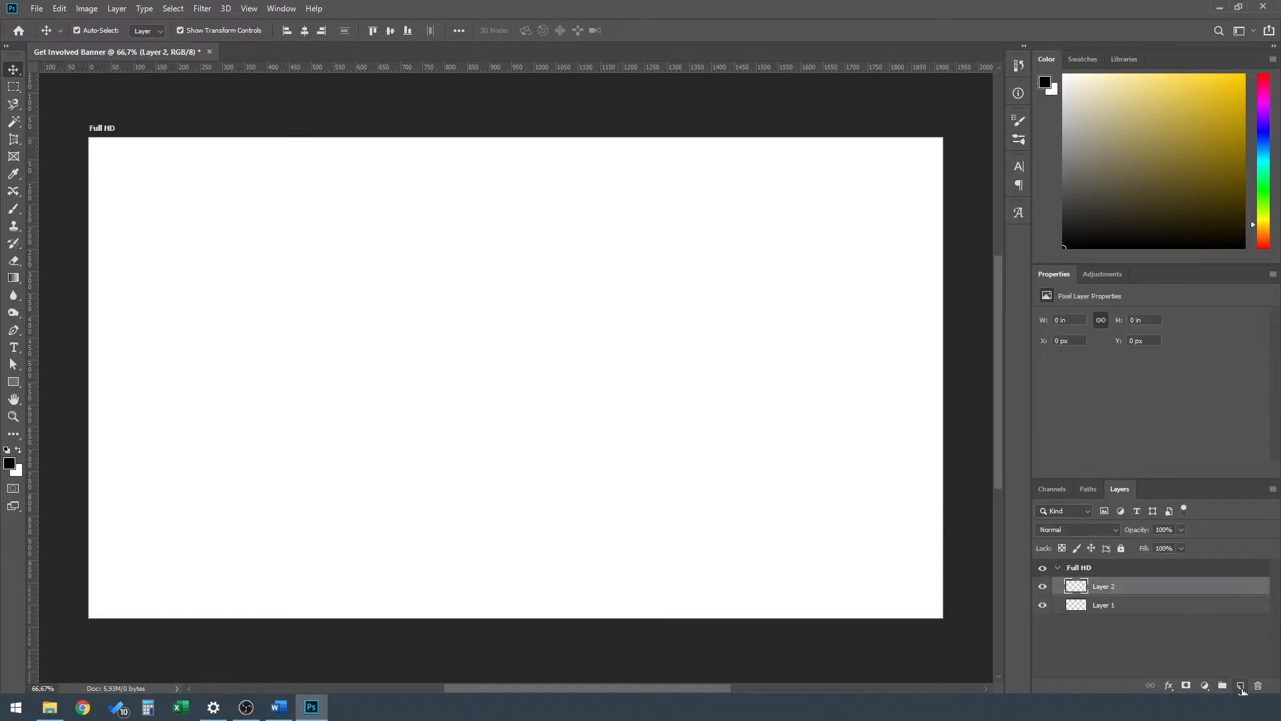
Reselect Layer 2 and switch to the Horizontal Type tool with Dosis Bold 47.02 pt.
click(1144, 611)
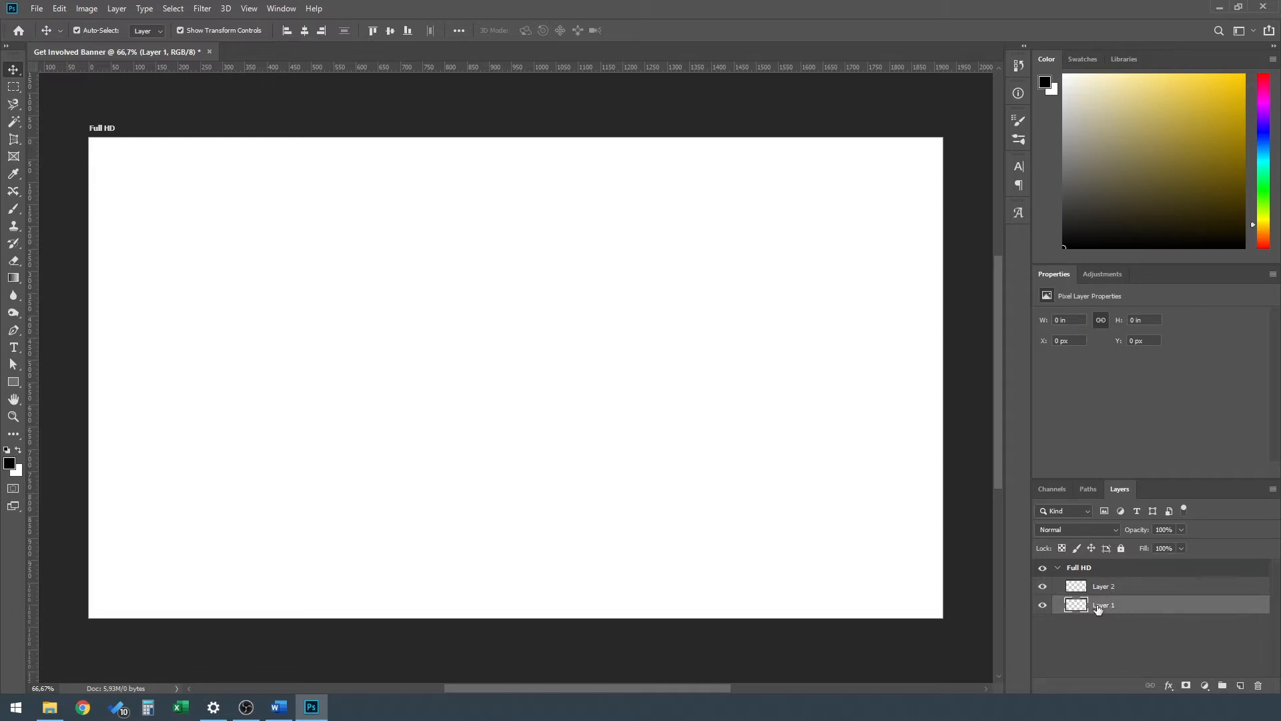
click(1143, 591)
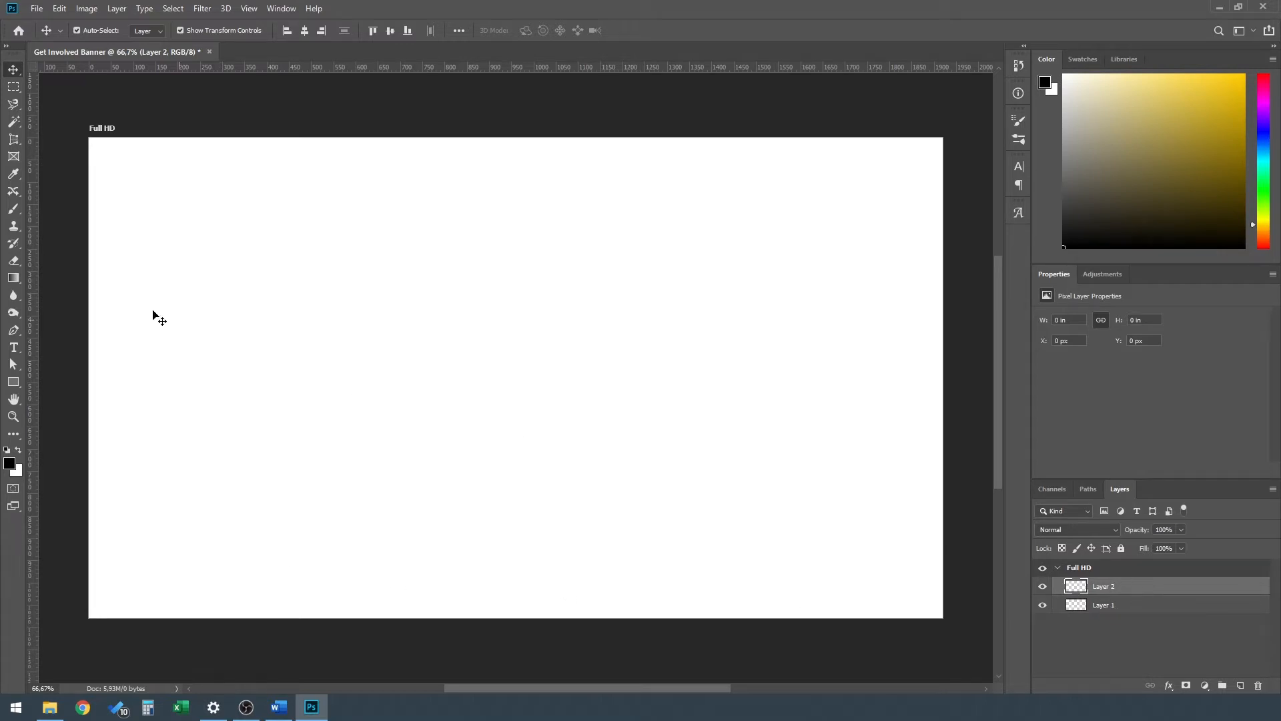
click(14, 349)
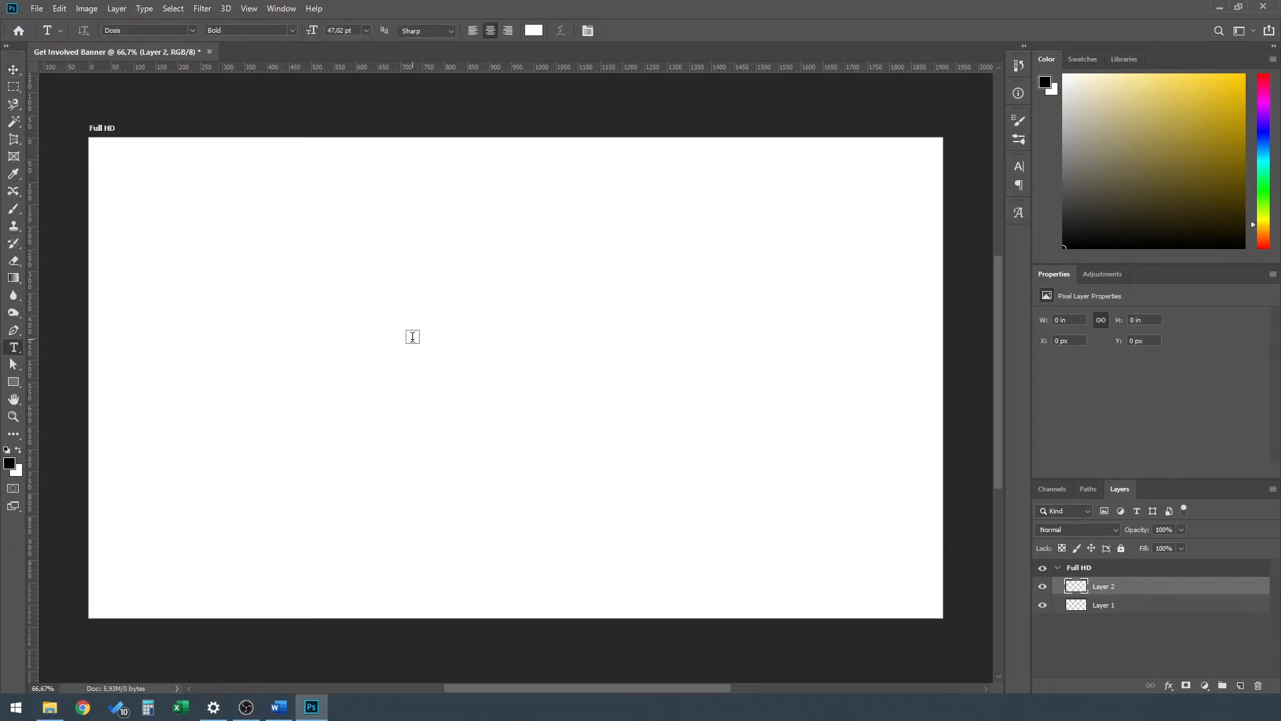
Add the FRONT text line, nudge it right and colour it black.
click(453, 343)
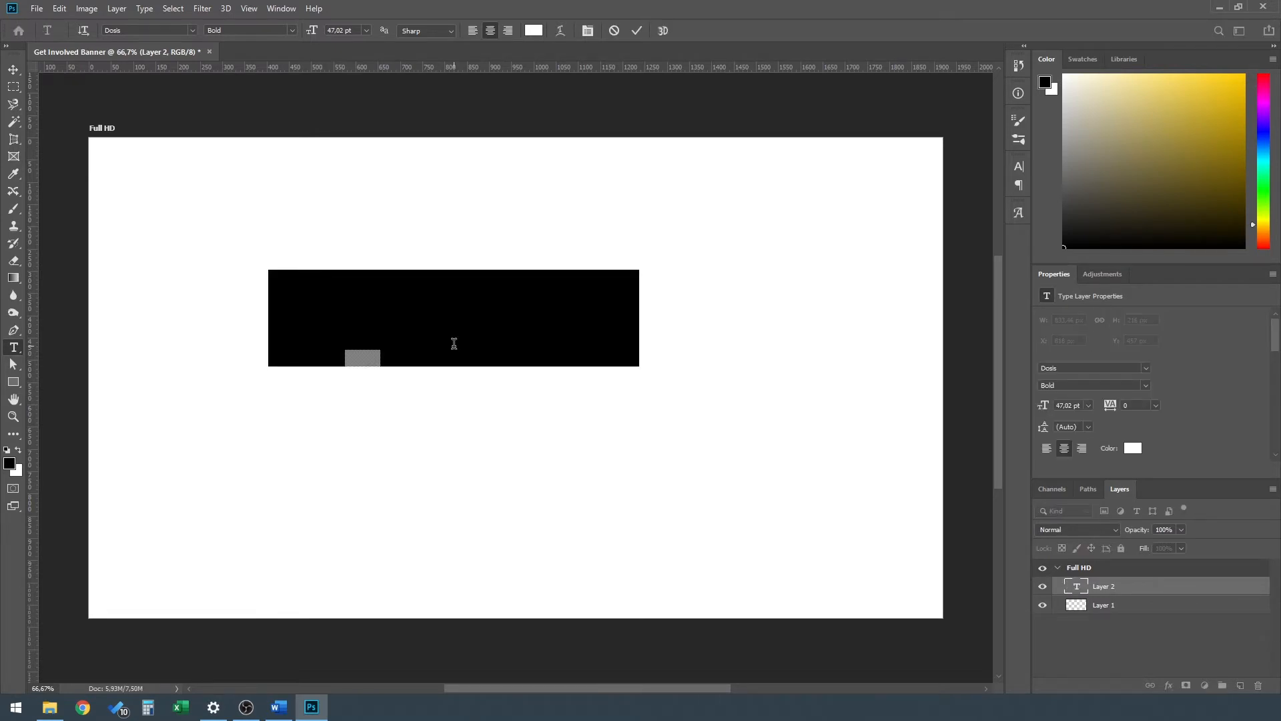
text(GET INV)
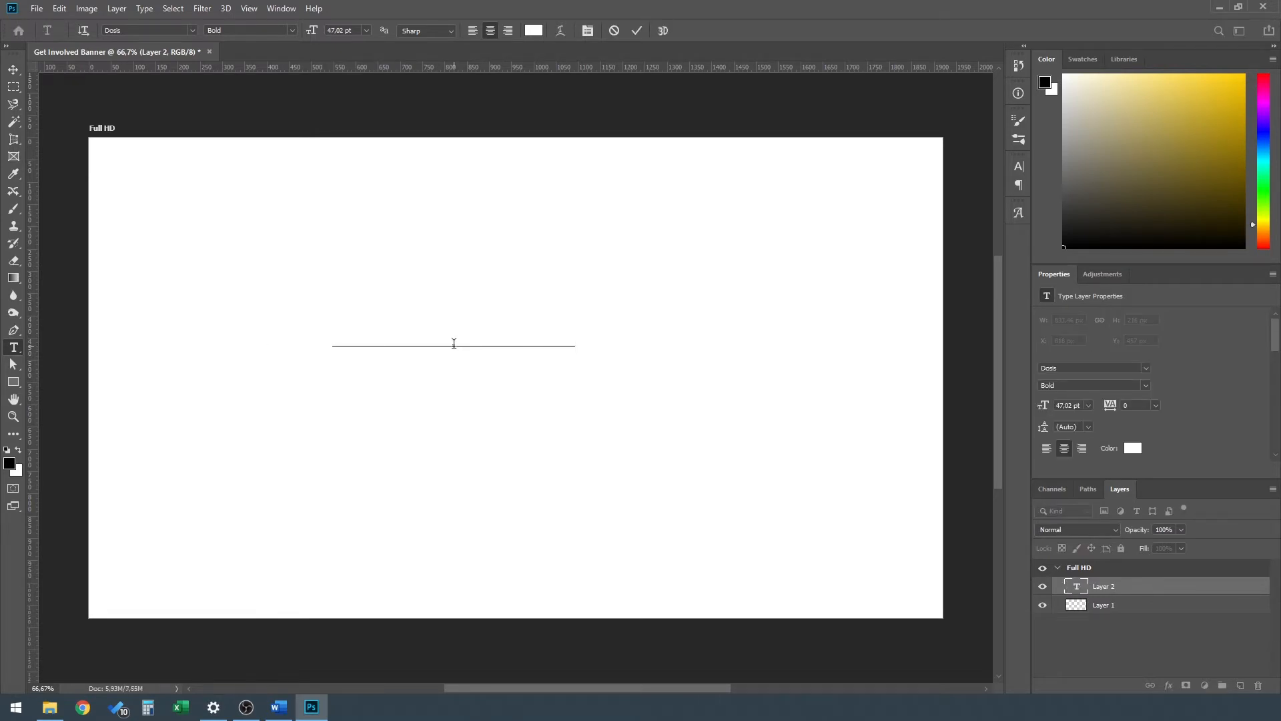
drag(581, 311, 306, 300)
click(530, 32)
drag(377, 355, 218, 414)
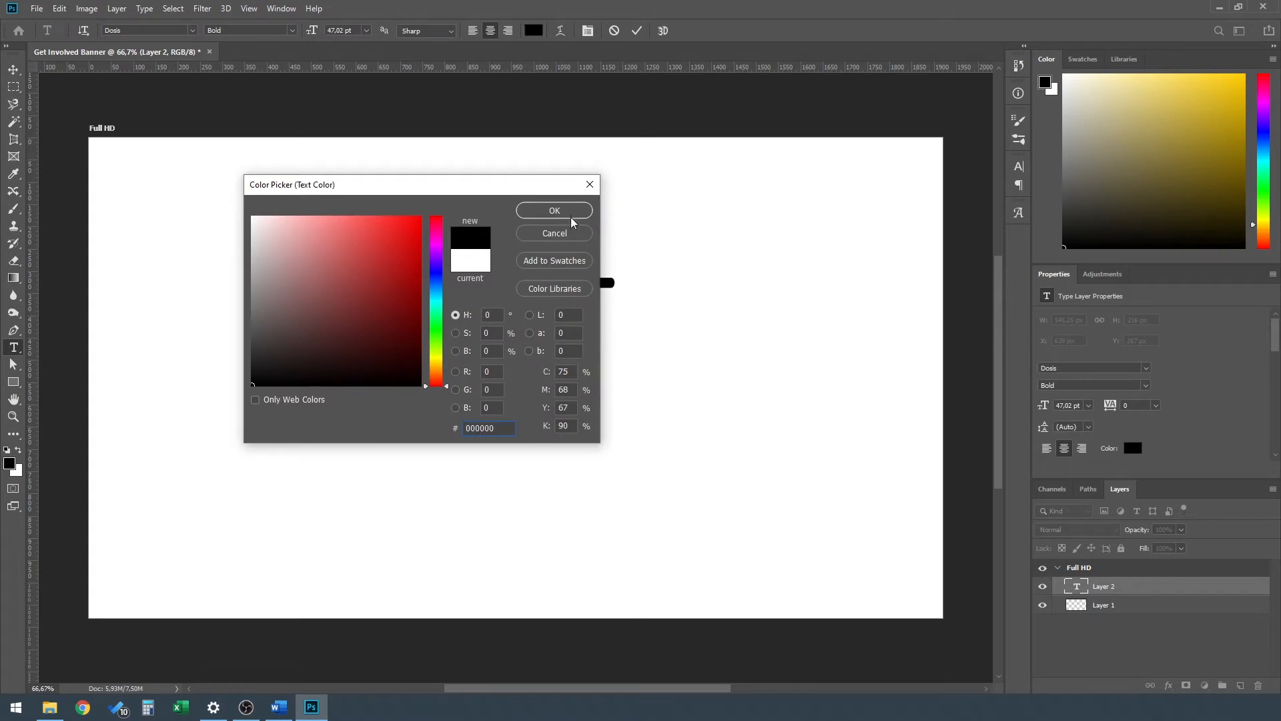
click(568, 212)
click(1102, 646)
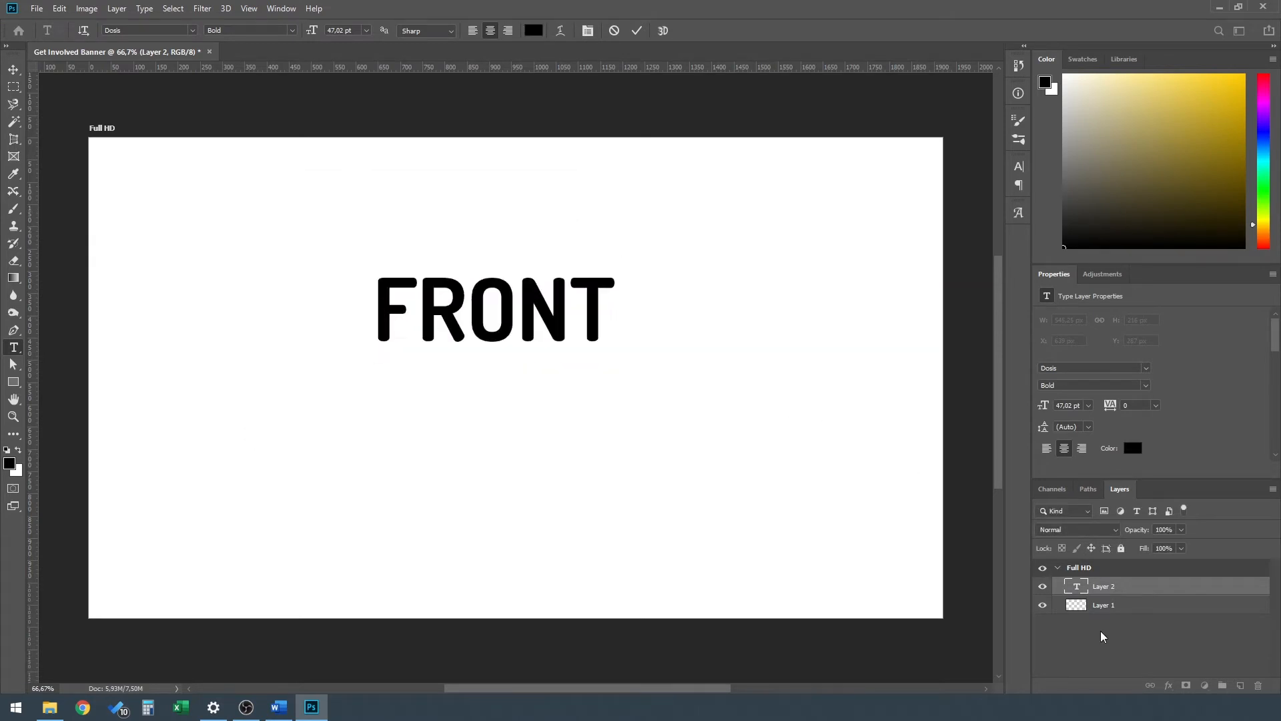
Add BACK in red (ff0000) just below FRONT.
click(1102, 606)
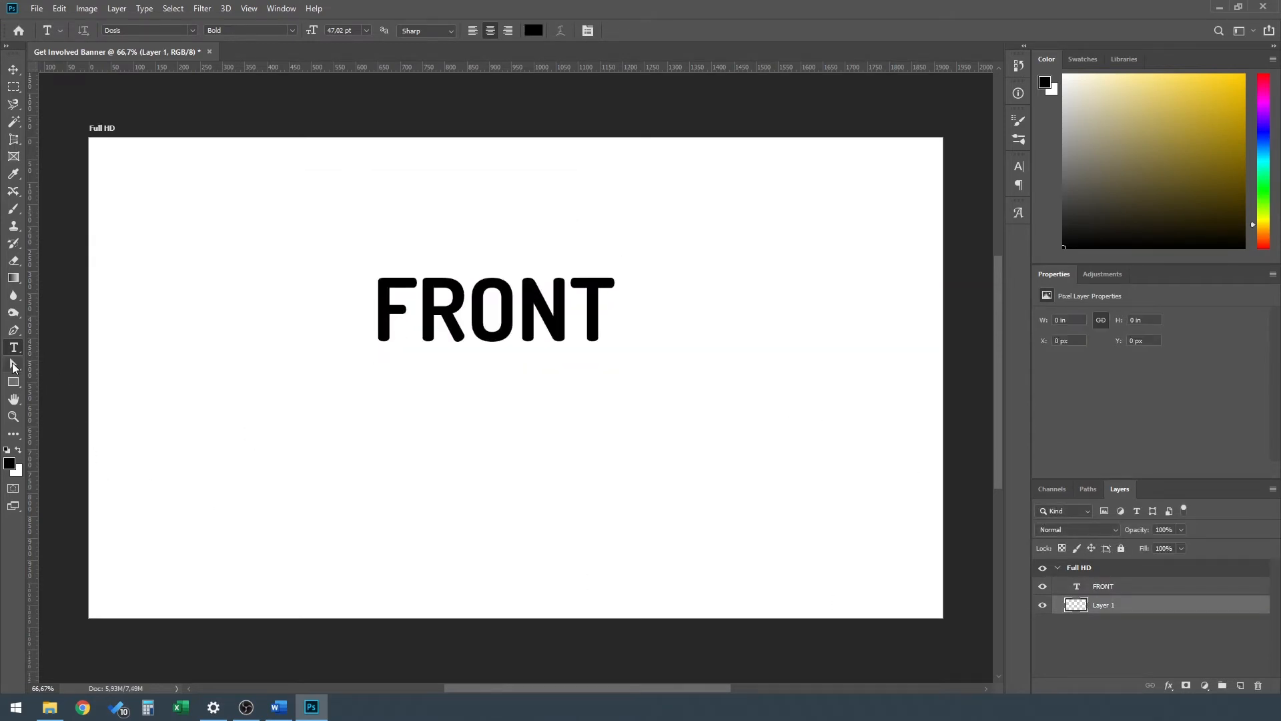
click(532, 36)
text(ff0000)
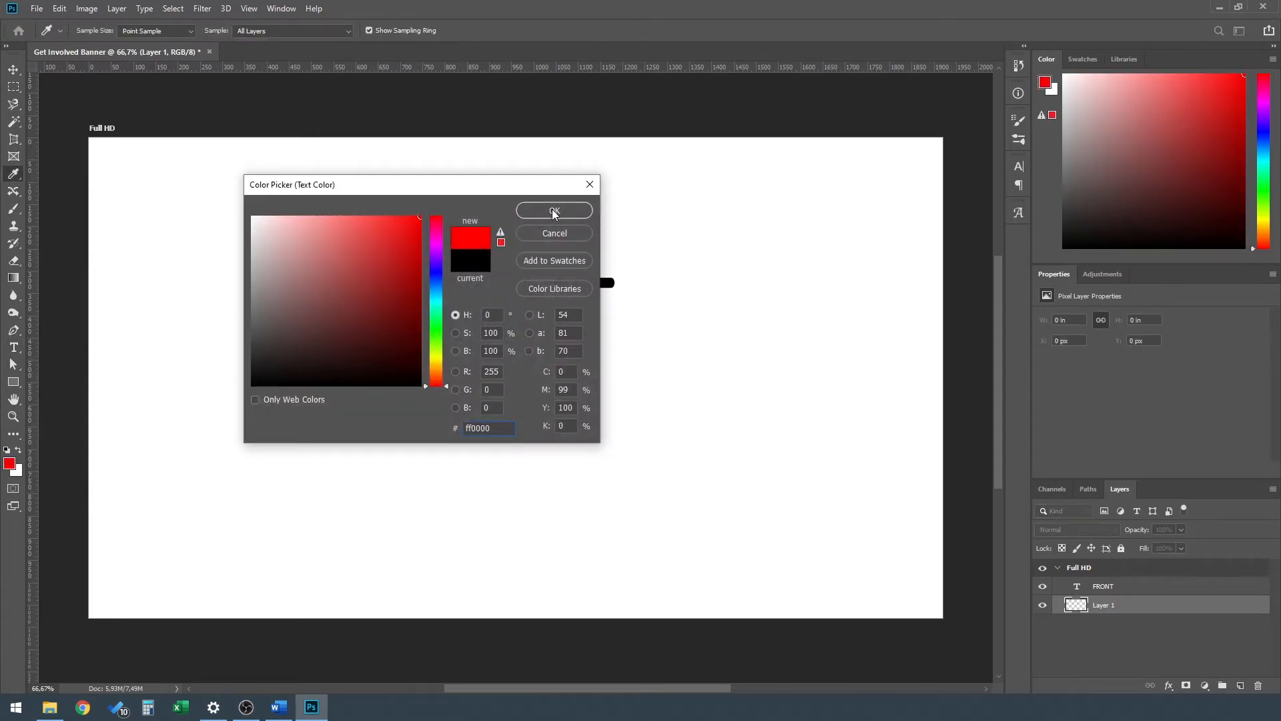
click(558, 212)
click(447, 401)
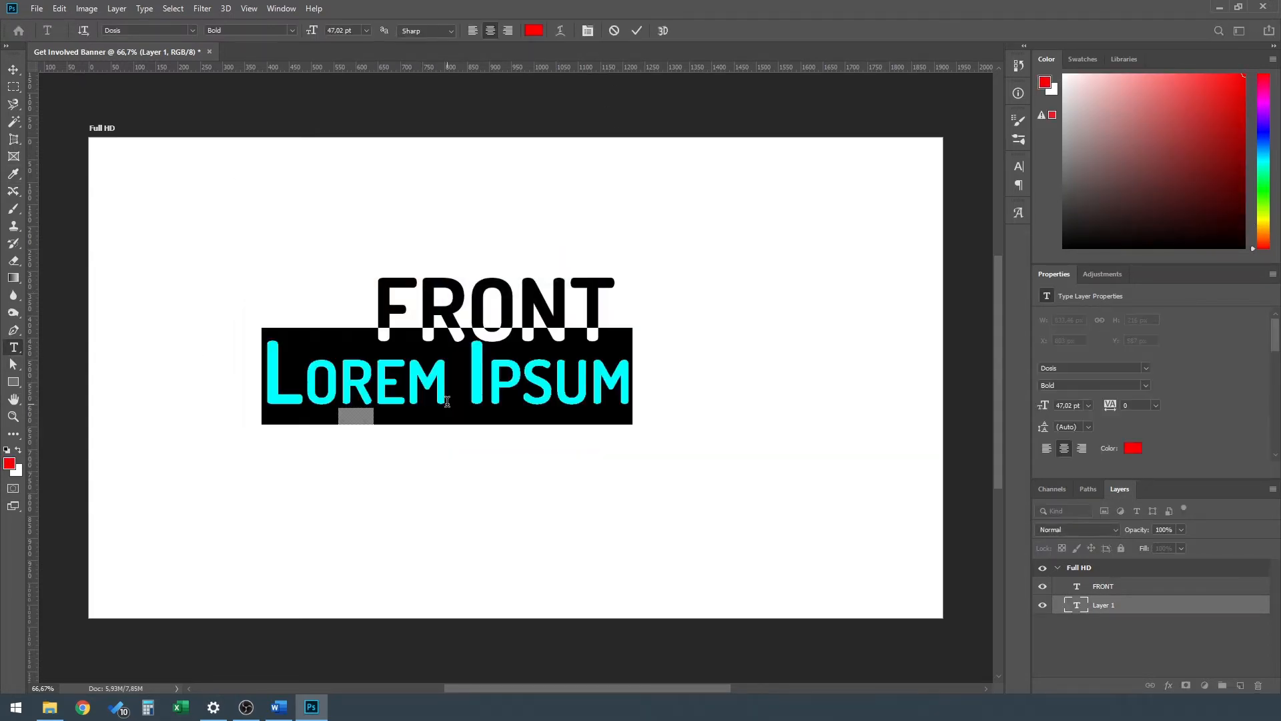
text(BACK)
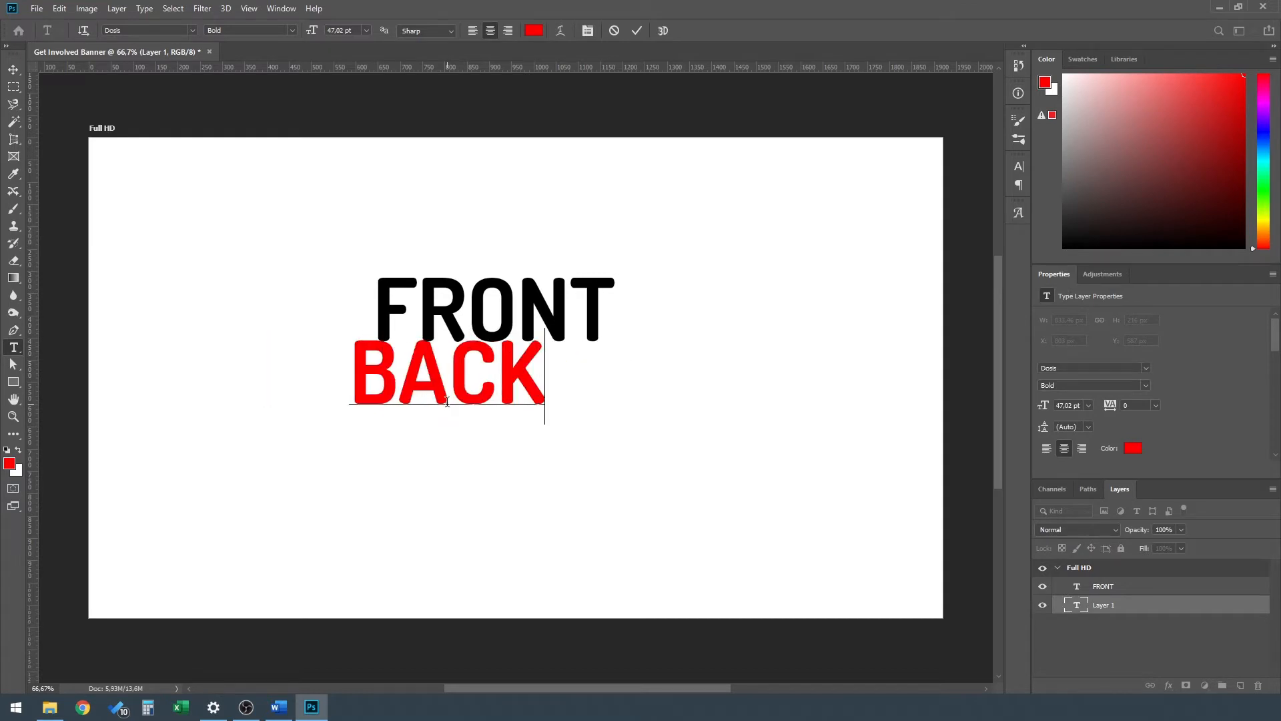
click(638, 30)
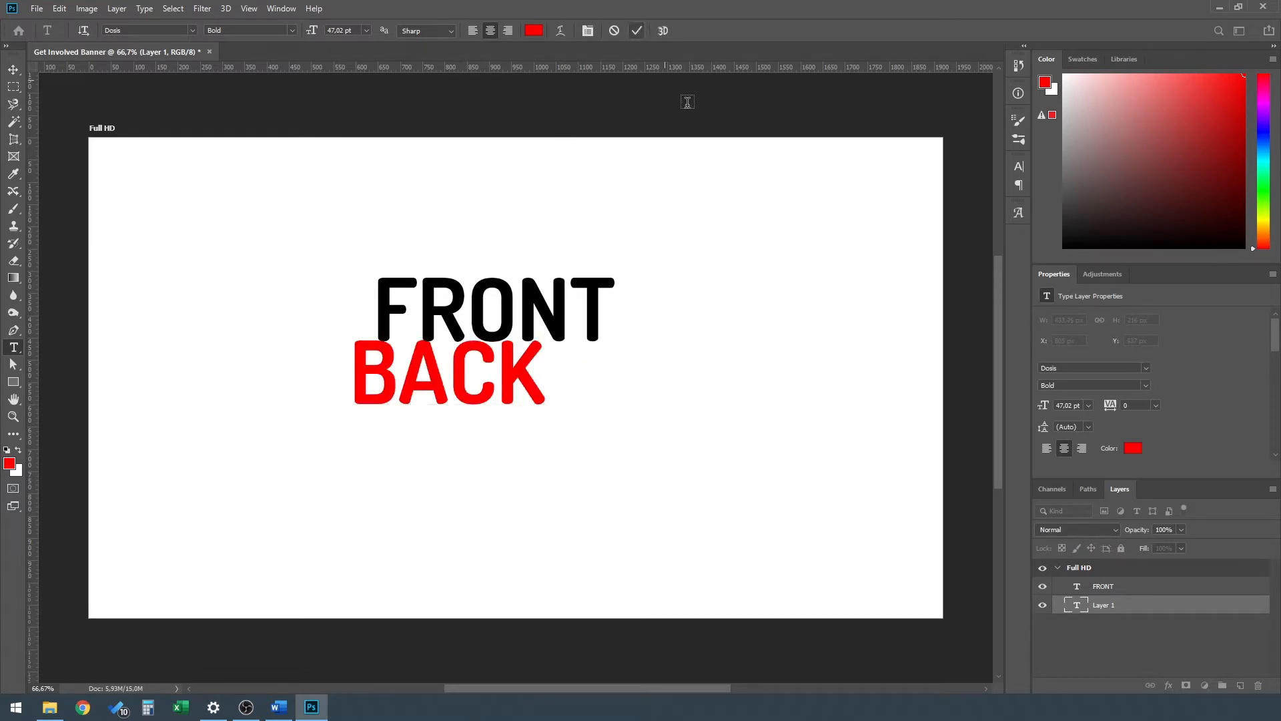
click(13, 69)
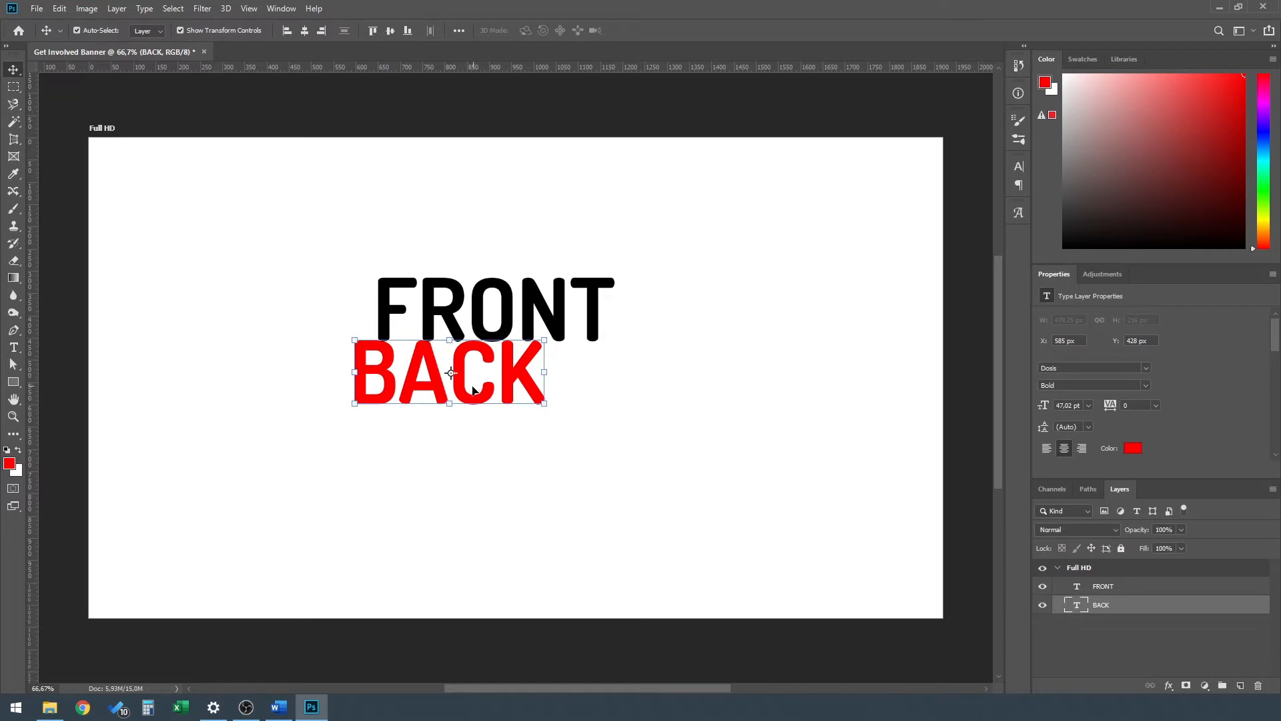
Rearrange the FRONT and BACK text layers, then select and delete both.
drag(472, 401, 521, 366)
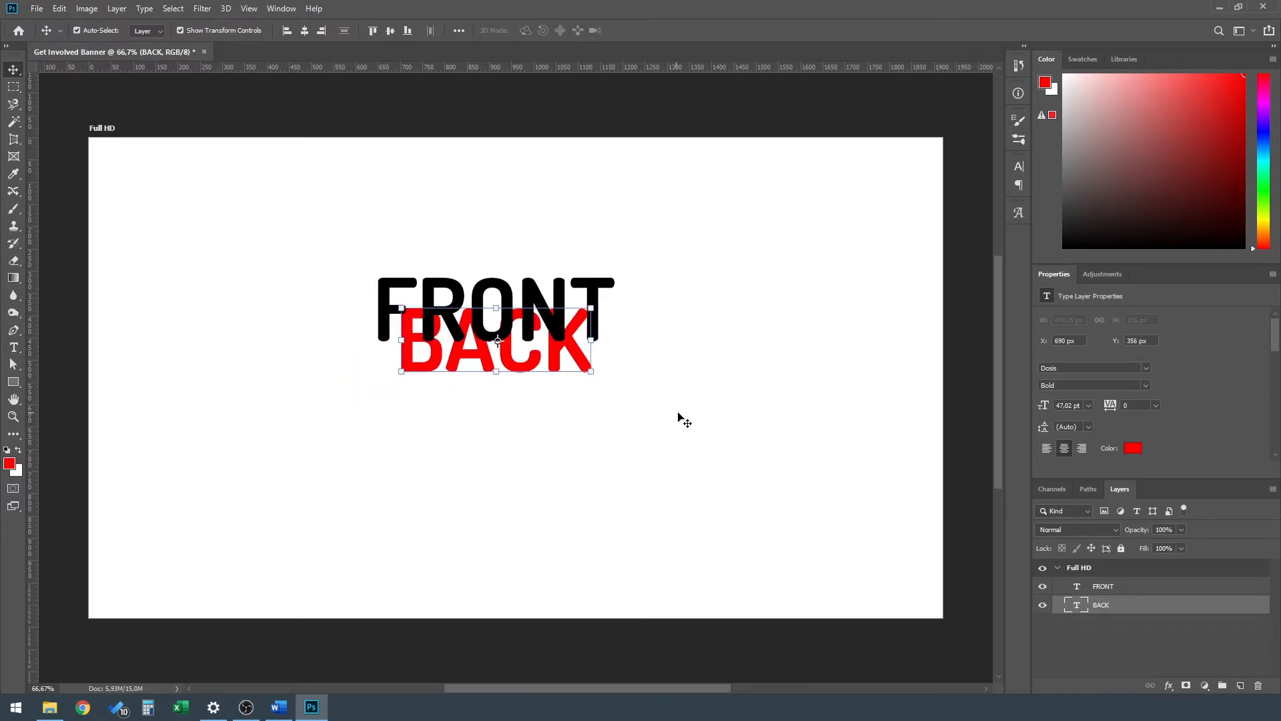
click(1093, 633)
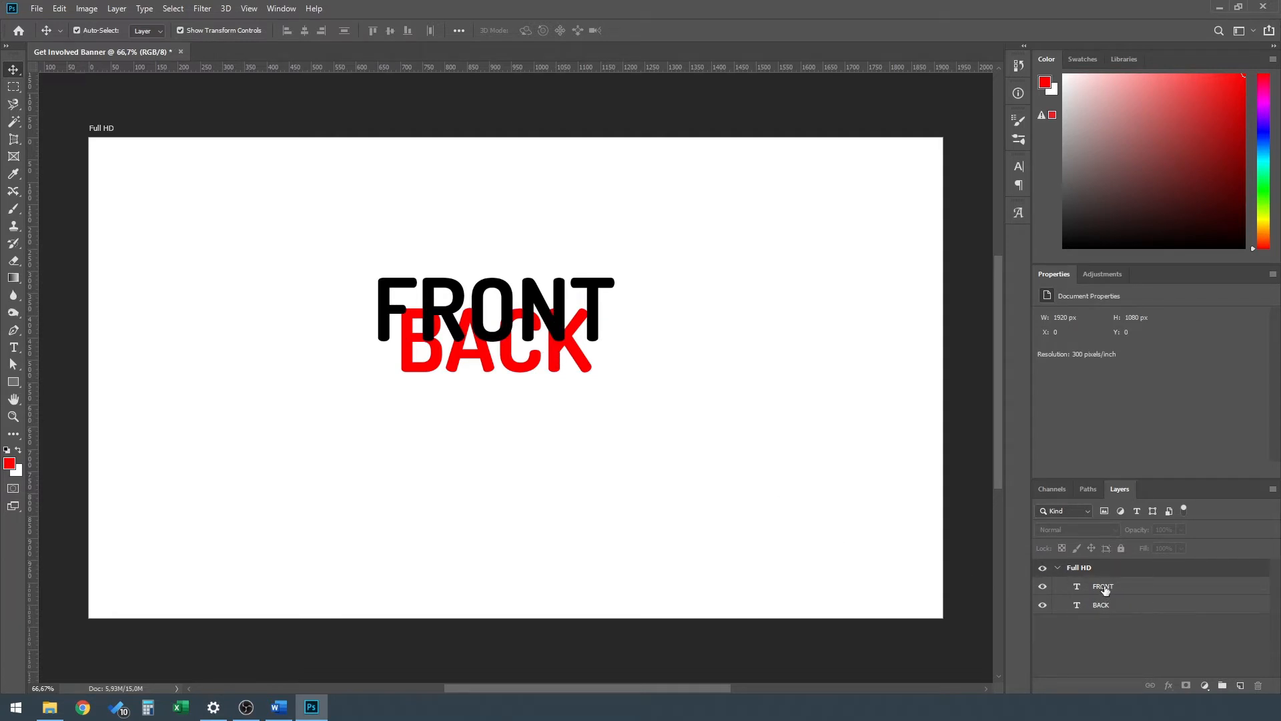
drag(1103, 586, 1101, 607)
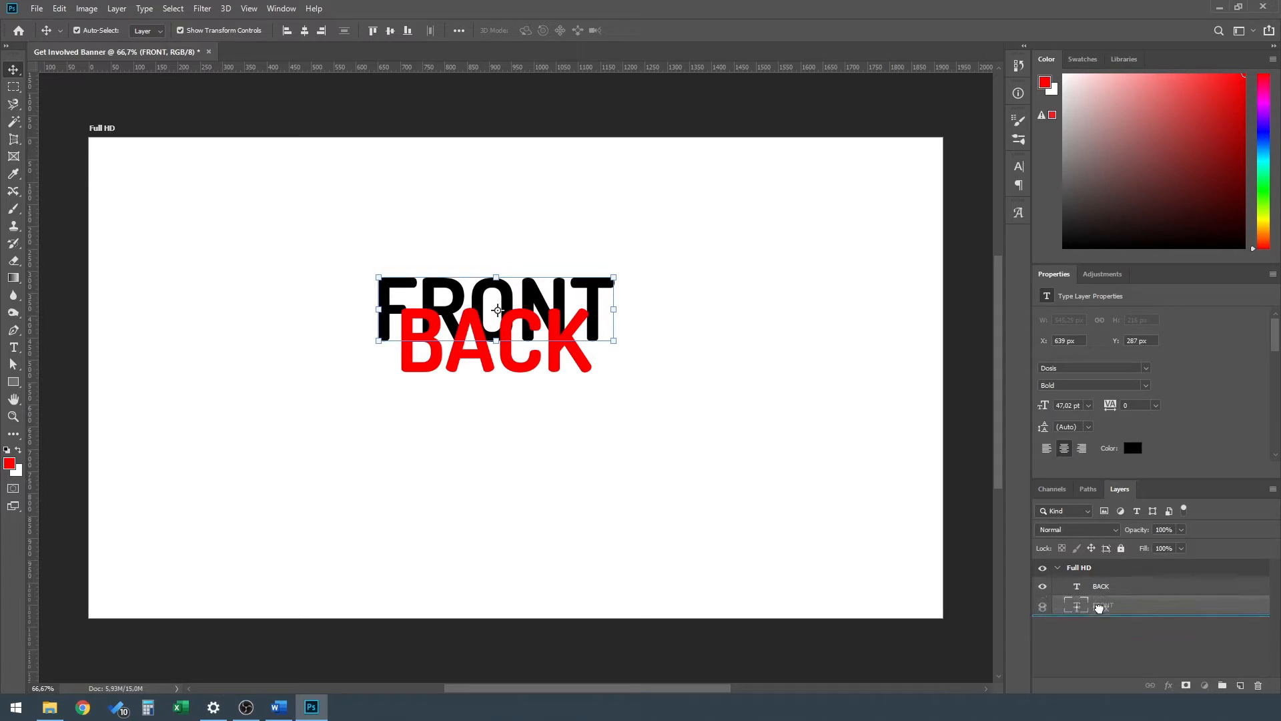
key(ctrl+bracketright)
drag(346, 243, 686, 421)
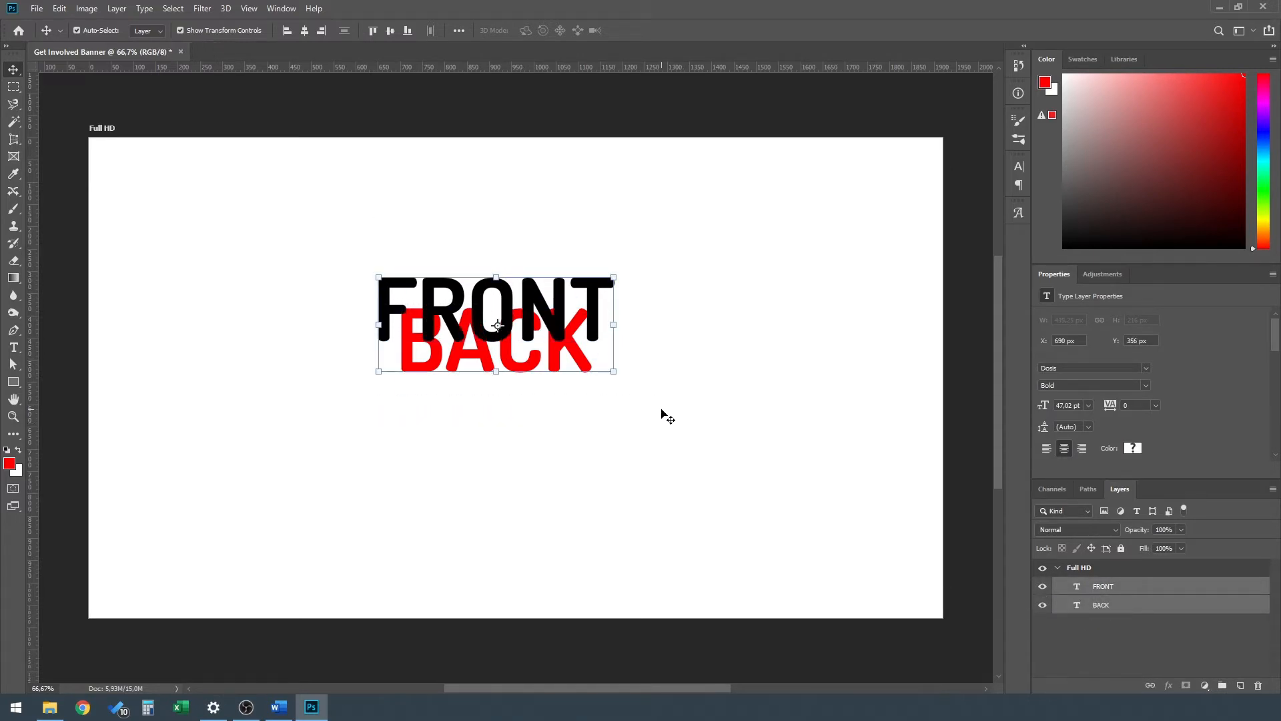
key(Delete)
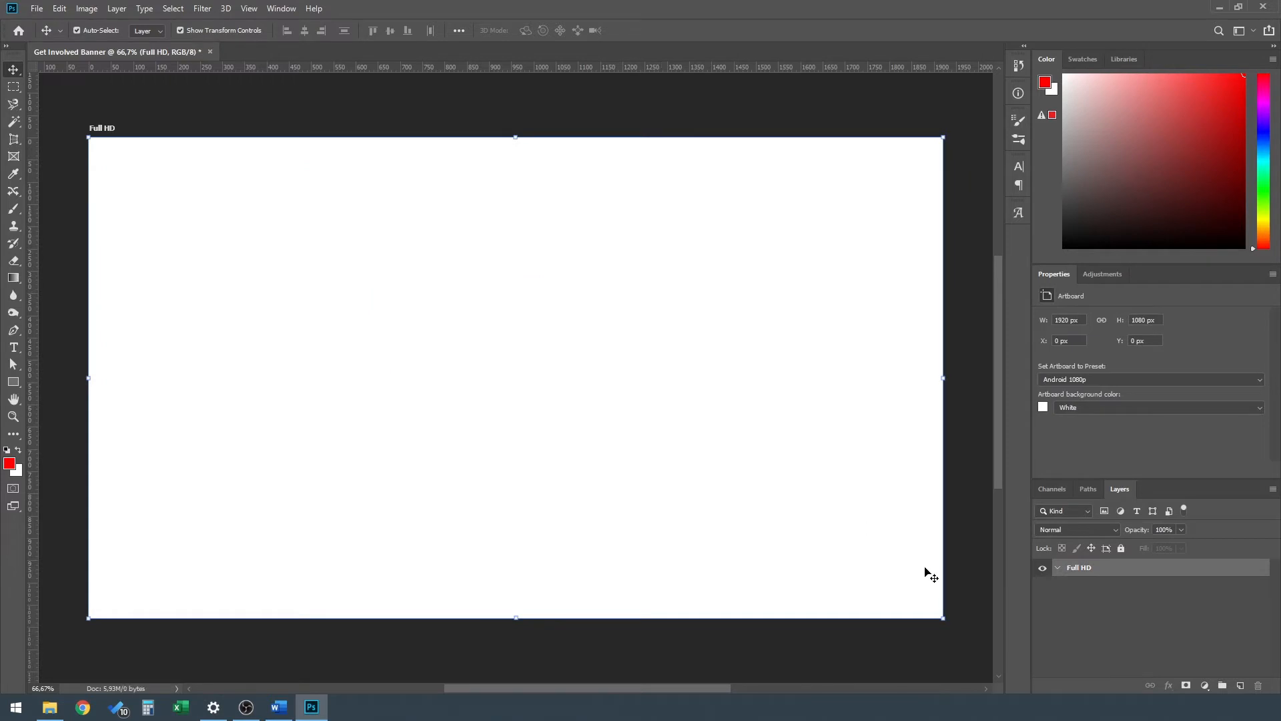
click(1078, 617)
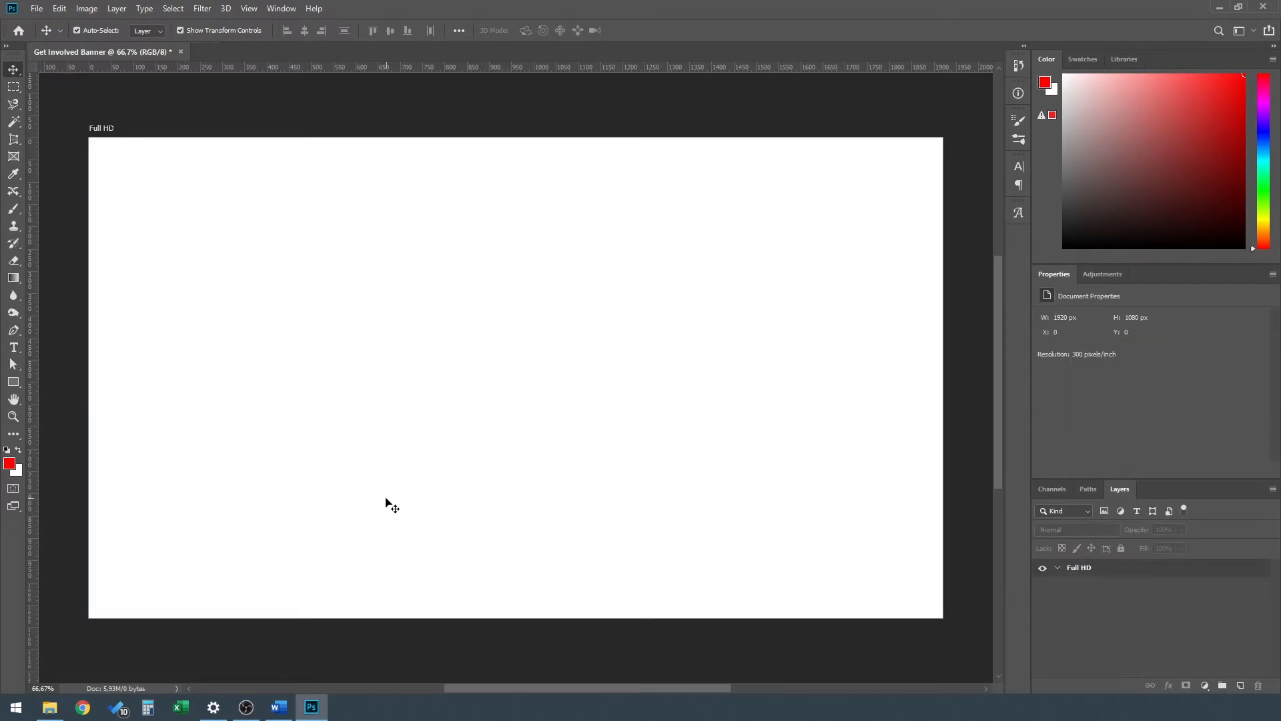
Preview the landscape workshop example image full size in File Explorer.
click(51, 709)
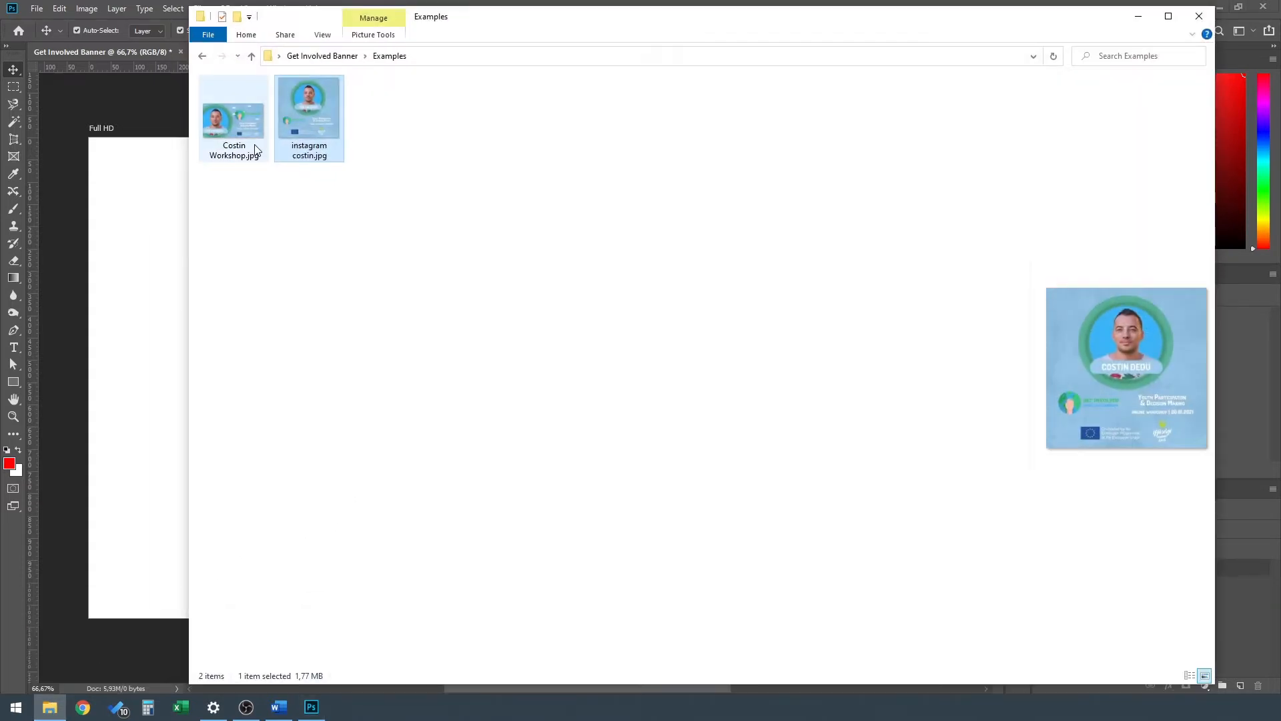
click(247, 133)
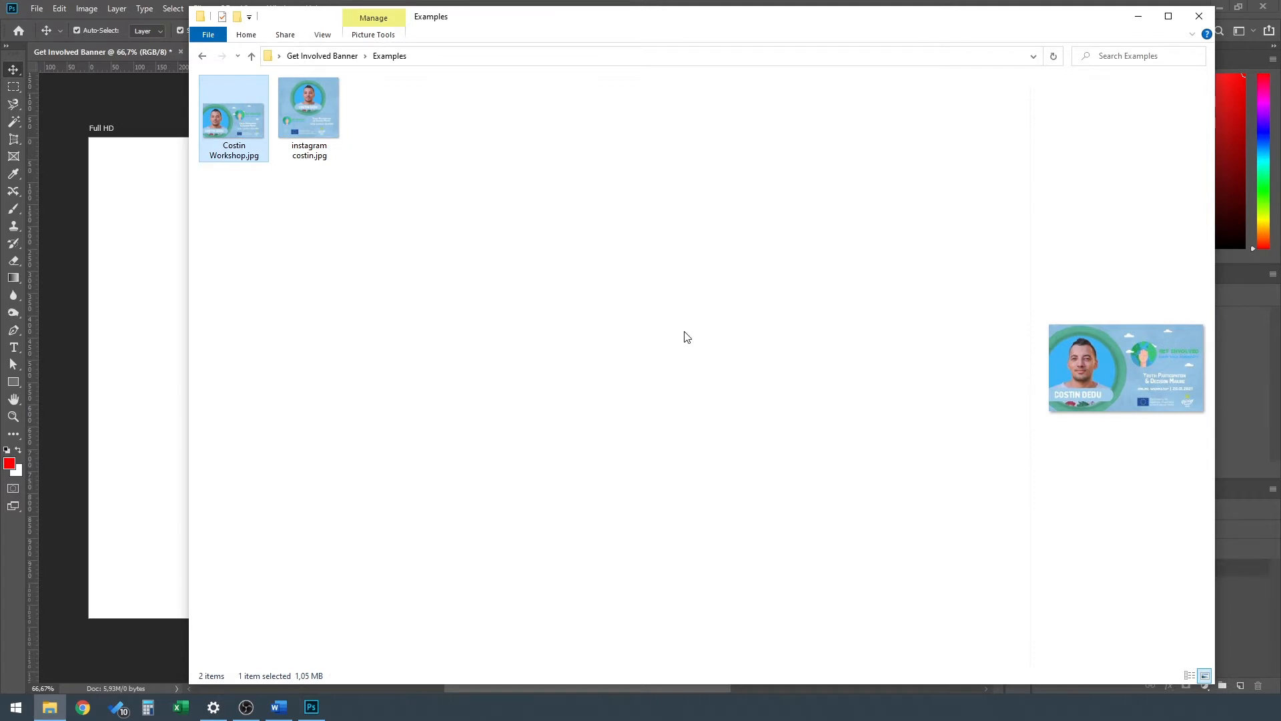
key(space)
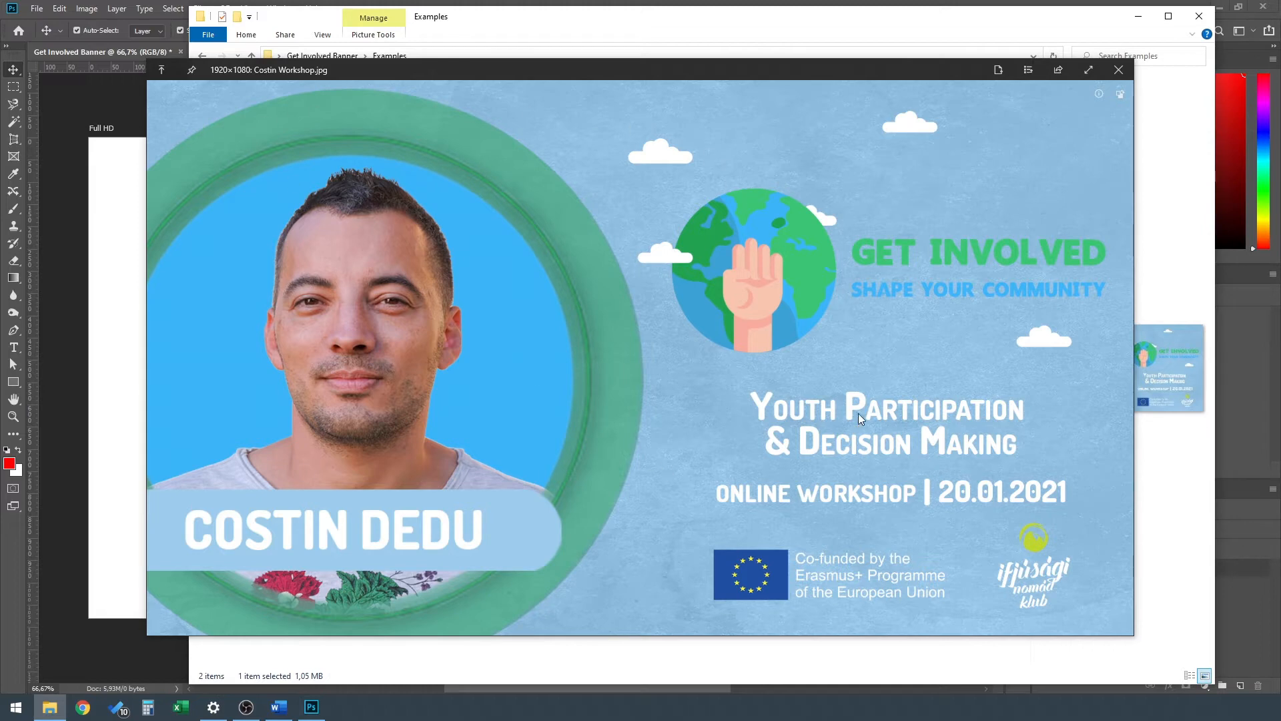
key(space)
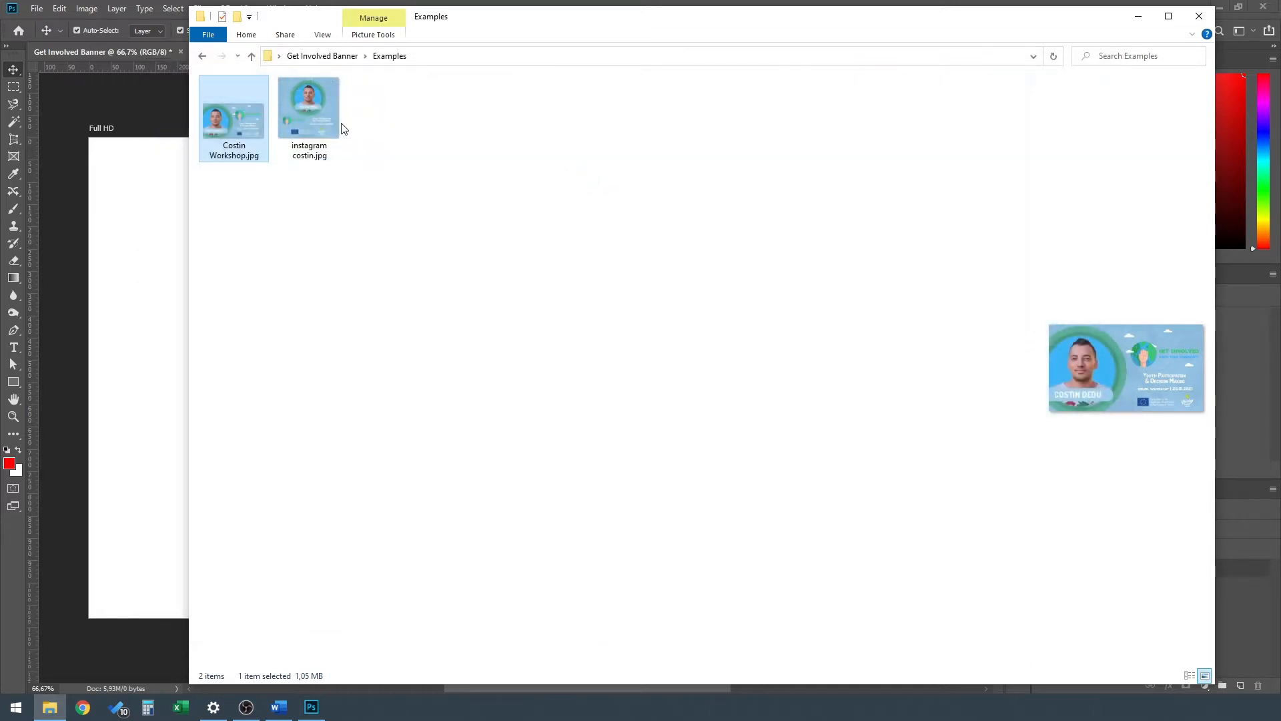
click(203, 57)
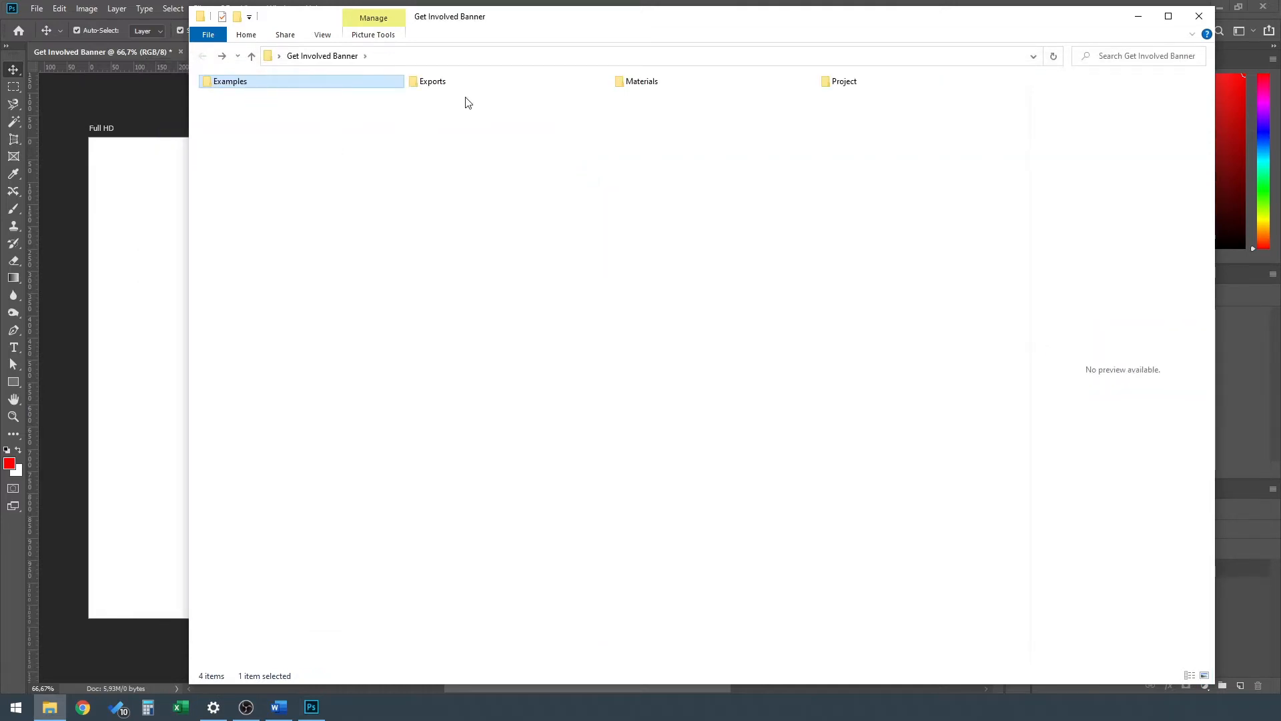
Open the Materials folder and drag SubtleTexture_Vol2_04.jpg onto the banner.
click(662, 82)
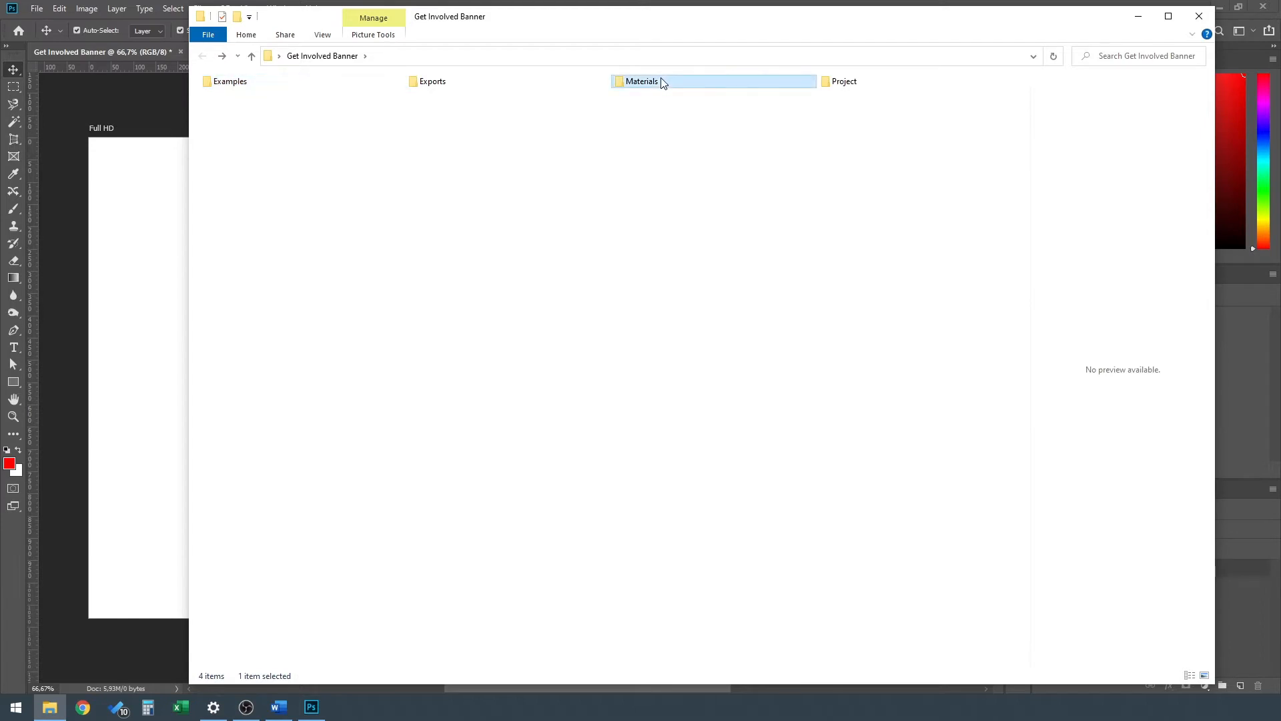
double_click(625, 83)
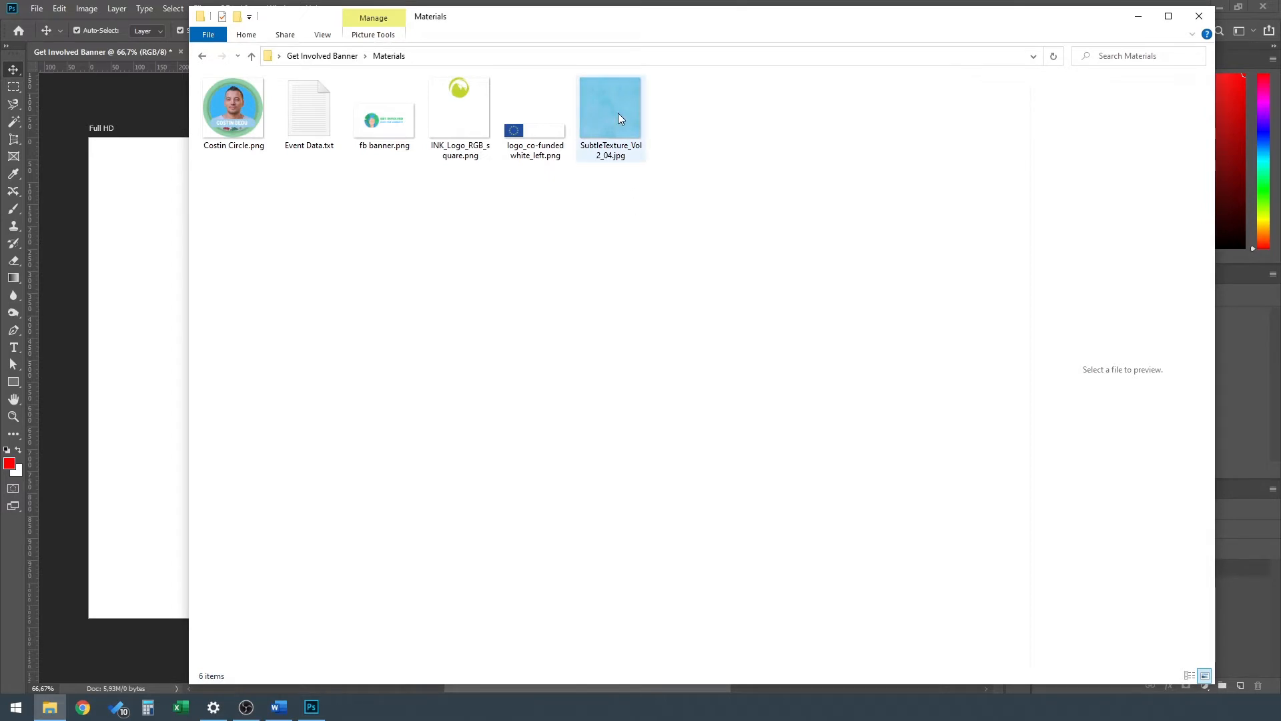
drag(621, 100, 138, 366)
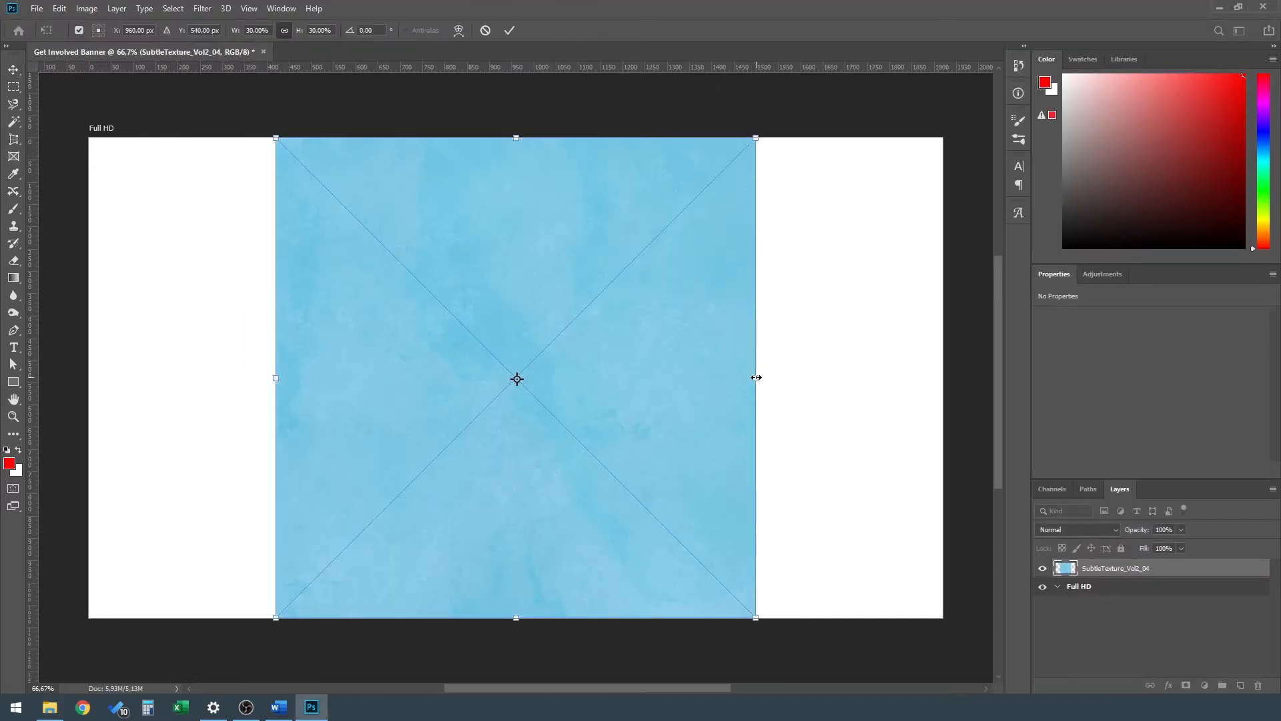
Stretch SubtleTexture_Vol2_04 across the whole Full HD artboard and add a new layer above it.
drag(756, 377, 948, 393)
drag(276, 378, 89, 377)
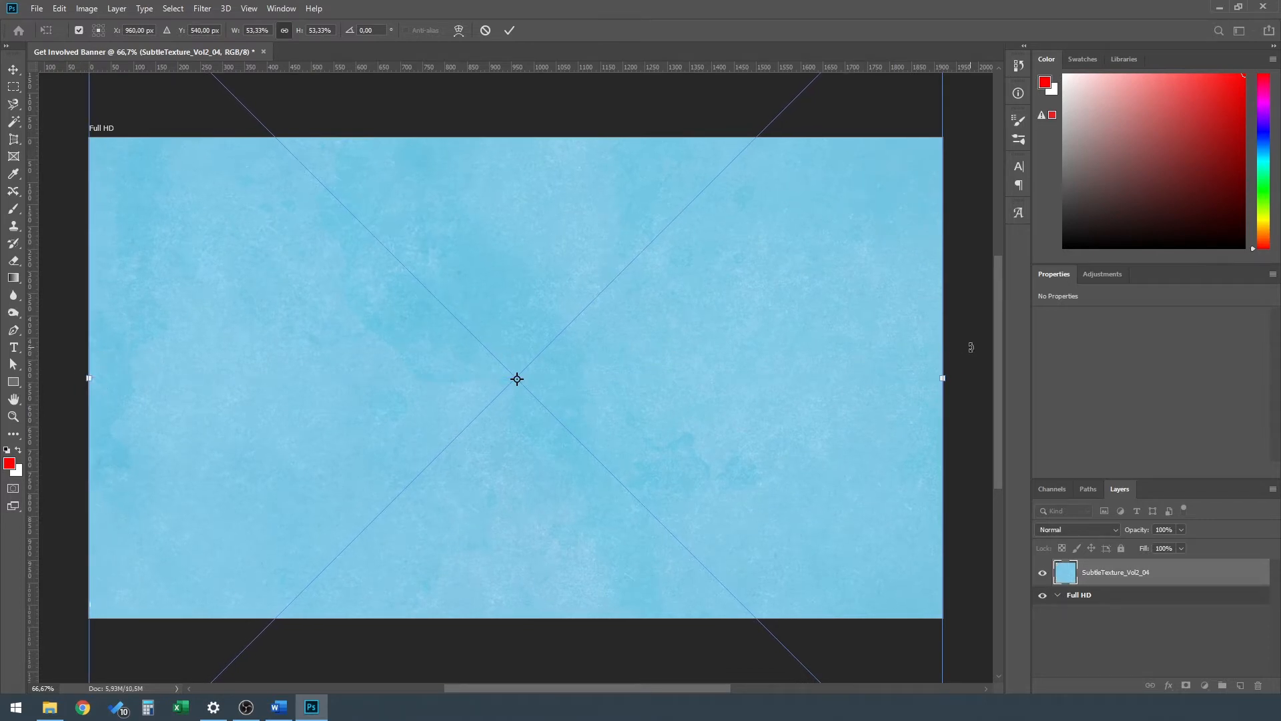
key(Return)
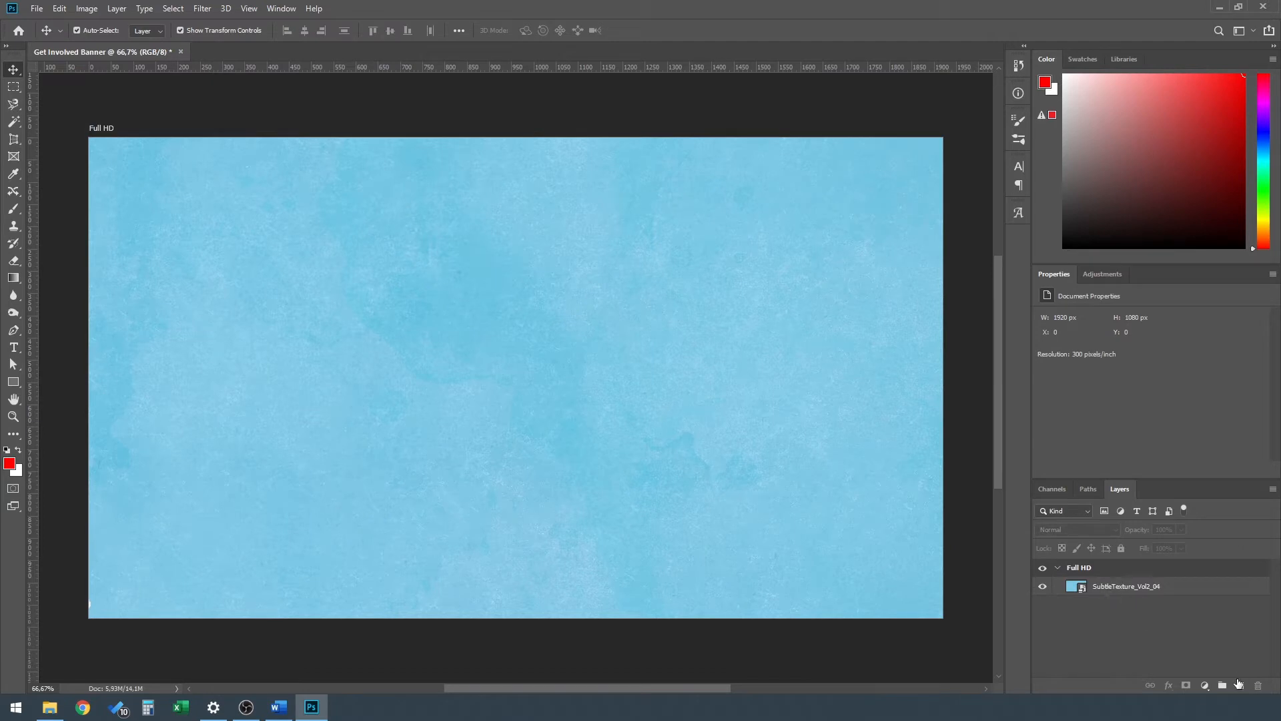
click(1240, 686)
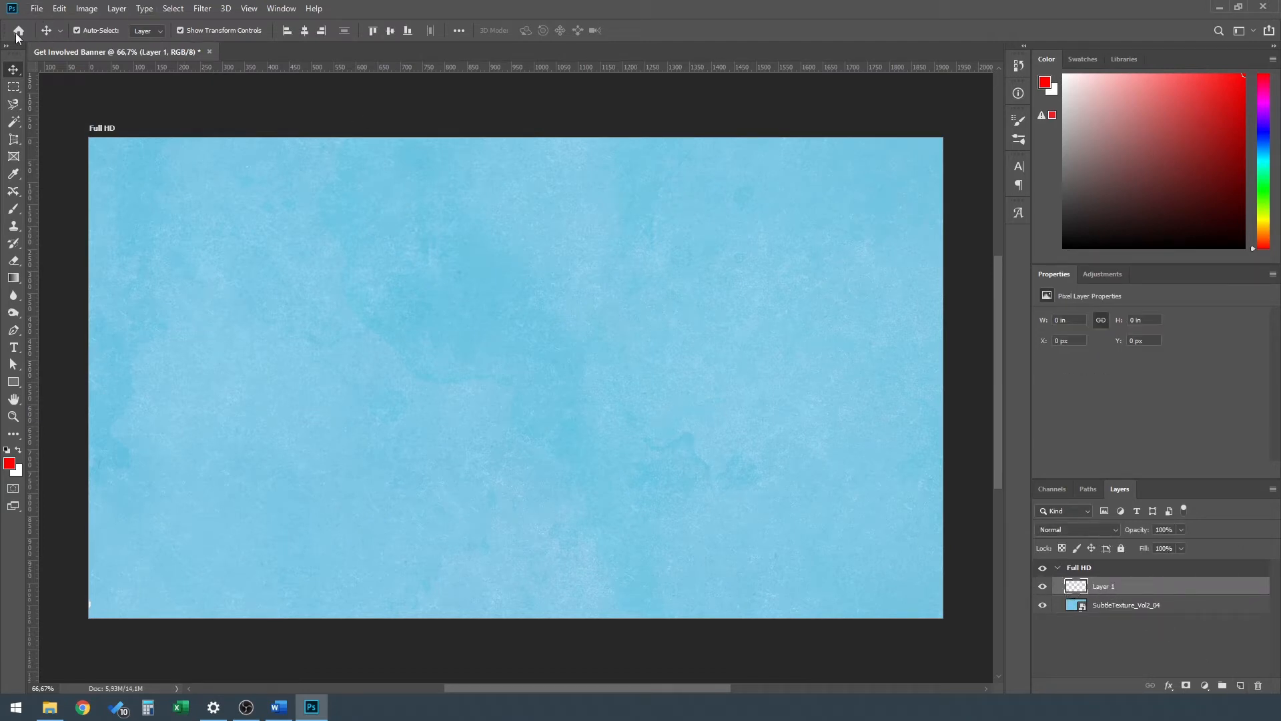
double_click(1103, 587)
Rename the new layer Background and fill it with blue #1fa3da.
text(Background)
key(Return)
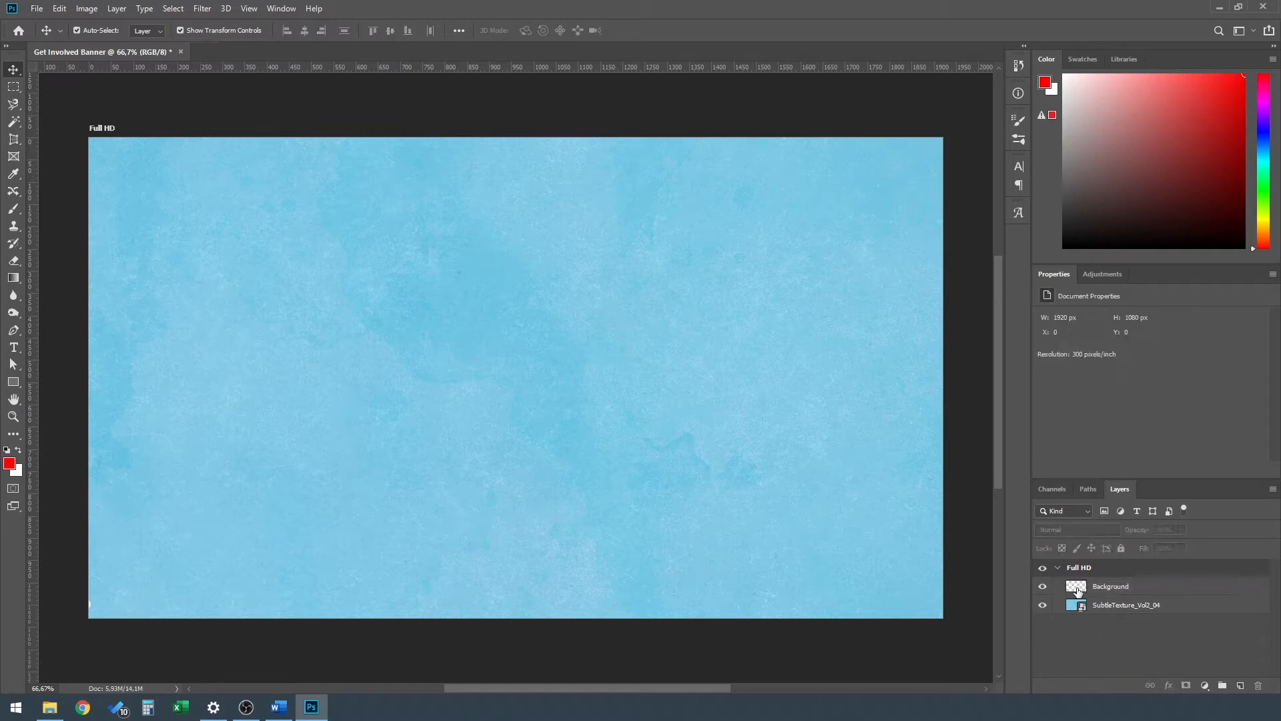
click(60, 9)
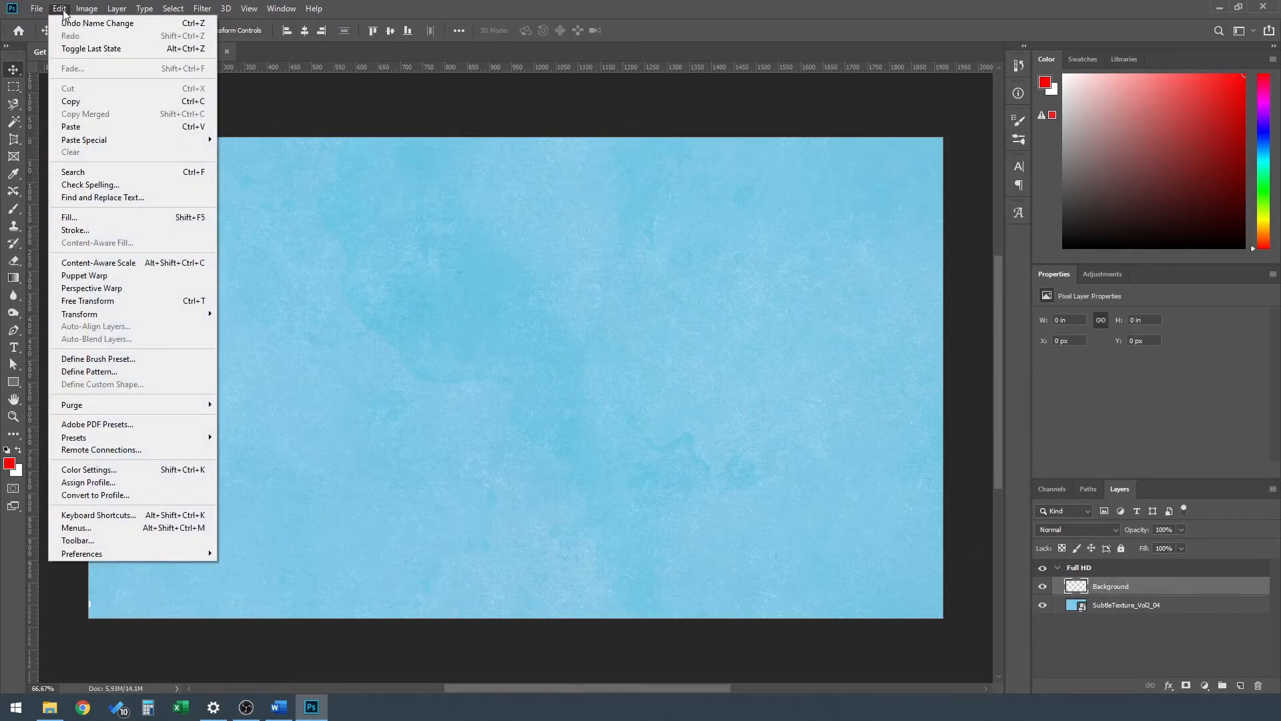
click(110, 219)
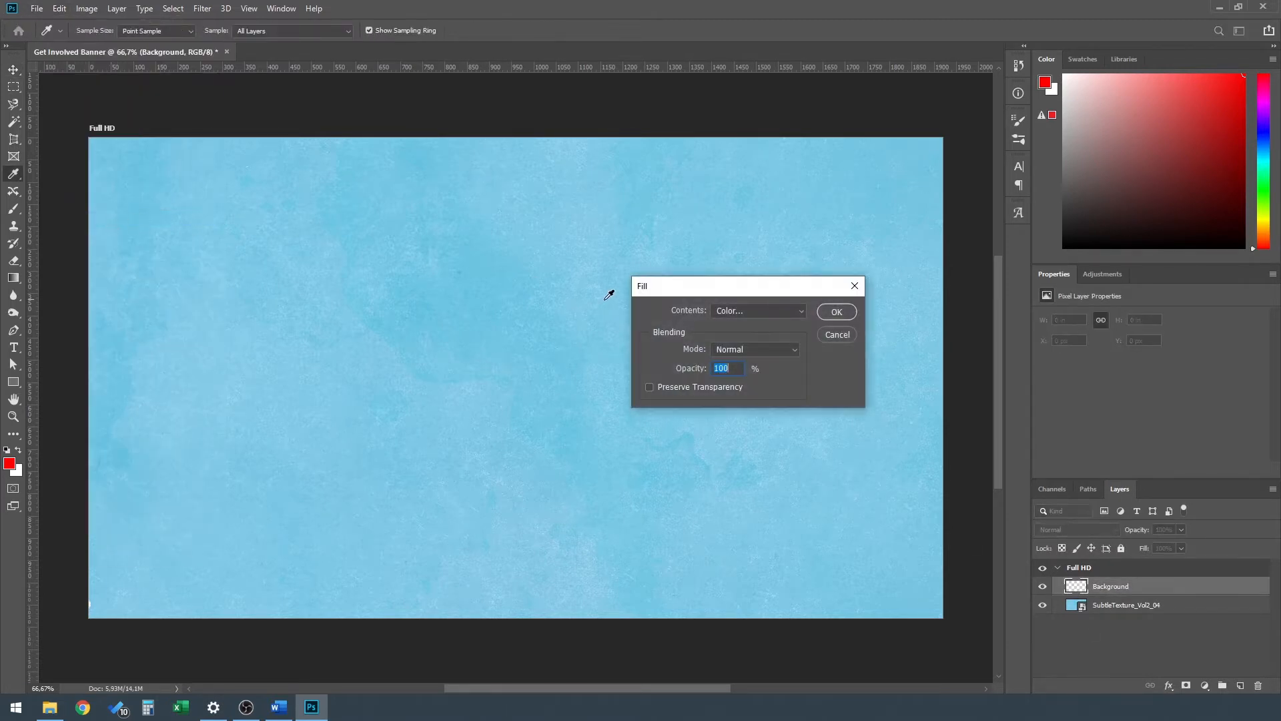
click(801, 312)
click(760, 345)
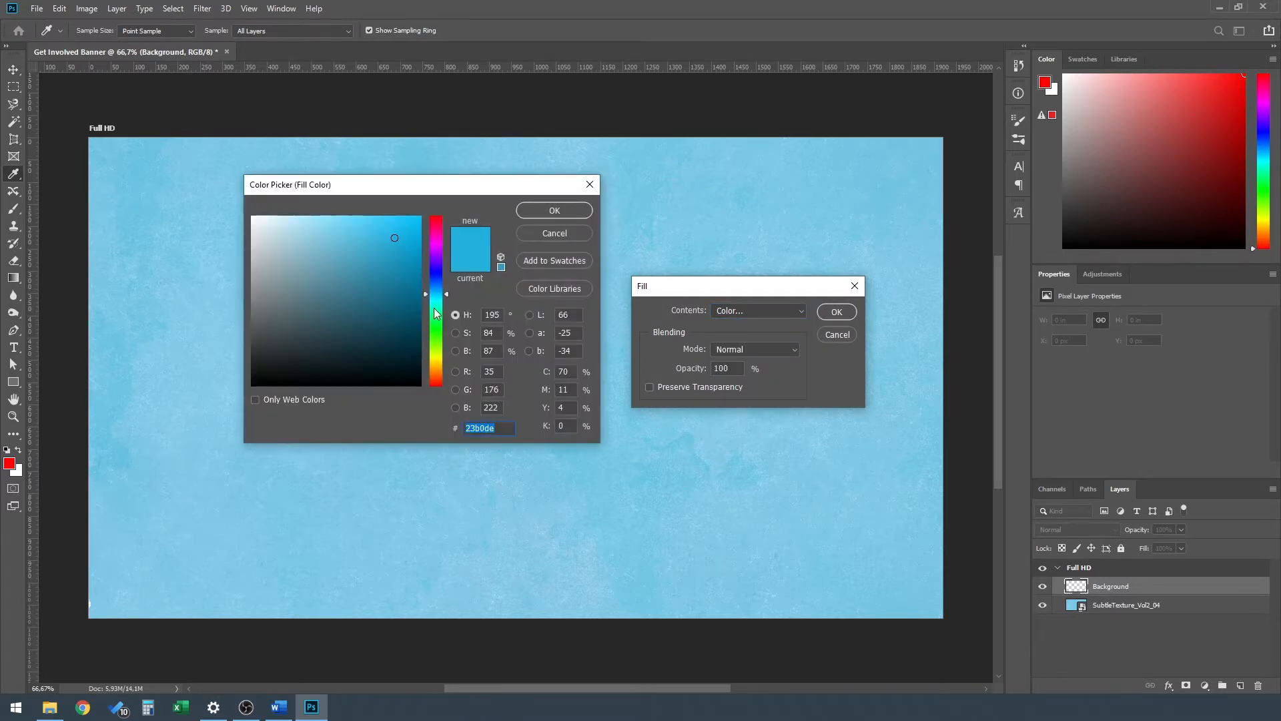
mouse_move(447, 298)
mouse_down()
mouse_move(444, 225)
mouse_move(445, 367)
mouse_move(446, 280)
mouse_move(445, 299)
mouse_up()
click(292, 305)
mouse_move(292, 304)
mouse_down()
mouse_move(362, 355)
mouse_move(329, 258)
mouse_move(398, 240)
mouse_up()
drag(450, 296, 447, 292)
click(554, 211)
click(835, 314)
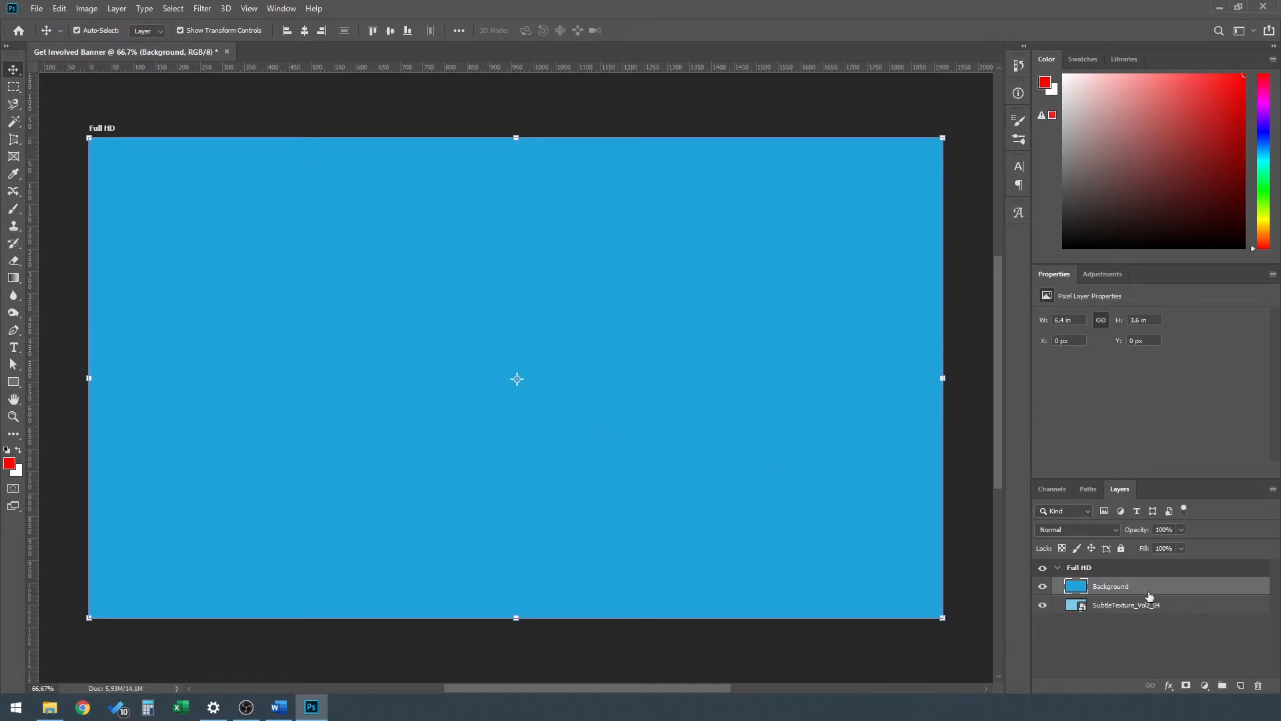
Delete the Background layer and bring the Materials folder window back up.
click(1258, 686)
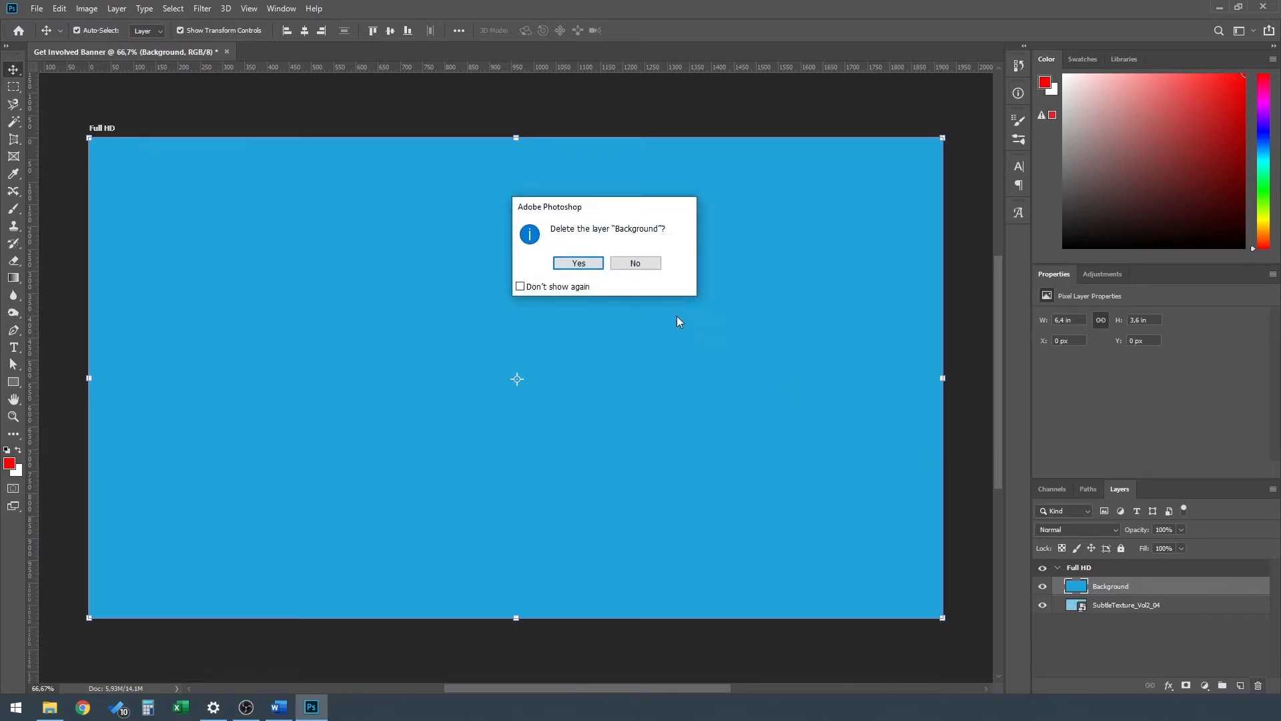
click(578, 264)
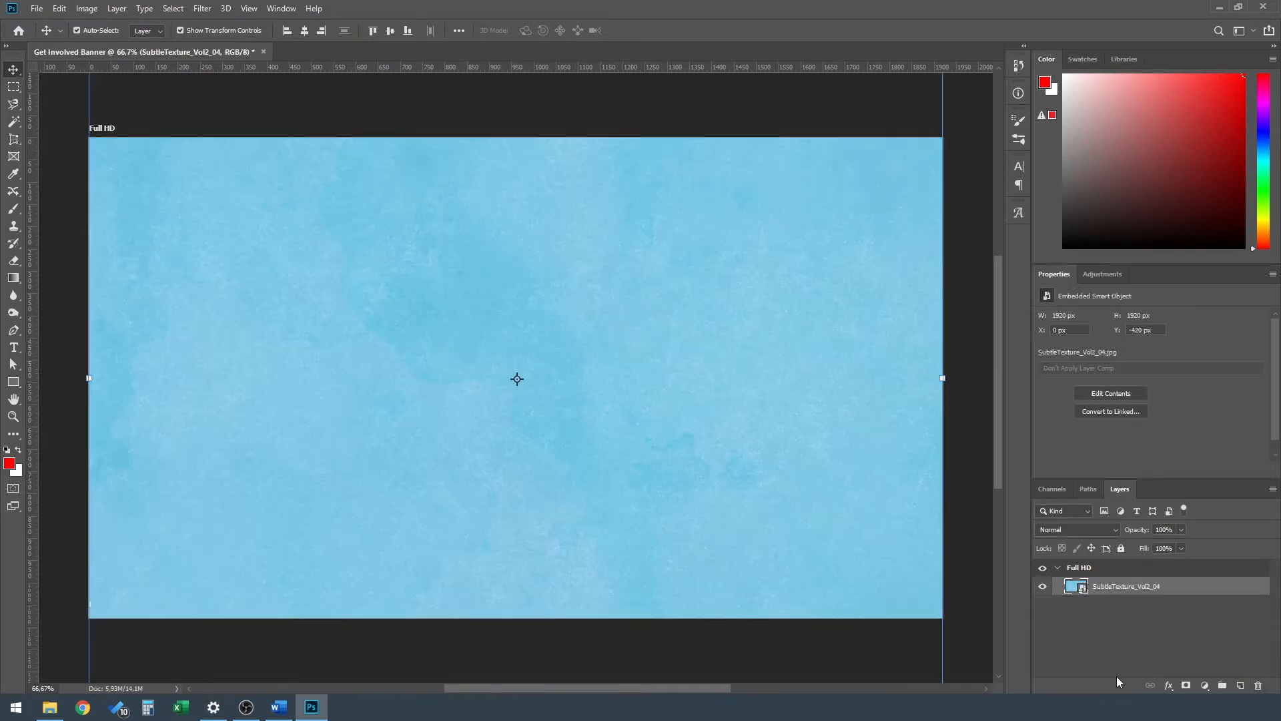
click(51, 707)
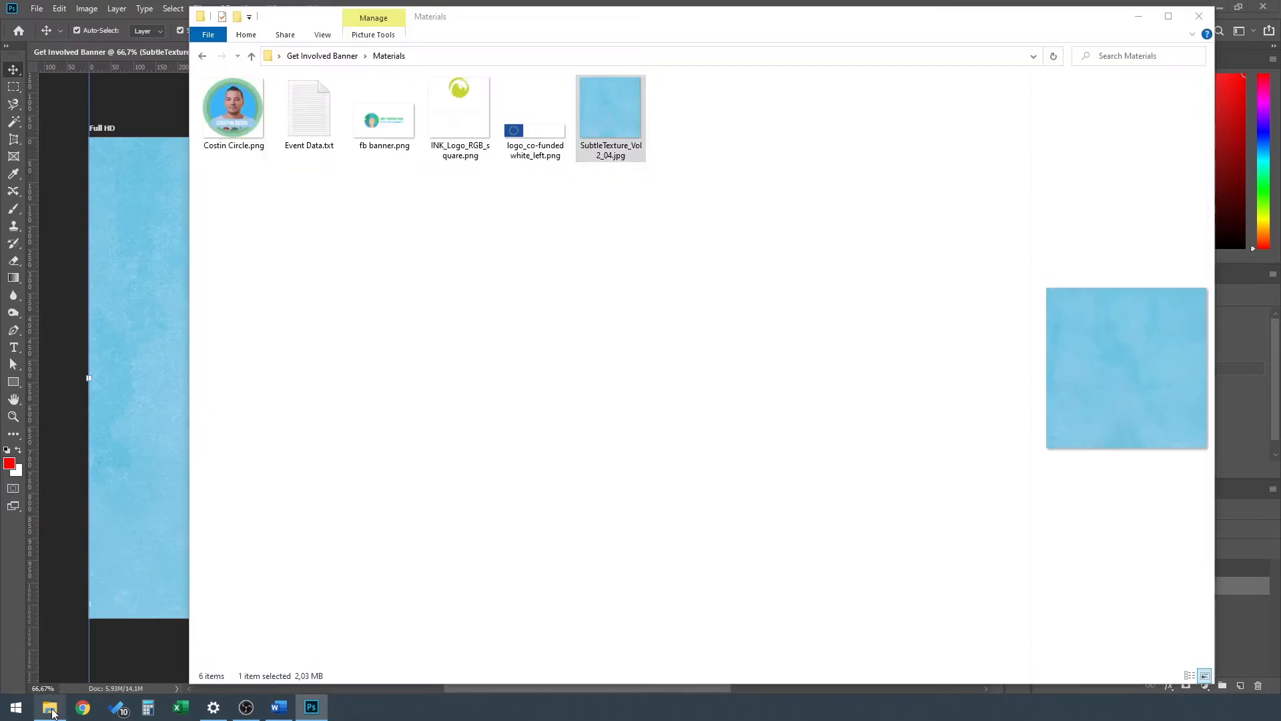
Place the circular speaker photo on the banner's left side at 27.23% scale, then bring back the Materials folder.
click(233, 117)
drag(235, 120, 154, 377)
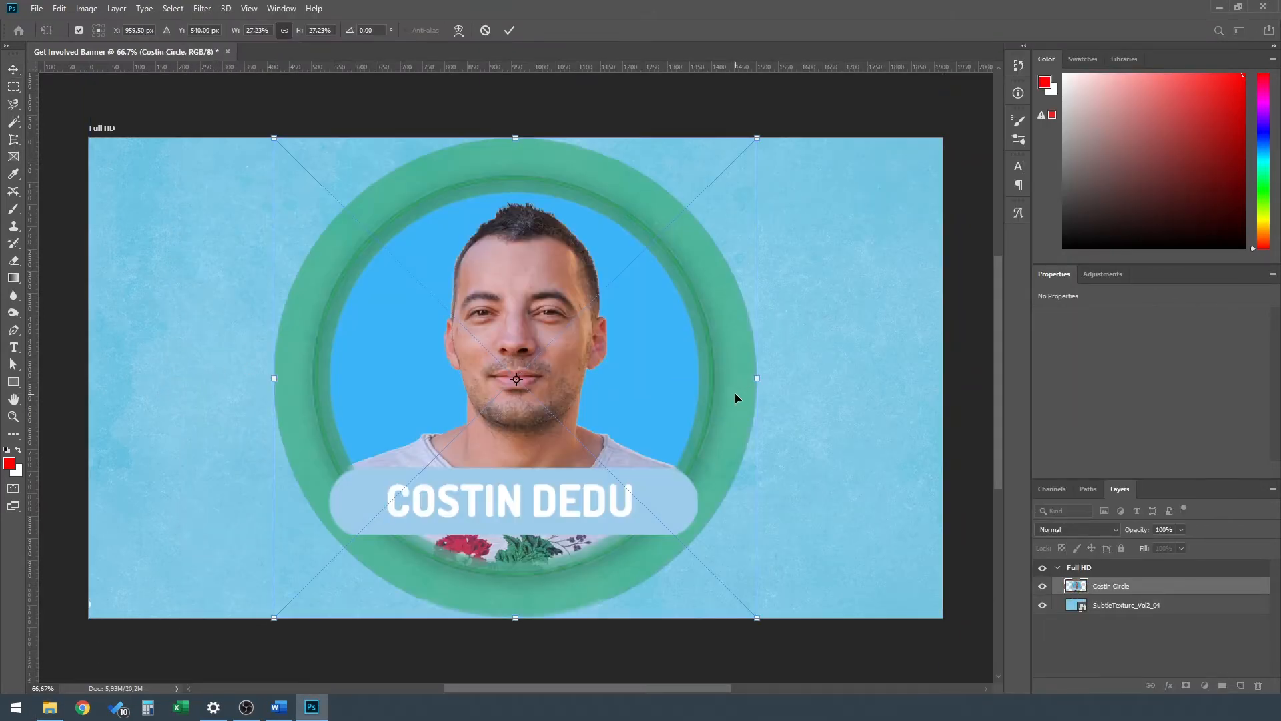
drag(732, 396, 488, 401)
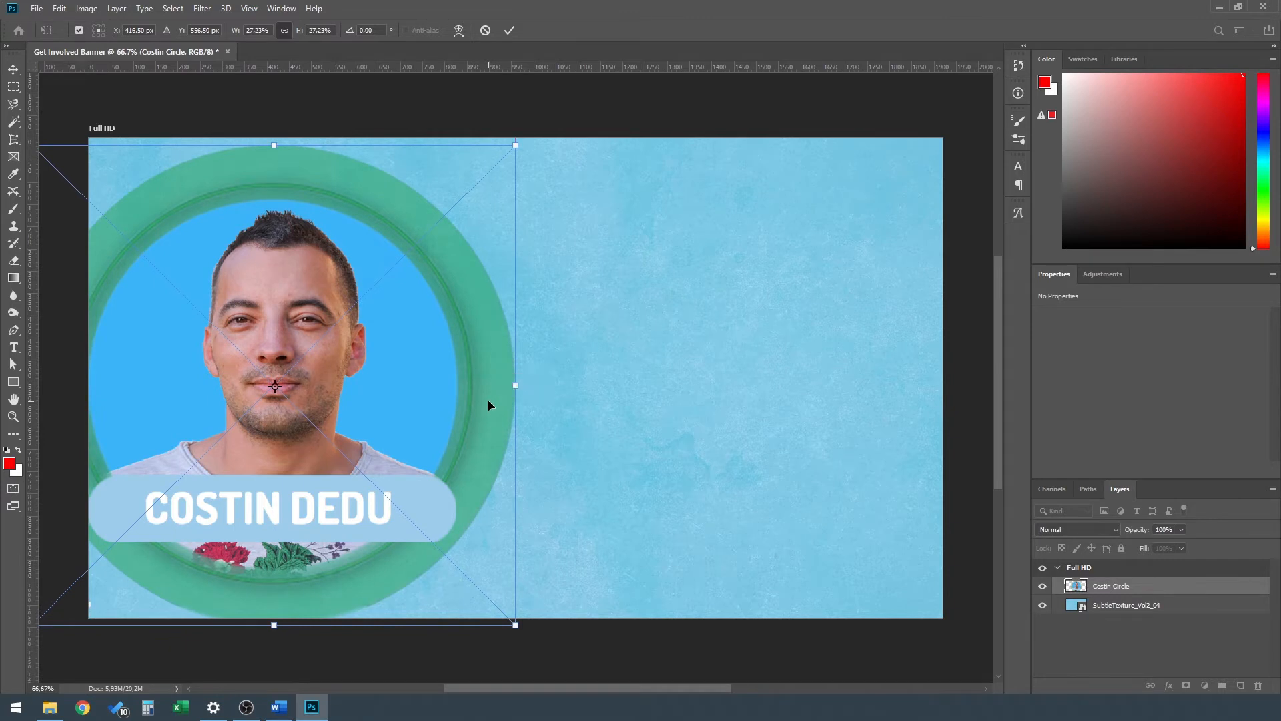
click(512, 30)
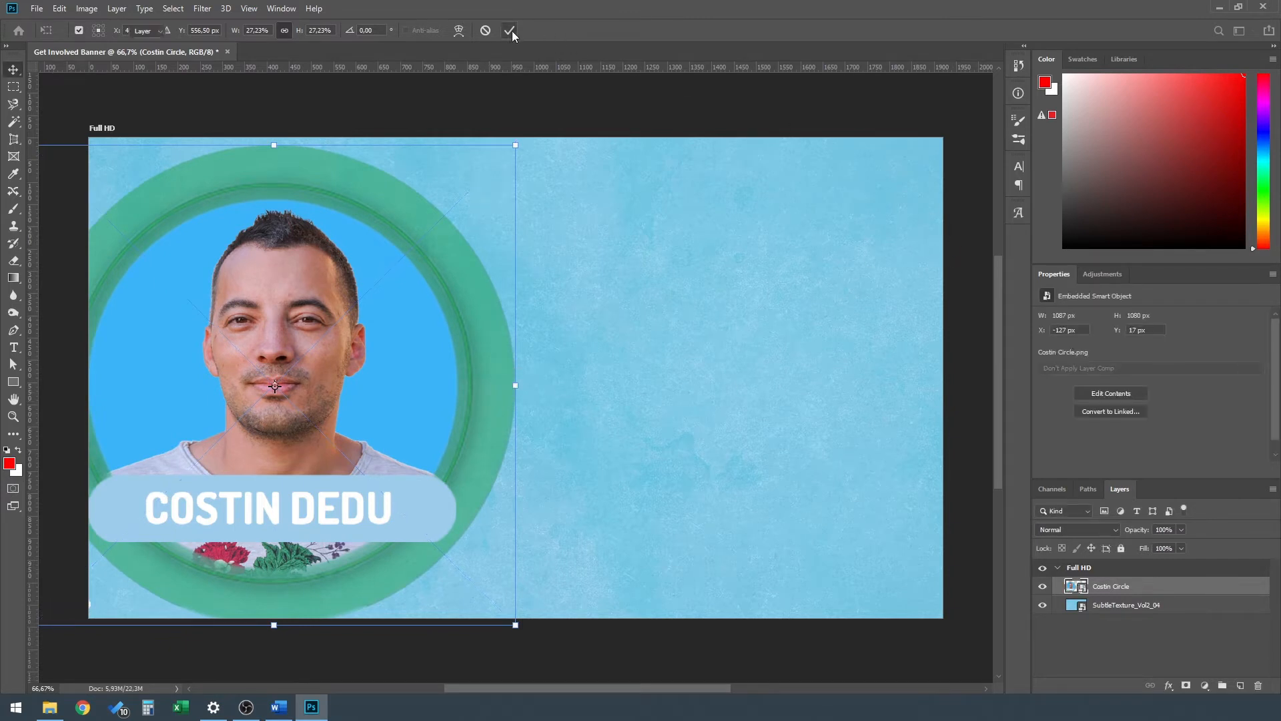
click(56, 708)
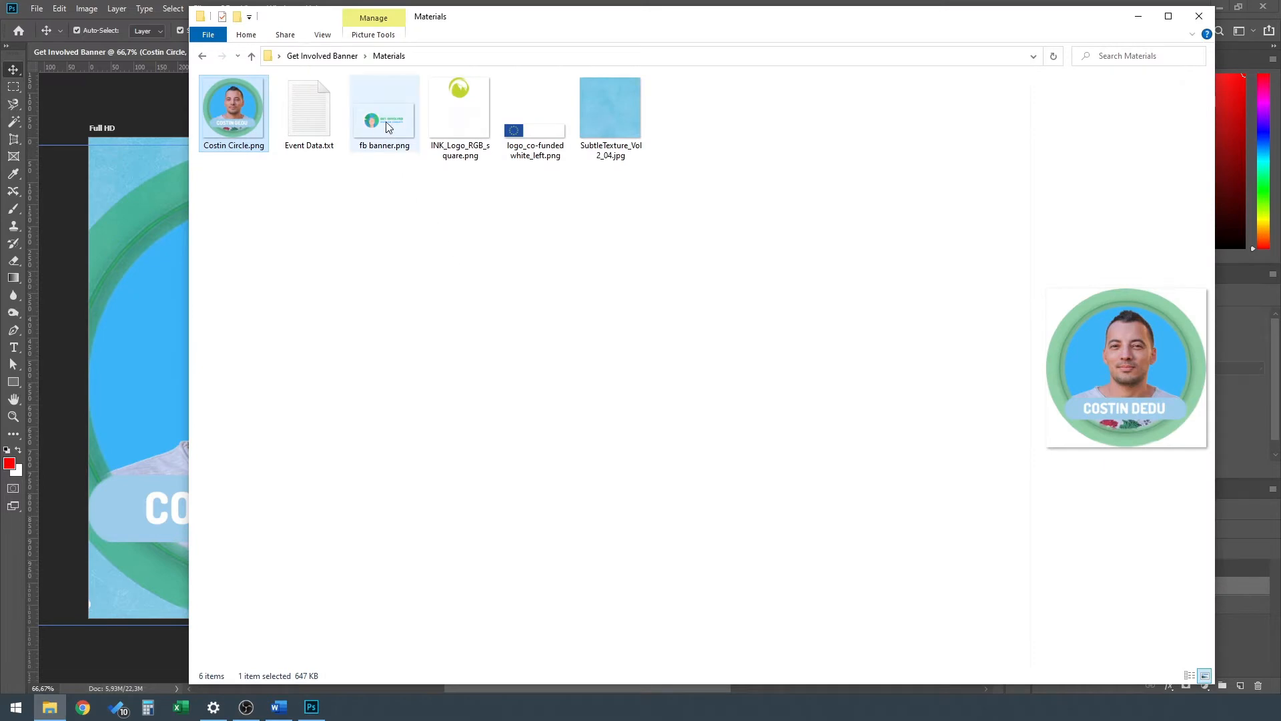
Place fb banner.png and shrink it into the banner's upper right corner.
drag(387, 127, 160, 310)
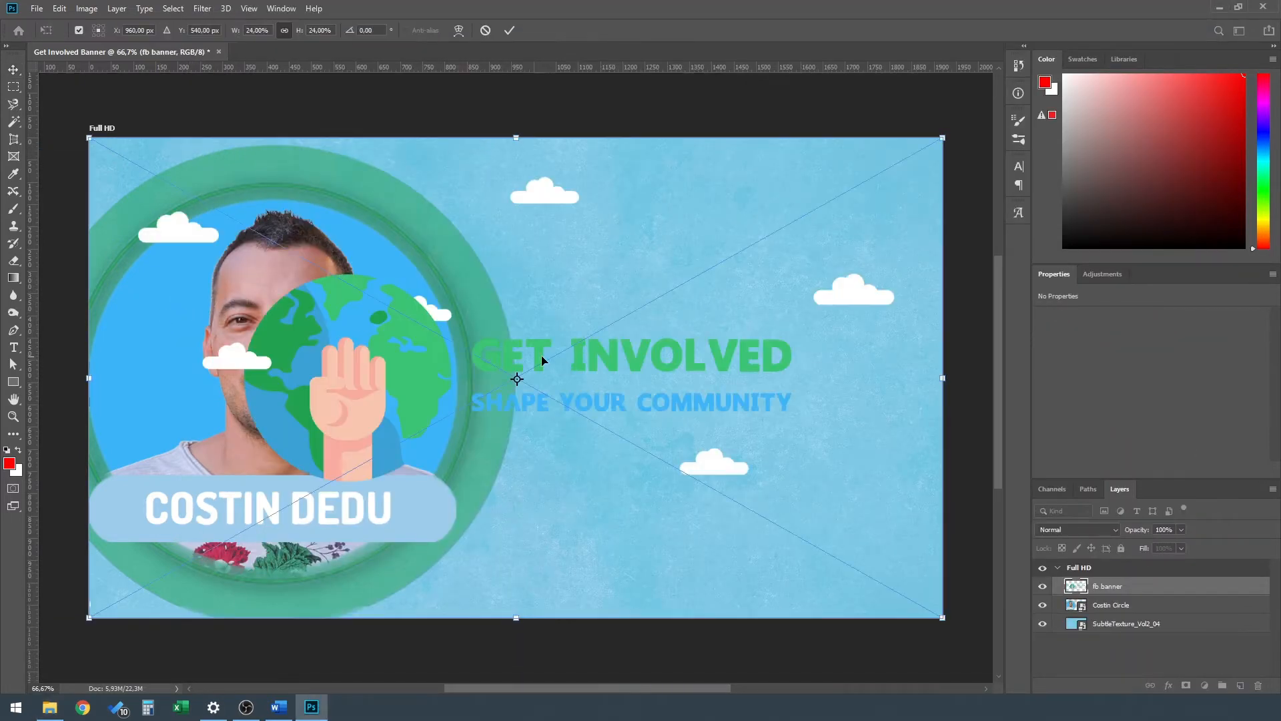
mouse_move(538, 360)
mouse_down()
mouse_move(659, 275)
mouse_move(560, 323)
mouse_move(535, 354)
mouse_up()
drag(87, 618, 452, 425)
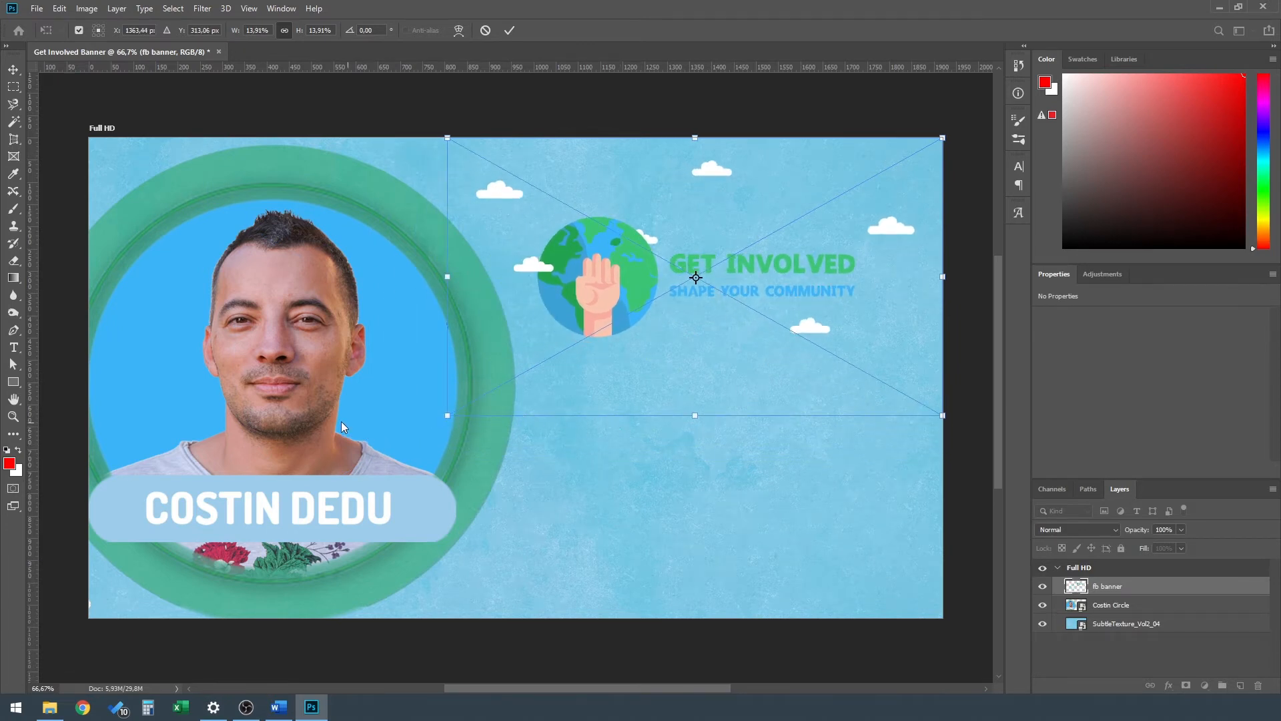
key(Return)
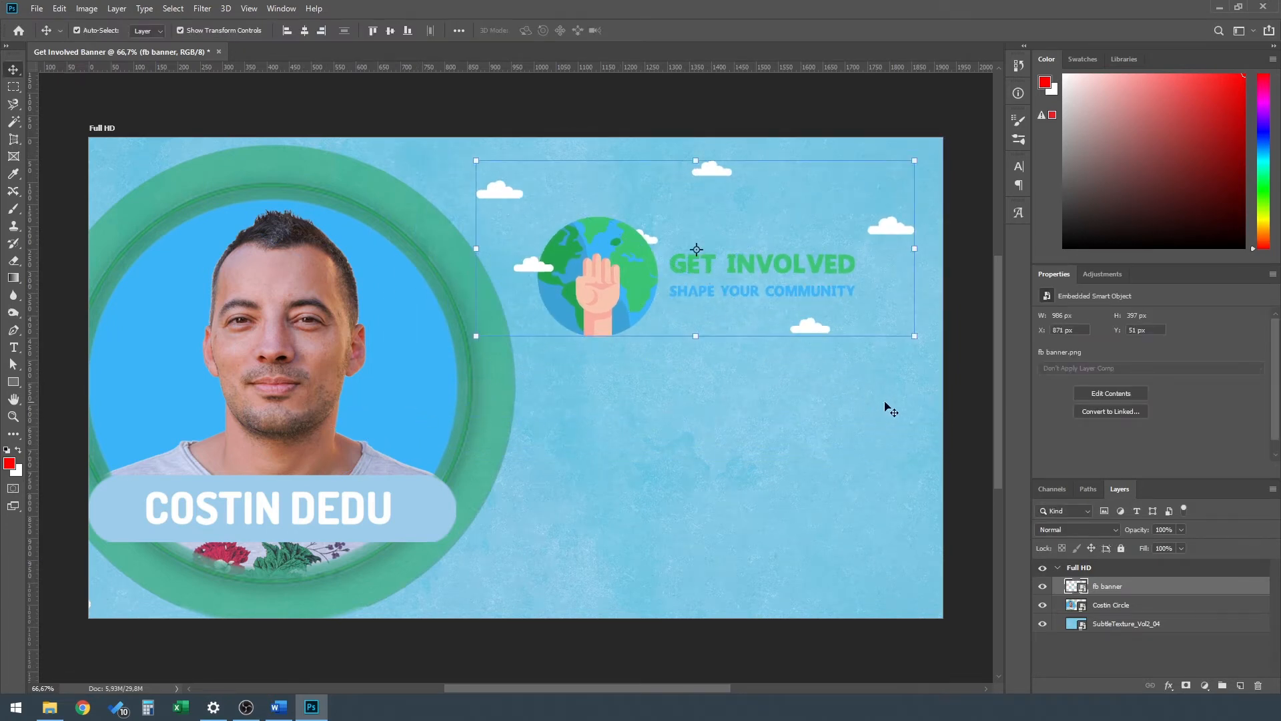
Scale the Costin Circle speaker photo down slightly and move it up and left.
click(973, 387)
click(357, 363)
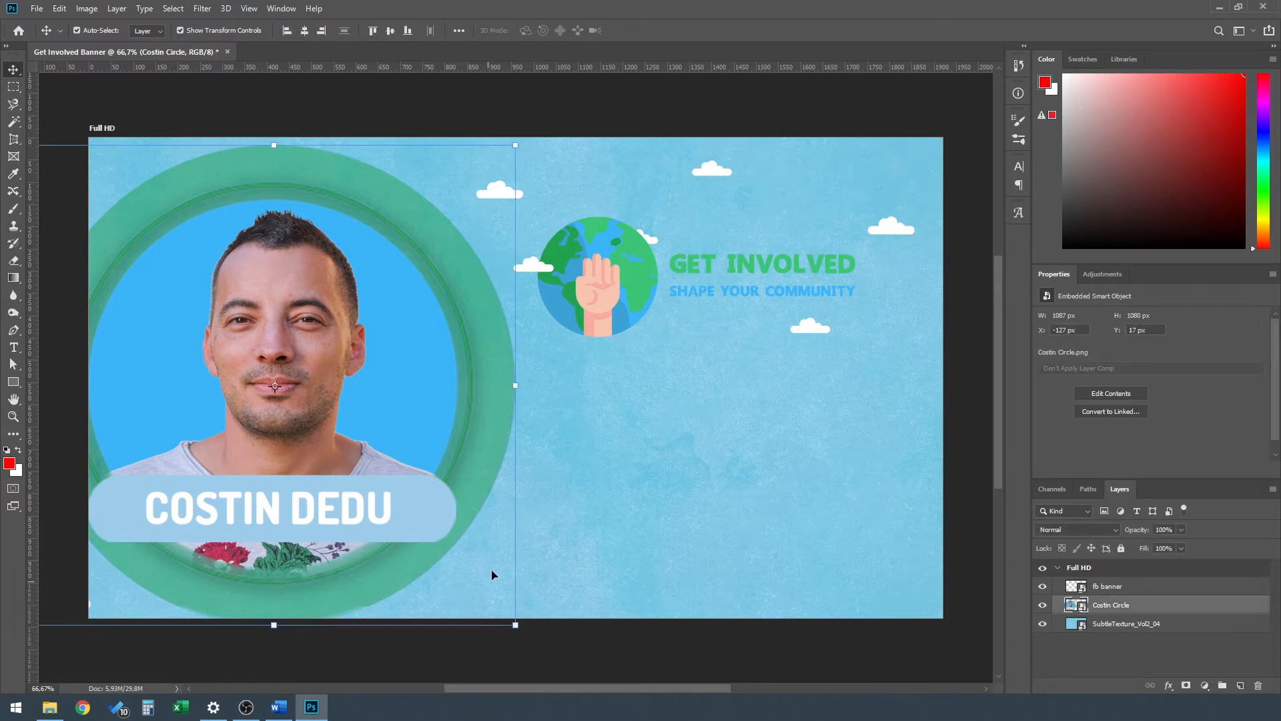
drag(517, 140, 488, 171)
mouse_move(362, 314)
mouse_down()
mouse_move(363, 293)
mouse_move(351, 302)
mouse_move(375, 299)
mouse_up()
key(Return)
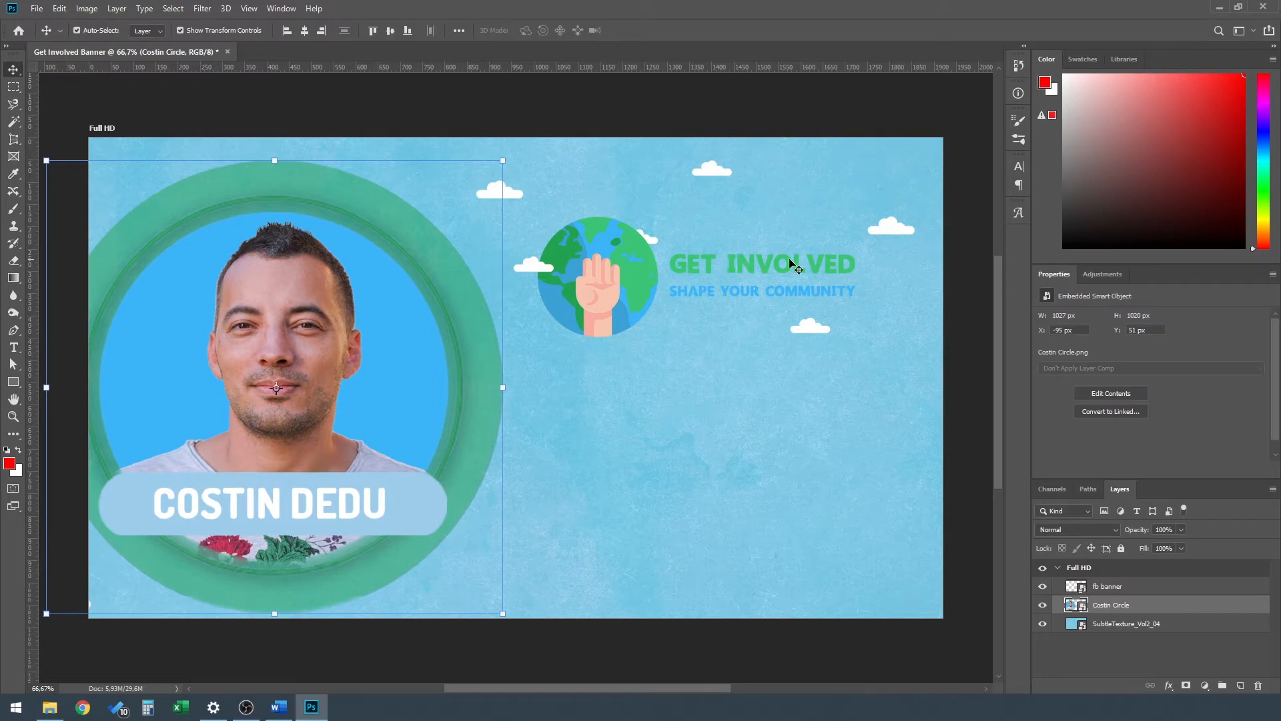
Nudge the fb banner graphic slightly right, then bring up the Materials folder.
click(967, 217)
click(664, 260)
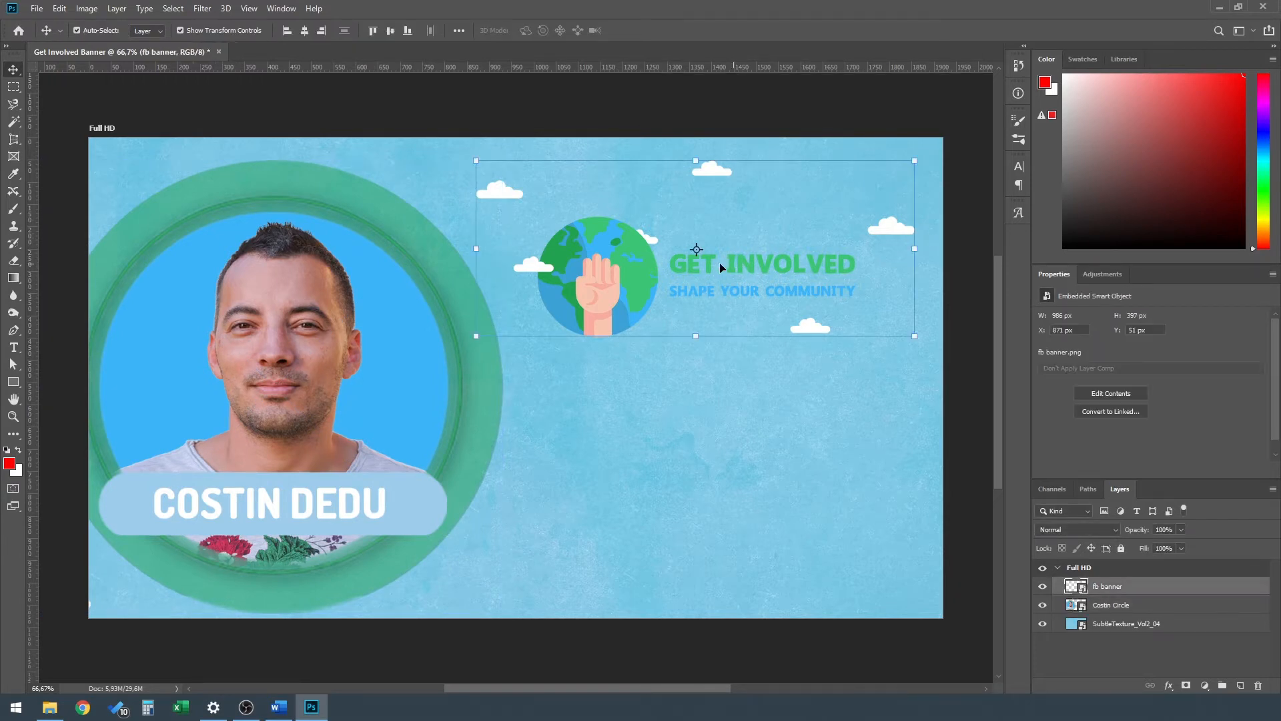
drag(639, 266, 651, 269)
click(954, 414)
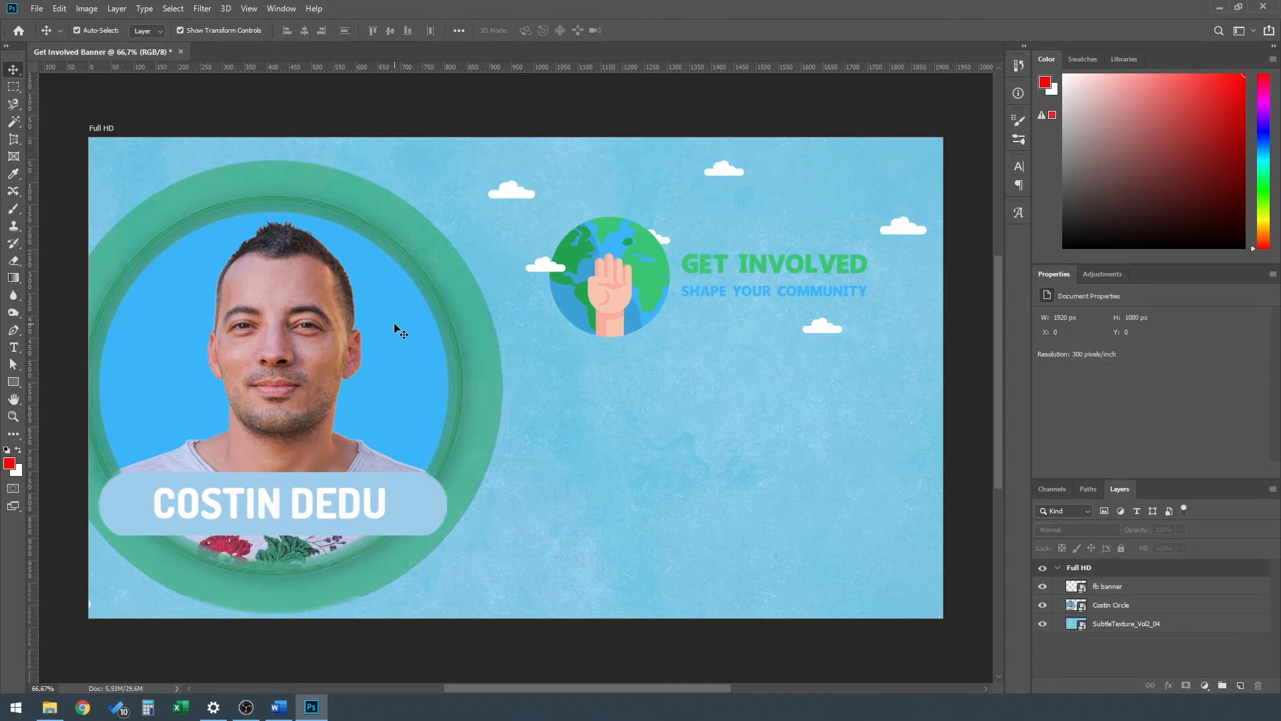
click(49, 709)
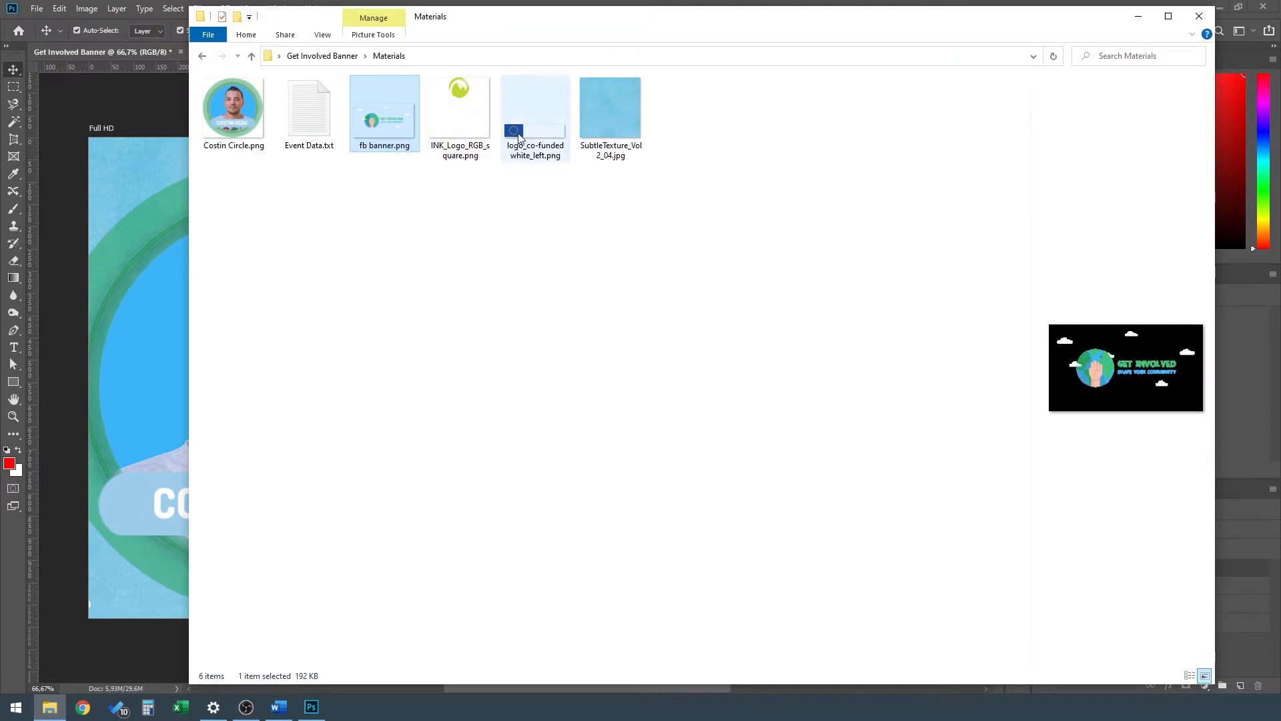
Place INK_Logo_RGB_square.png, shrinking it to about a tenth in the bottom-right corner.
mouse_move(469, 127)
mouse_down()
mouse_move(227, 441)
mouse_move(148, 423)
mouse_up()
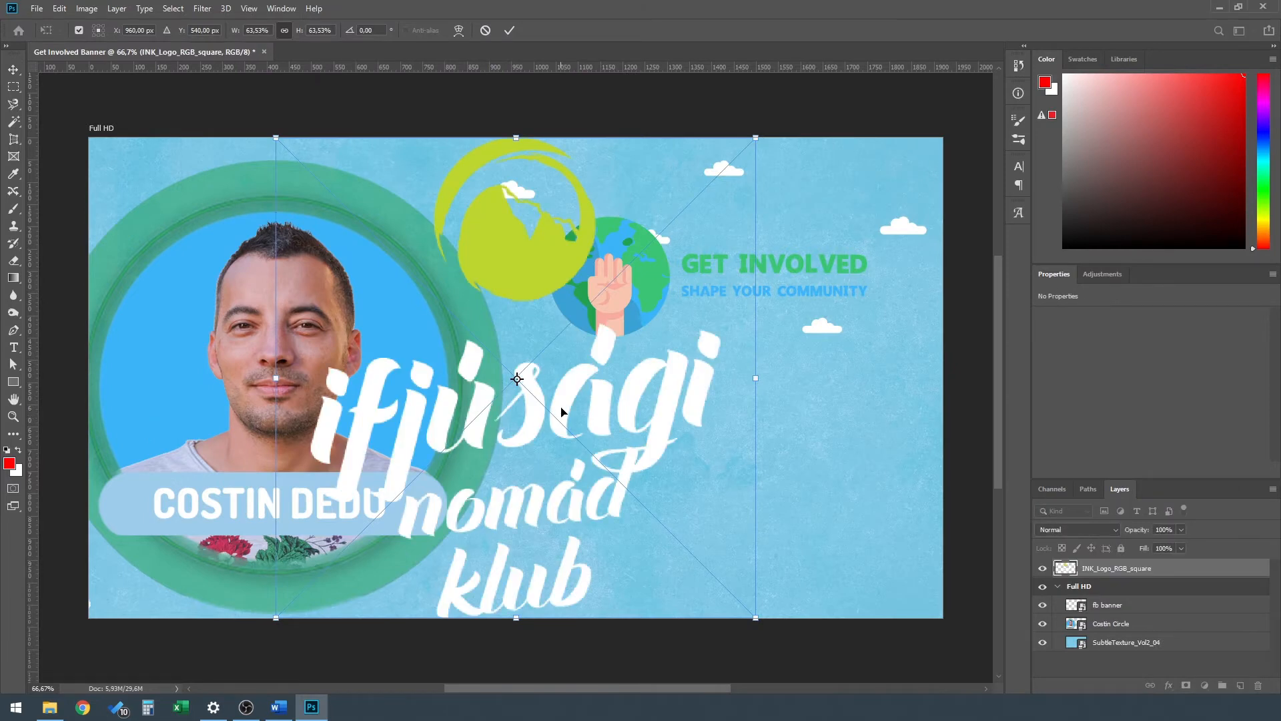
mouse_move(544, 287)
mouse_down()
mouse_move(760, 343)
mouse_move(731, 246)
mouse_move(712, 272)
mouse_up()
mouse_move(462, 138)
mouse_down()
mouse_move(513, 233)
mouse_move(664, 434)
mouse_move(817, 589)
mouse_up()
drag(922, 584, 872, 560)
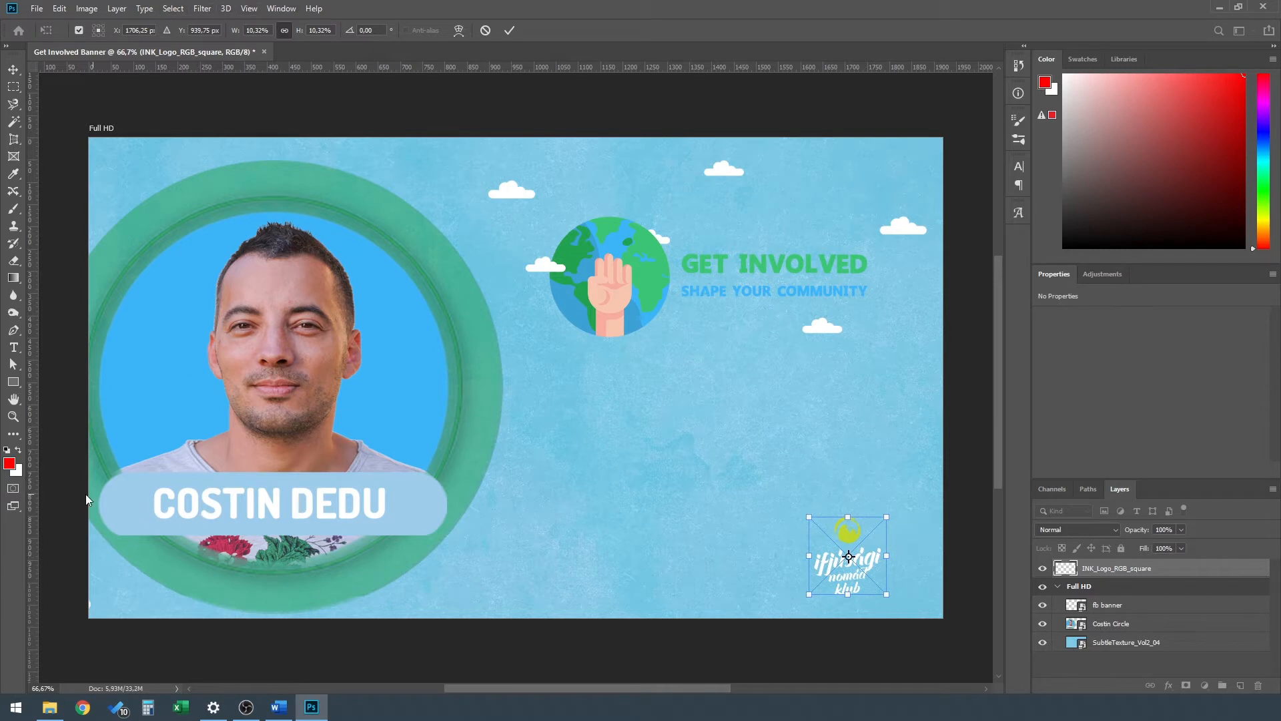
Commit the INK logo at 150 × 176 px and bring the Materials folder back.
click(50, 707)
mouse_move(532, 129)
mouse_down()
mouse_move(443, 234)
mouse_move(162, 409)
mouse_move(423, 202)
mouse_move(532, 139)
mouse_up()
click(149, 111)
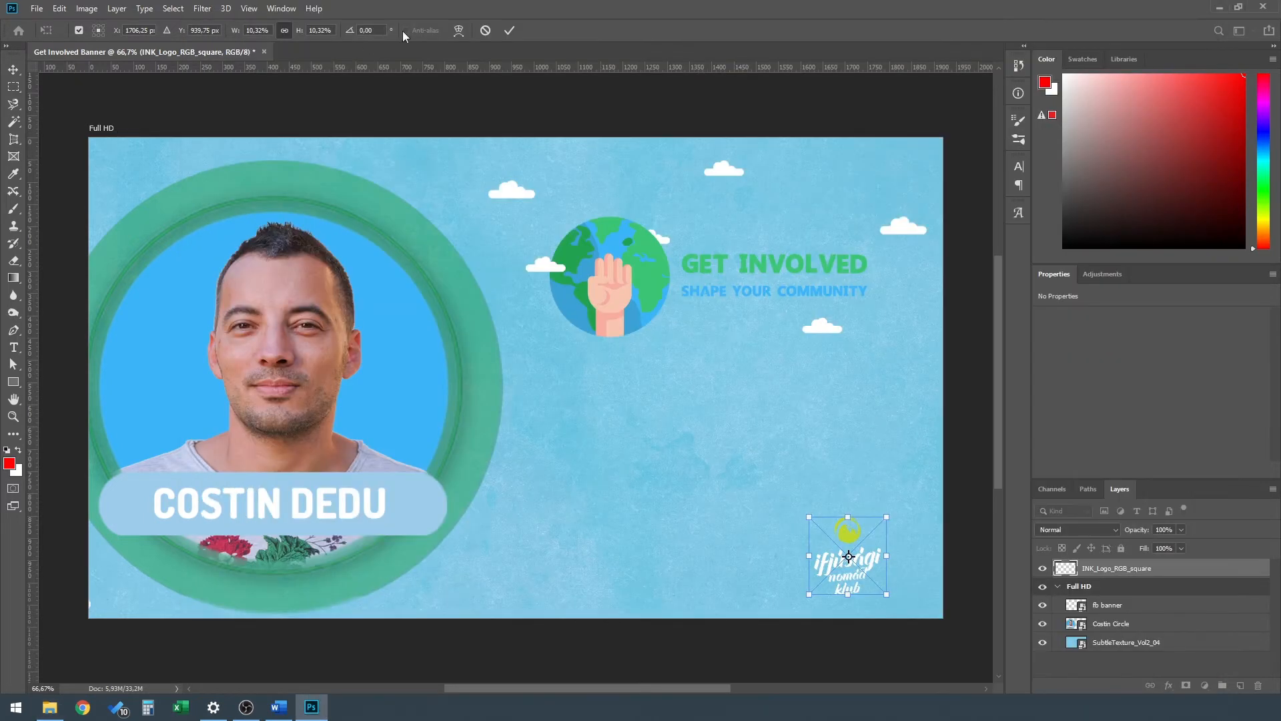
click(511, 31)
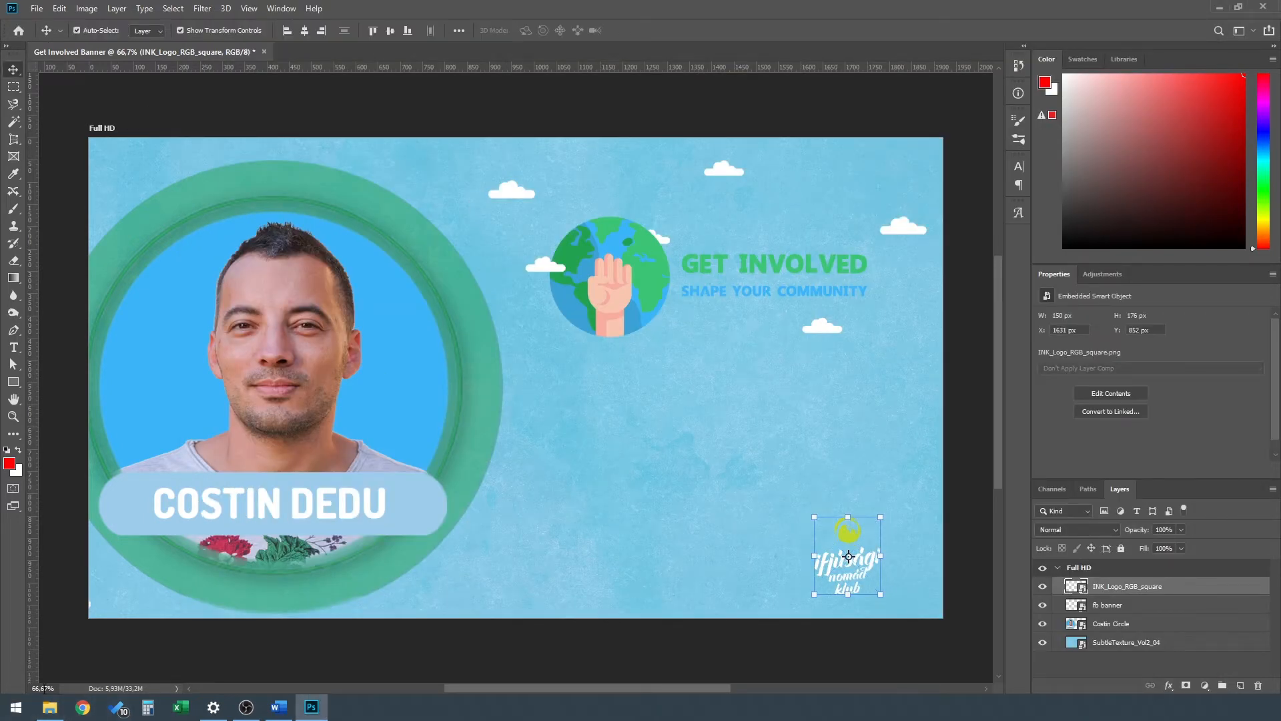
click(53, 711)
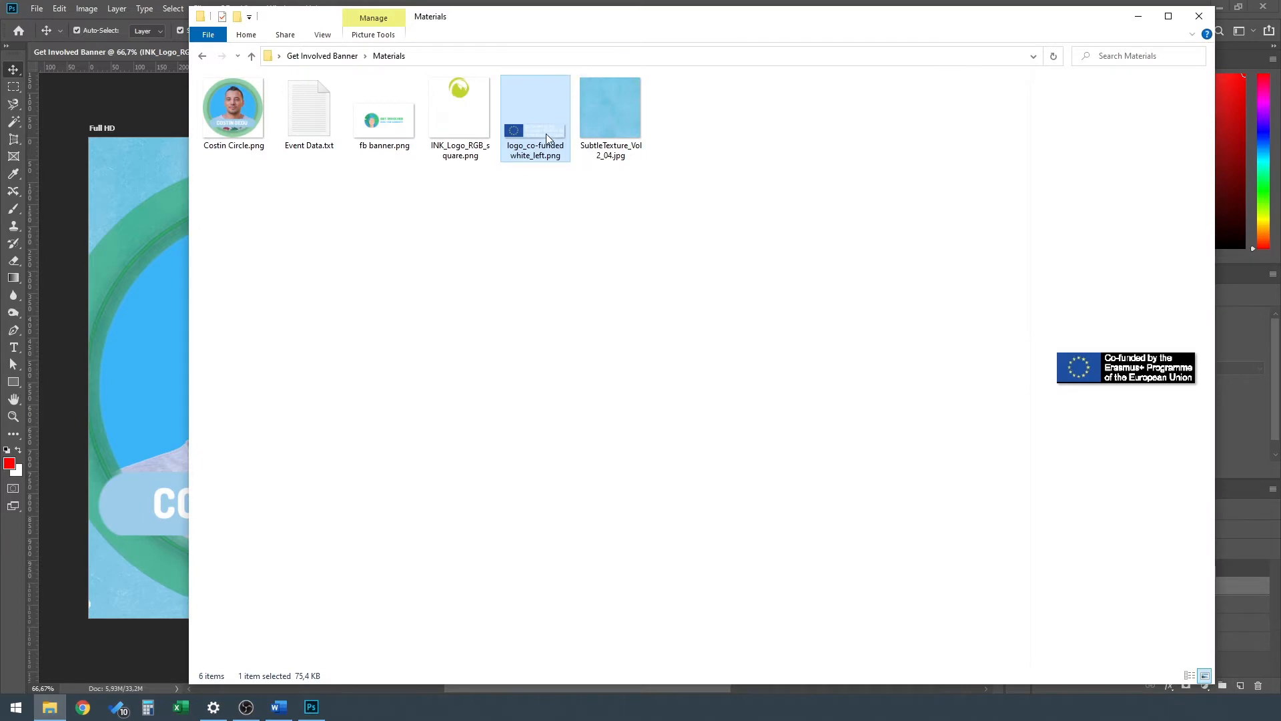
Place logo_co-funded white_left.png scaled small along the bottom, just left of the INK logo.
drag(547, 127, 143, 425)
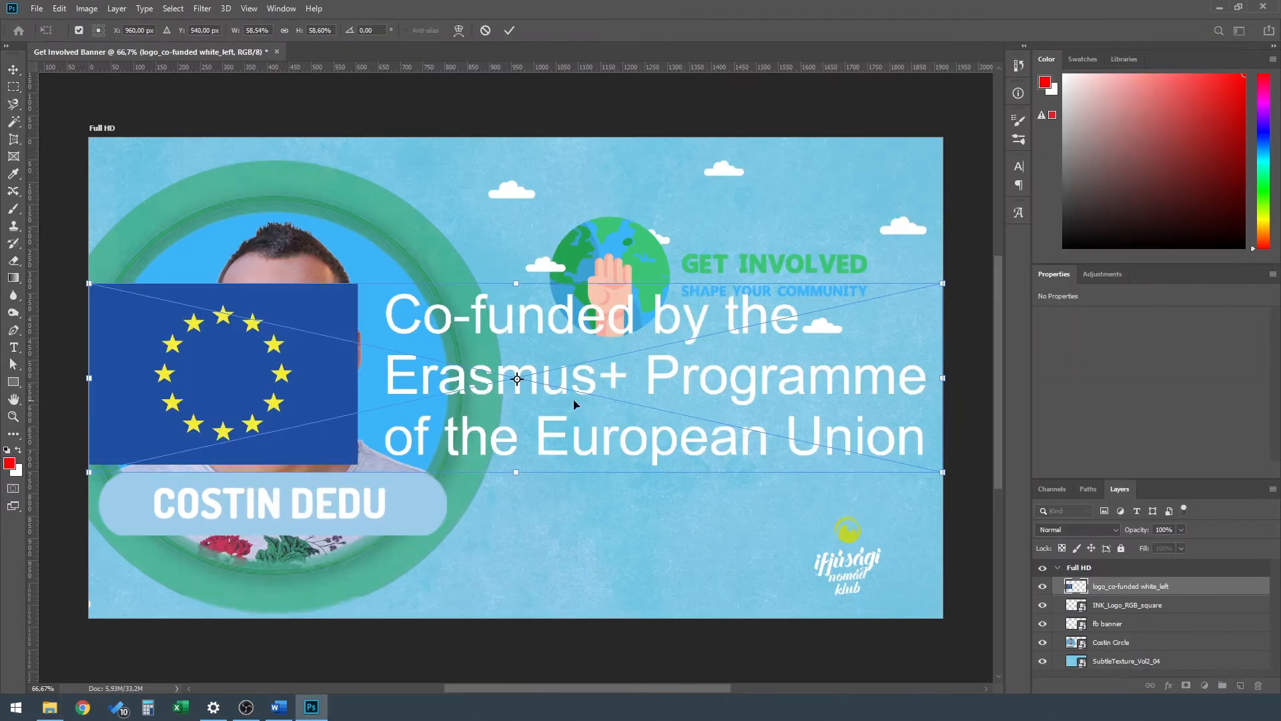
drag(327, 395, 327, 506)
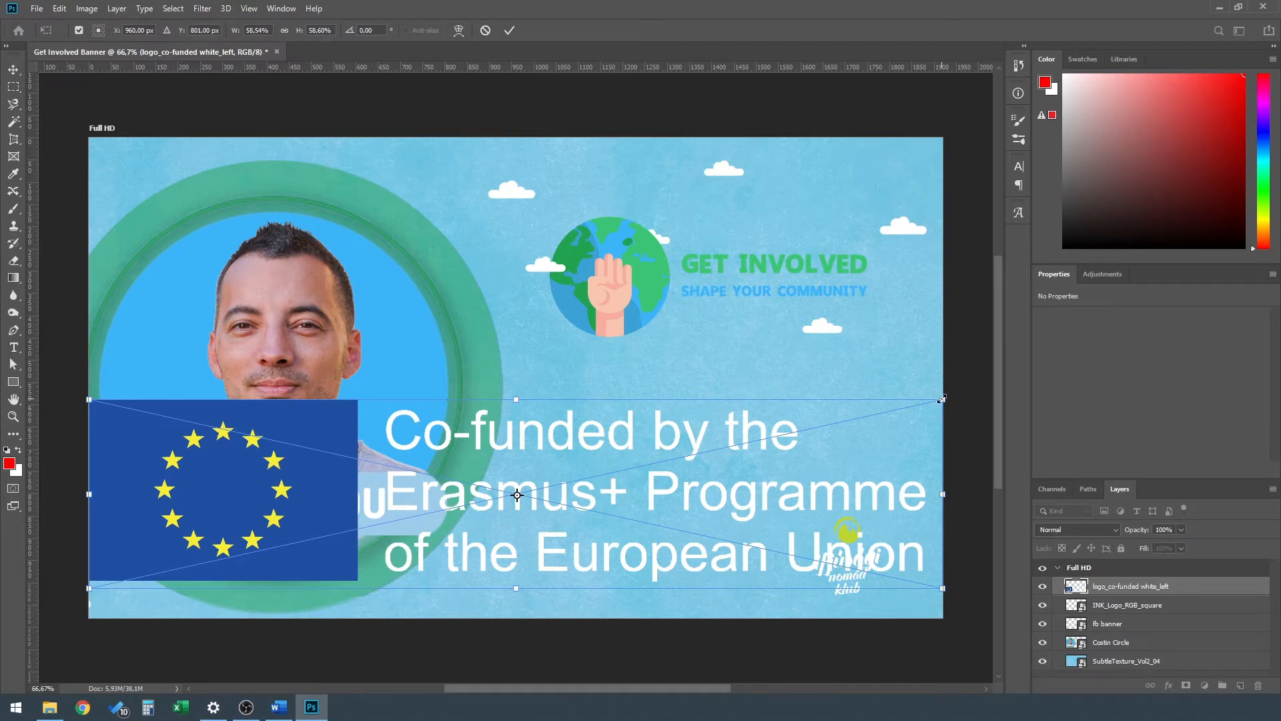
drag(940, 400, 422, 514)
drag(179, 562, 568, 572)
drag(815, 520, 718, 542)
drag(547, 568, 600, 563)
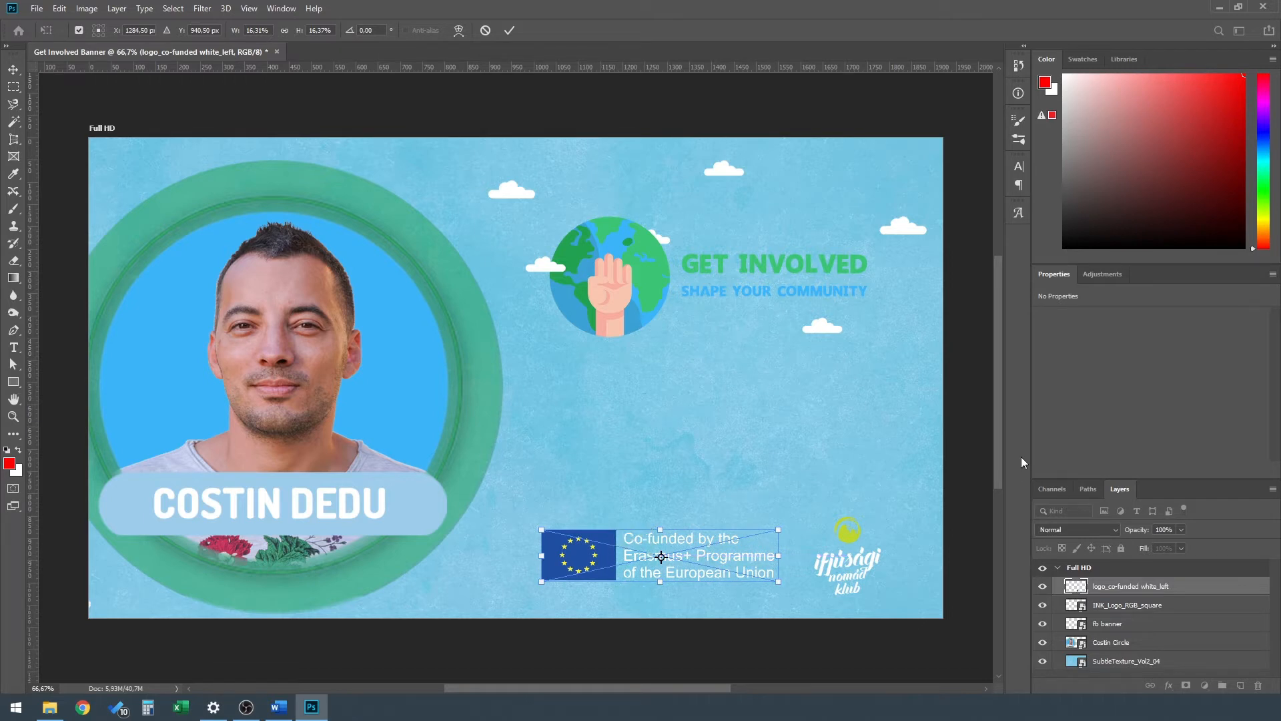
key(Return)
click(986, 460)
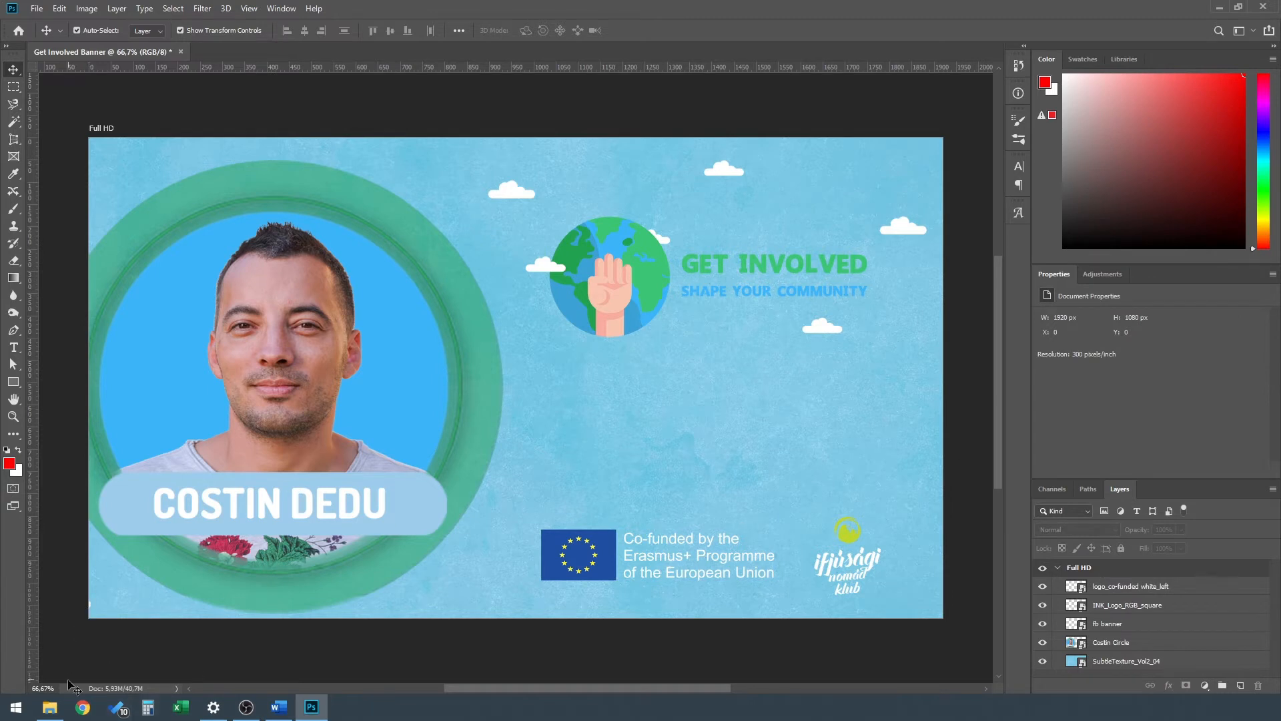
click(50, 707)
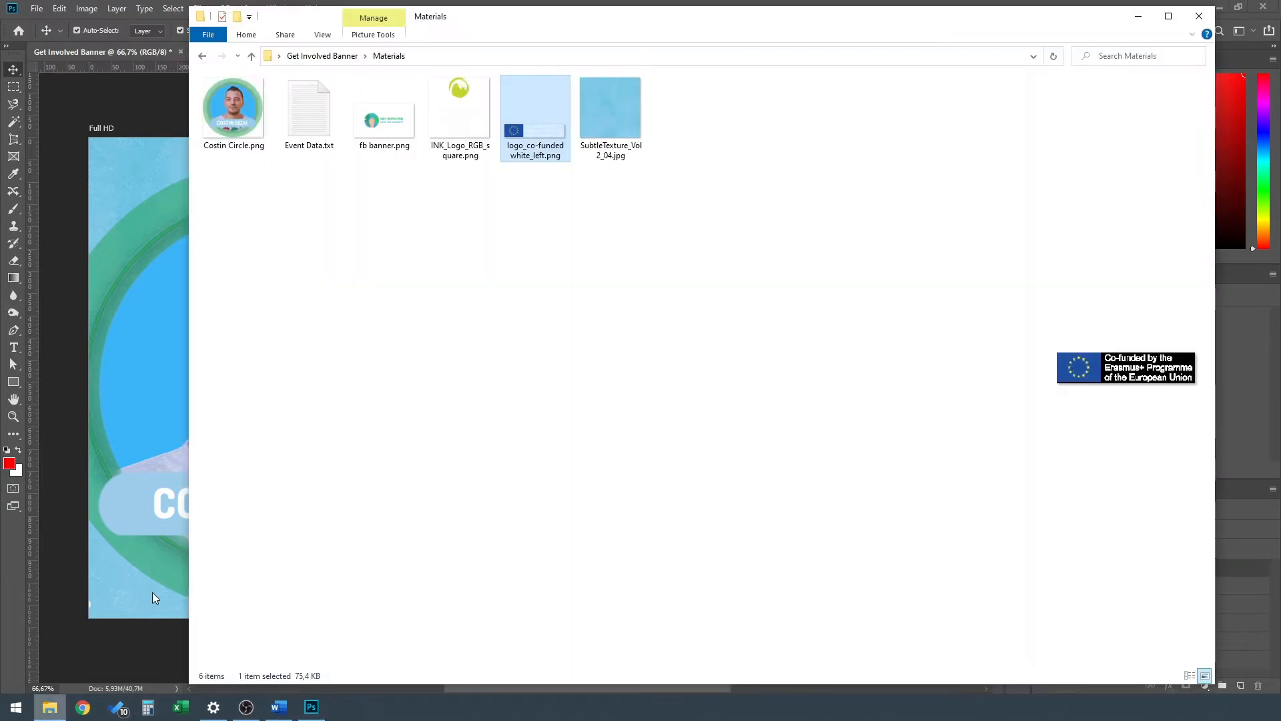
Open Event Data.txt in Notepad beside the banner and minimize the Materials folder.
click(328, 130)
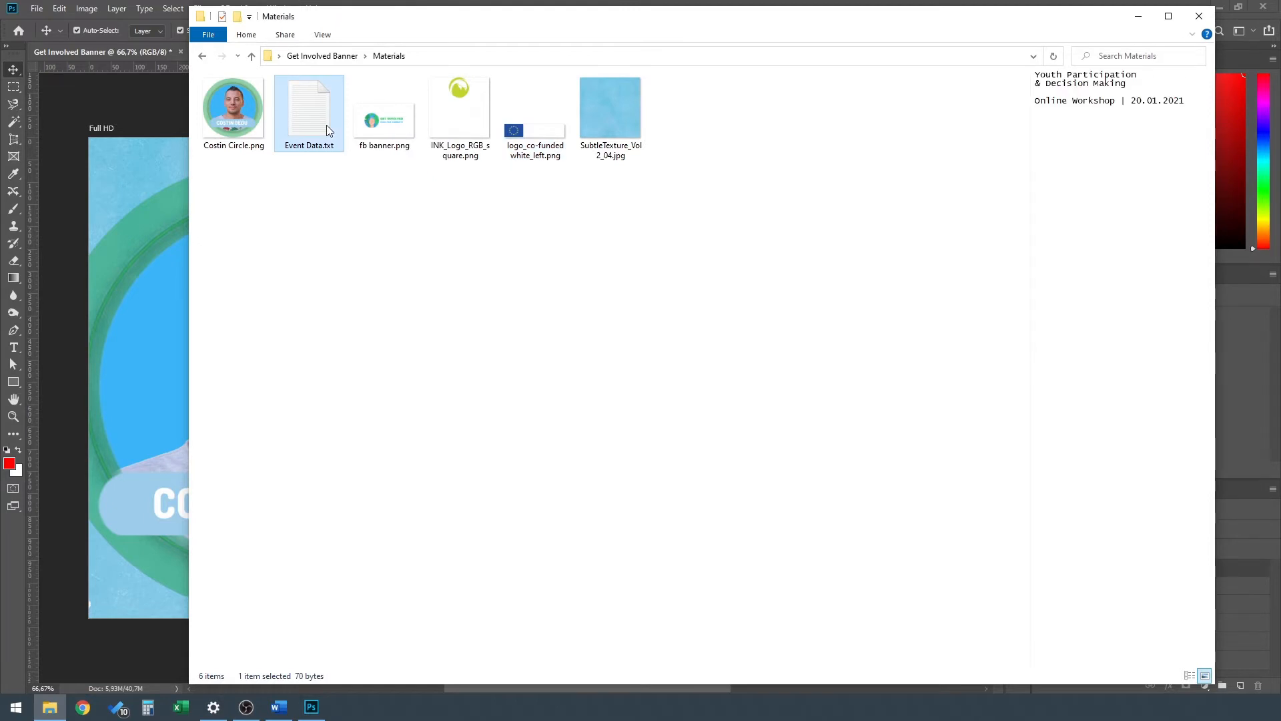
double_click(326, 127)
drag(901, 184, 1119, 223)
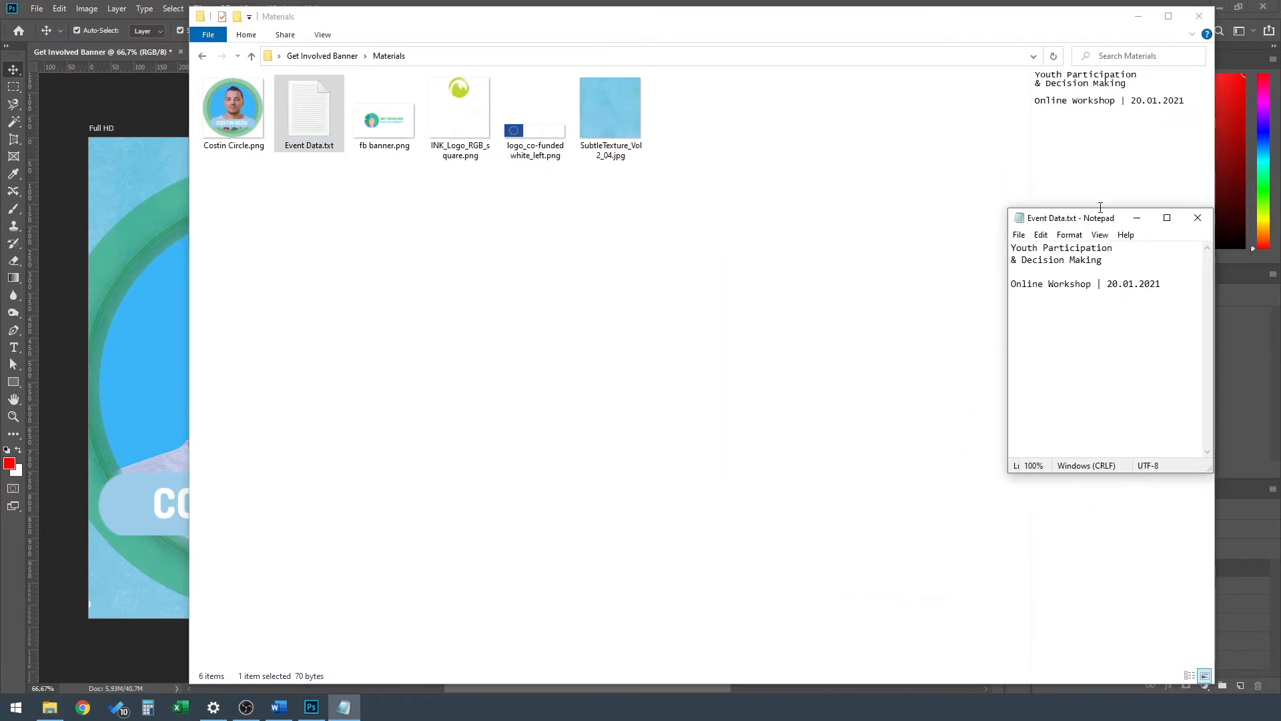
click(1140, 23)
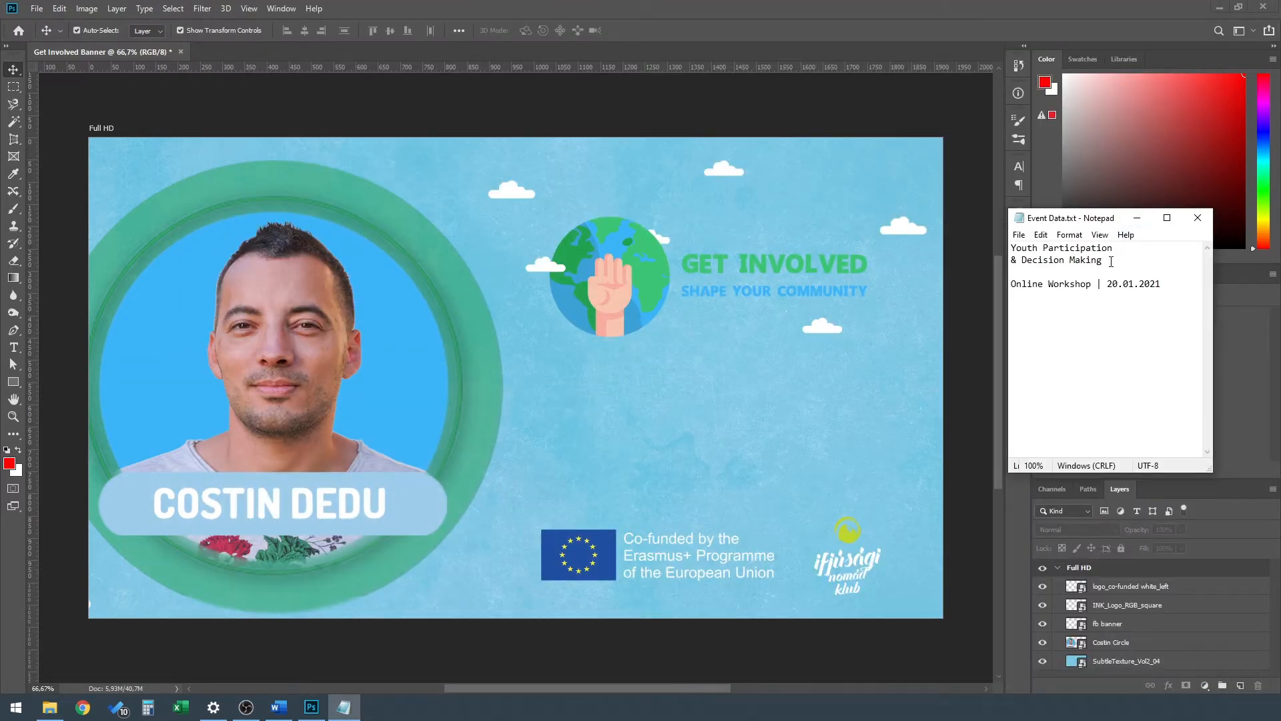
Copy the title 'Youth Participation & Decision Making' from Notepad into a new red Dosis Bold text layer.
drag(1102, 259, 1009, 248)
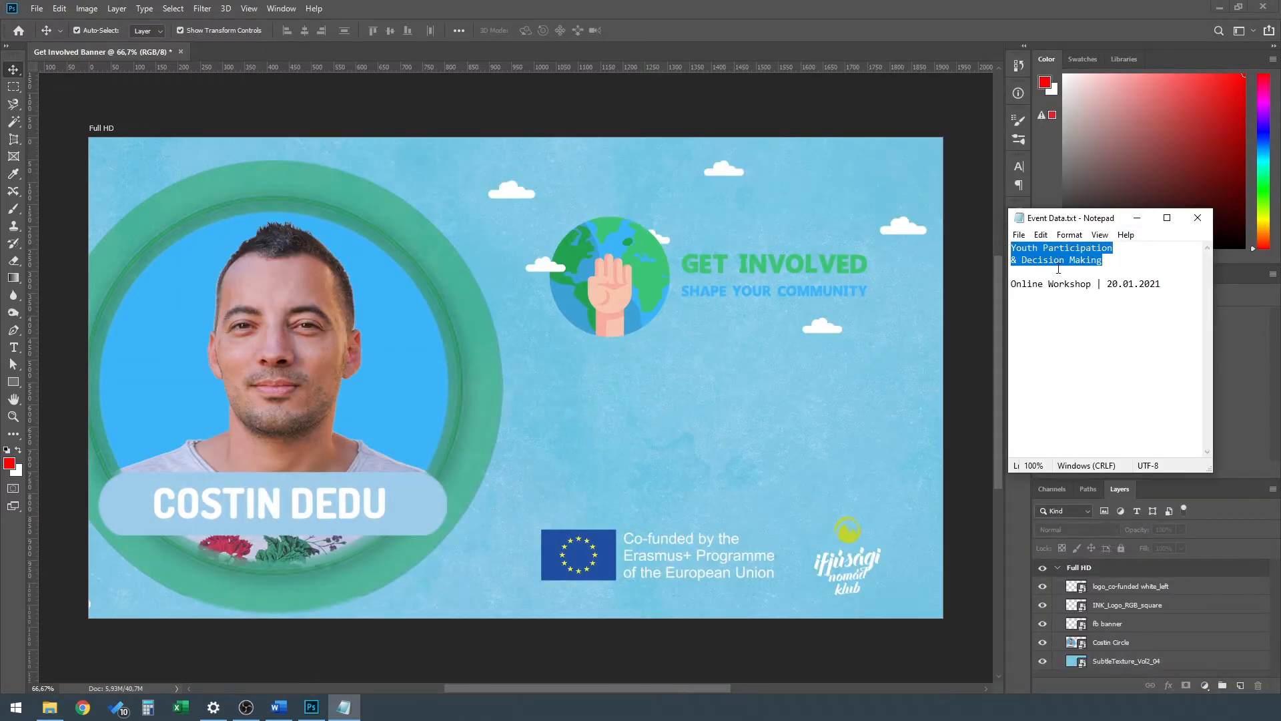
key(ctrl+c)
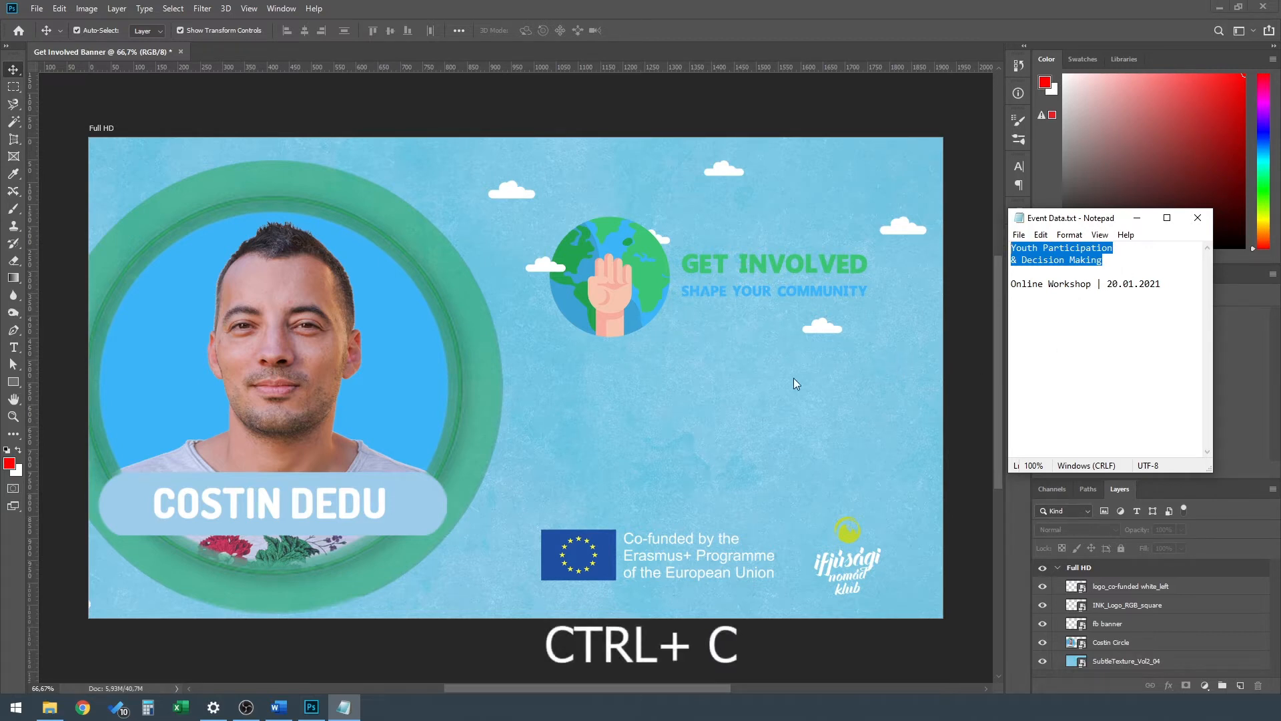
click(690, 391)
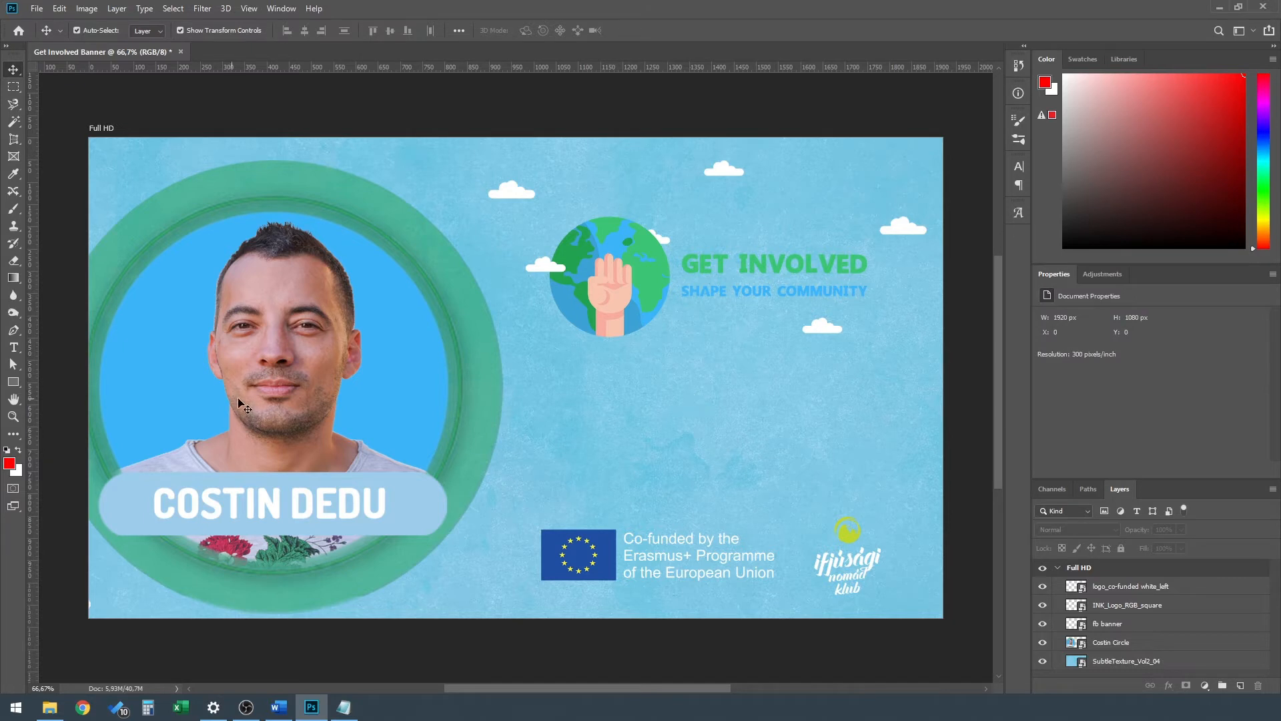
click(14, 347)
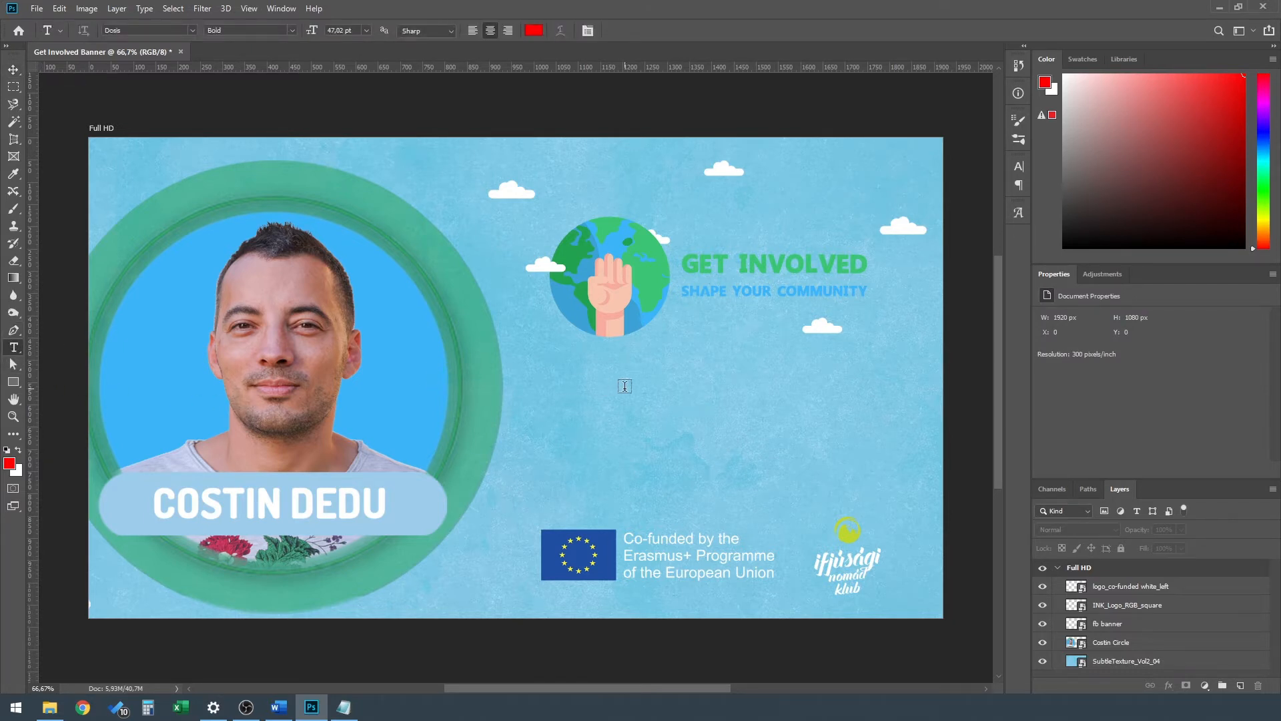
click(697, 394)
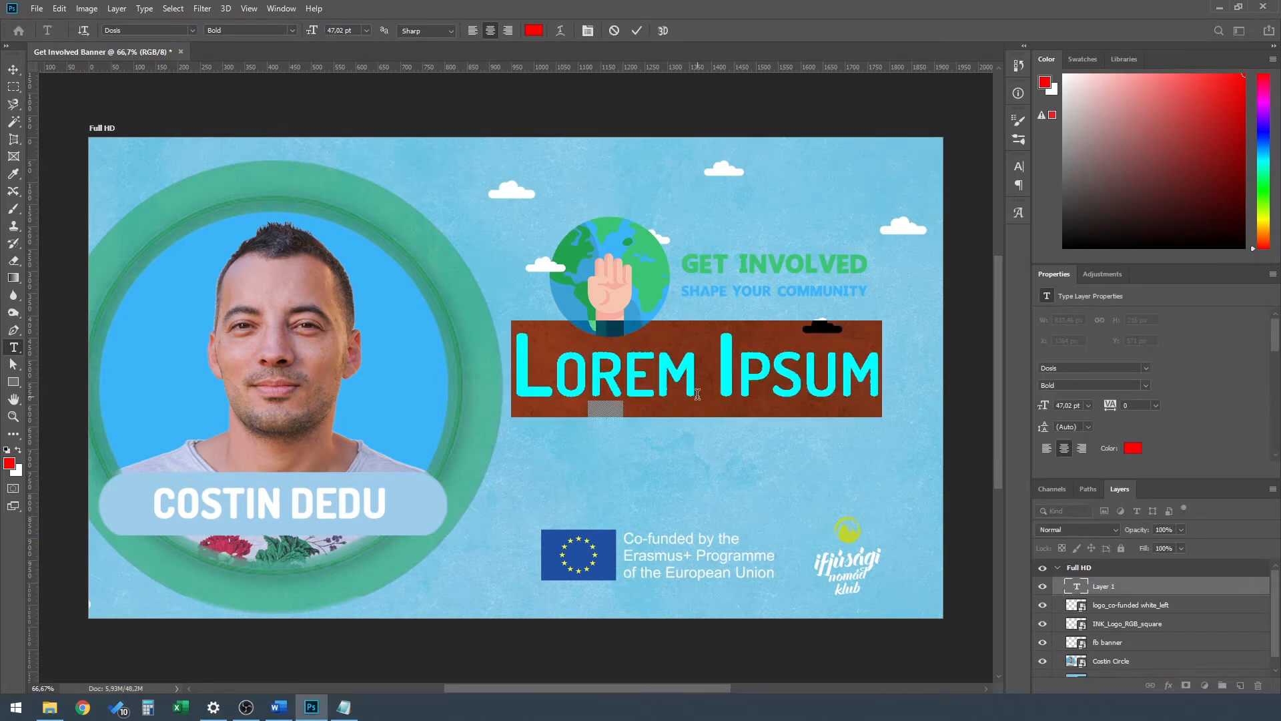
key(ctrl+v)
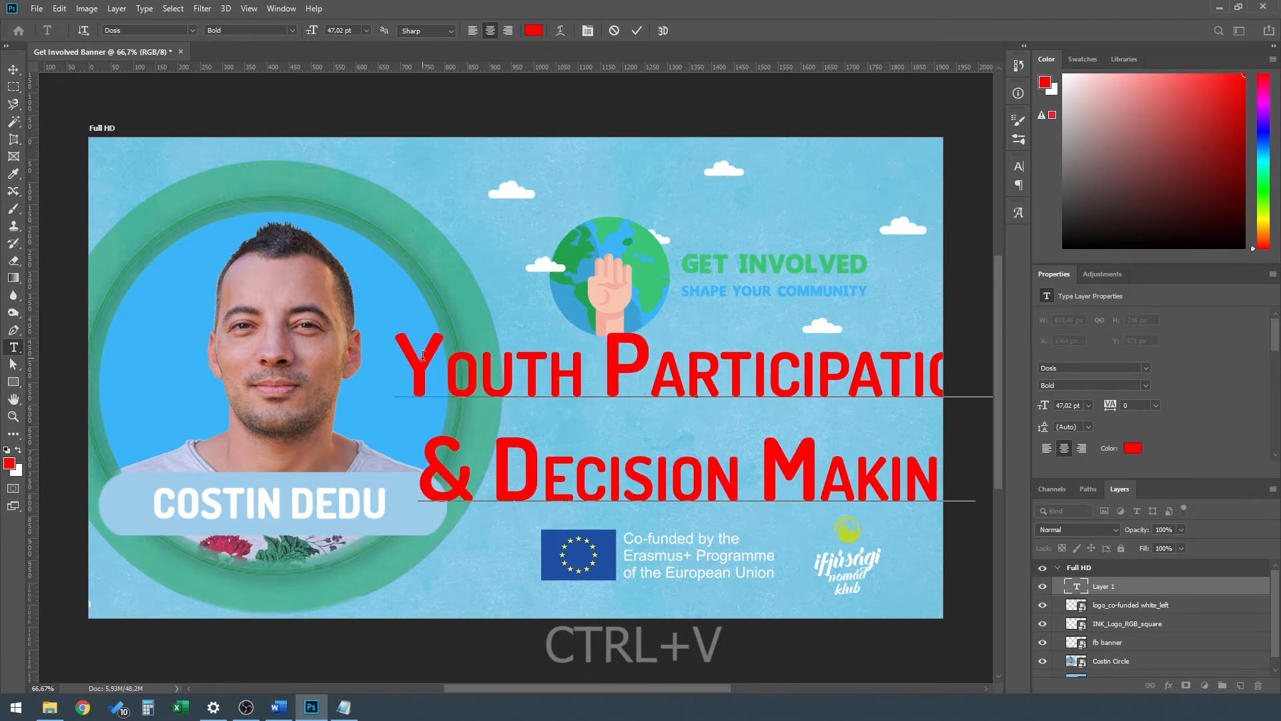
drag(415, 357, 1021, 480)
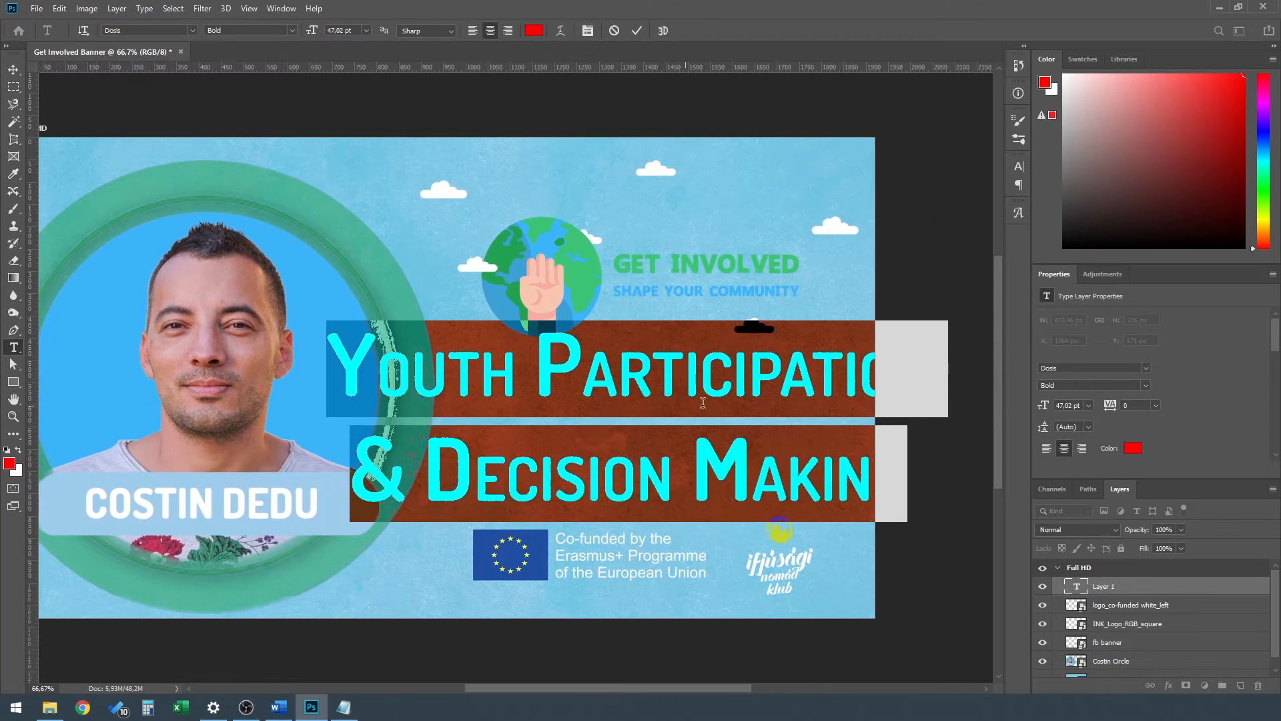
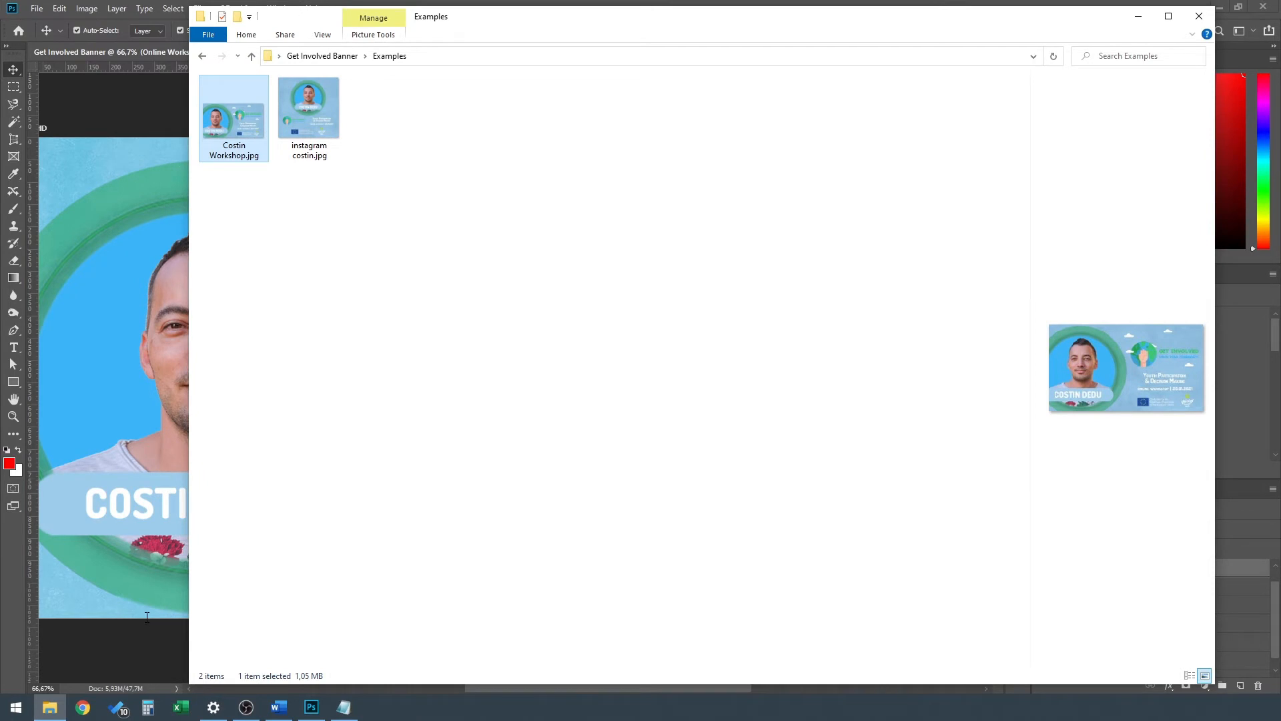
Bring the Get Involved banner document back in front of the File Explorer window.
click(130, 649)
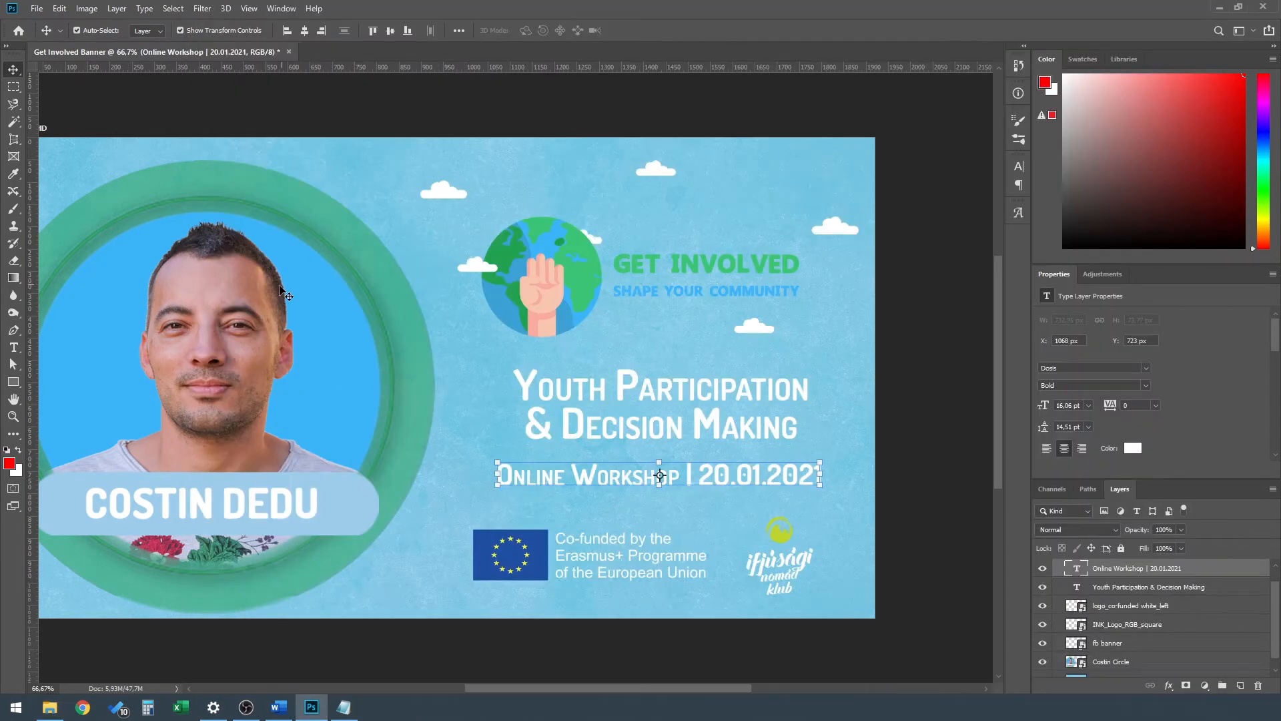
Enlarge the Costin Circle speaker portrait proportionally and apply the resize.
click(303, 299)
drag(437, 387, 473, 398)
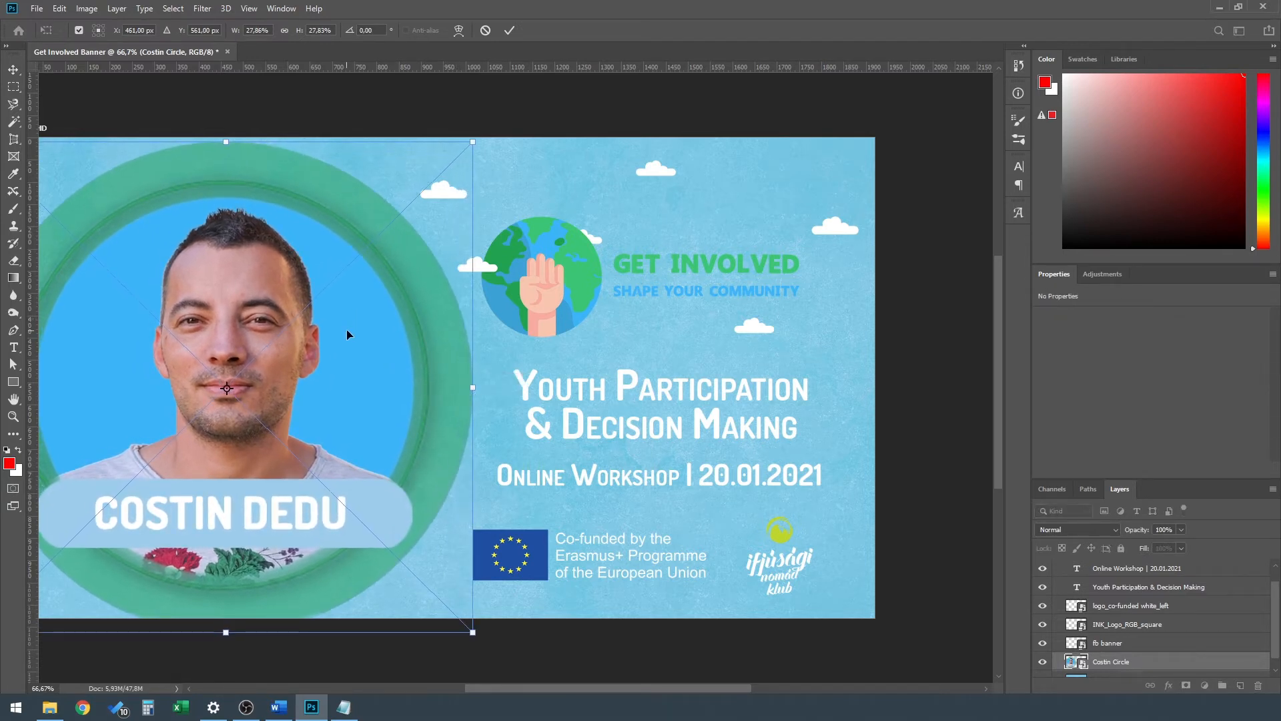
key(Return)
click(681, 290)
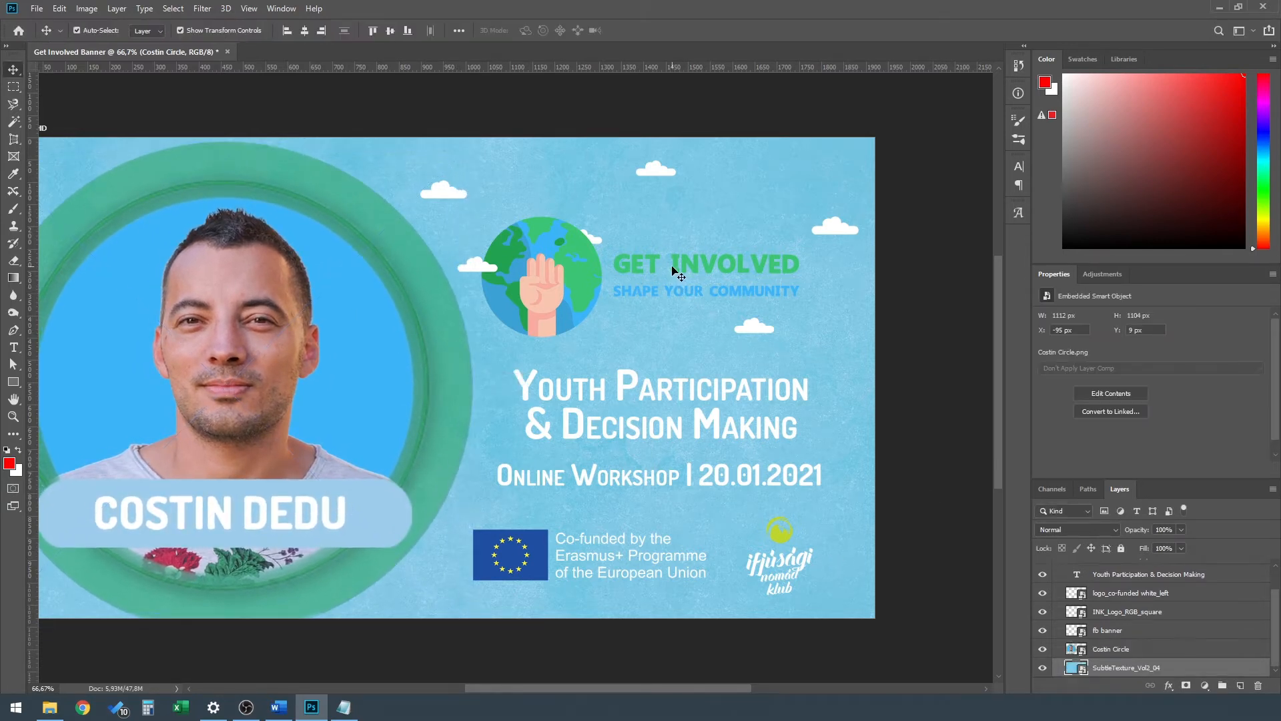
Shrink the Get Involved graphic to 13% and move it higher, above the workshop title.
click(676, 272)
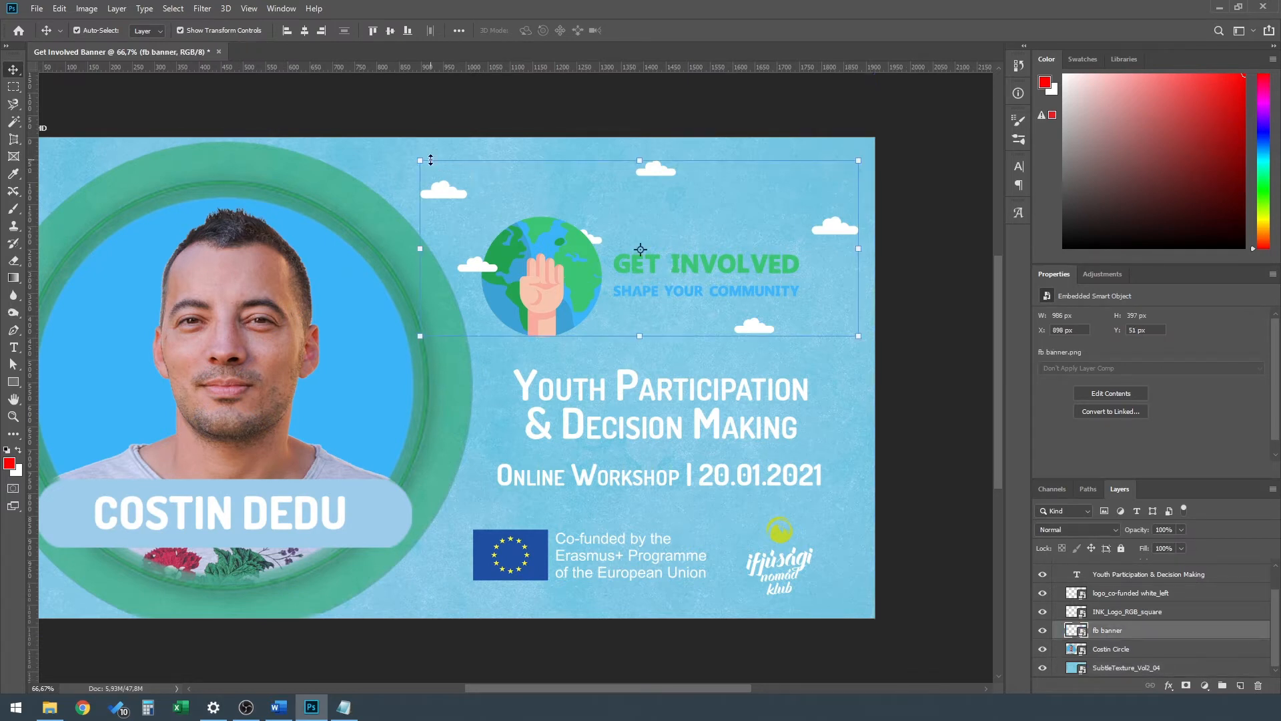
drag(418, 159, 425, 164)
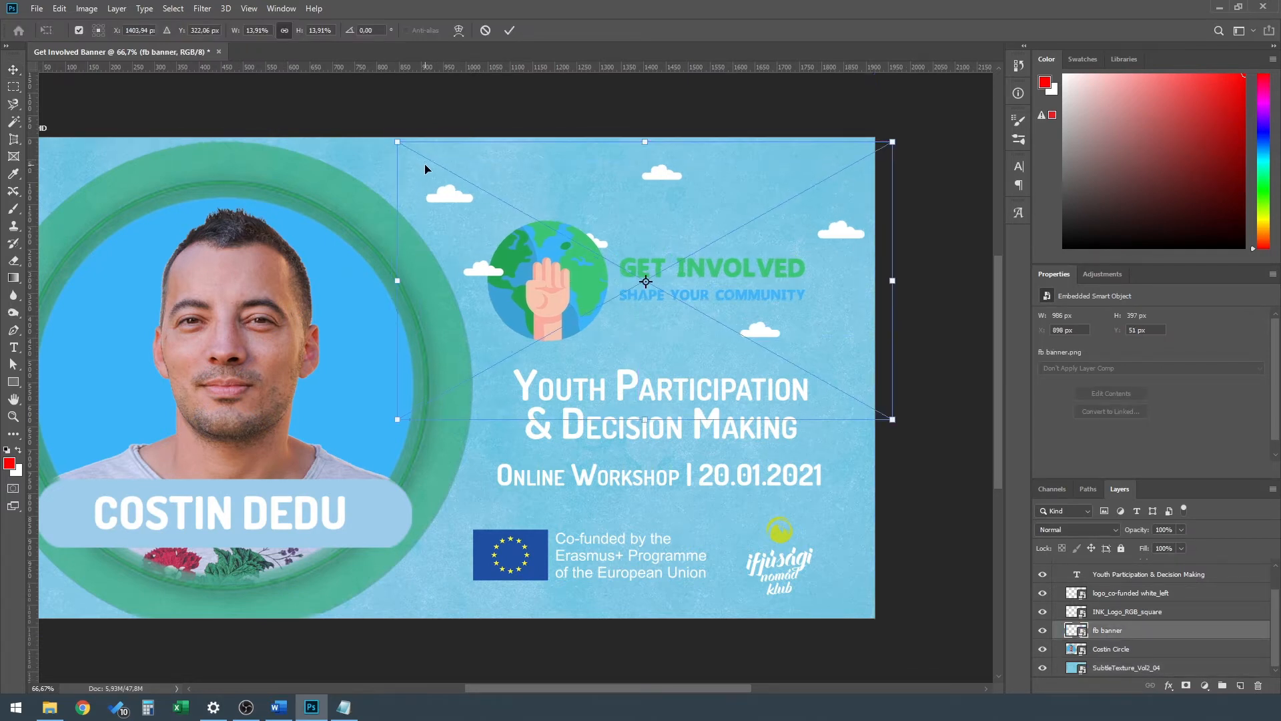
key(Up)
key(Up)
key(Up)
key(Up)
key(Up)
key(Up)
key(Up)
key(Up)
key(Up)
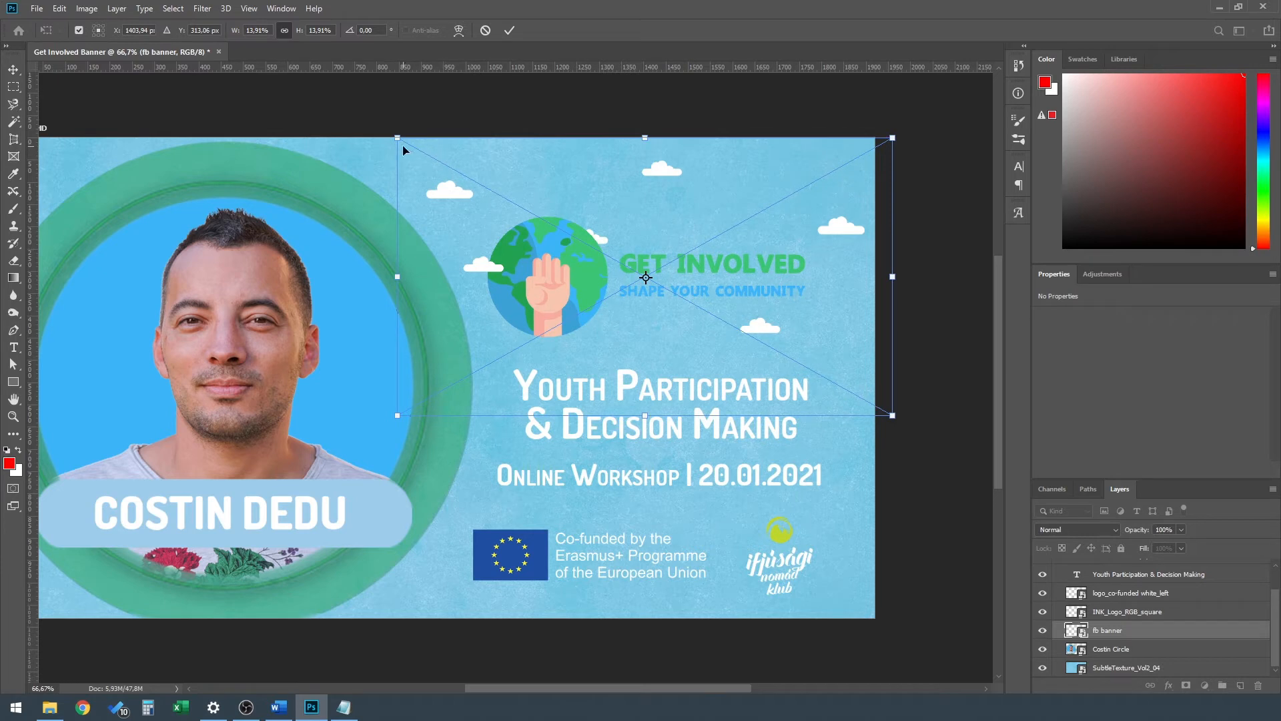
drag(396, 139, 430, 156)
drag(597, 296, 596, 278)
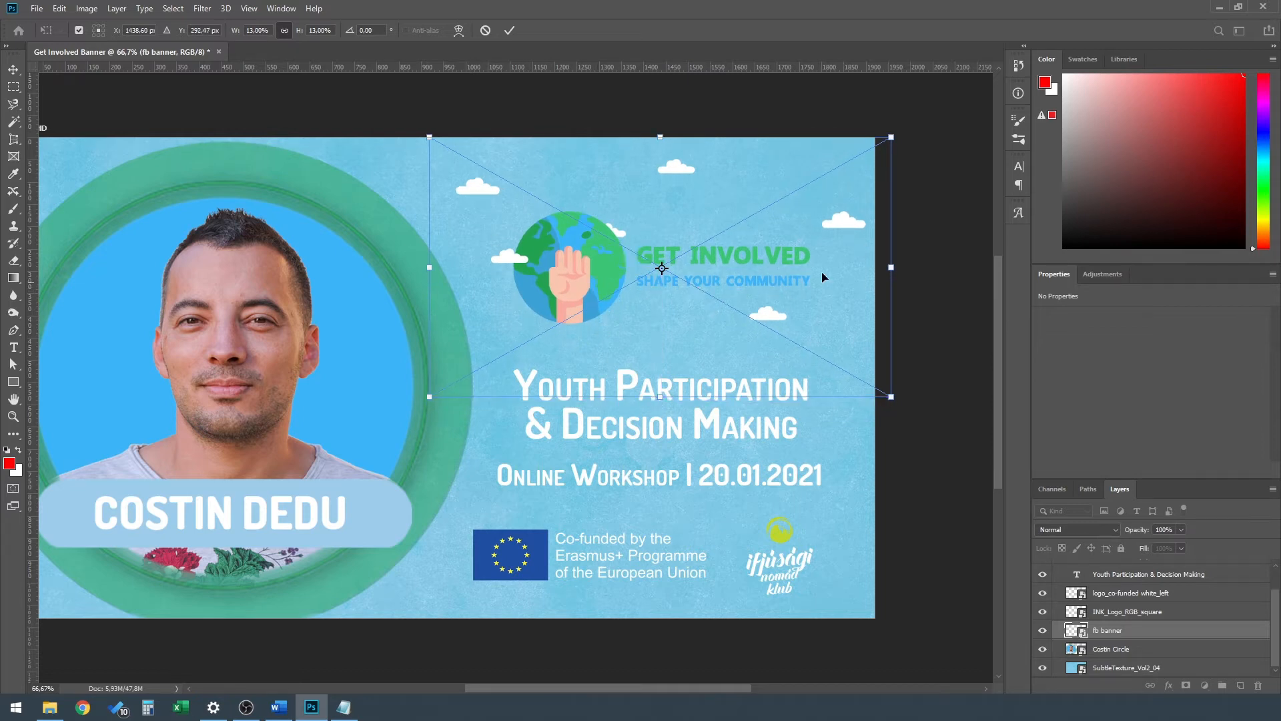
key(Return)
Move the Youth Participation title up and right, then scale title and date text to 86%.
click(703, 395)
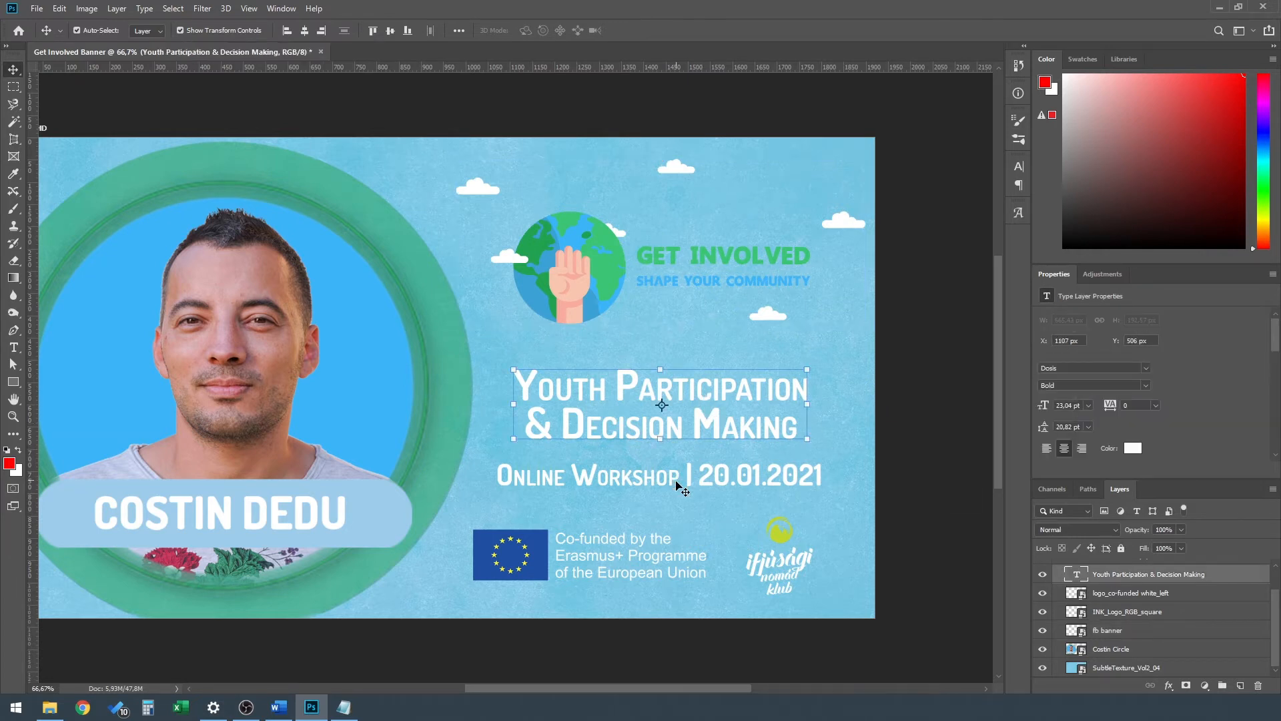
drag(668, 389, 679, 378)
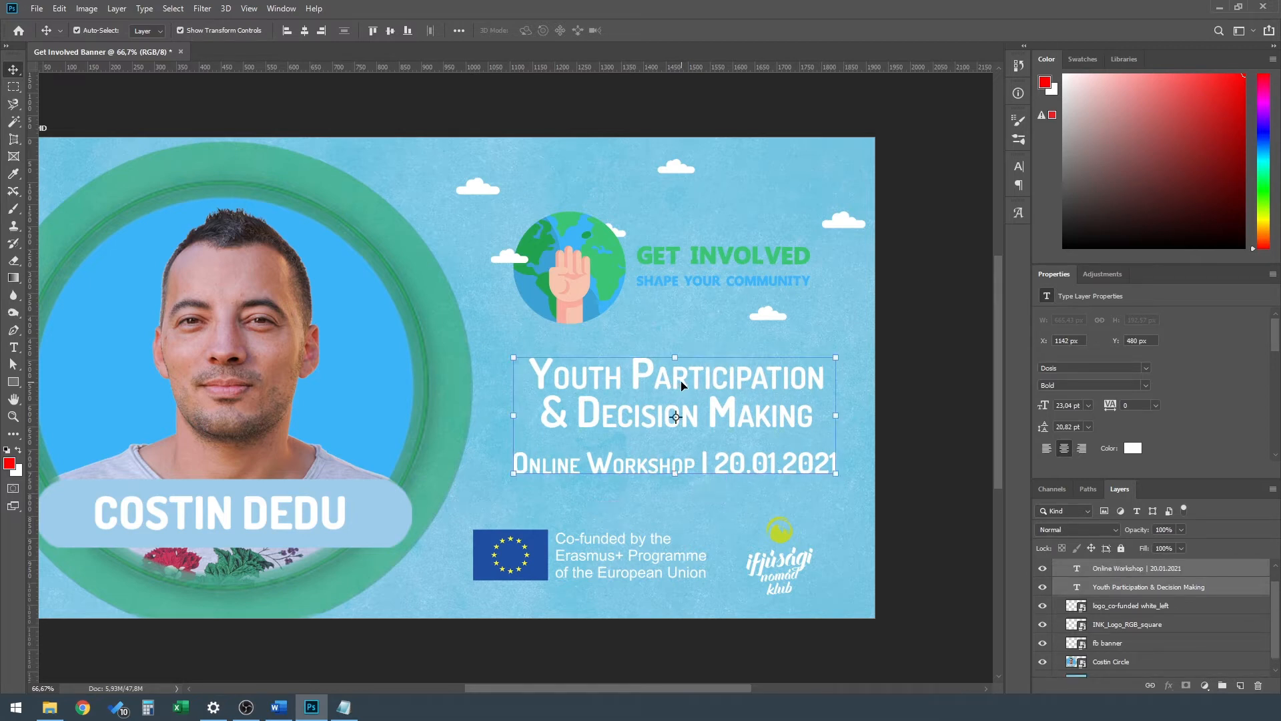
click(837, 416)
drag(836, 415, 819, 418)
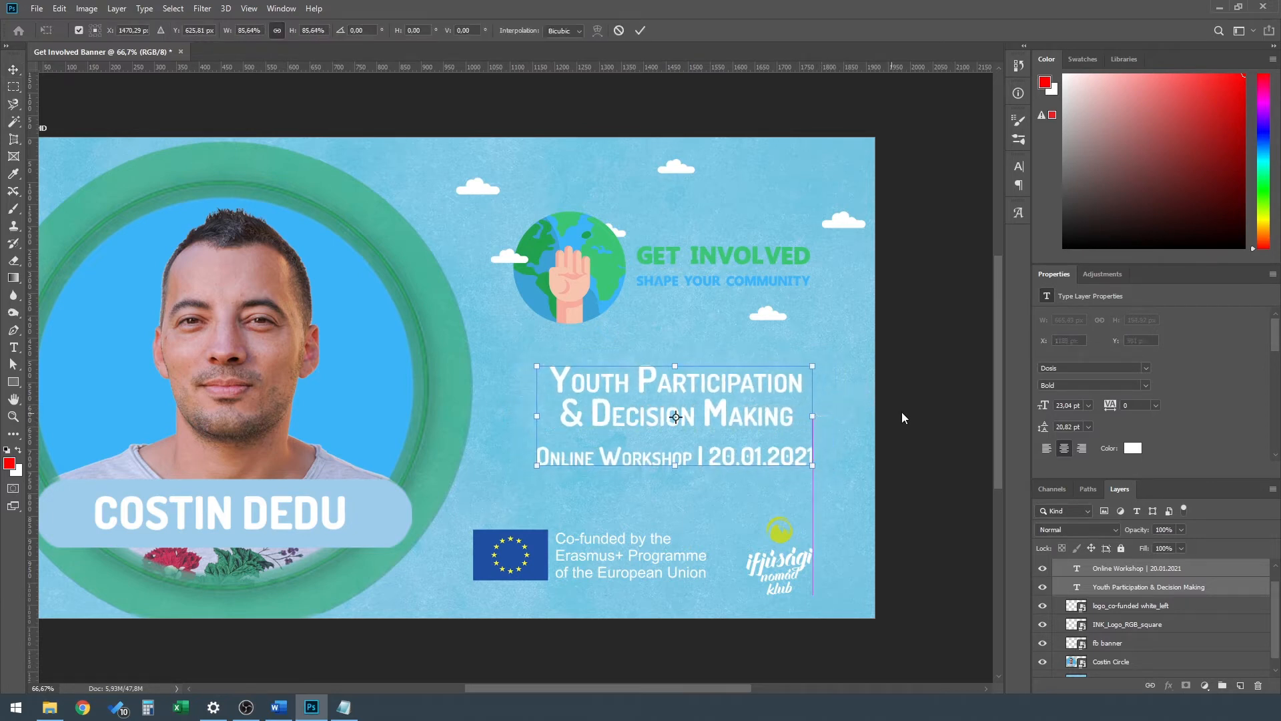
key(Return)
click(836, 494)
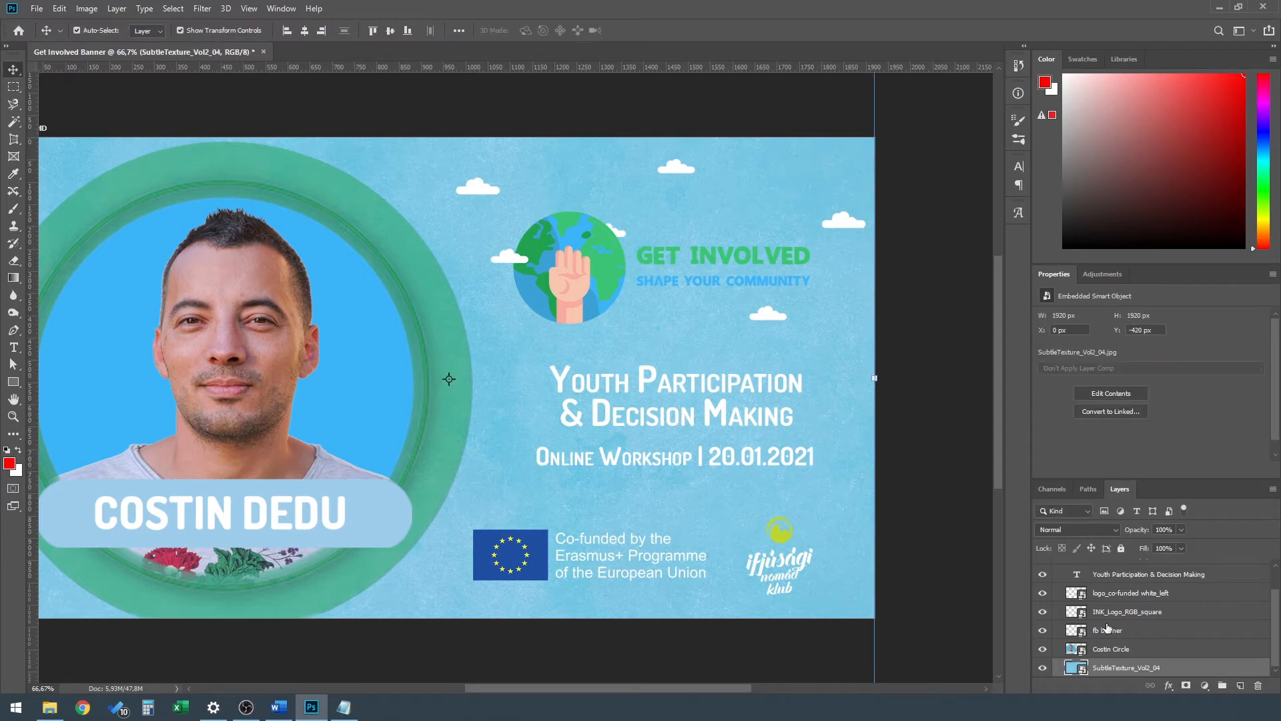
scroll(1107, 631, up, 2)
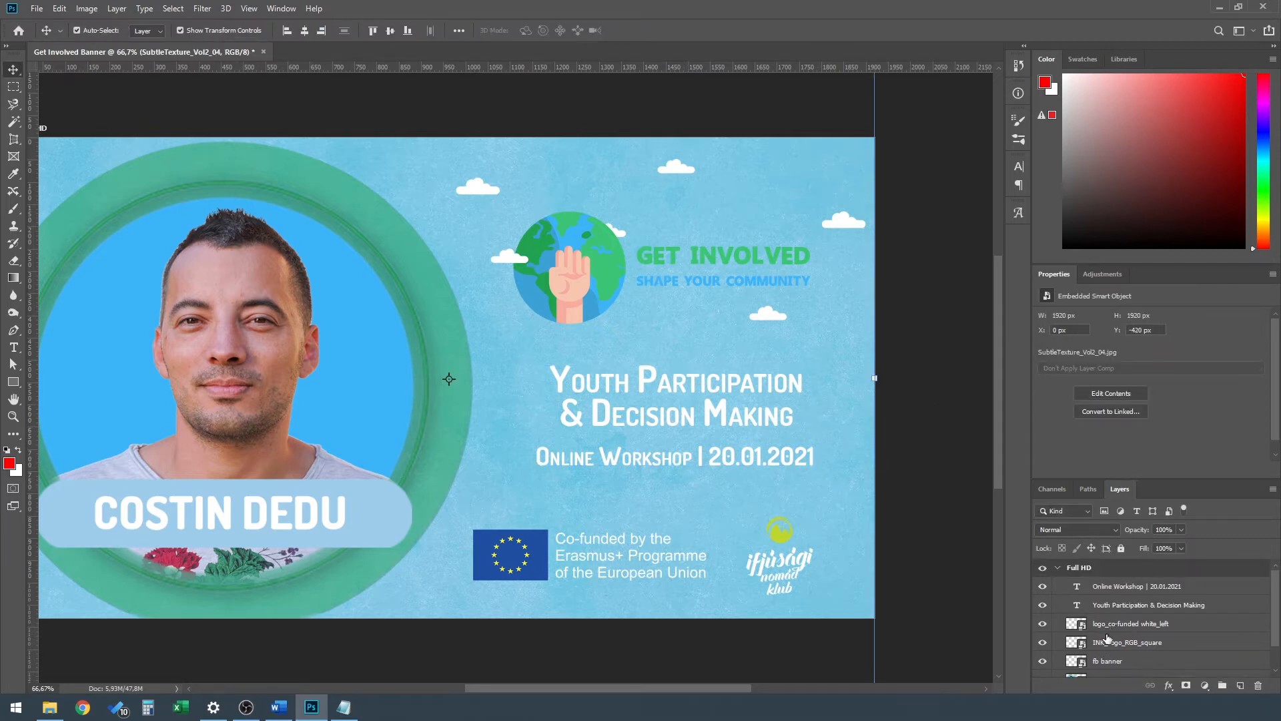
After trying left, right and bottom alignment, horizontally centre the title and Online Workshop date lines.
click(647, 386)
shift+click(675, 464)
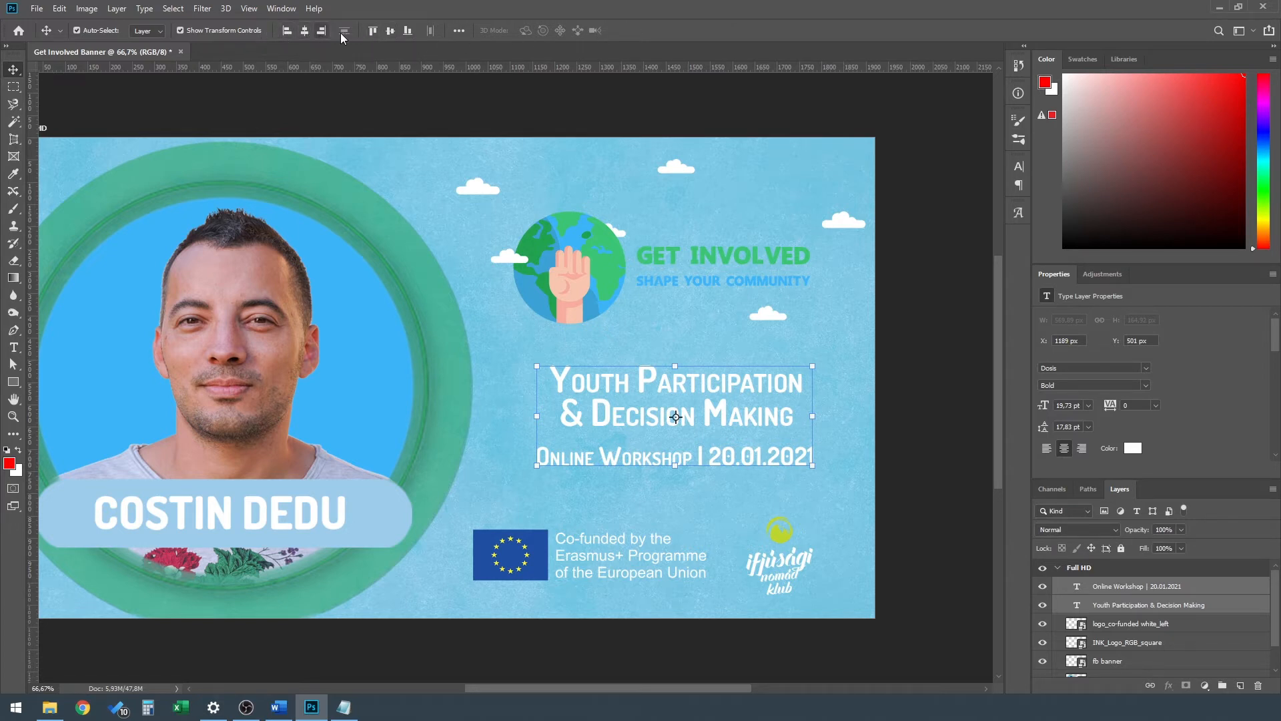
click(288, 33)
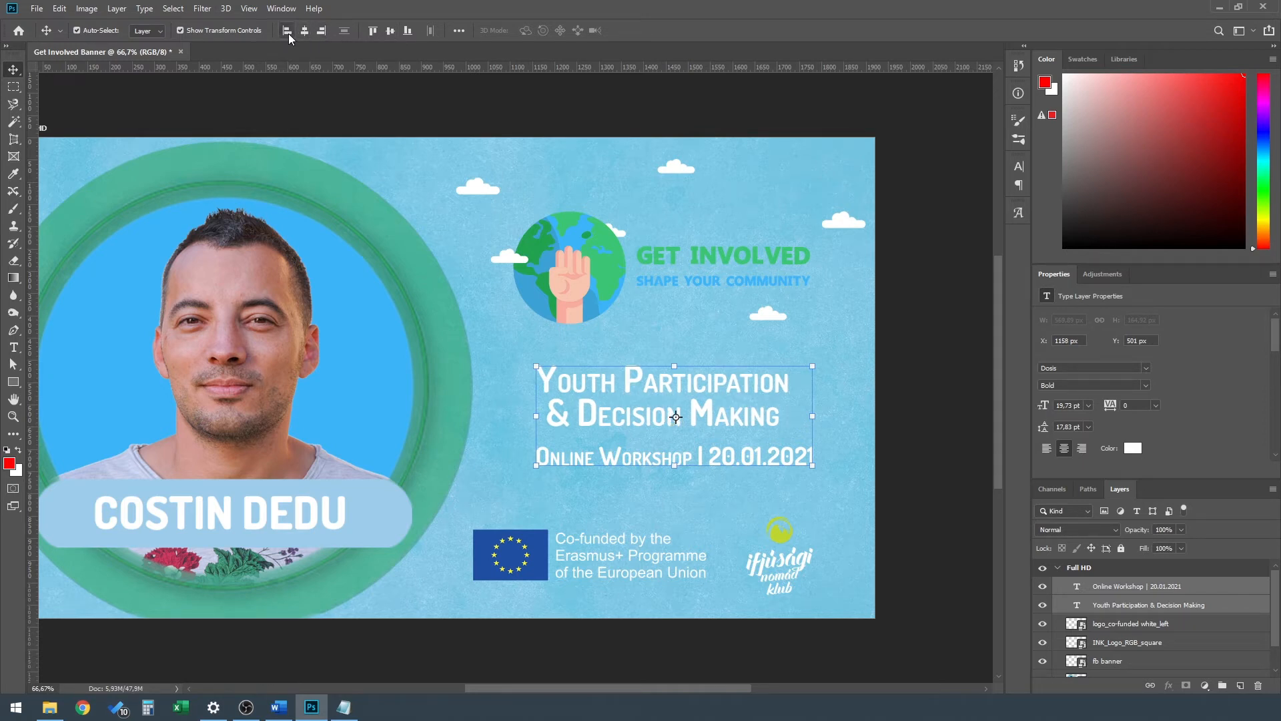
click(320, 32)
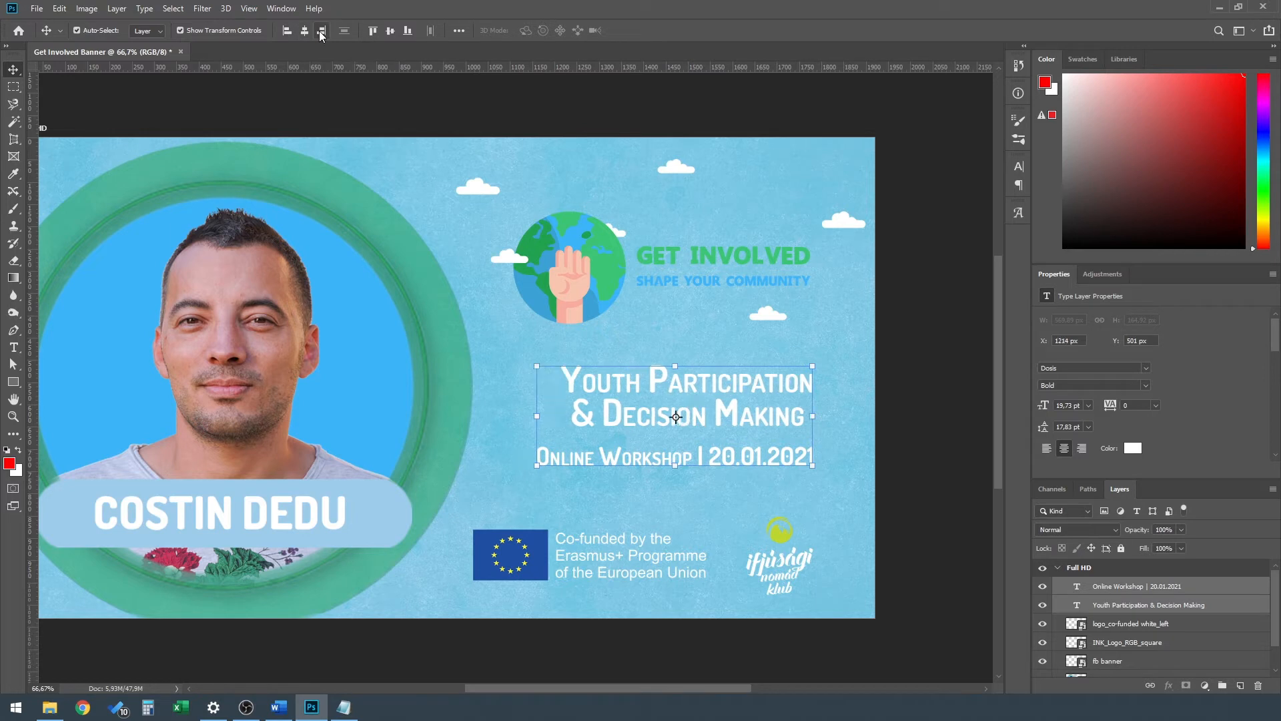
click(407, 31)
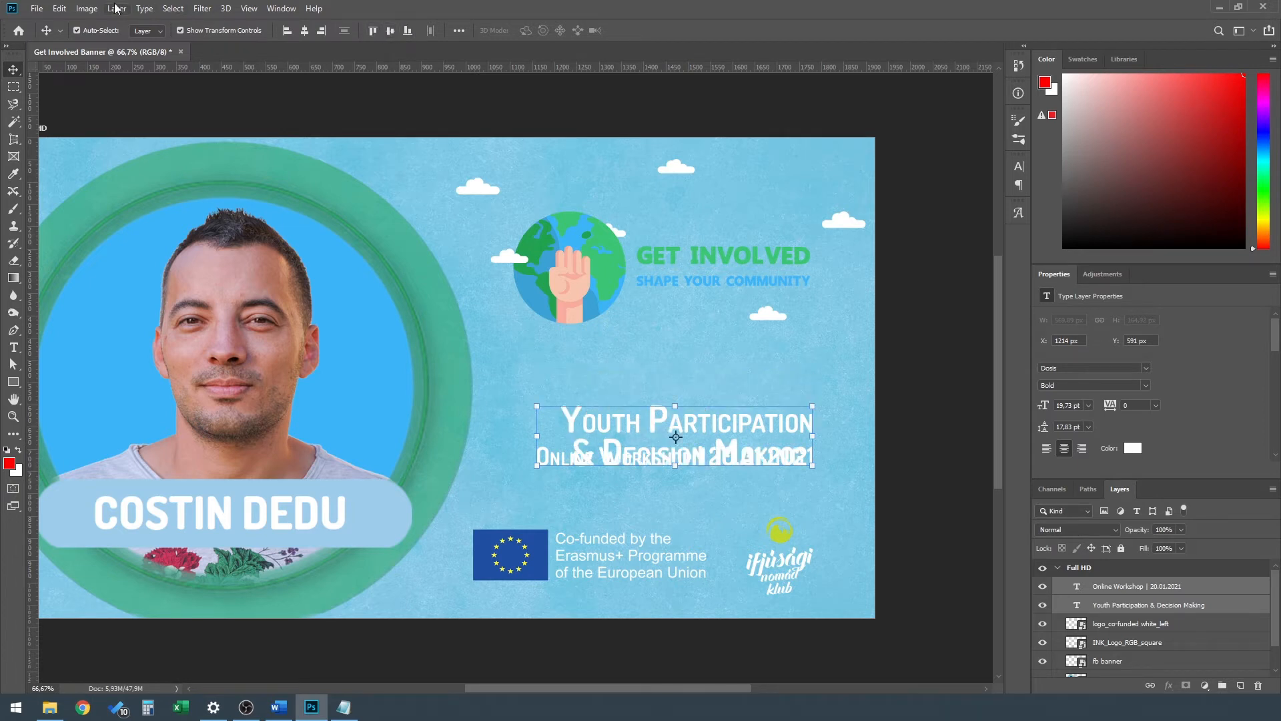
key(ctrl+z)
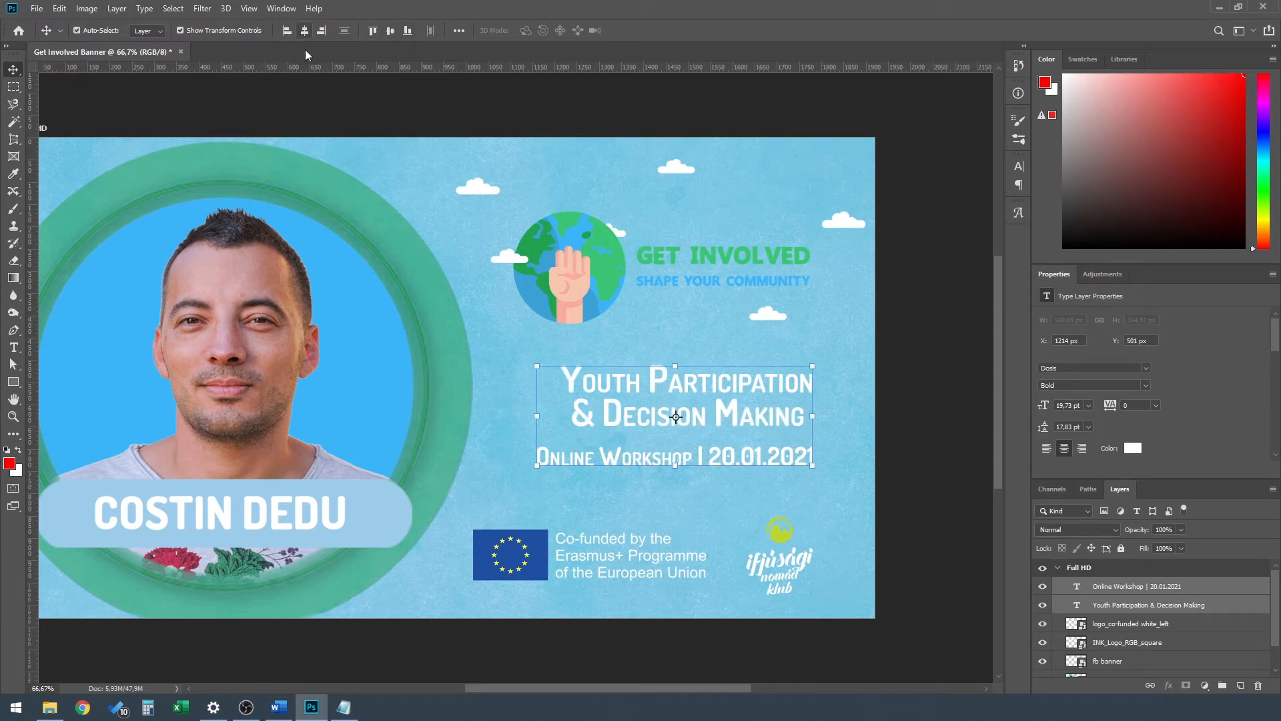
click(304, 31)
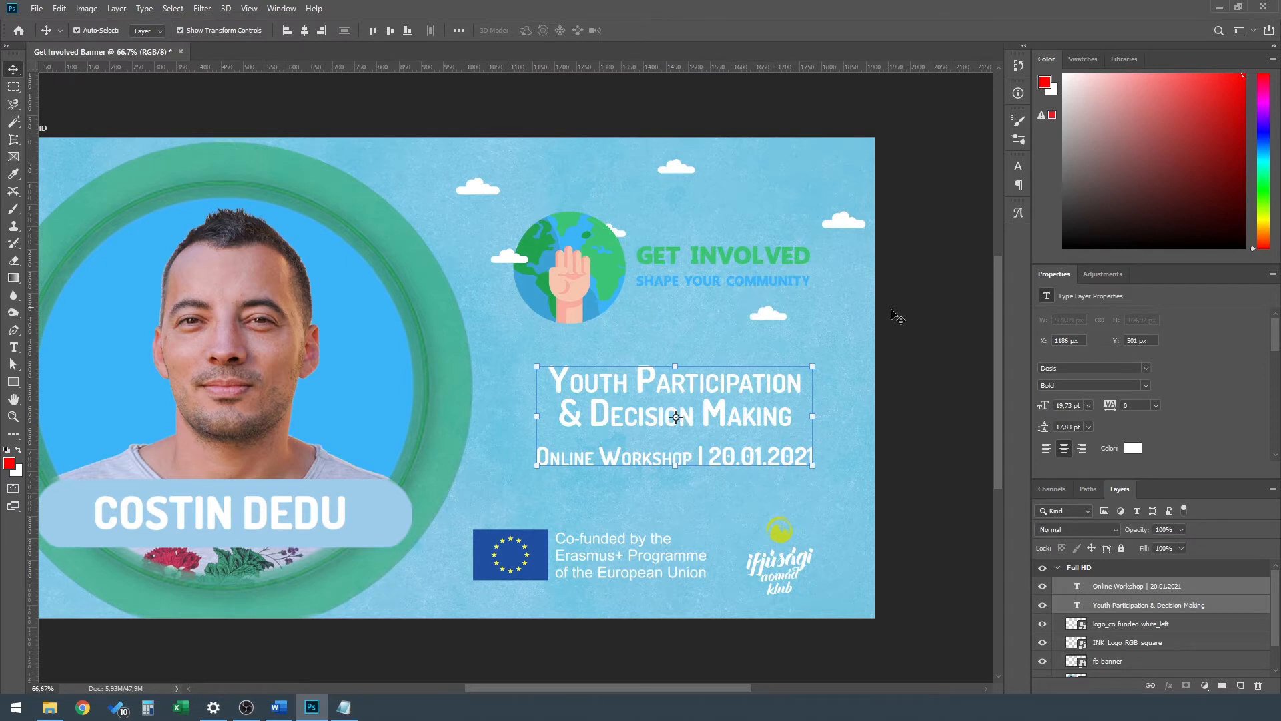
click(947, 372)
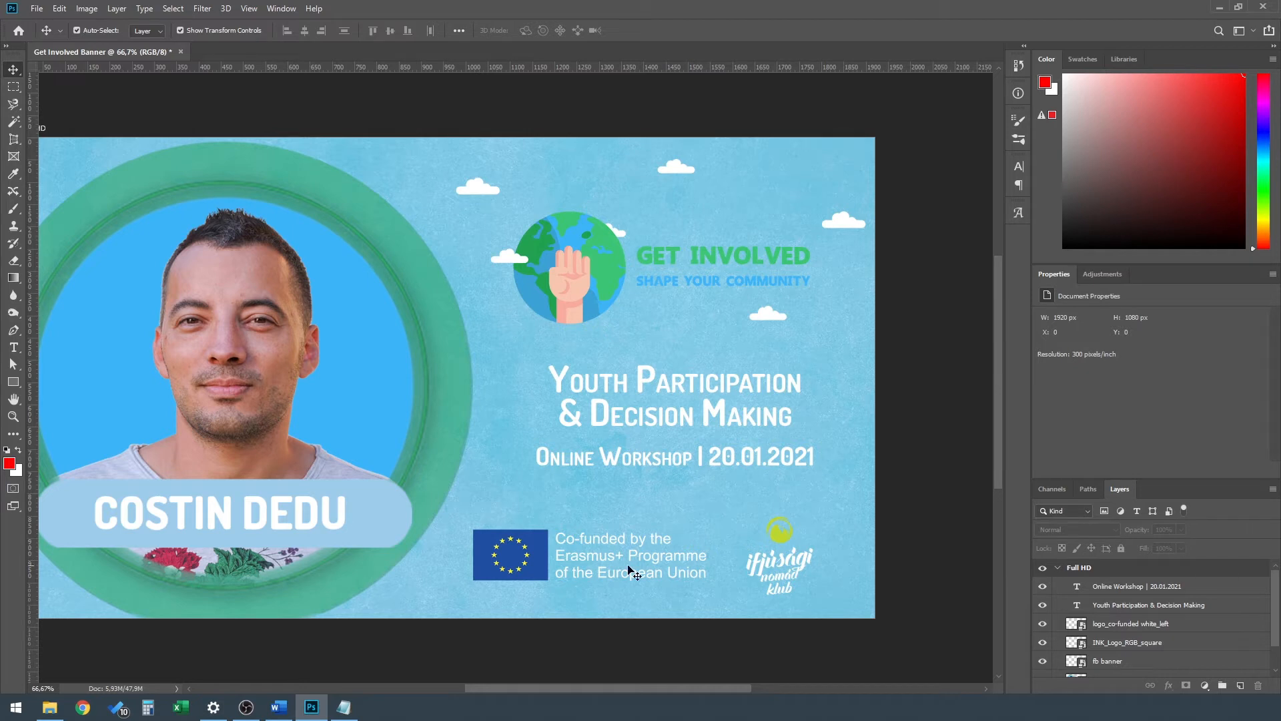
Group the EU co-funded and INK logo layers into a group named 'logo bar'.
click(548, 562)
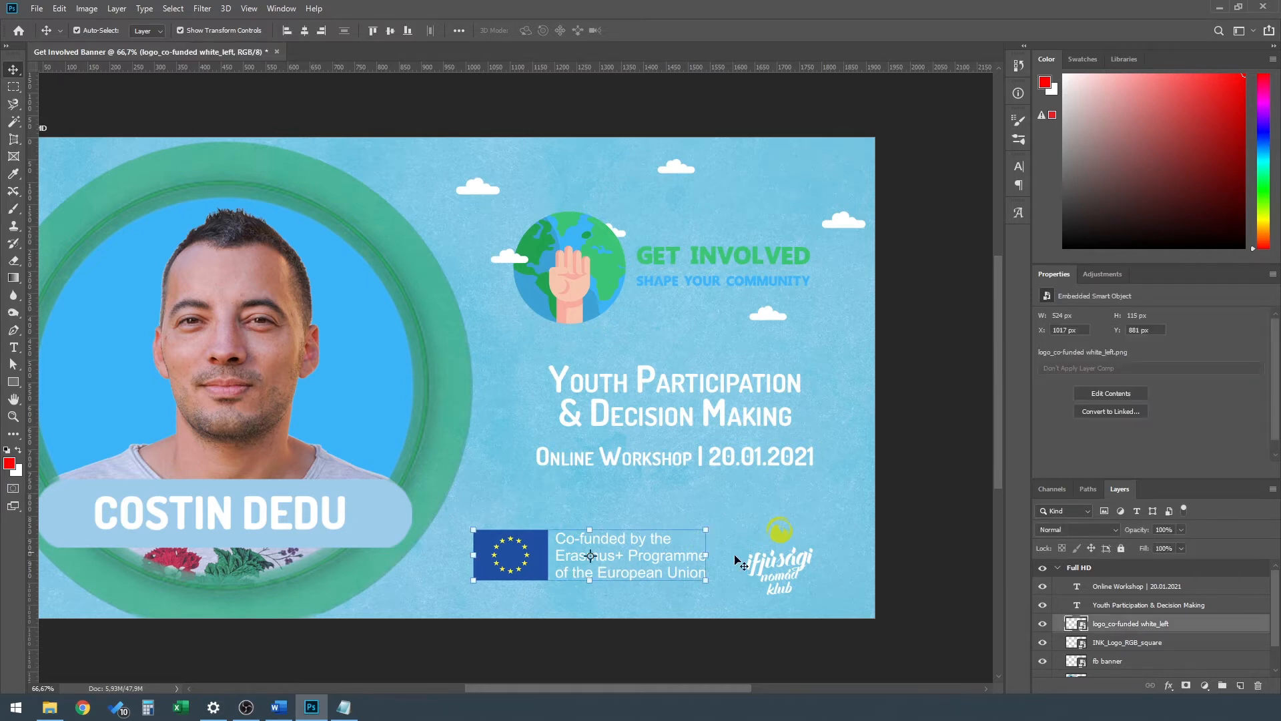
click(786, 542)
shift+click(540, 567)
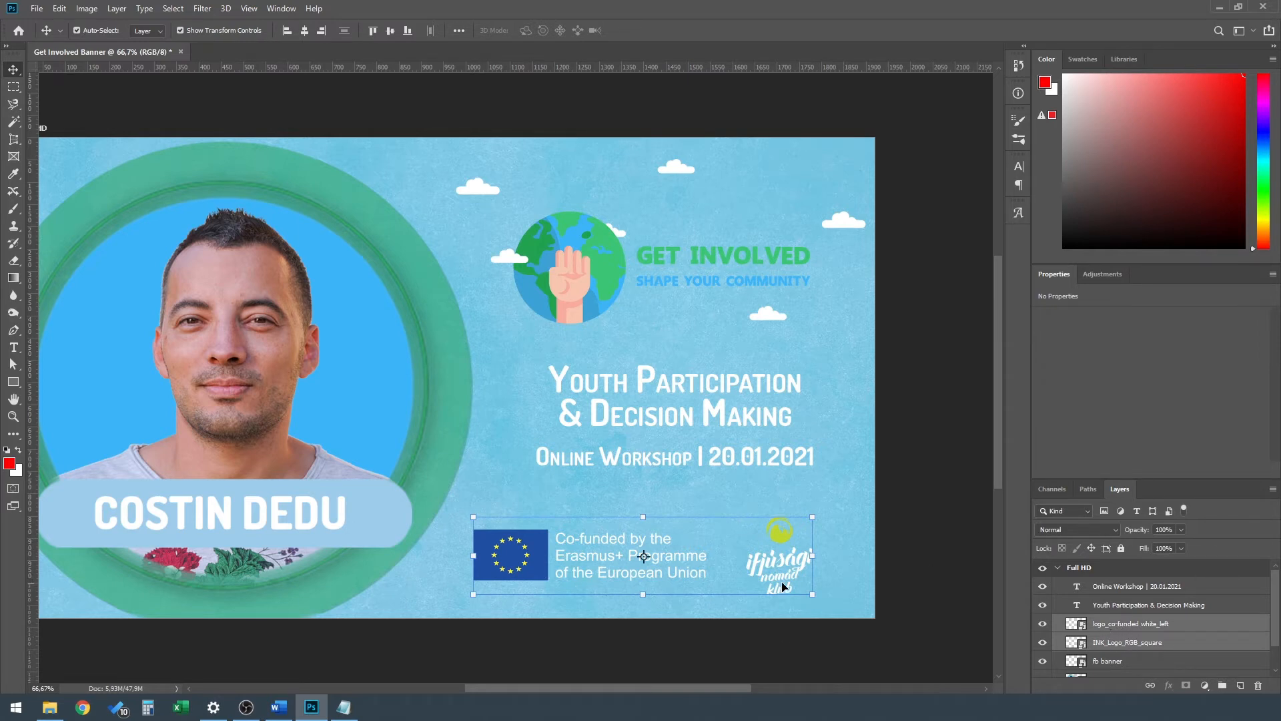
click(1223, 686)
double_click(1104, 622)
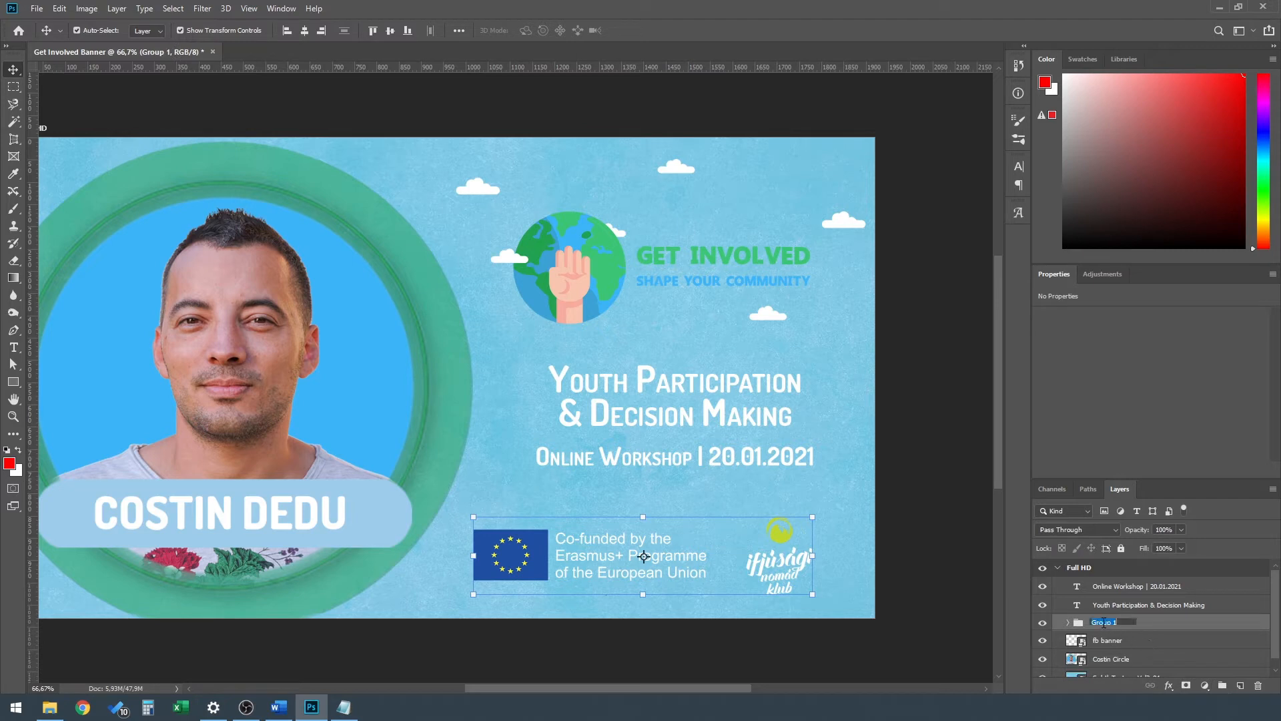
key(BackSpace)
key(Return)
Group the Youth Participation and Online Workshop text layers into a group named 'Titles'.
click(1221, 606)
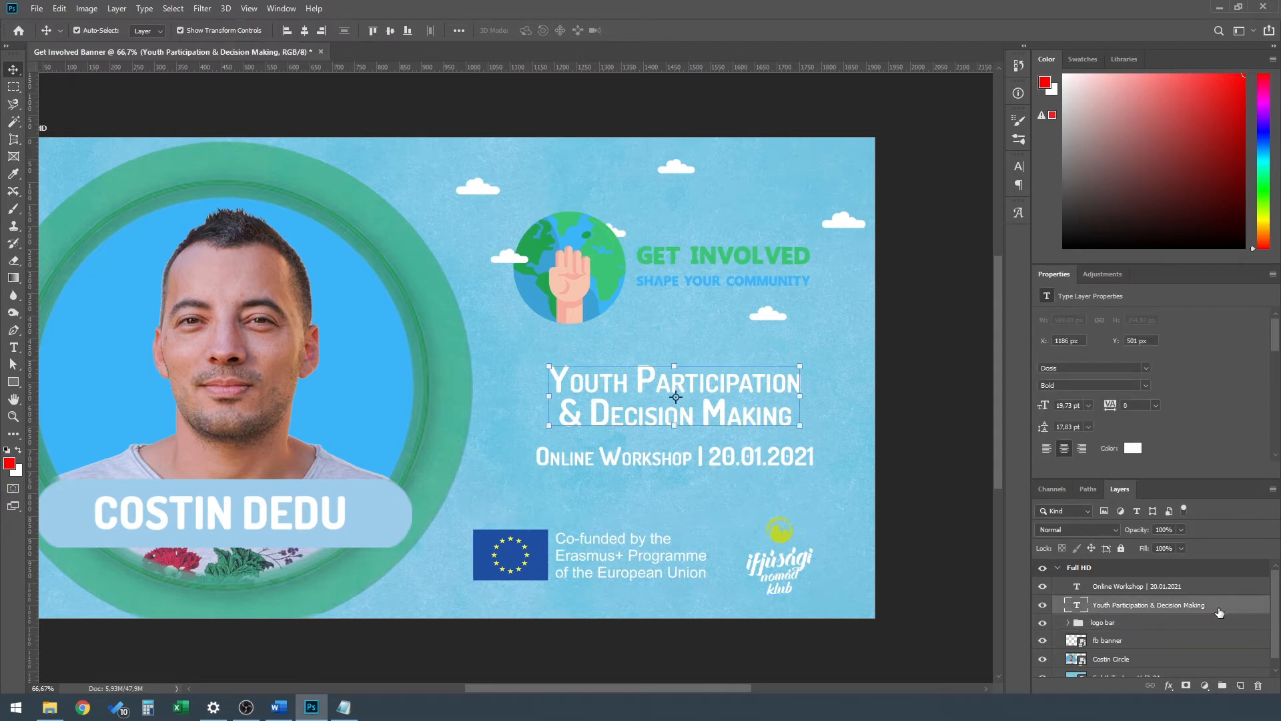
ctrl+click(1156, 590)
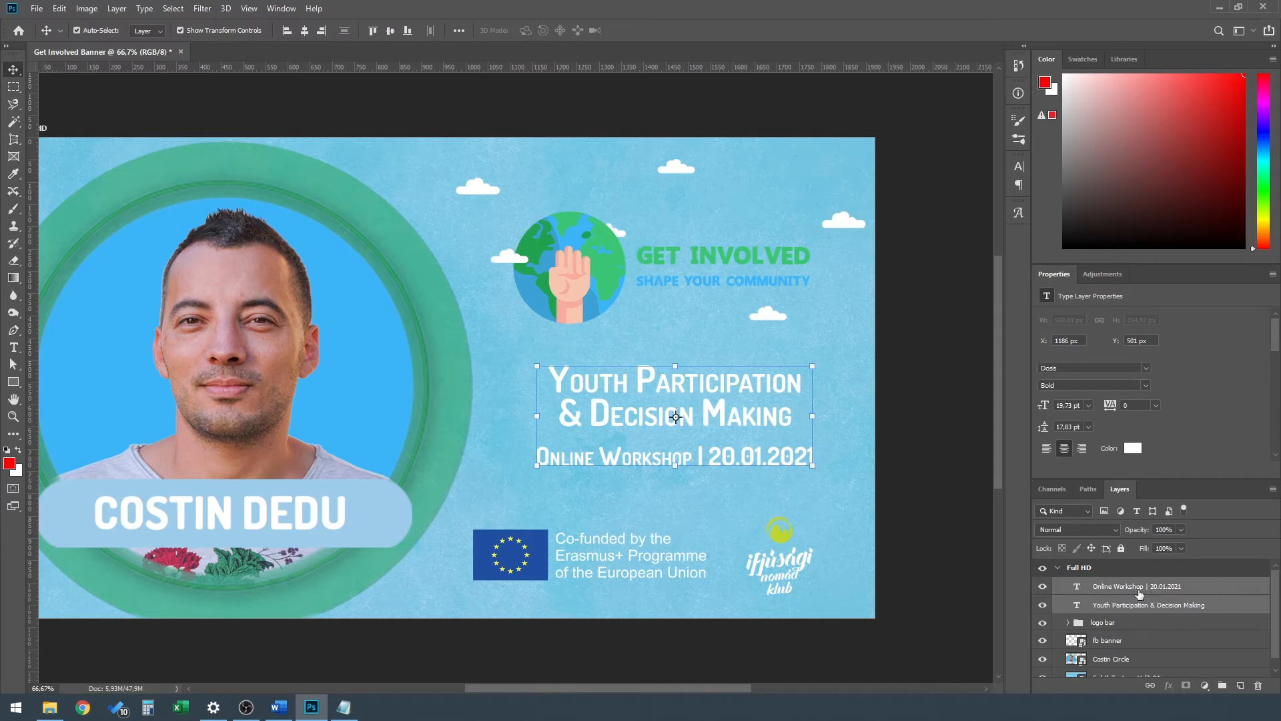
click(1221, 686)
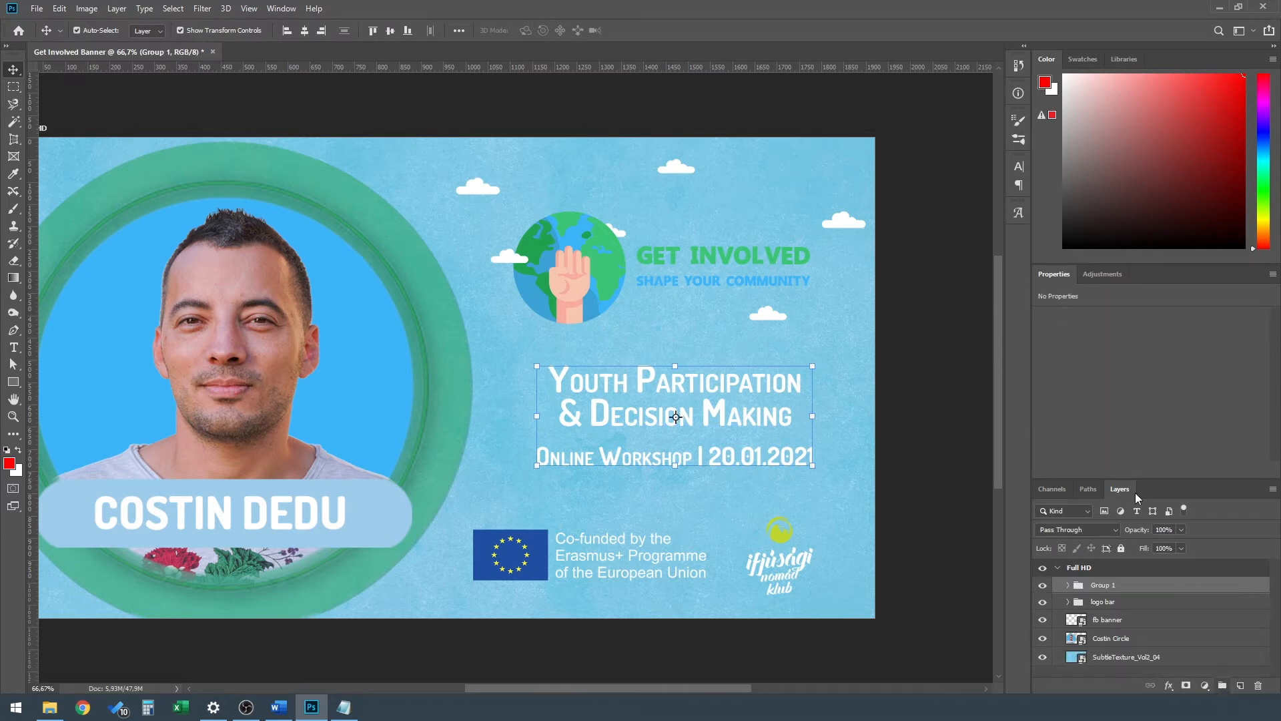
double_click(1100, 588)
text(Titles)
key(Return)
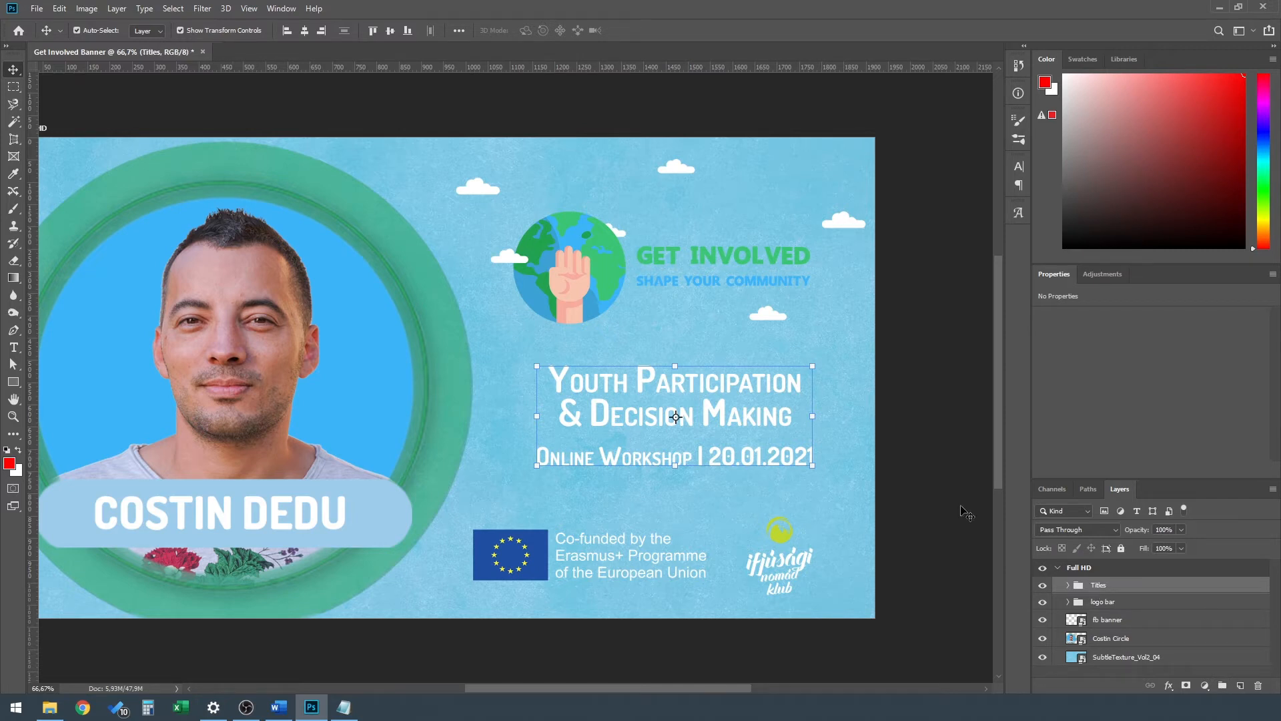
Set the Move tool's Auto-Select to Group and shift the logo bar slightly right.
click(1158, 608)
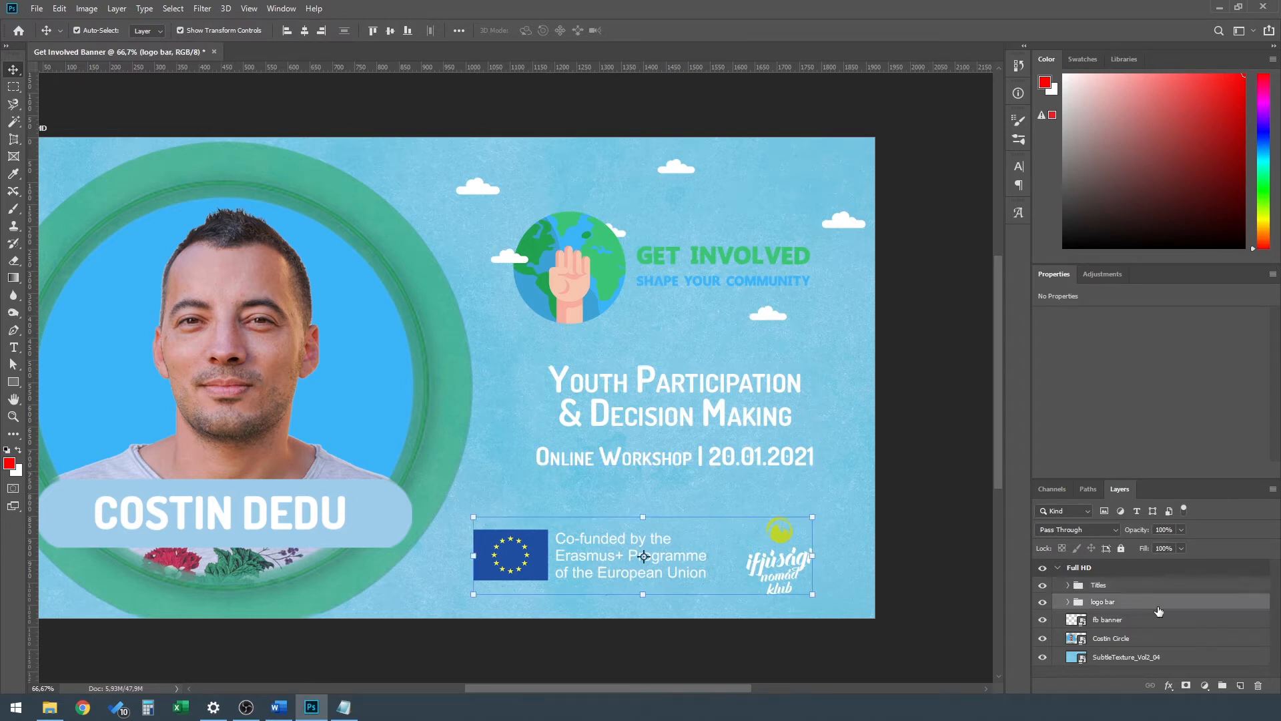
click(541, 560)
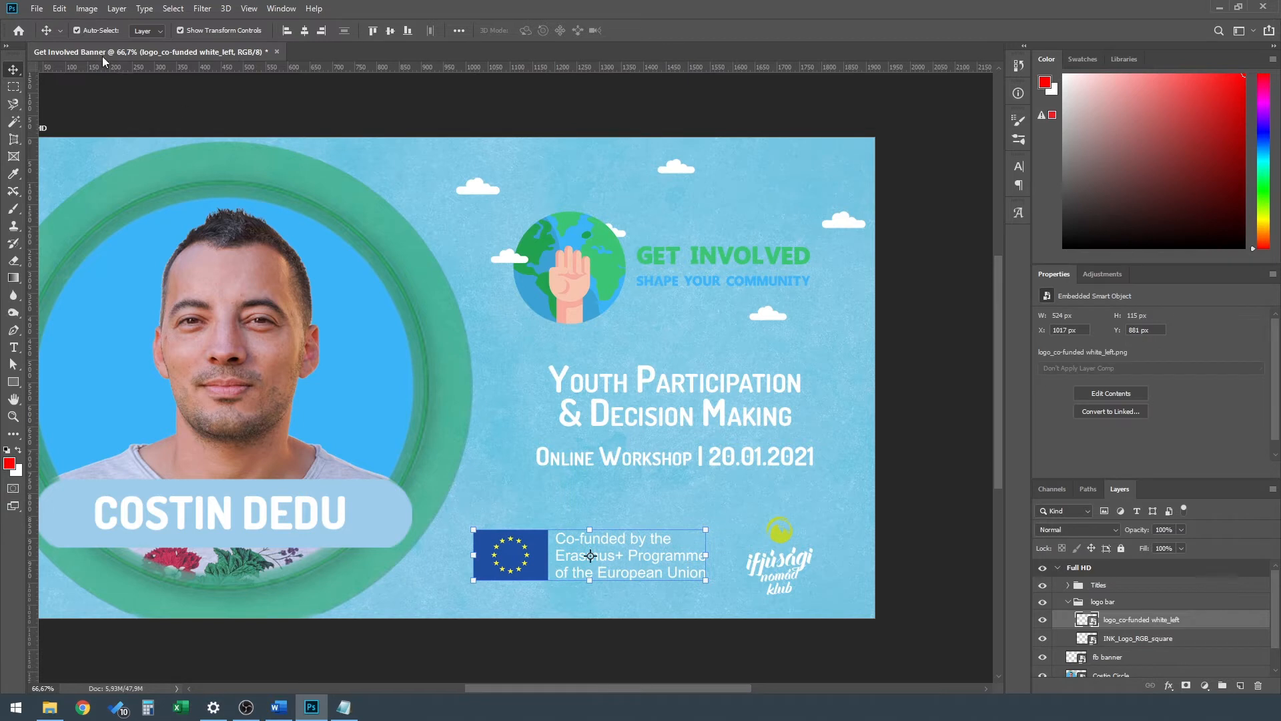
click(161, 31)
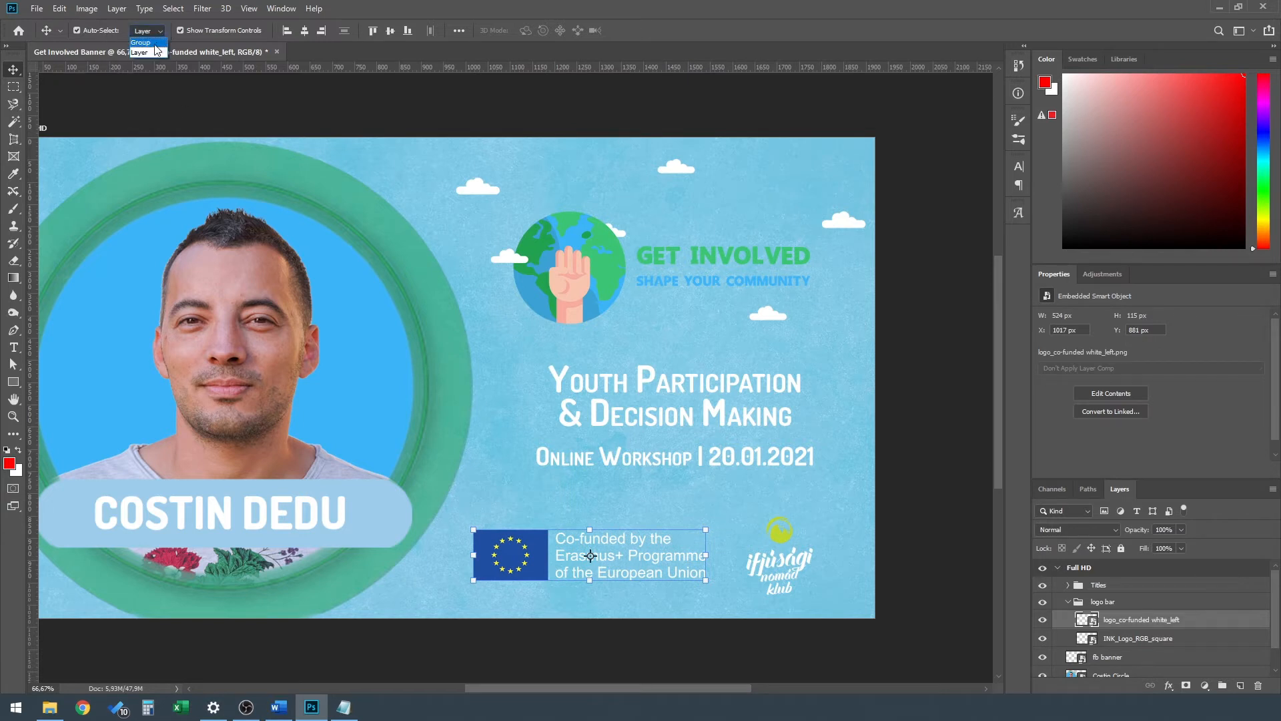
click(158, 43)
click(1126, 604)
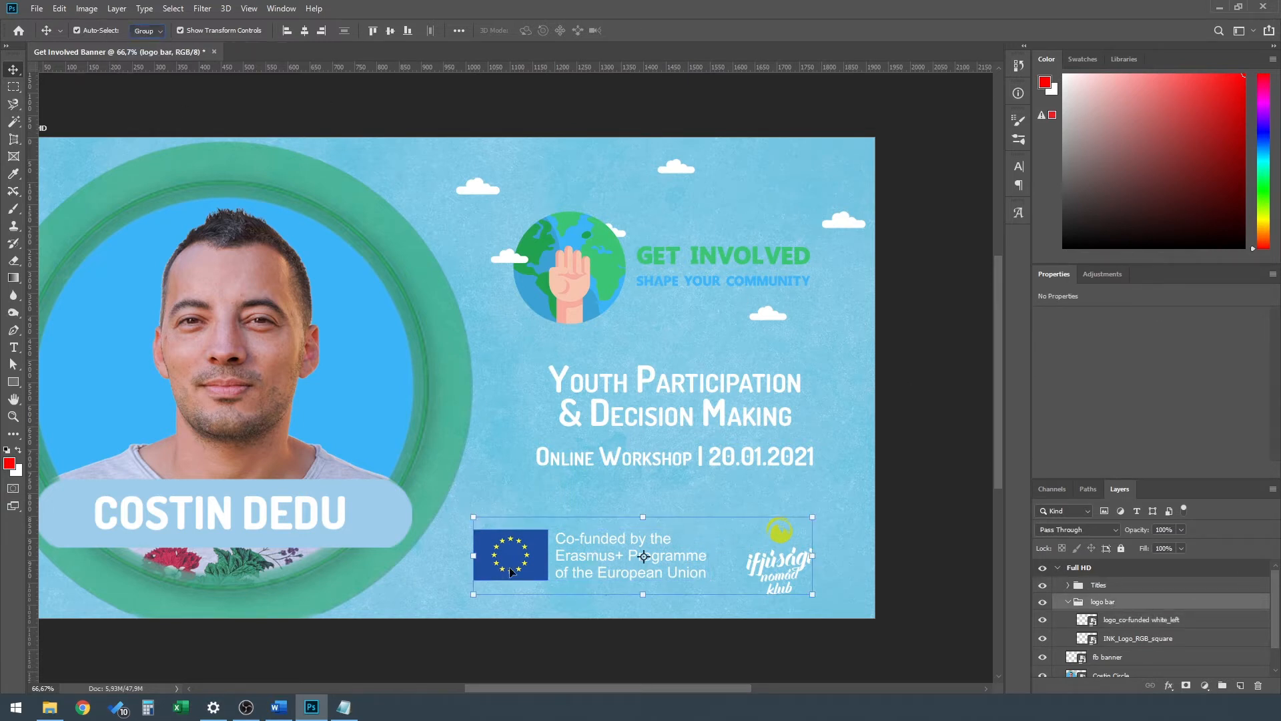
drag(539, 551, 558, 555)
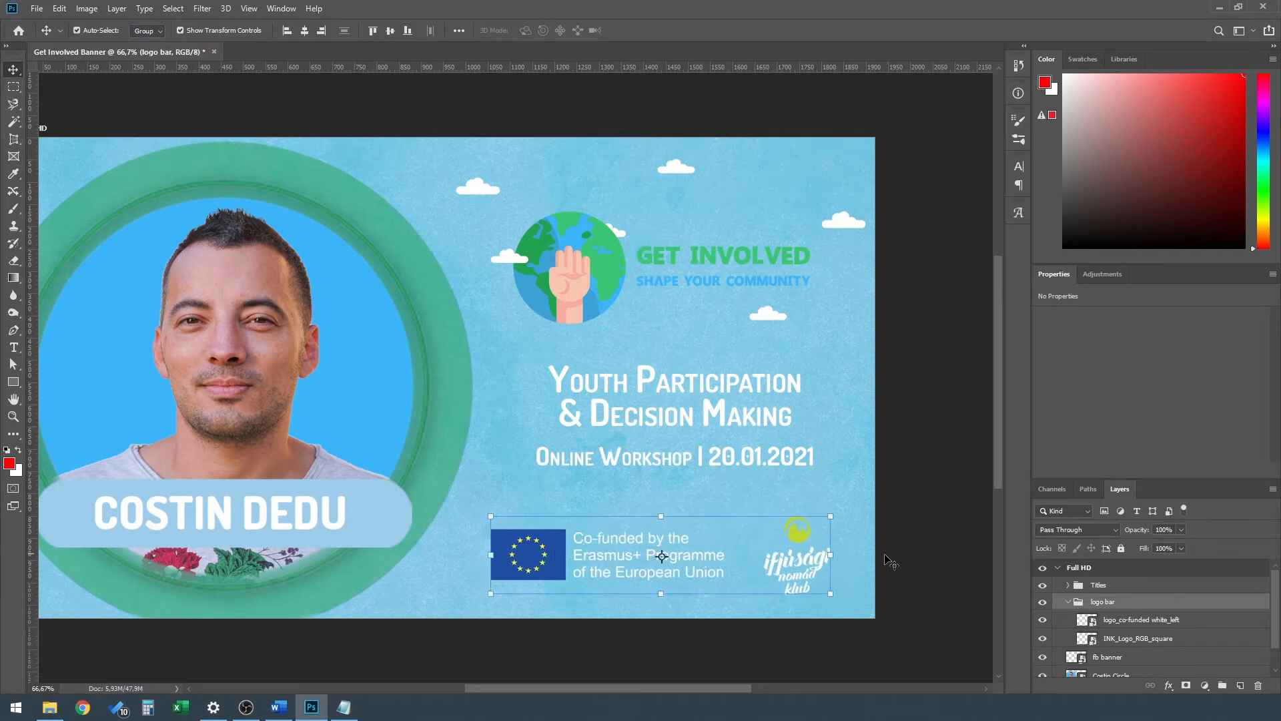
Horizontally centre the Titles group over the logo bar.
ctrl+click(1103, 591)
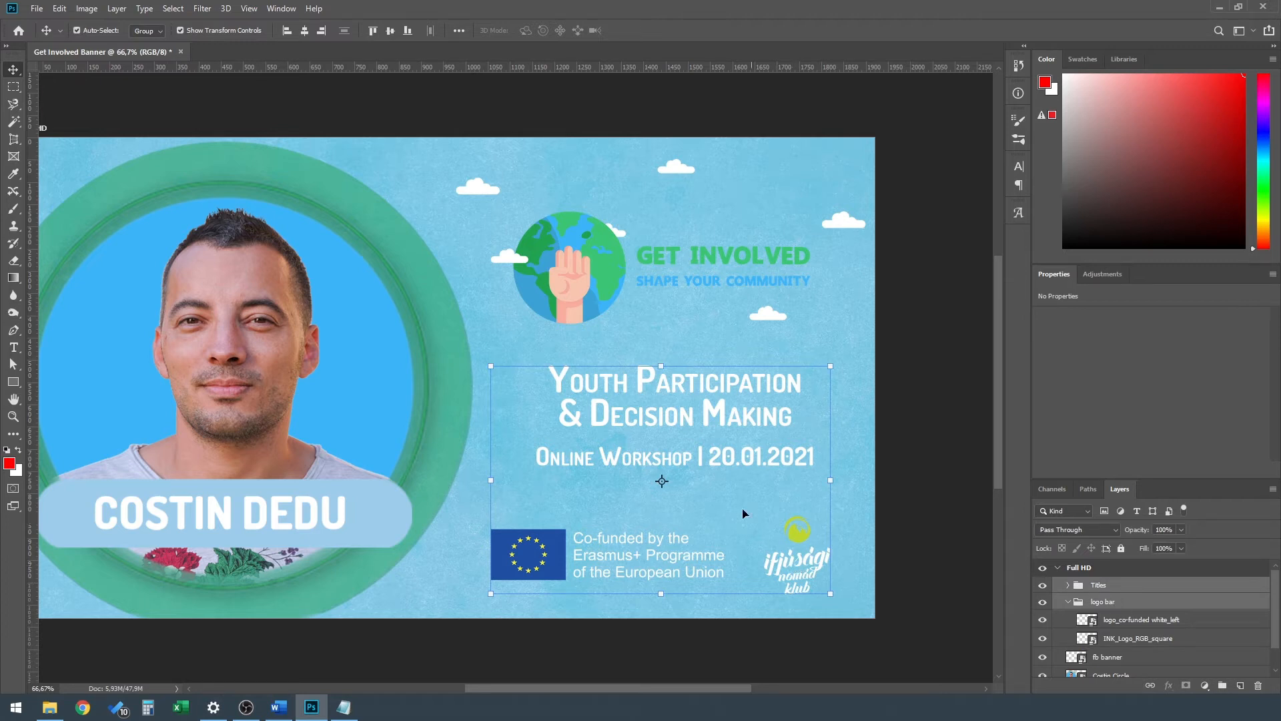
click(304, 30)
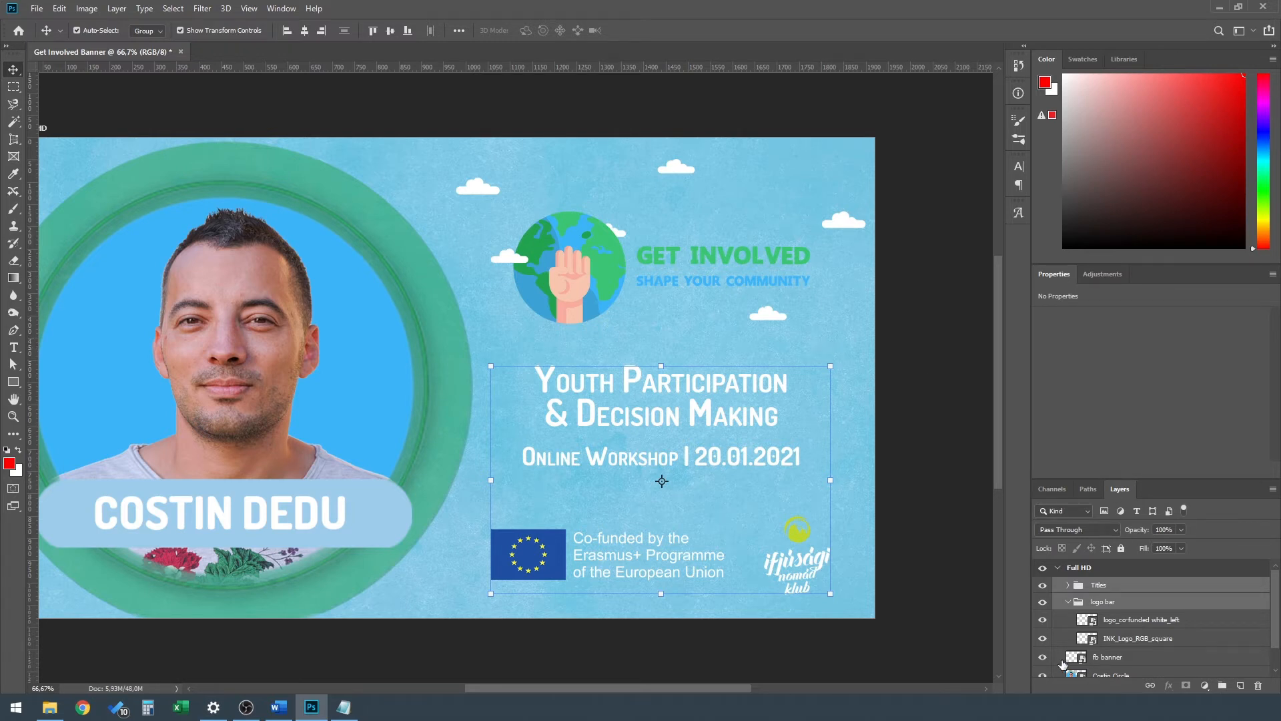
ctrl+click(1108, 661)
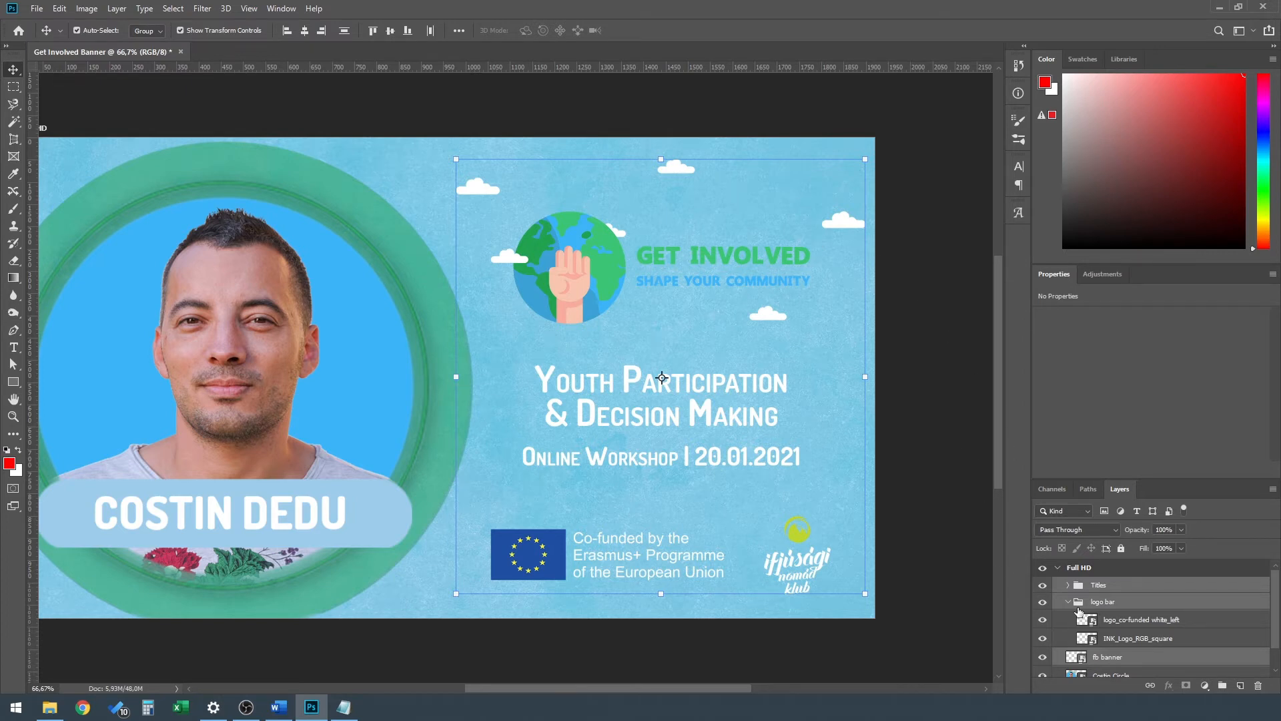
click(1128, 604)
ctrl+click(1120, 586)
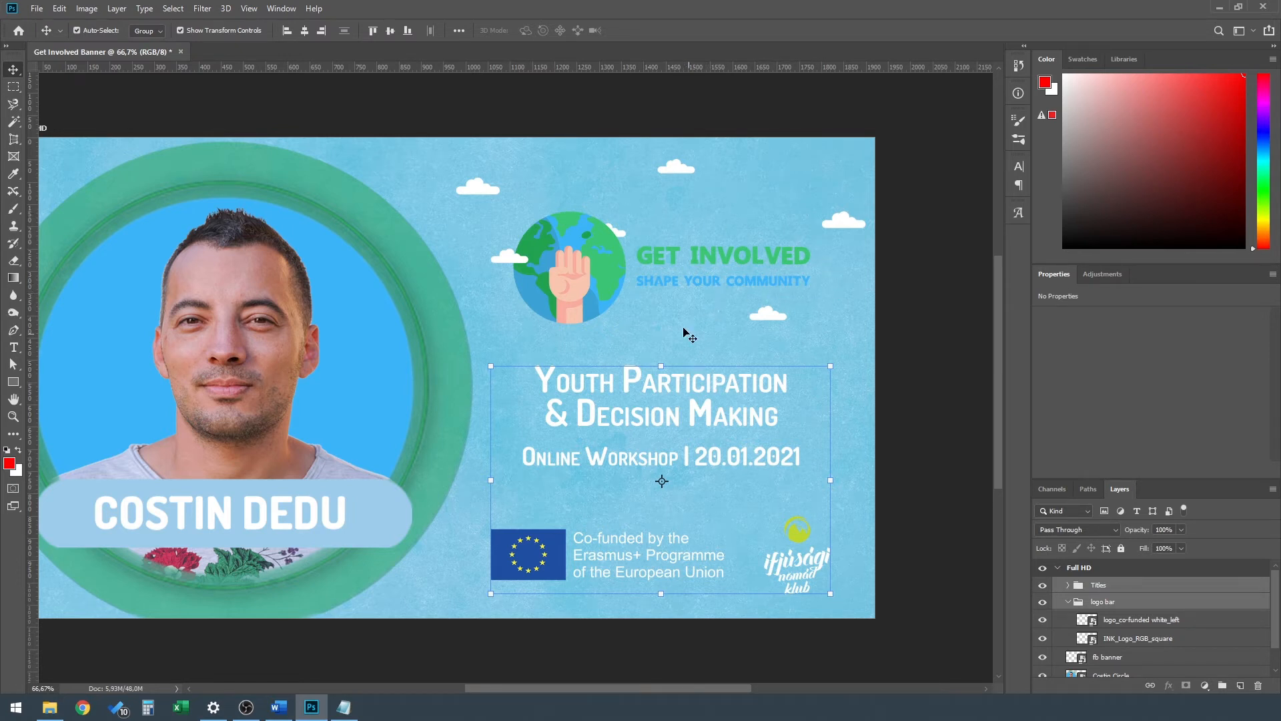
Move Titles and logo bar slightly right, then nudge the Titles group further right.
click(617, 274)
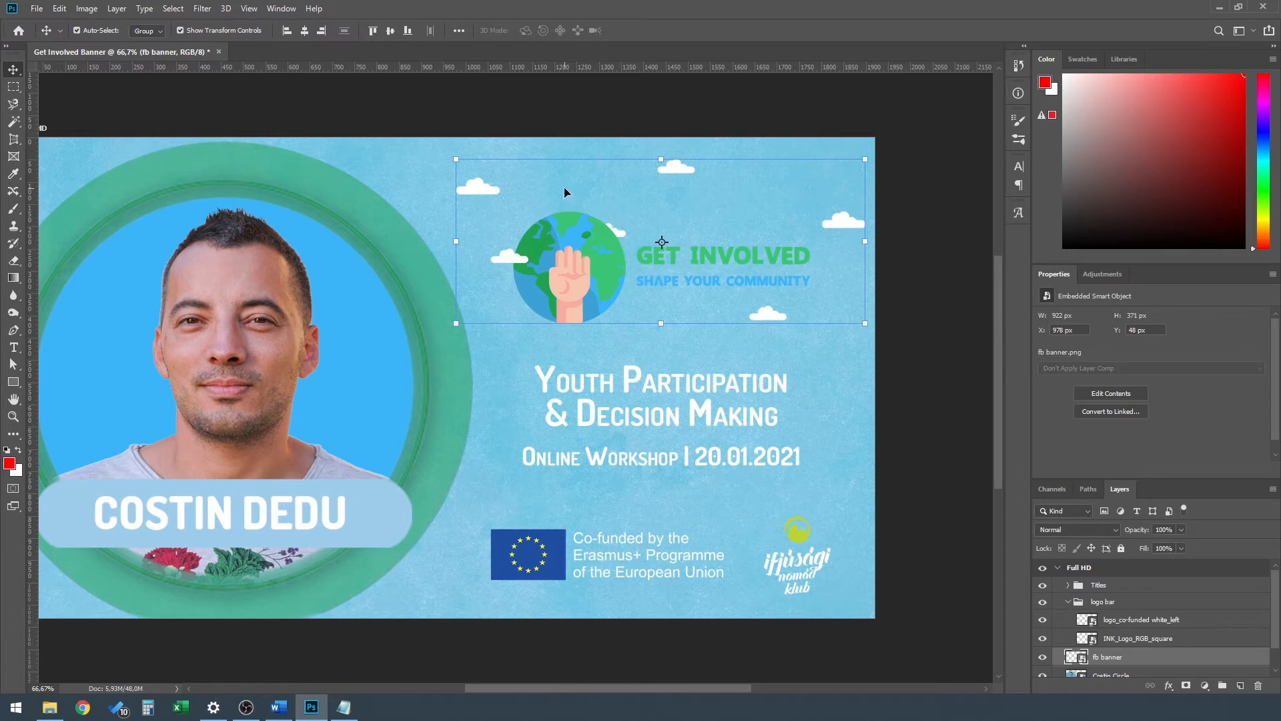
click(1111, 601)
ctrl+click(1082, 588)
drag(666, 387, 680, 389)
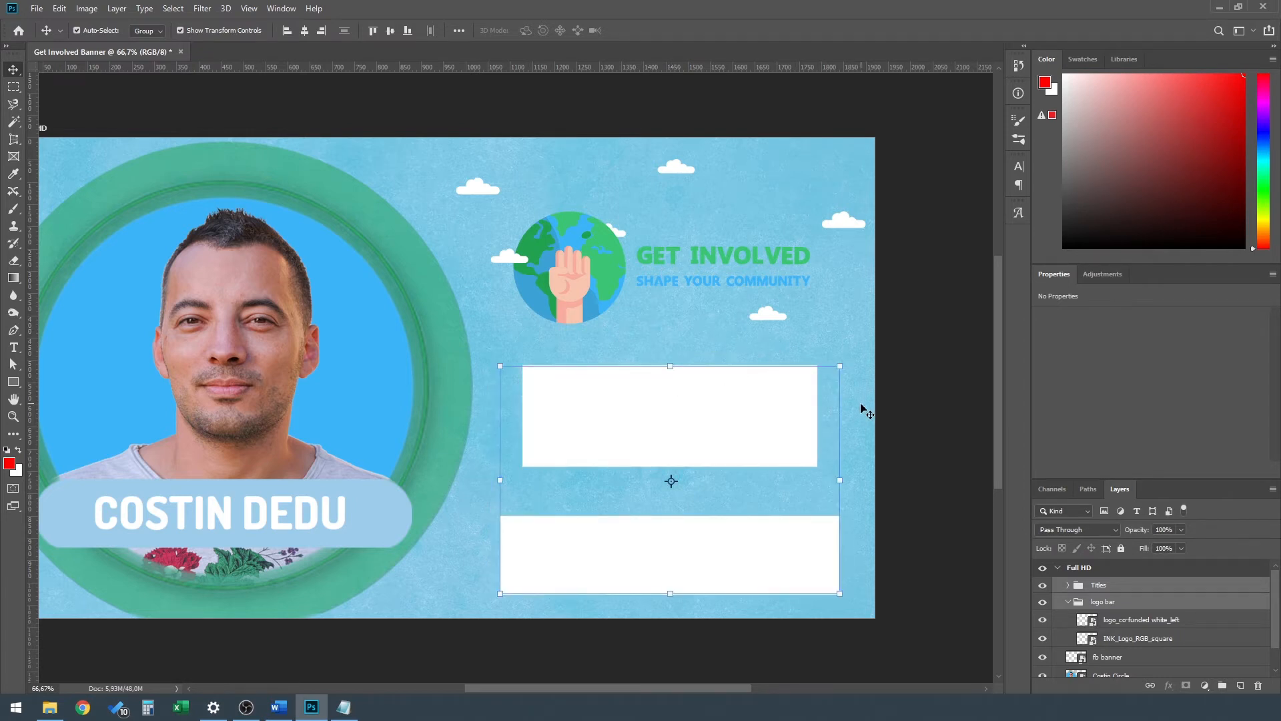
click(900, 427)
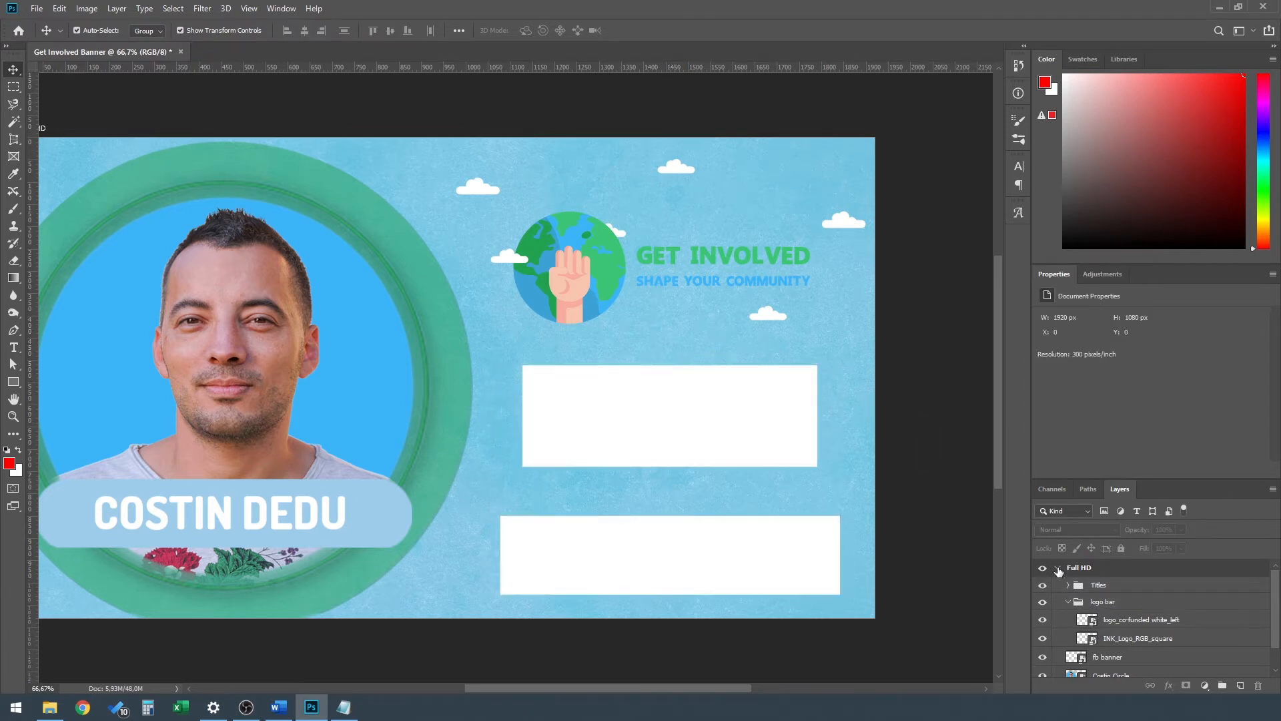
click(1044, 585)
click(1043, 586)
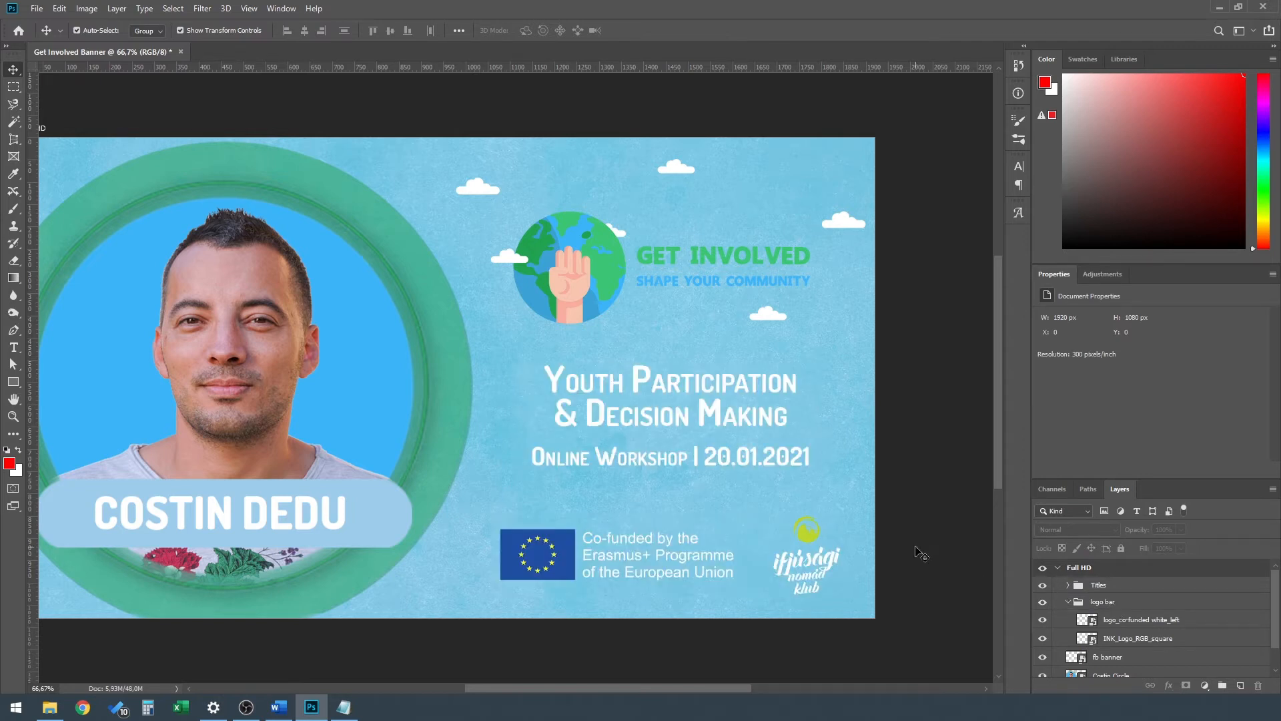
drag(639, 377, 658, 379)
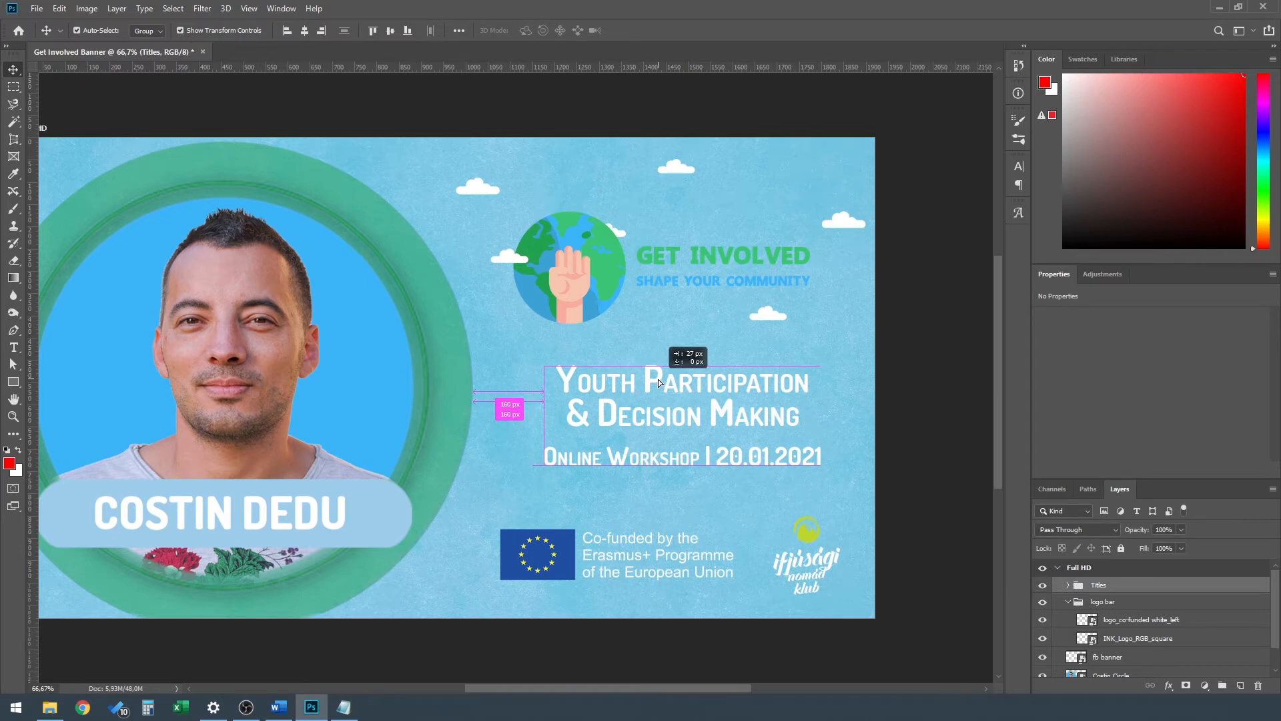
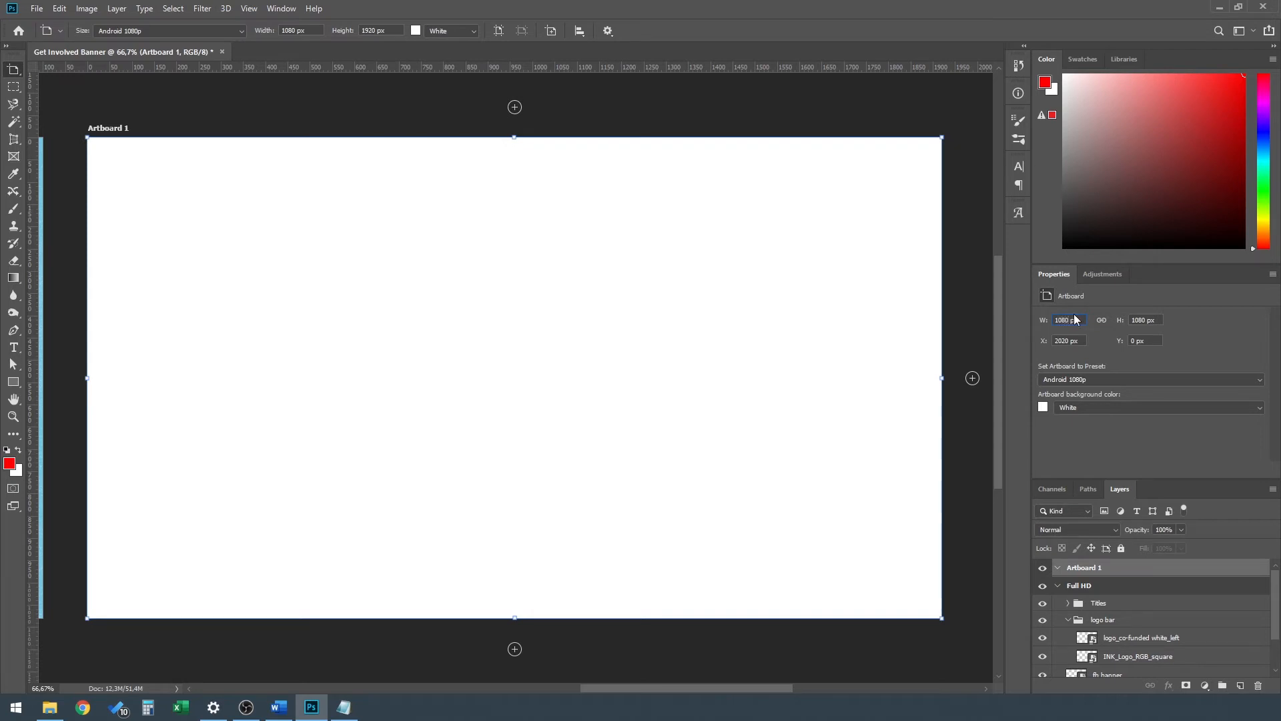
Make Artboard 1 a 1080 × 1080 px square at X 2020 px beside the Full HD banner.
key(Tab)
drag(644, 691, 586, 683)
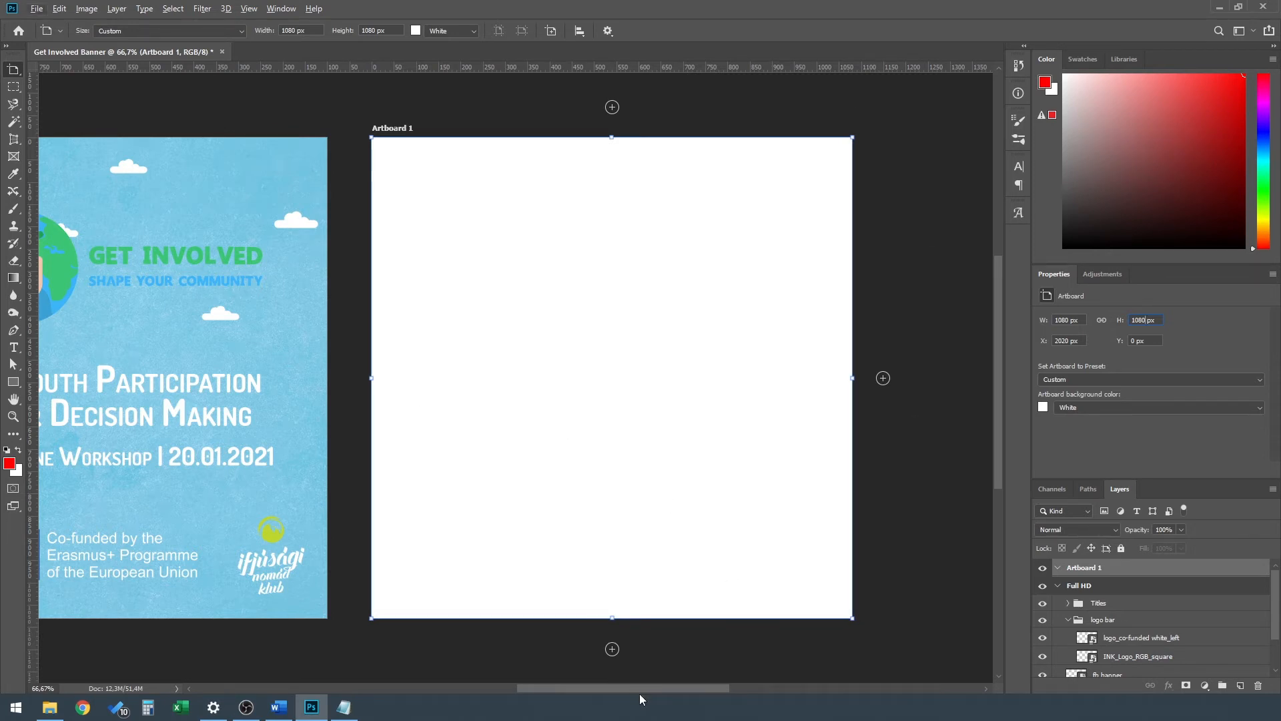
drag(624, 689, 503, 701)
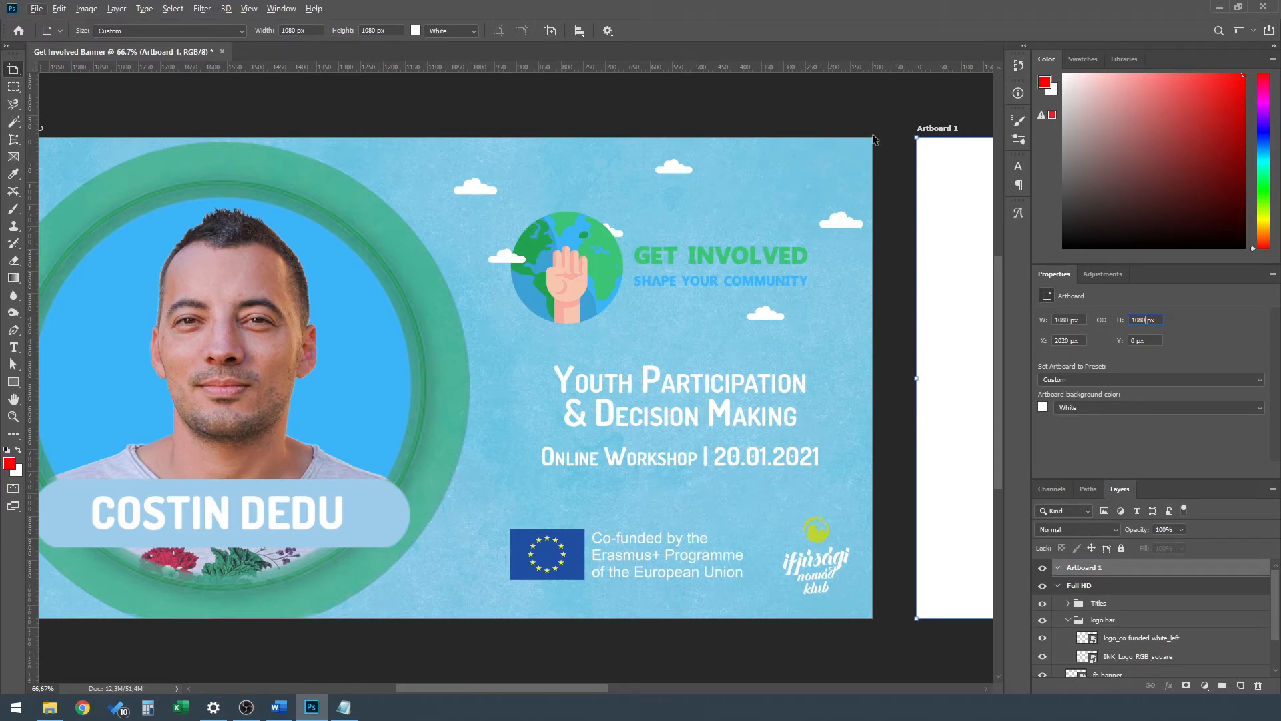
click(890, 337)
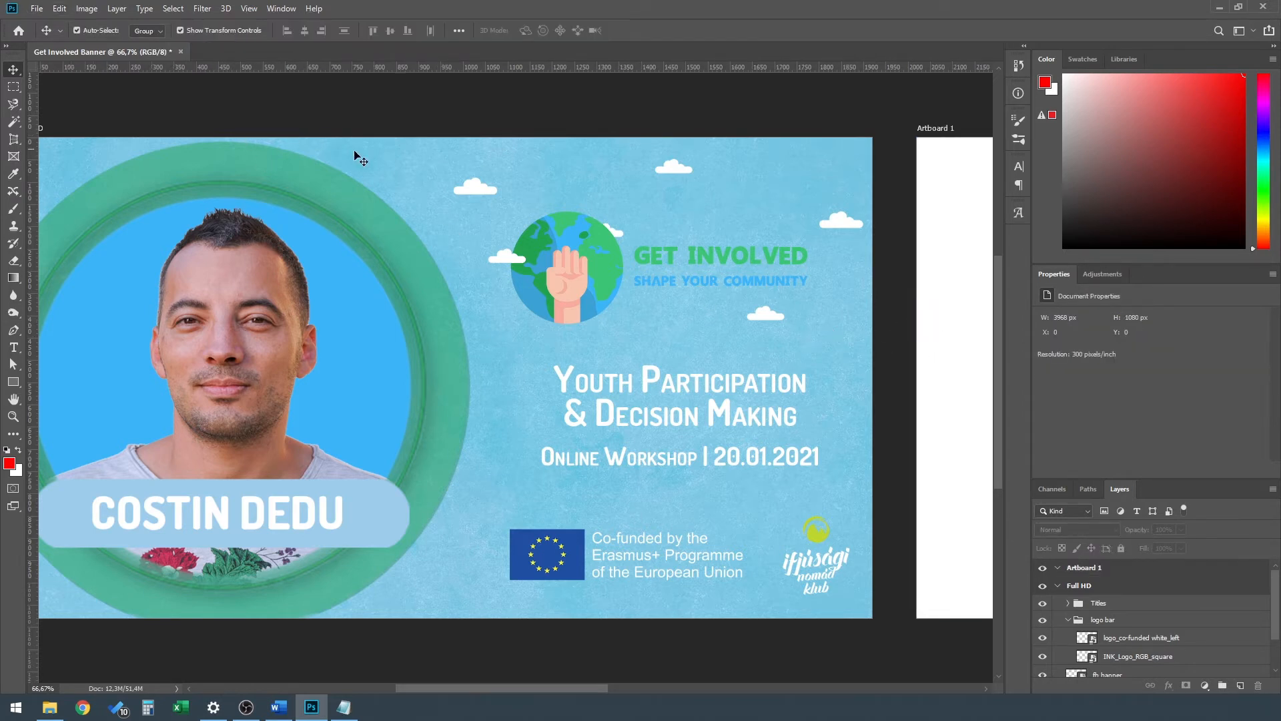
Collapse the logo bar group, set Auto-Select to Layer, and select the blue texture background.
scroll(902, 385, down, 2)
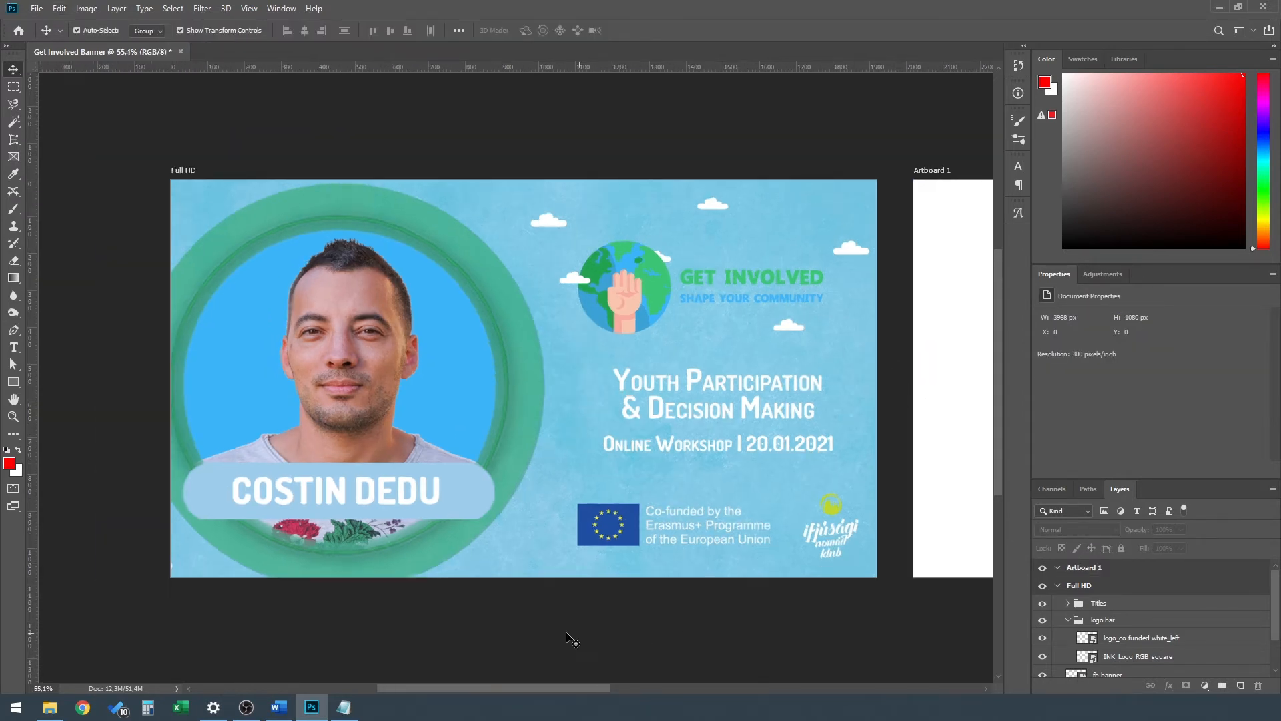
drag(495, 689, 527, 690)
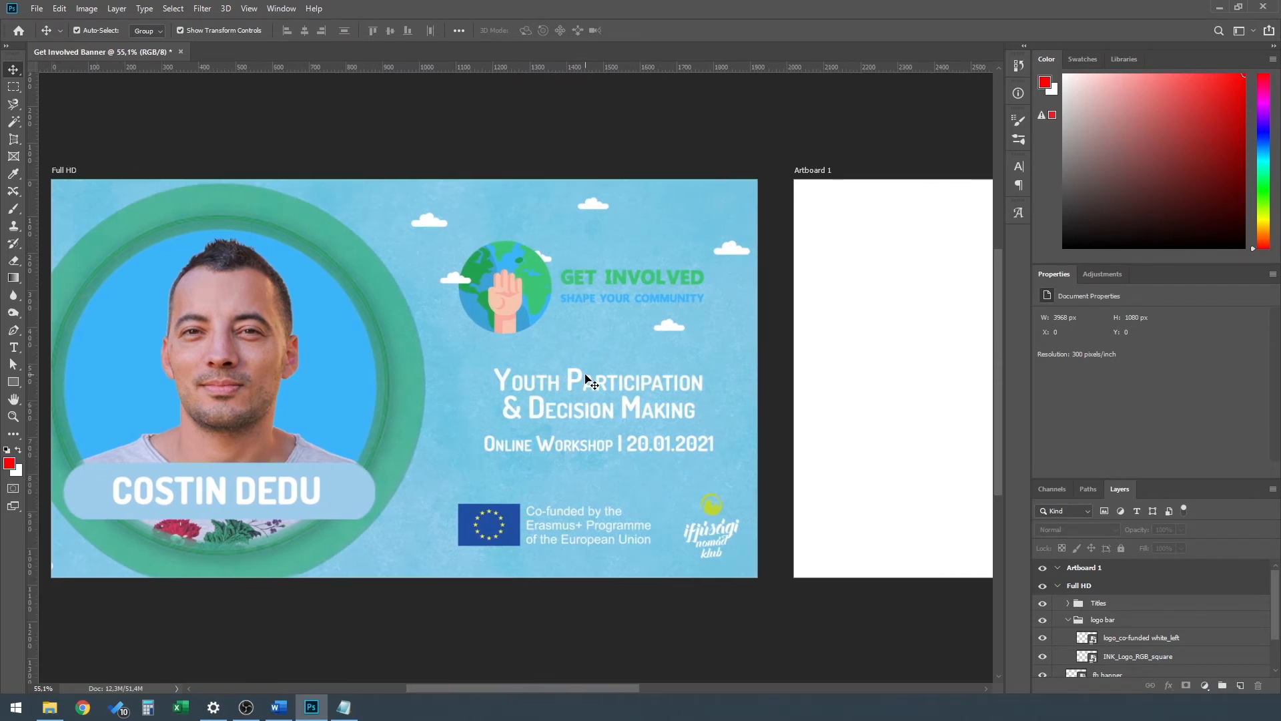
scroll(605, 369, down, 3)
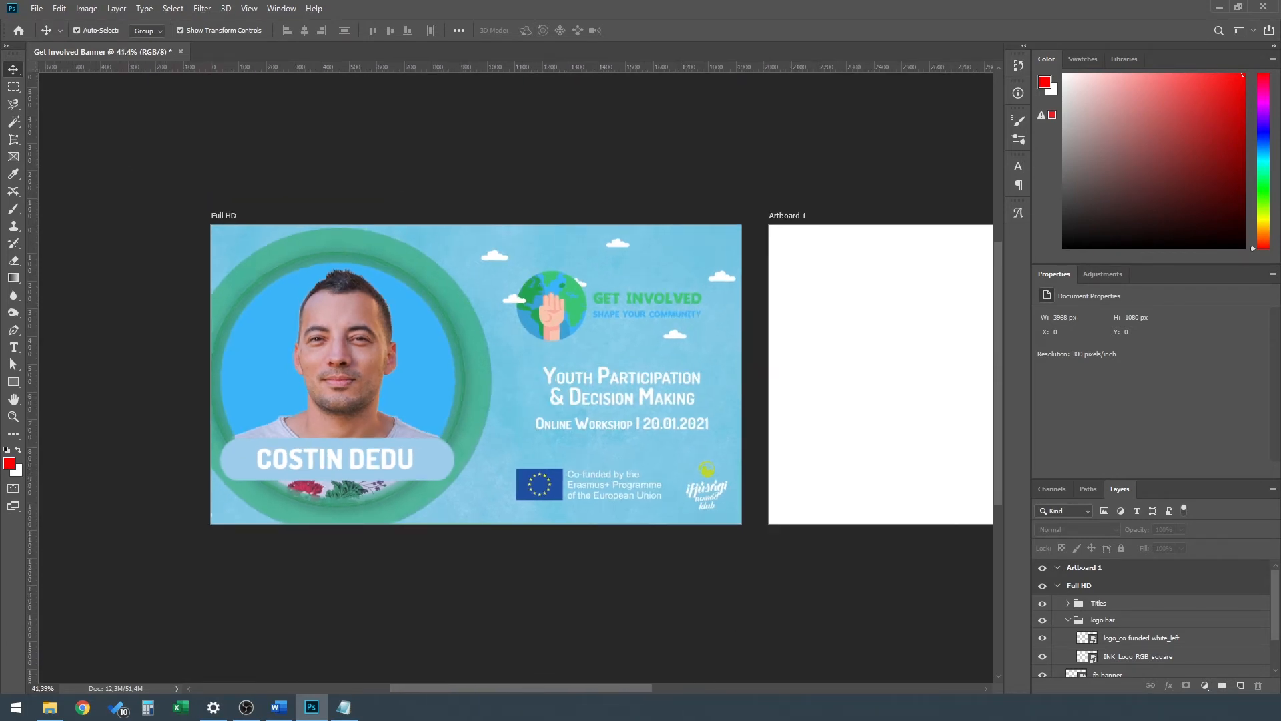
drag(470, 690, 508, 686)
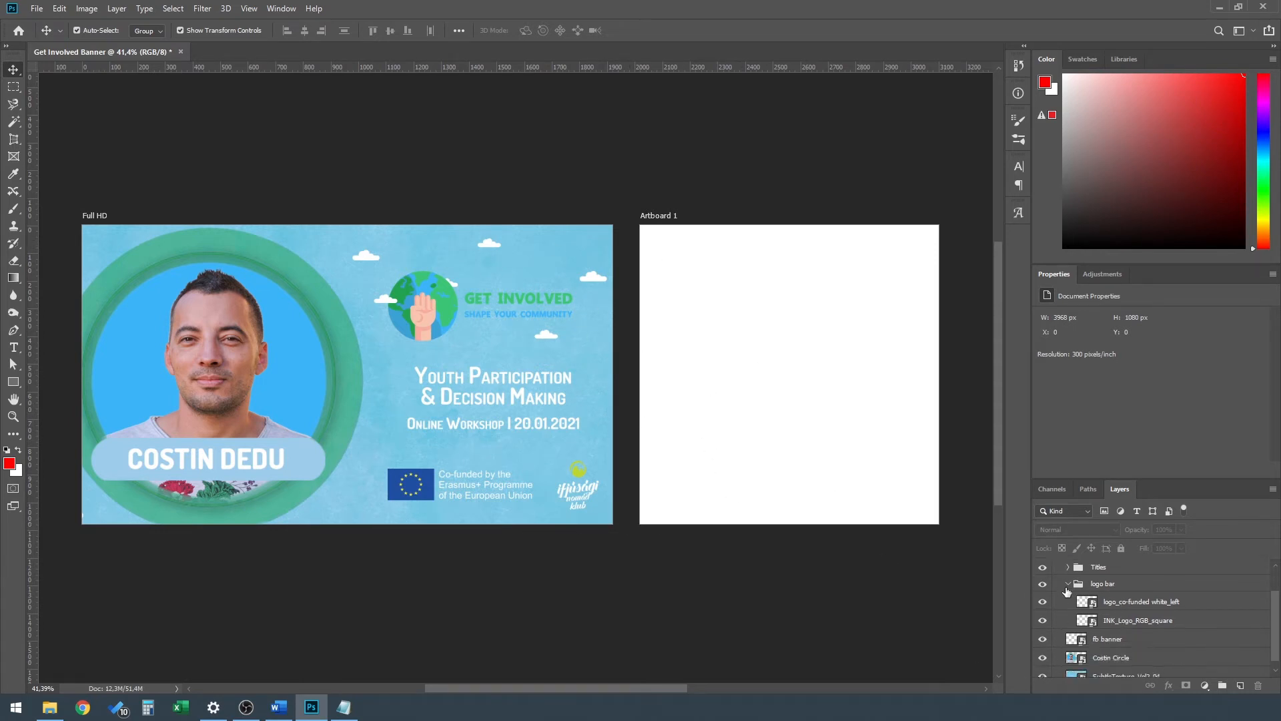
click(1069, 619)
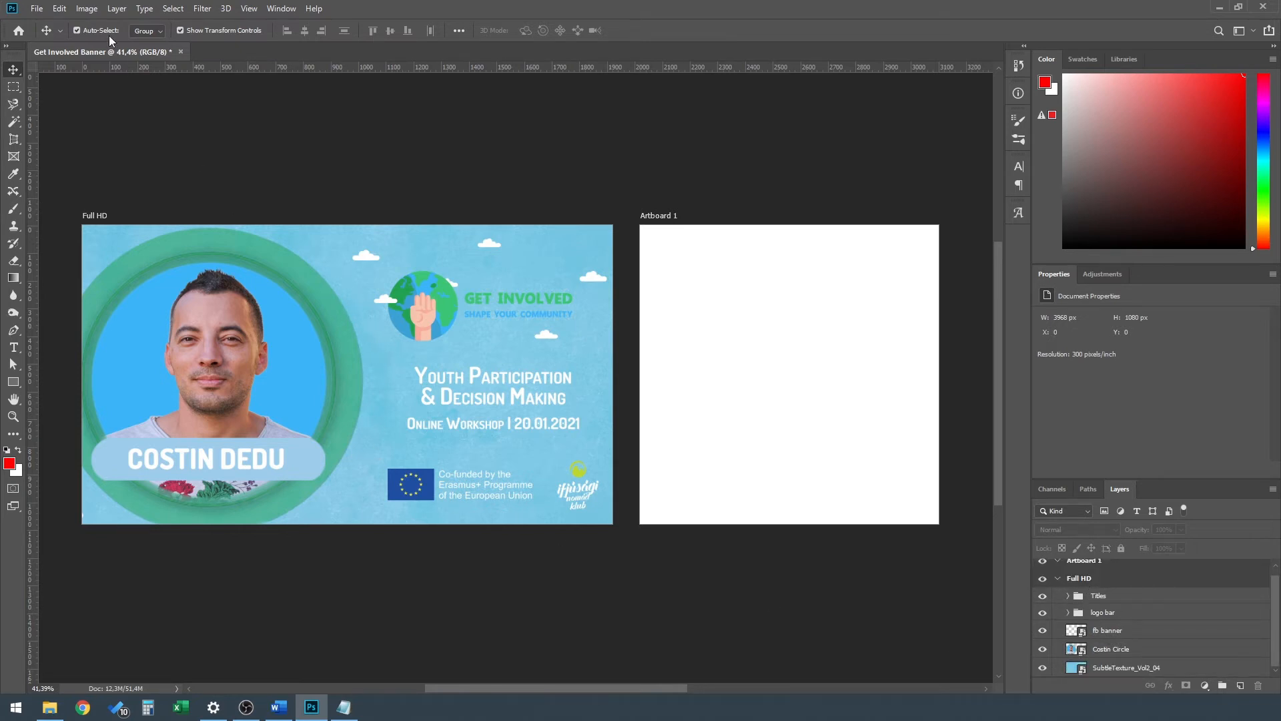
click(161, 33)
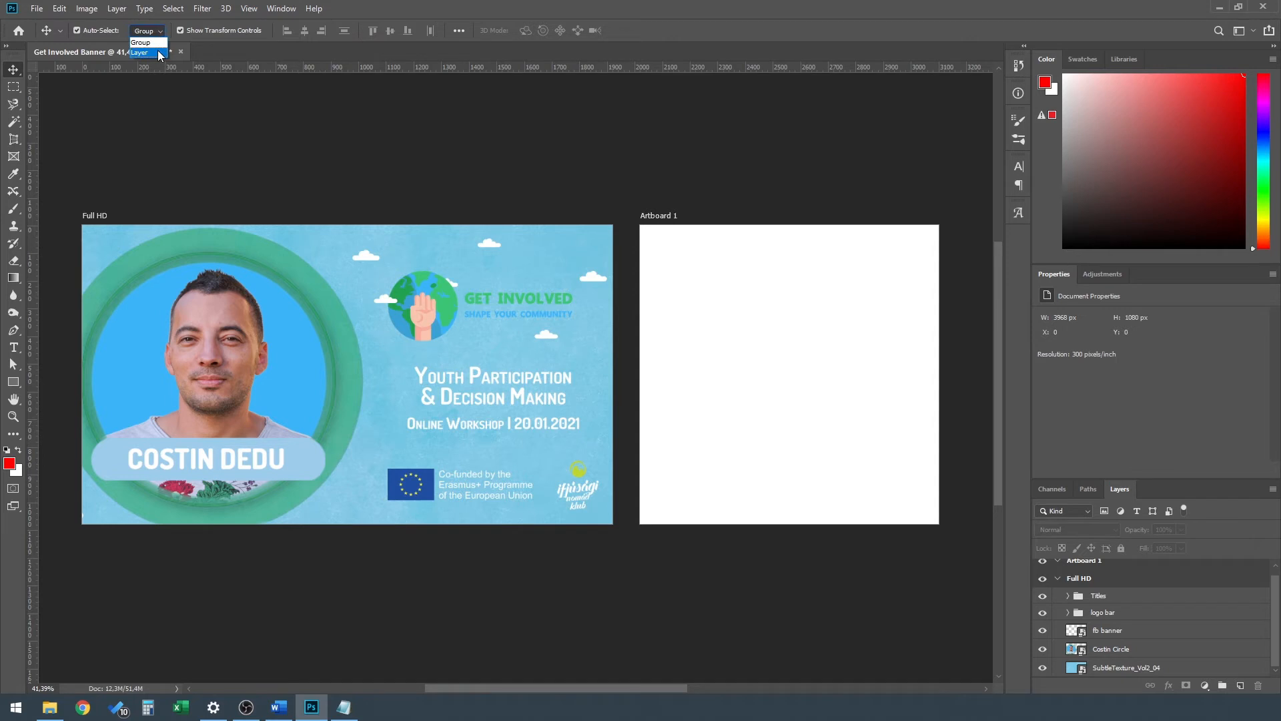
click(160, 53)
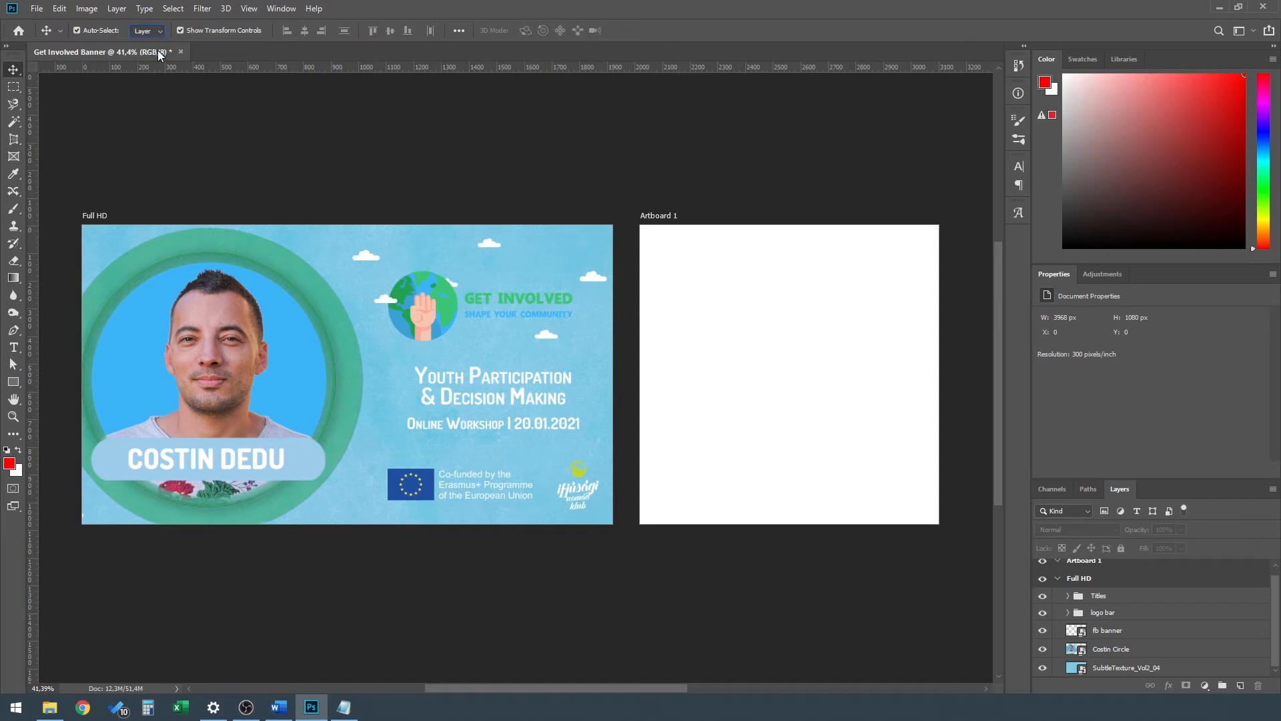
click(346, 514)
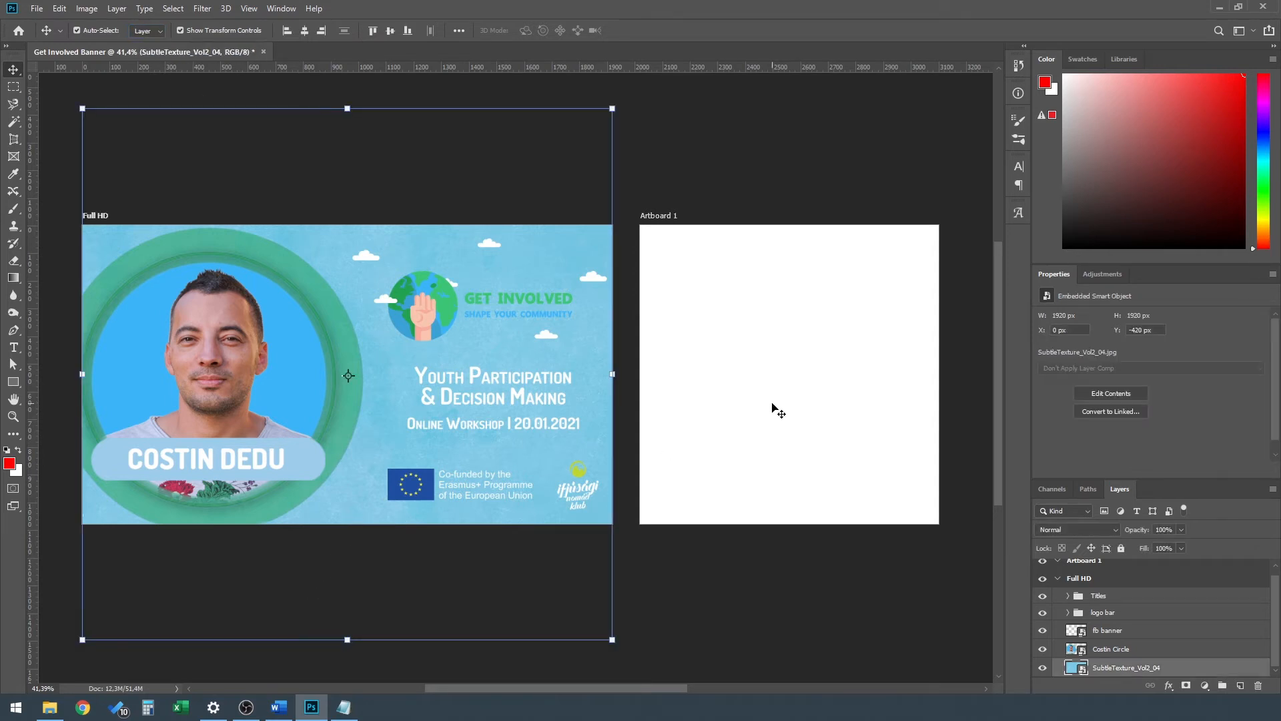
Copy the blue texture layer and rename Artboard 1 to 'Instagram Square'.
key(ctrl+c)
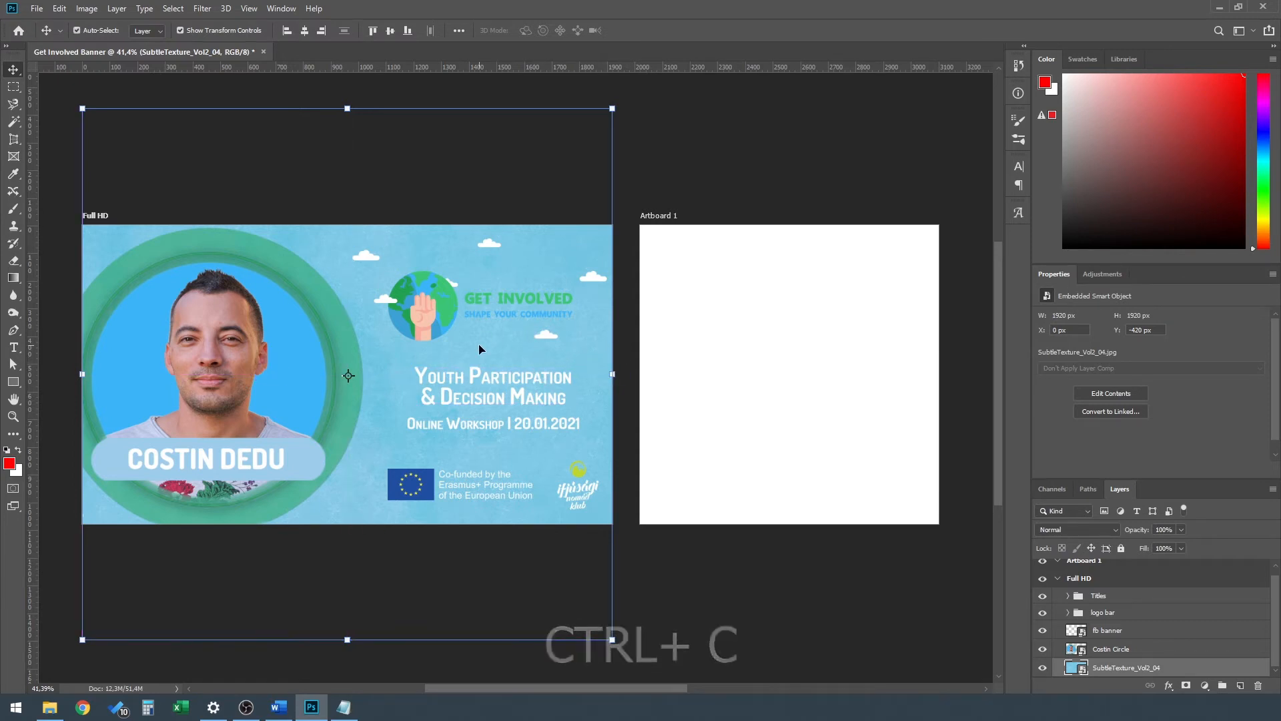
click(838, 369)
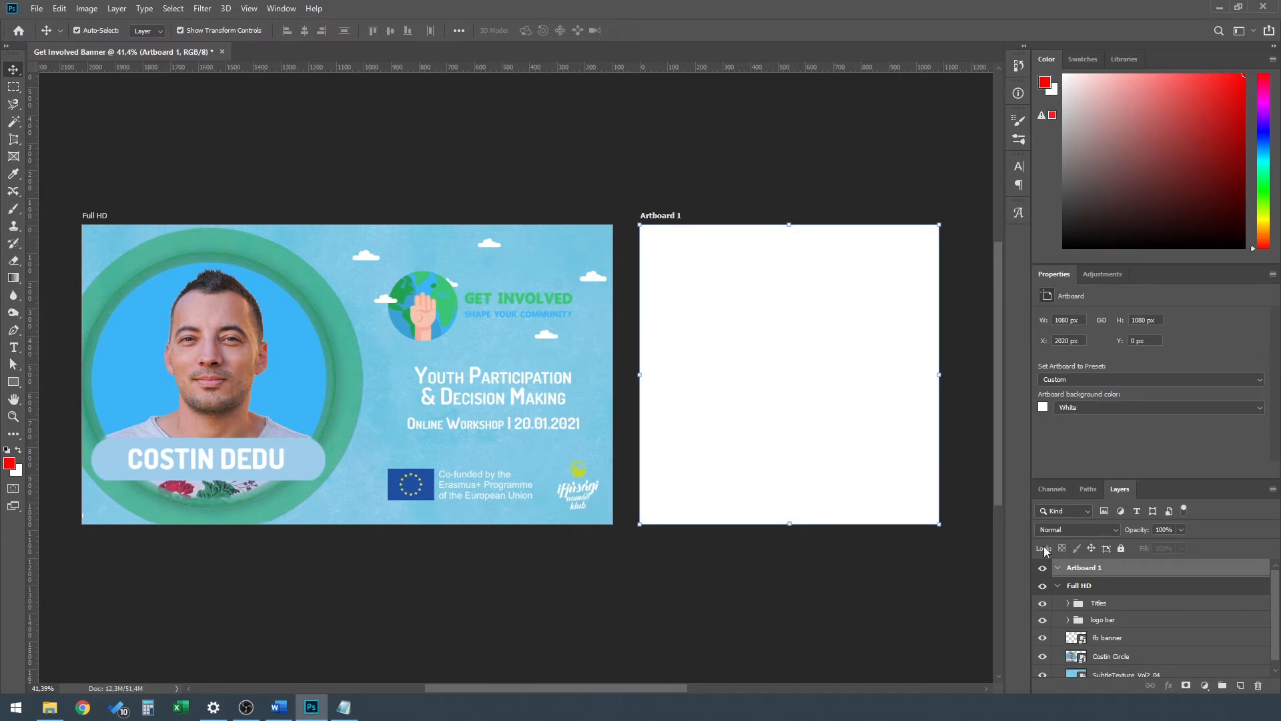
double_click(1084, 568)
text(1)
click(1137, 569)
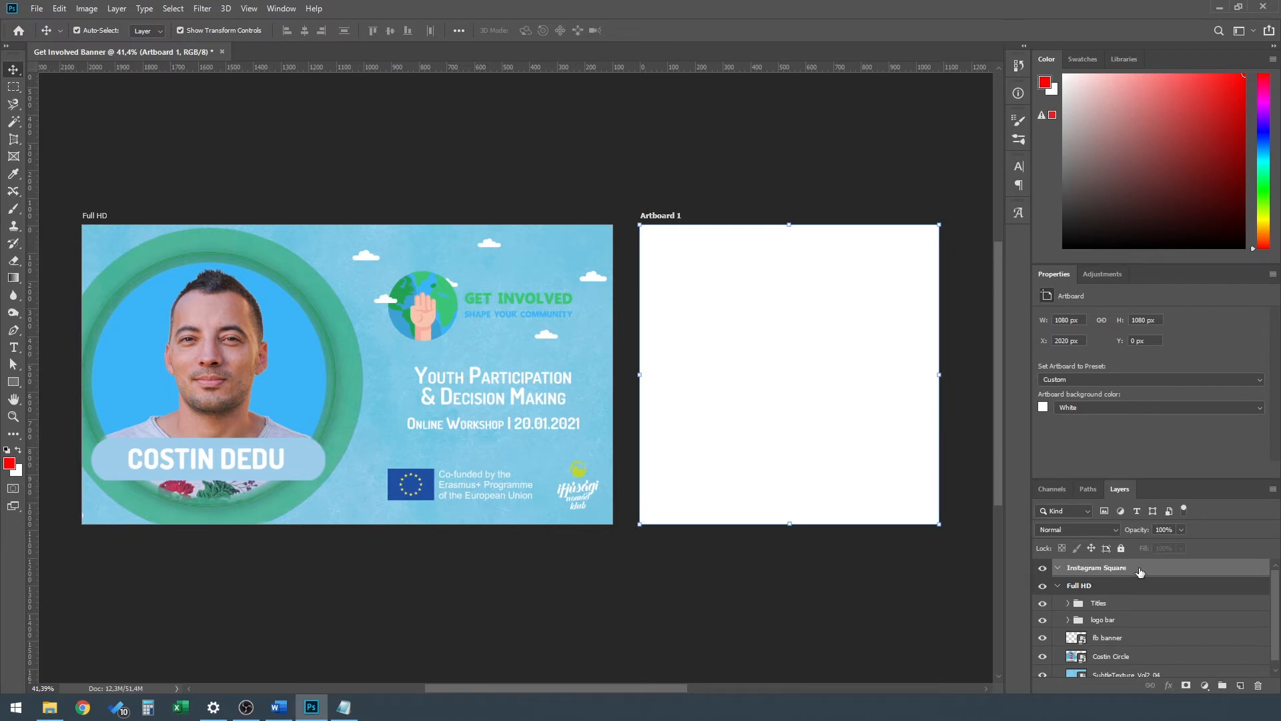
right_click(726, 330)
click(750, 342)
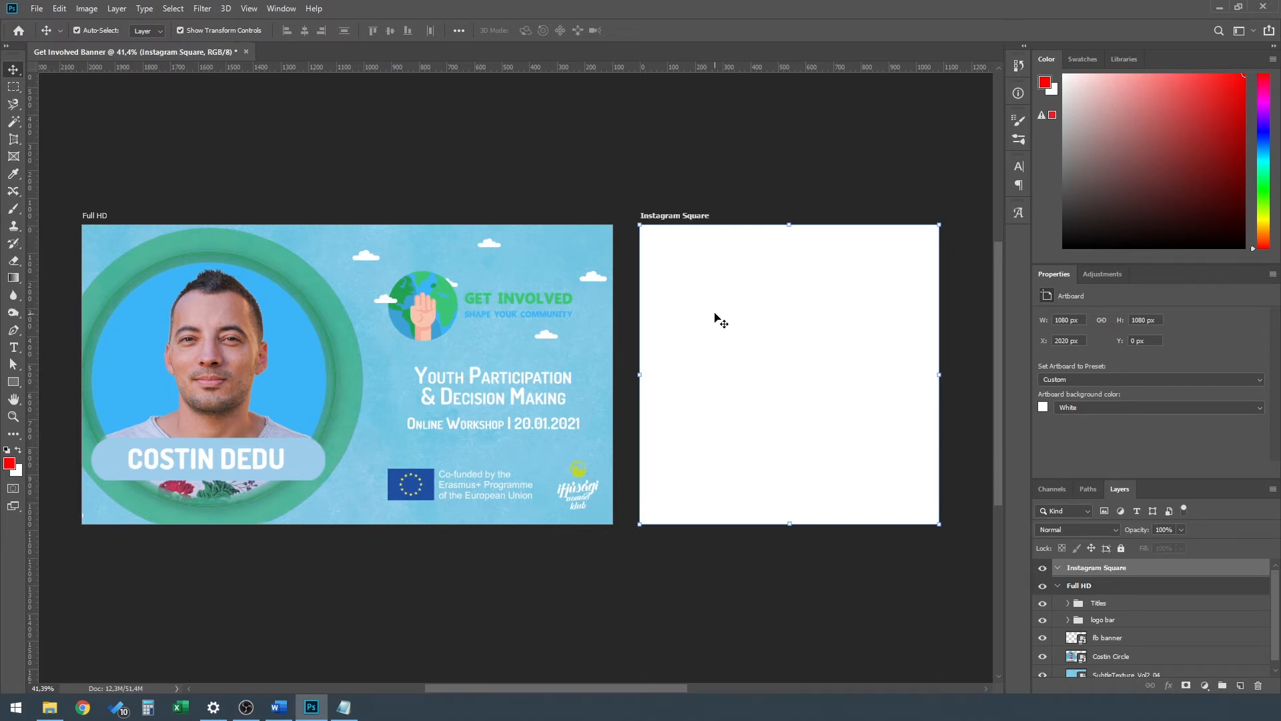
Paste the SubtleTexture_Vol2_04 background into Instagram Square and scale it to 1080 × 1080 px at X 0, Y 0.
key(ctrl+v)
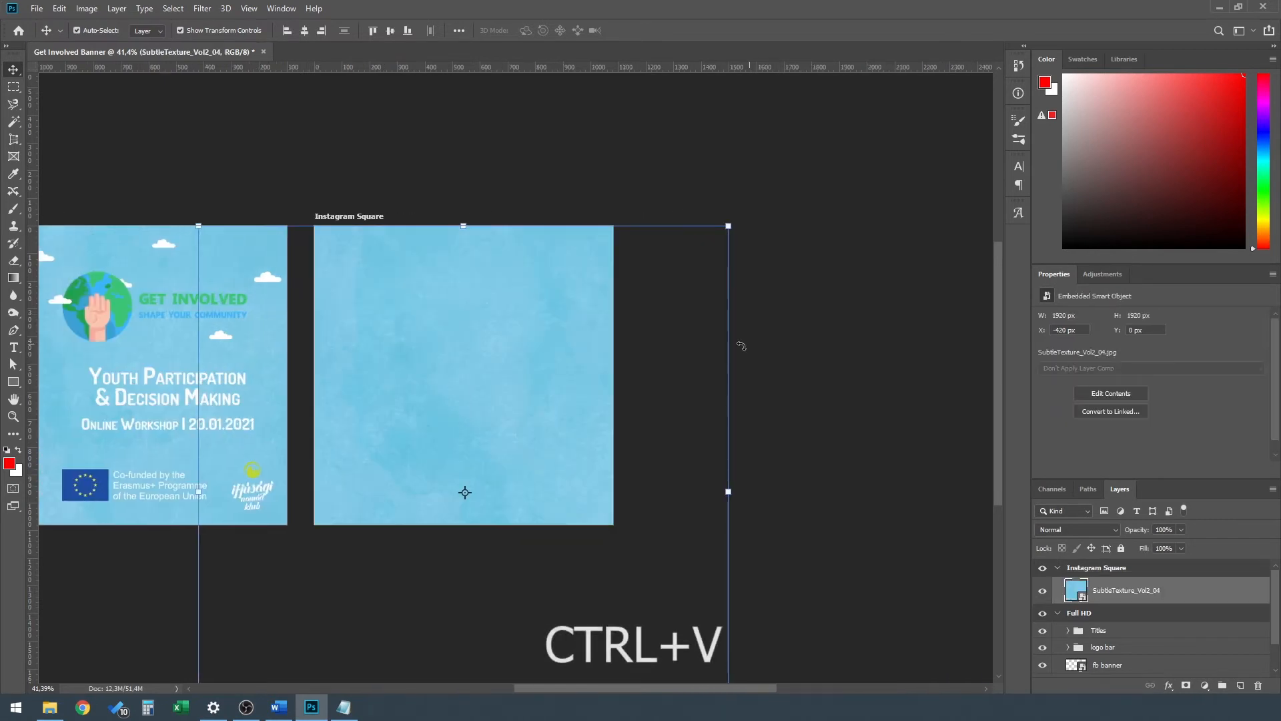
scroll(502, 430, down, 2)
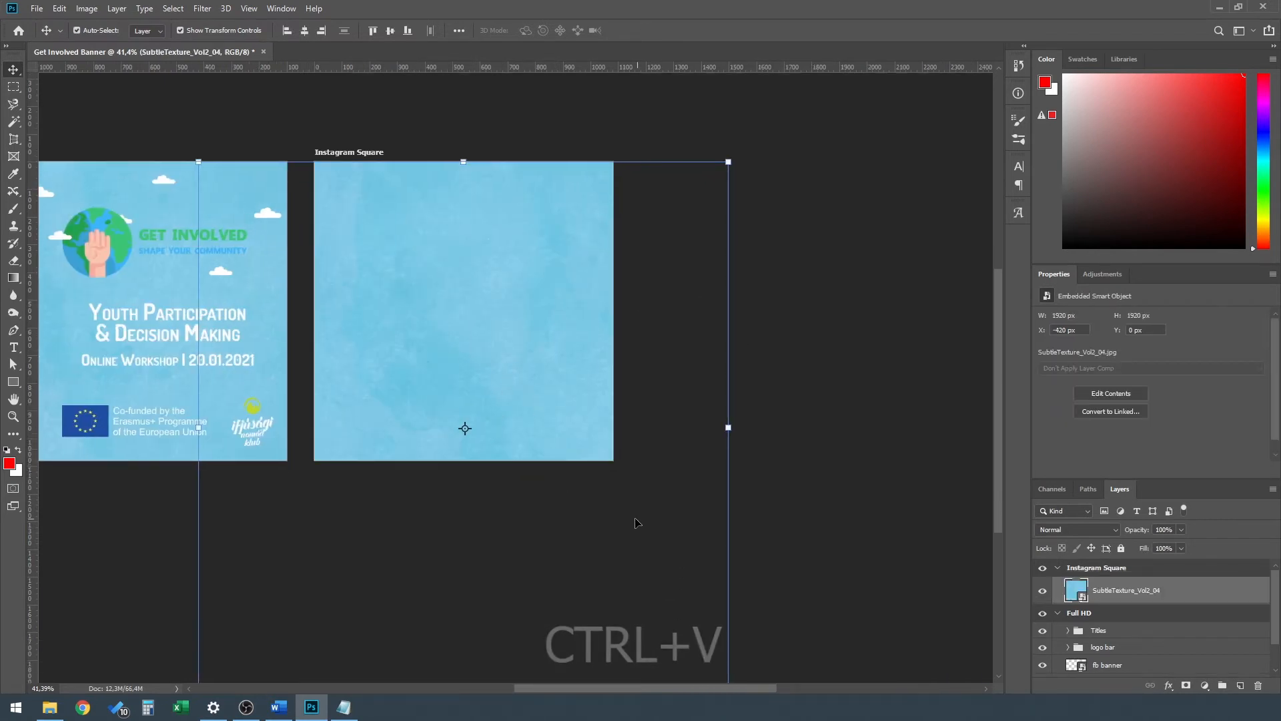
drag(653, 530, 653, 464)
drag(546, 406, 551, 281)
drag(727, 302, 614, 304)
drag(195, 304, 314, 304)
drag(527, 304, 538, 257)
drag(694, 688, 618, 686)
key(Return)
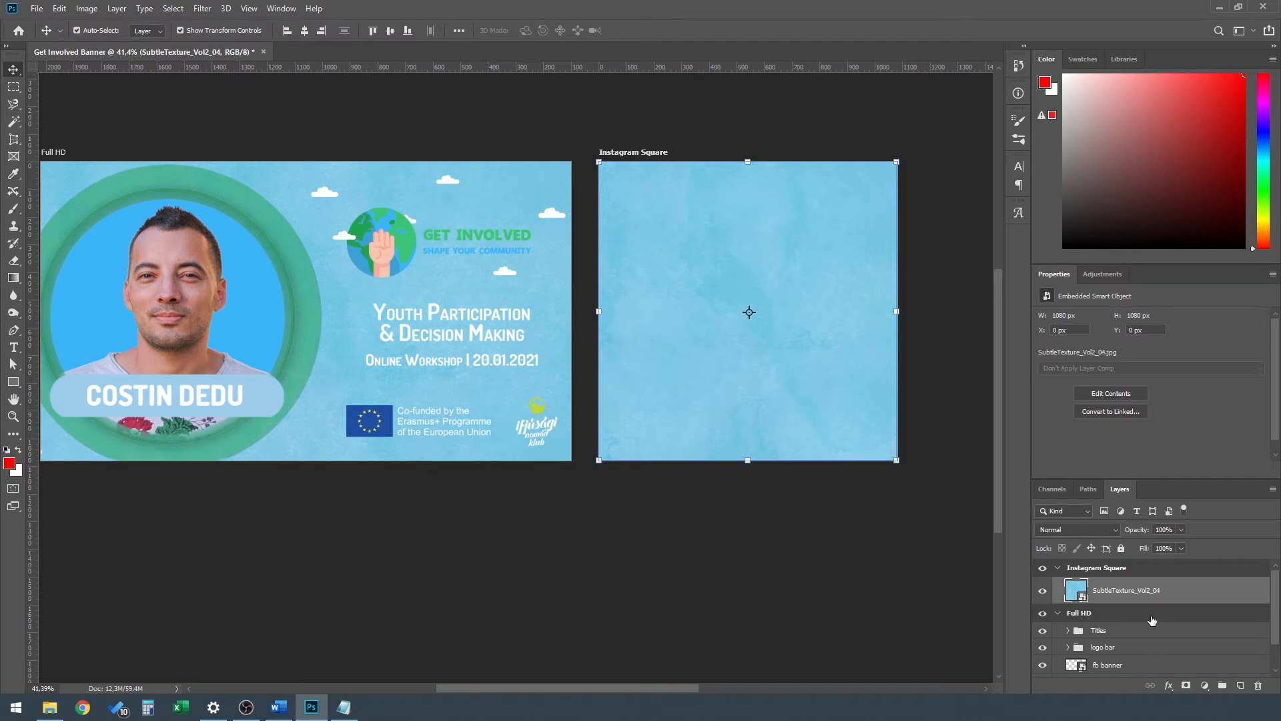
scroll(1153, 620, down, 2)
Paste a copy of the Costin Circle portrait into Instagram Square and shrink it near the top centre.
click(1117, 649)
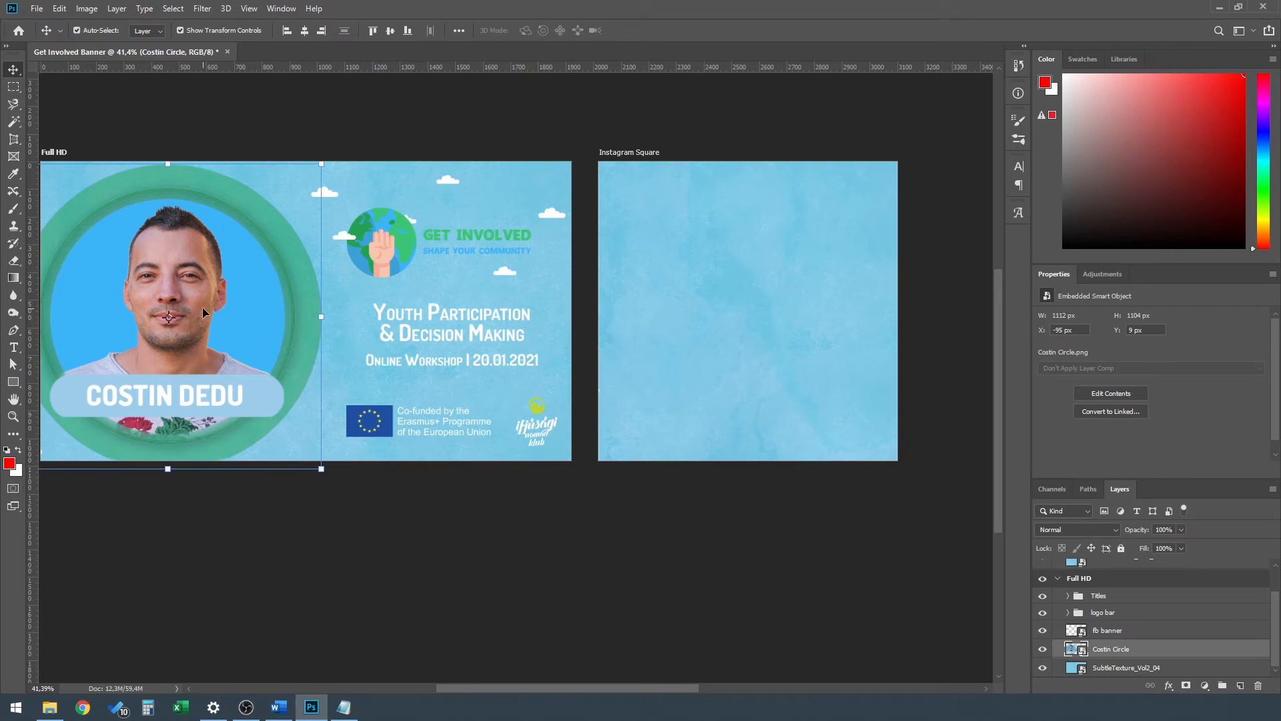
key(ctrl+c)
click(722, 308)
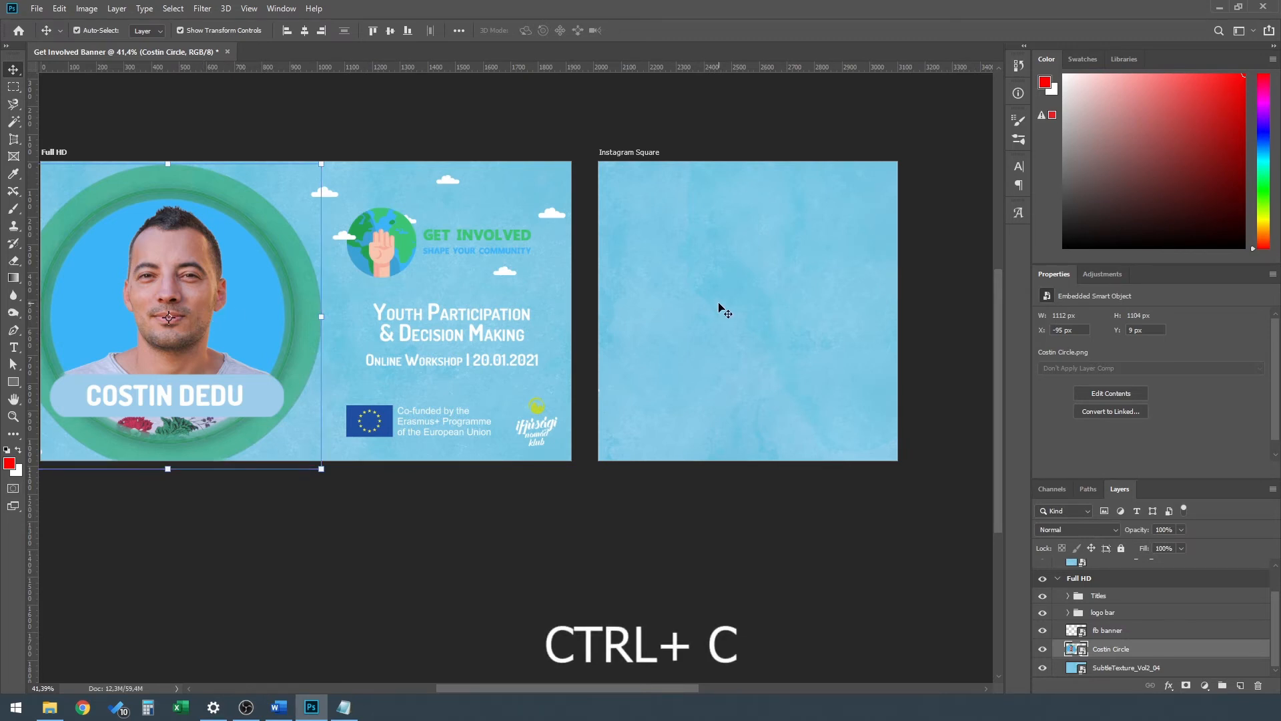
key(ctrl+v)
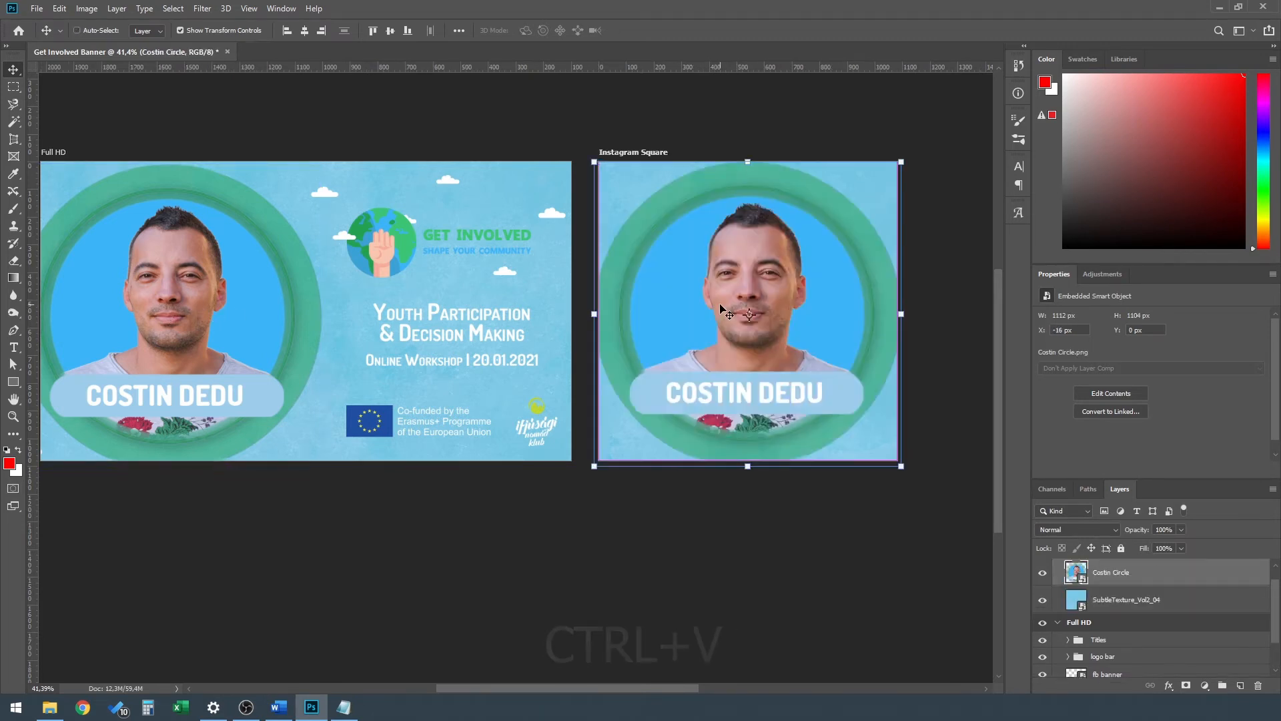
click(901, 314)
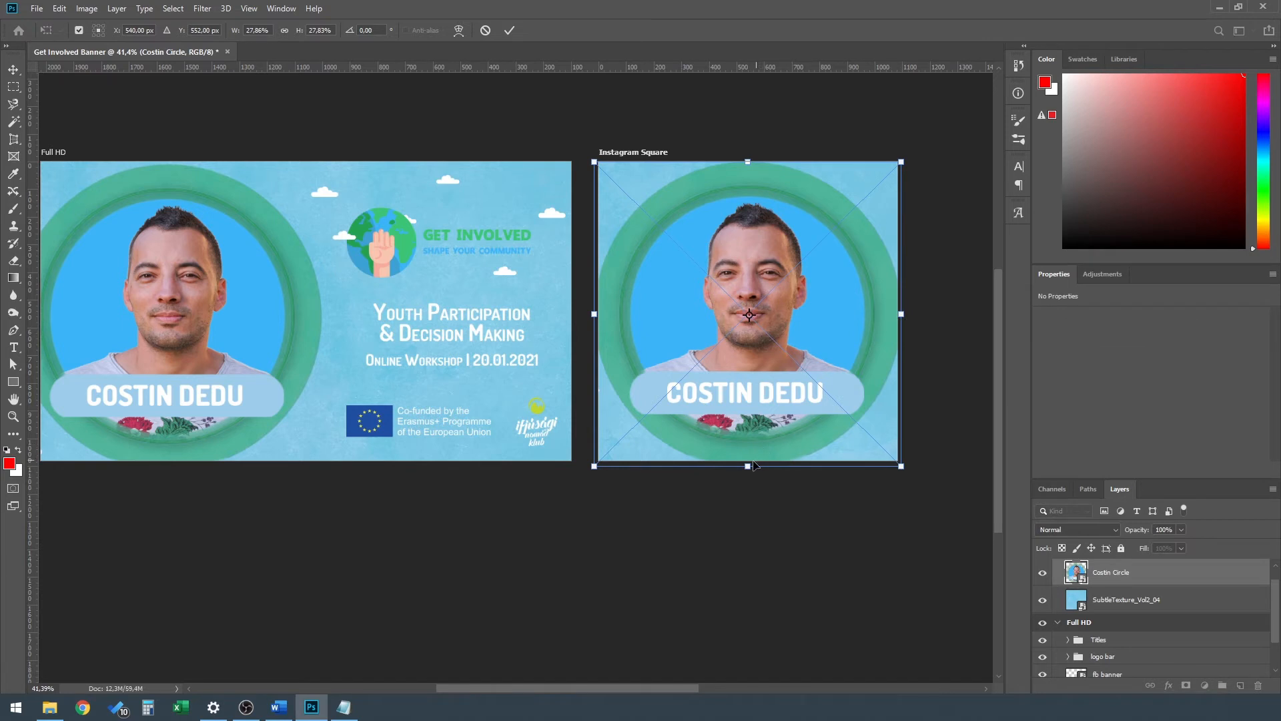
drag(746, 466, 748, 311)
drag(802, 226, 797, 238)
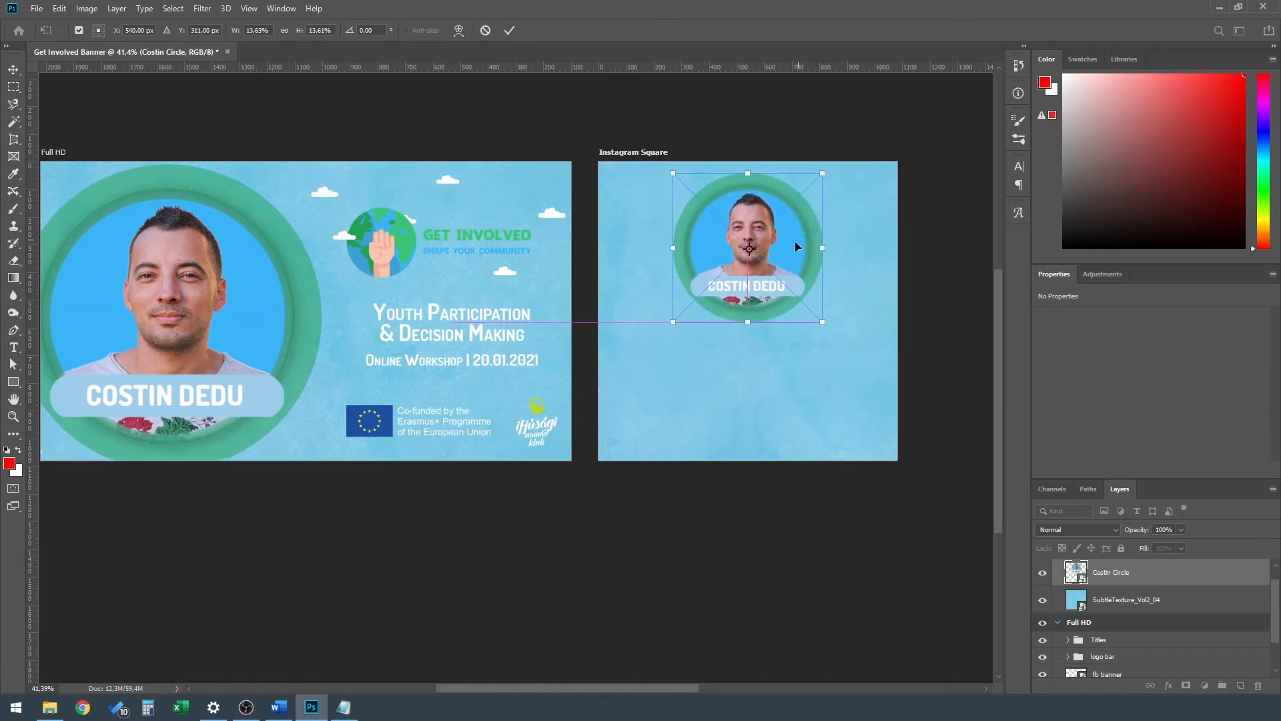
click(56, 707)
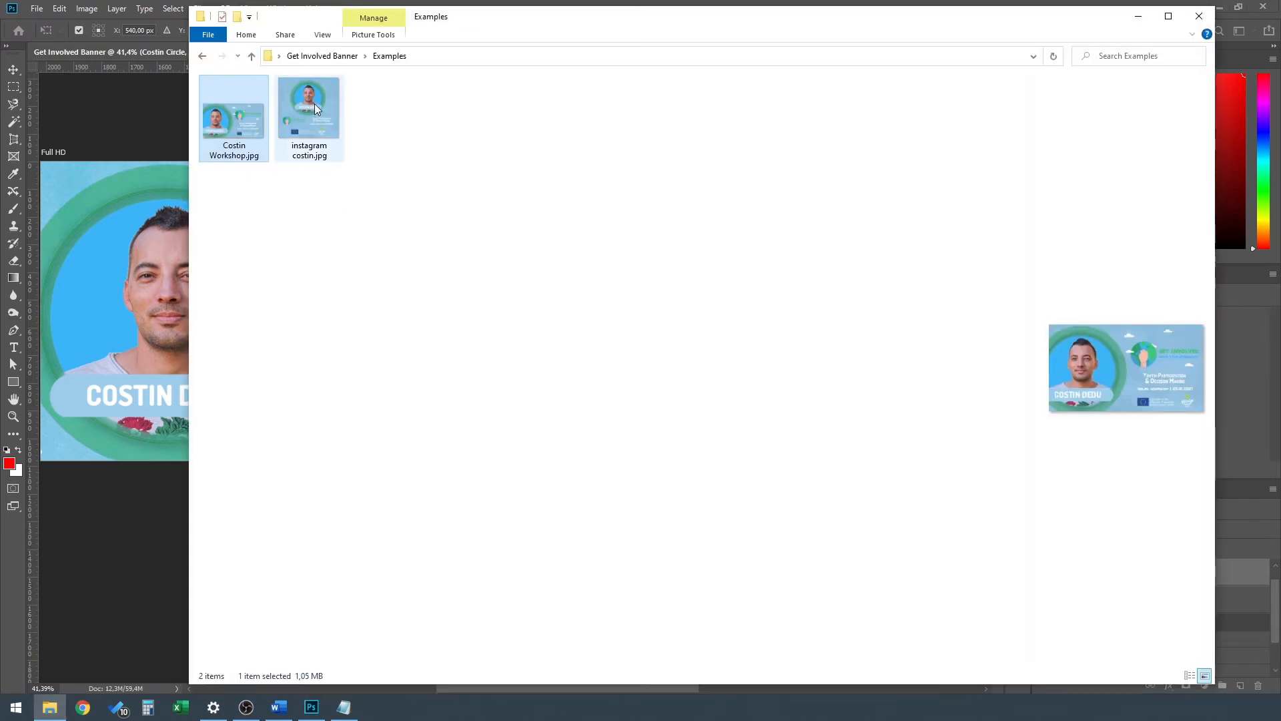
Preview the instagram costin.jpg example from the Examples folder, then return to Photoshop.
click(314, 107)
key(space)
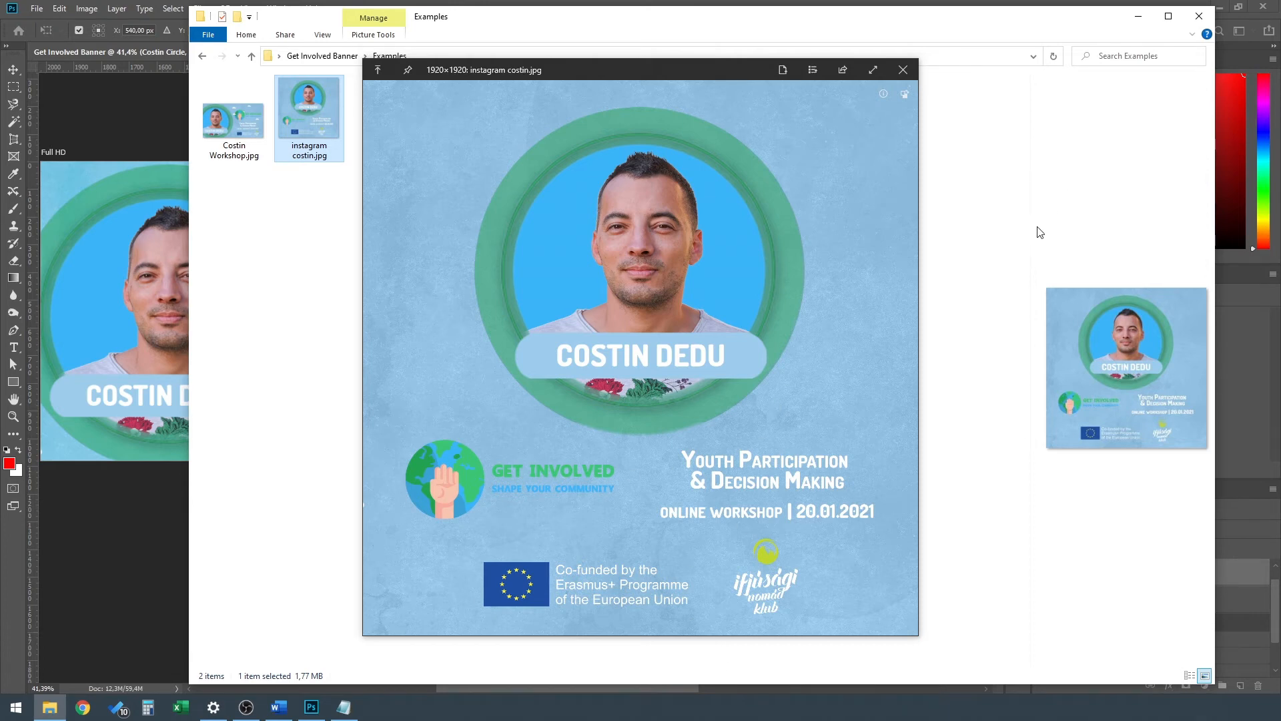
key(space)
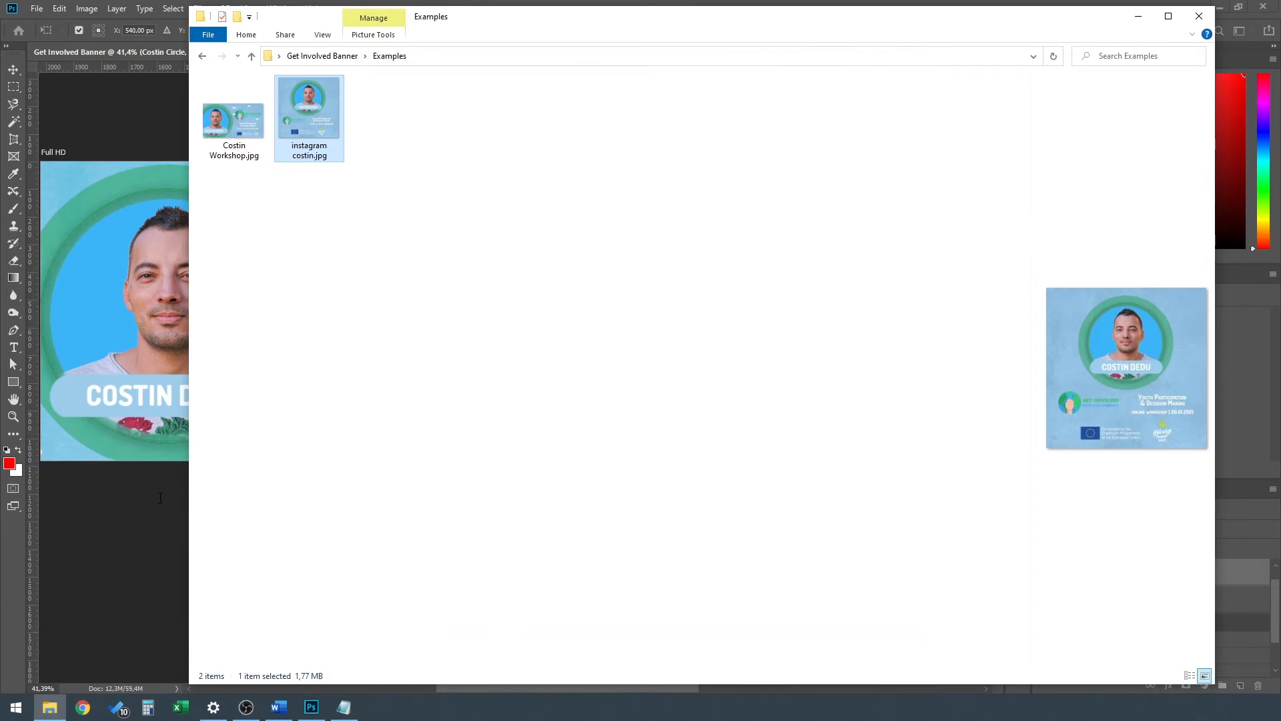
click(149, 508)
Paste the fb banner GET INVOLVED graphic into Instagram Square, scaled to 563 × 226 px on the left below the portrait.
key(Return)
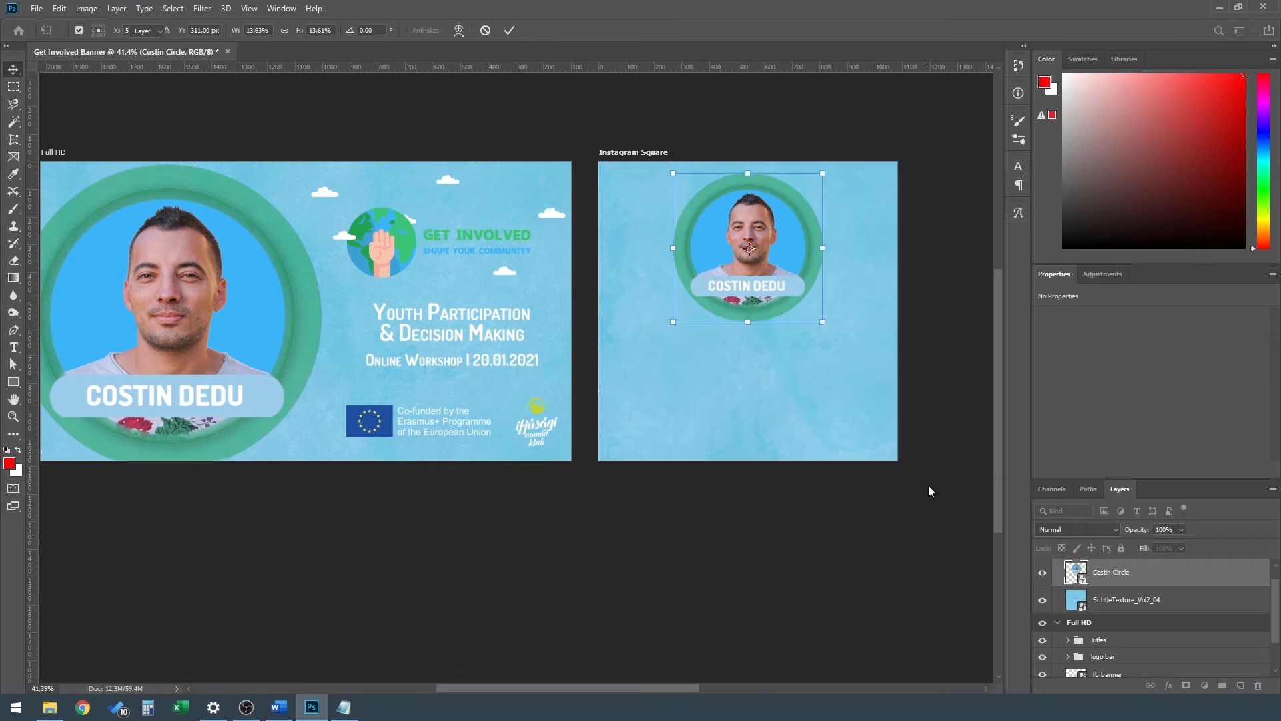
scroll(1144, 661, down, 1)
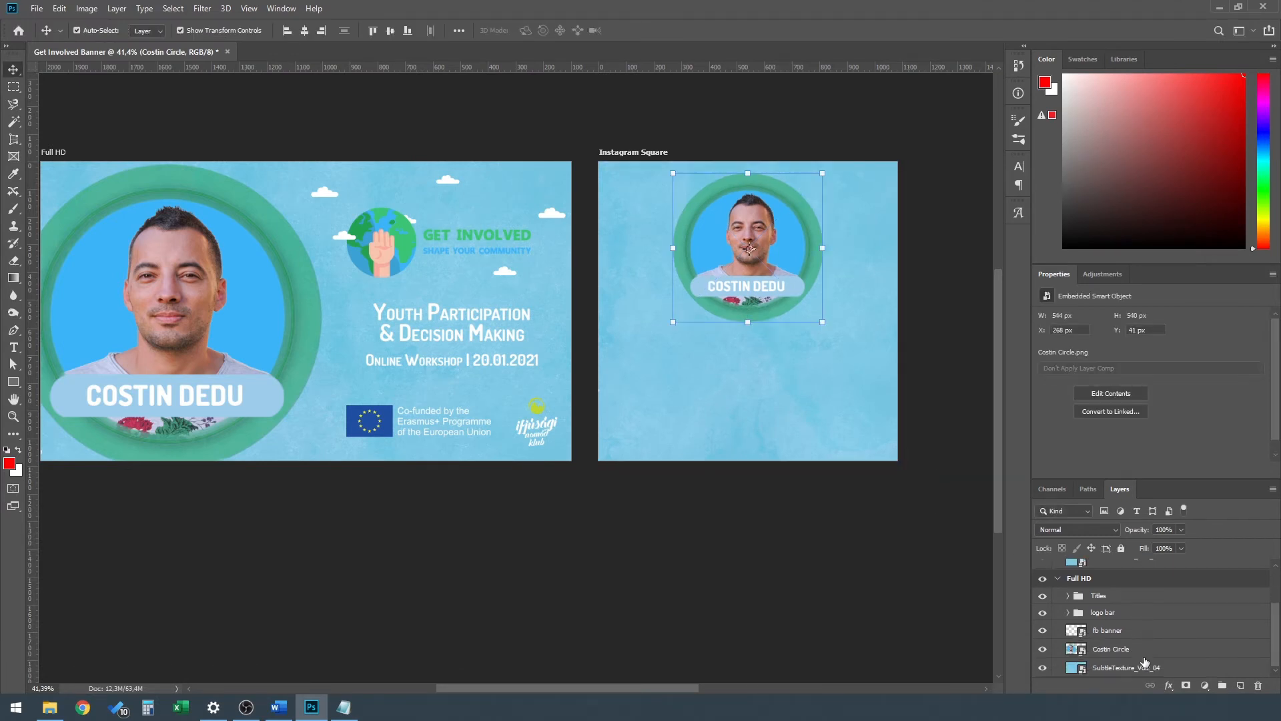
click(1113, 631)
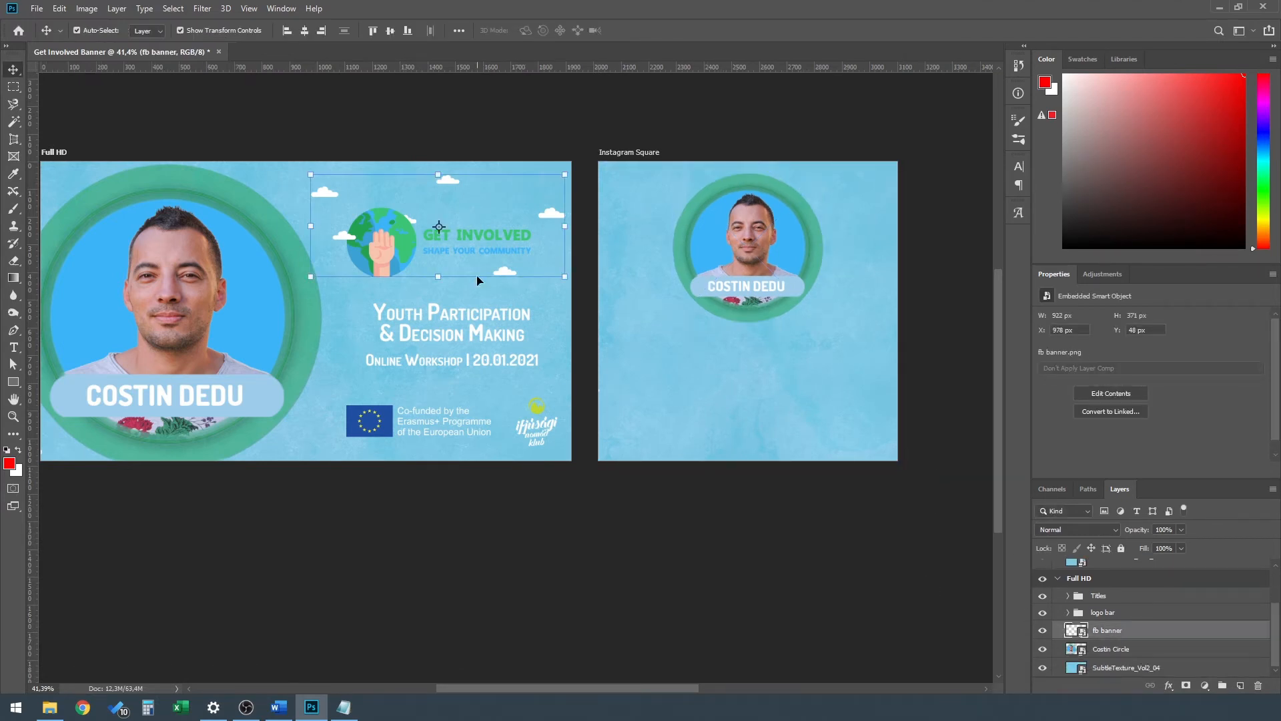
key(ctrl+c)
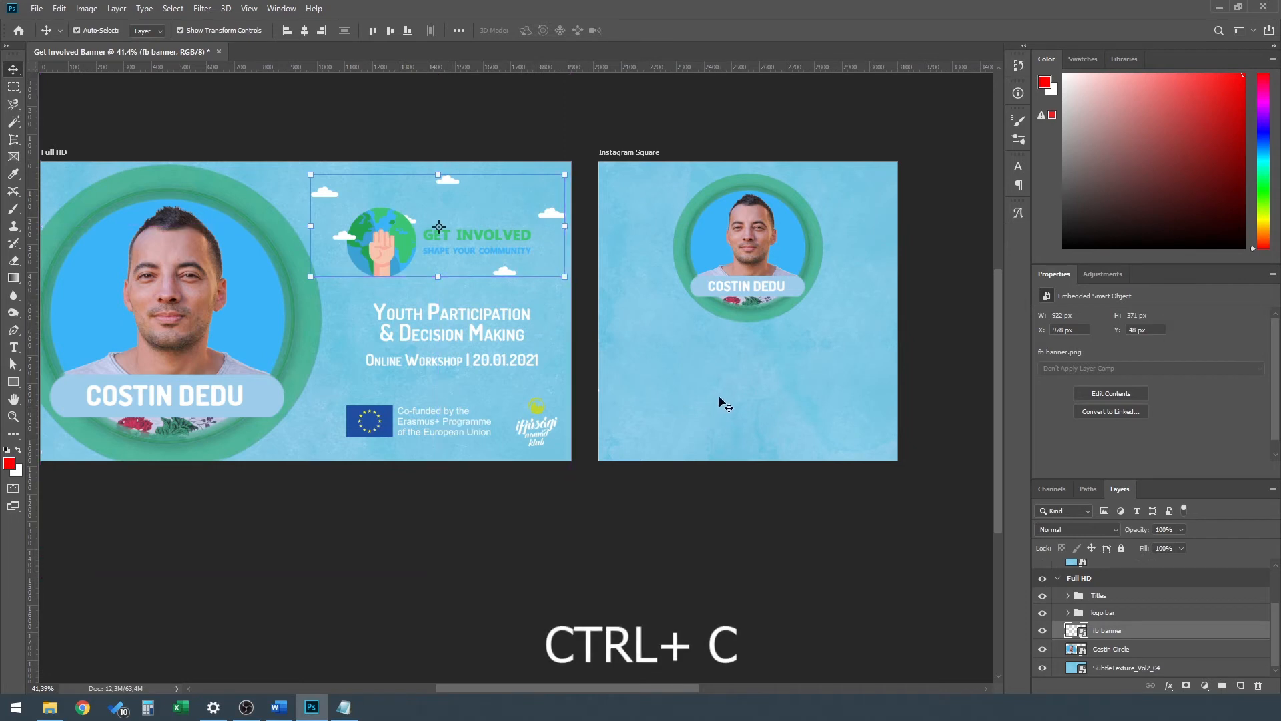
ctrl+click(709, 375)
key(ctrl+v)
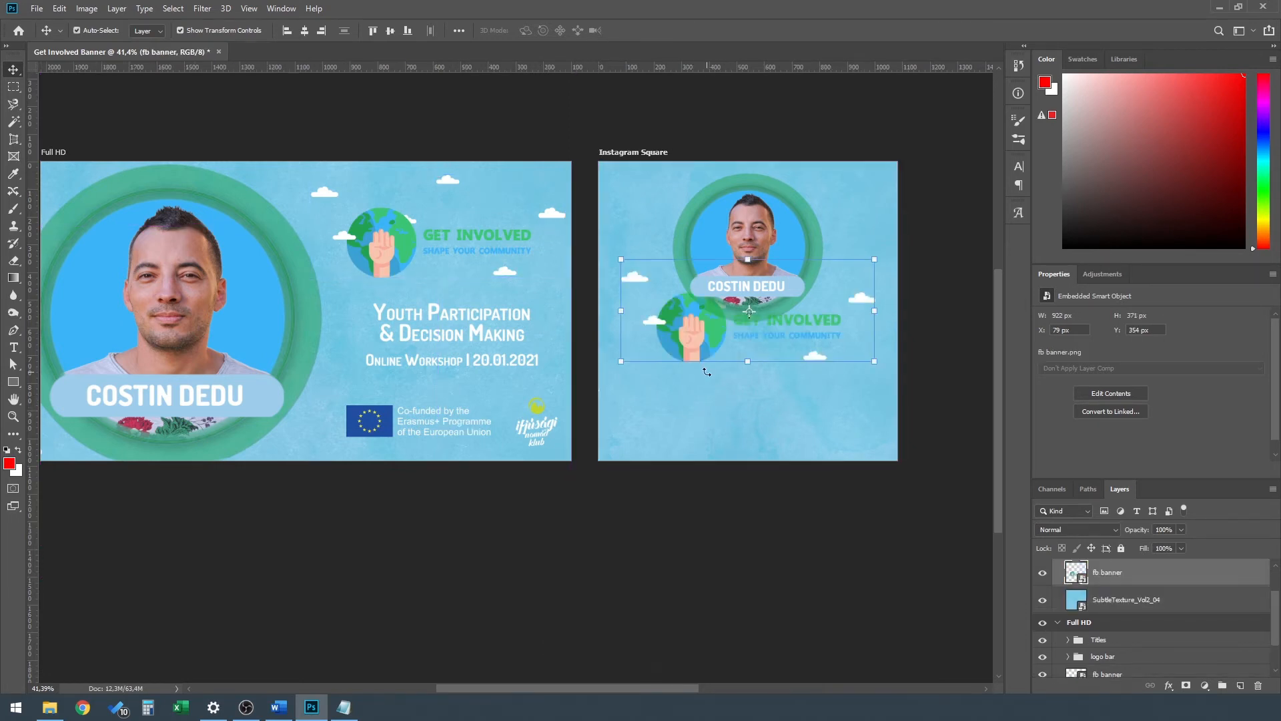
drag(797, 334, 802, 387)
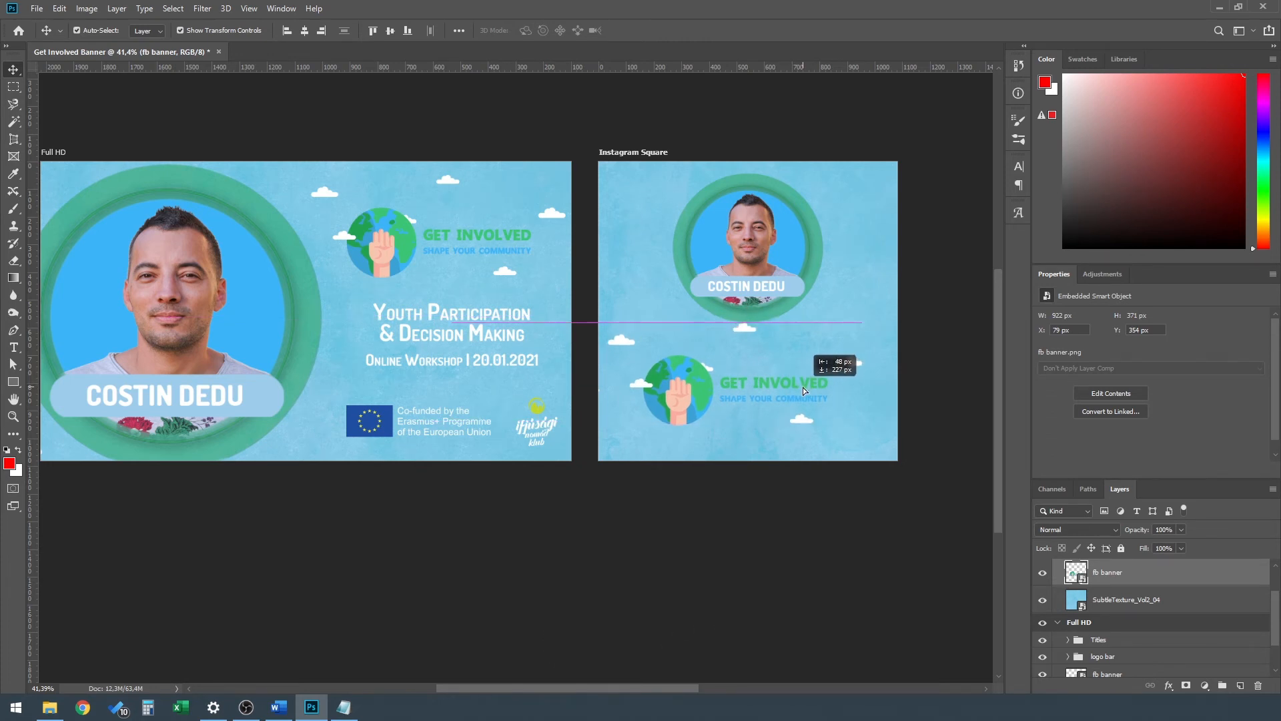
key(ctrl+t)
mouse_move(867, 427)
mouse_down()
mouse_move(834, 416)
mouse_move(864, 426)
mouse_up()
drag(890, 474, 768, 421)
key(Return)
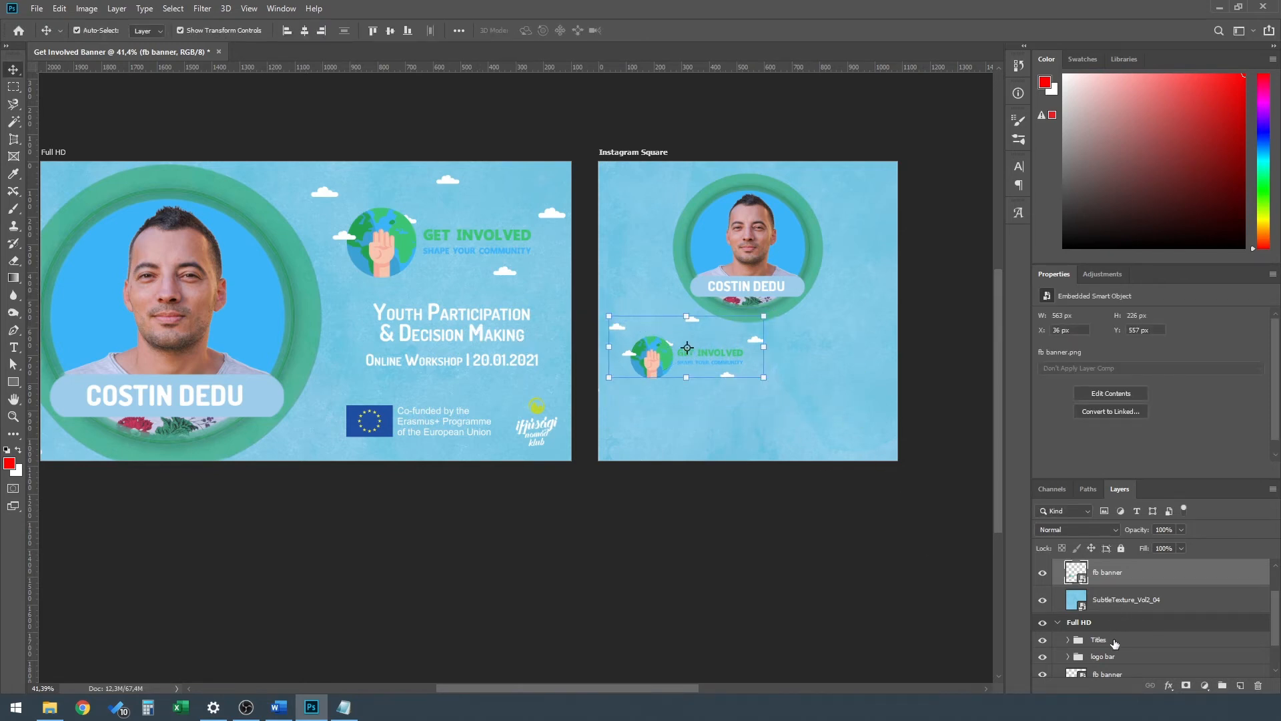
scroll(1126, 649, down, 2)
Copy the Titles group and paste it into Instagram Square, removing the copy pasted onto the banner.
click(1105, 596)
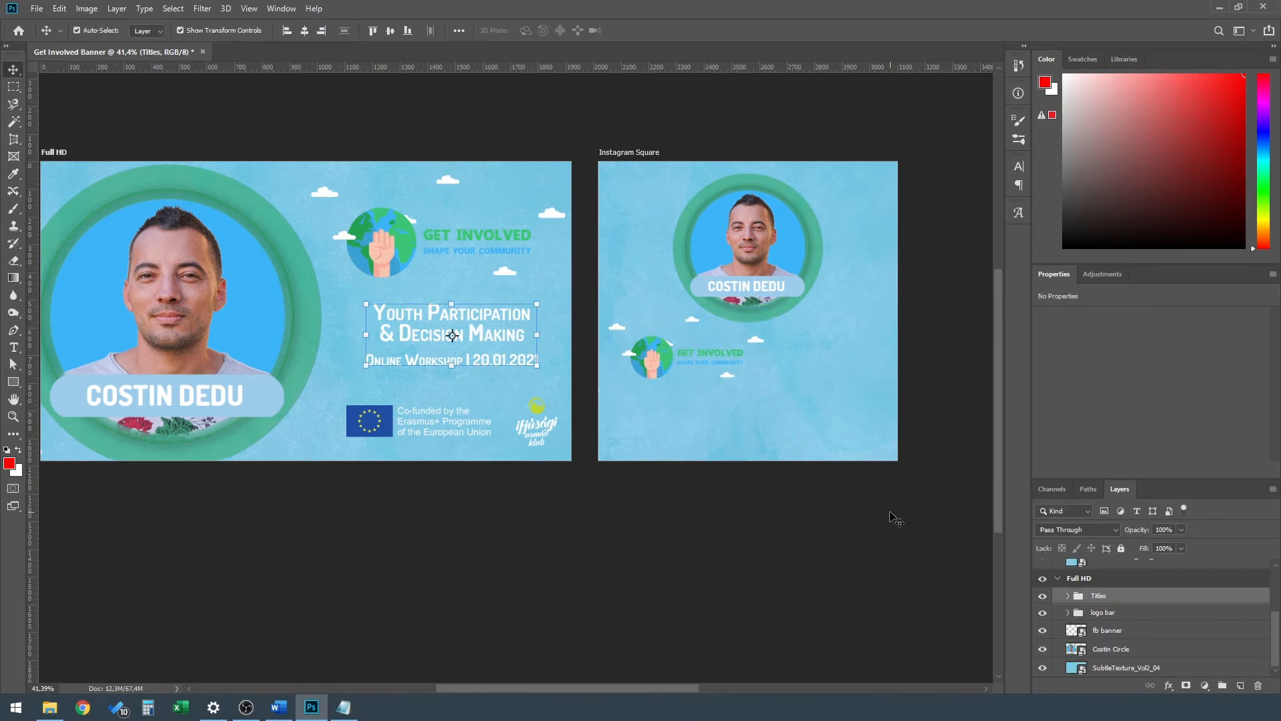
key(ctrl+c)
key(ctrl+c)
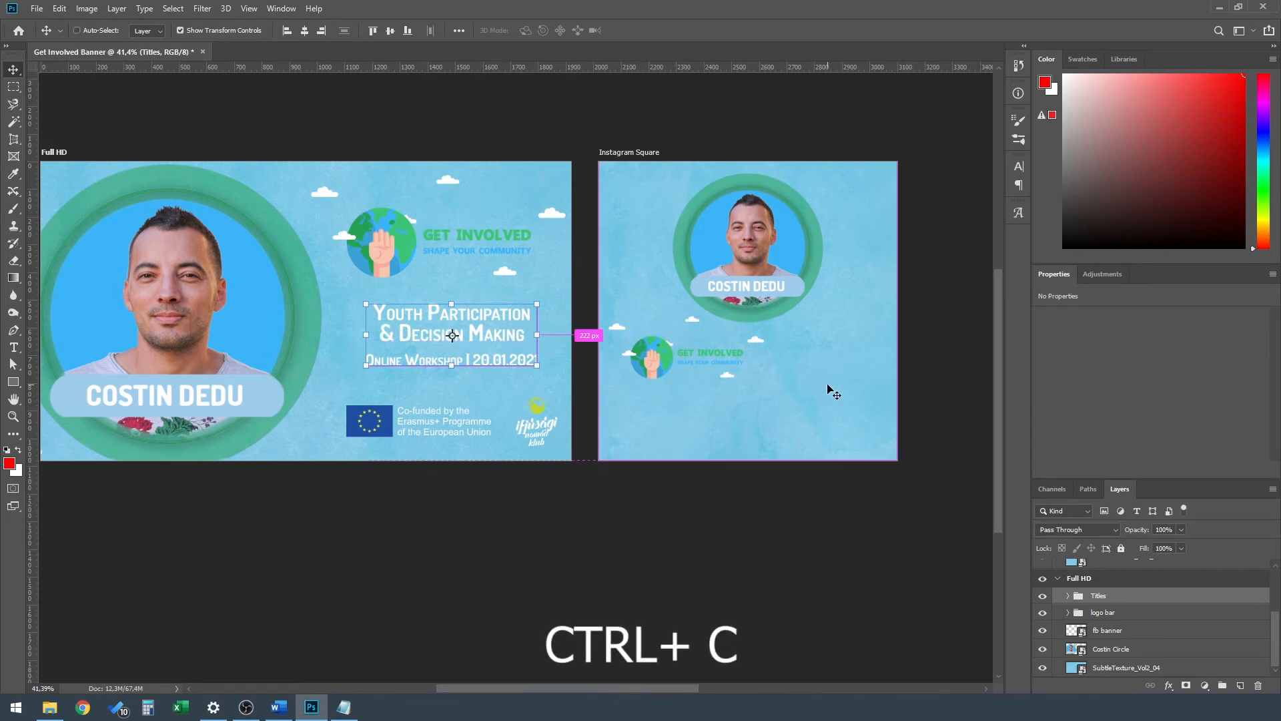
key(ctrl+v)
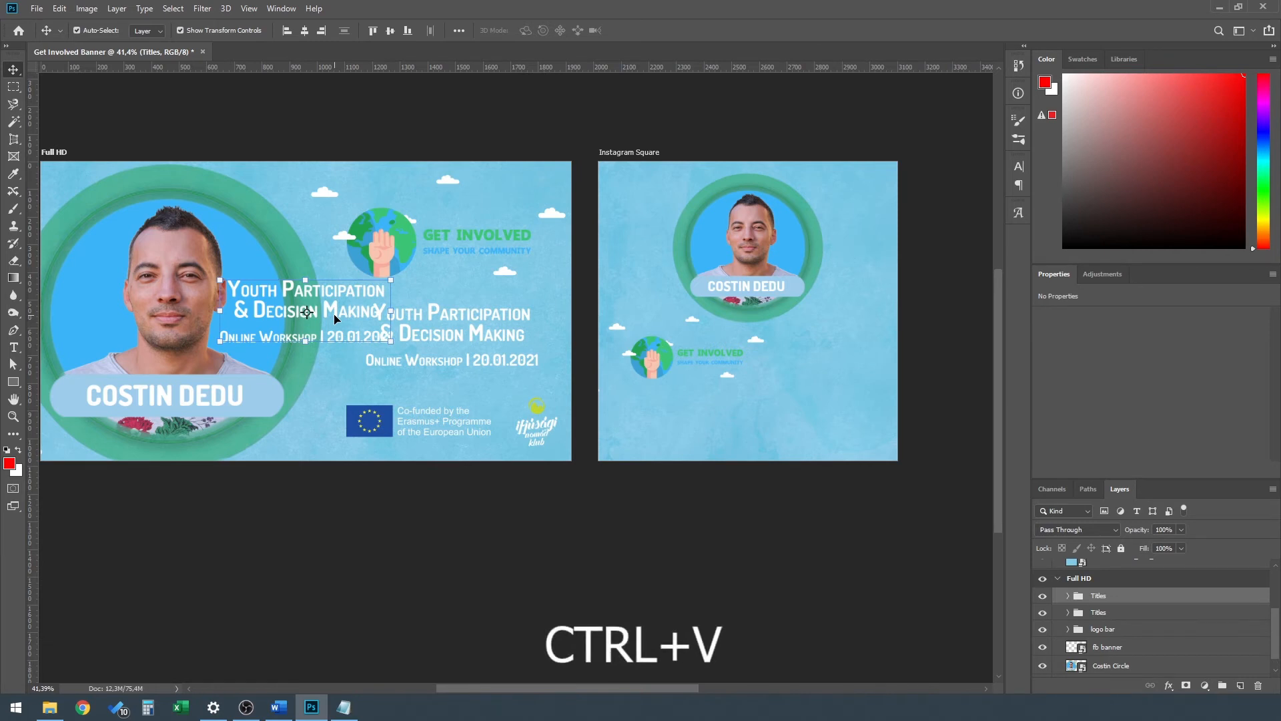
key(Delete)
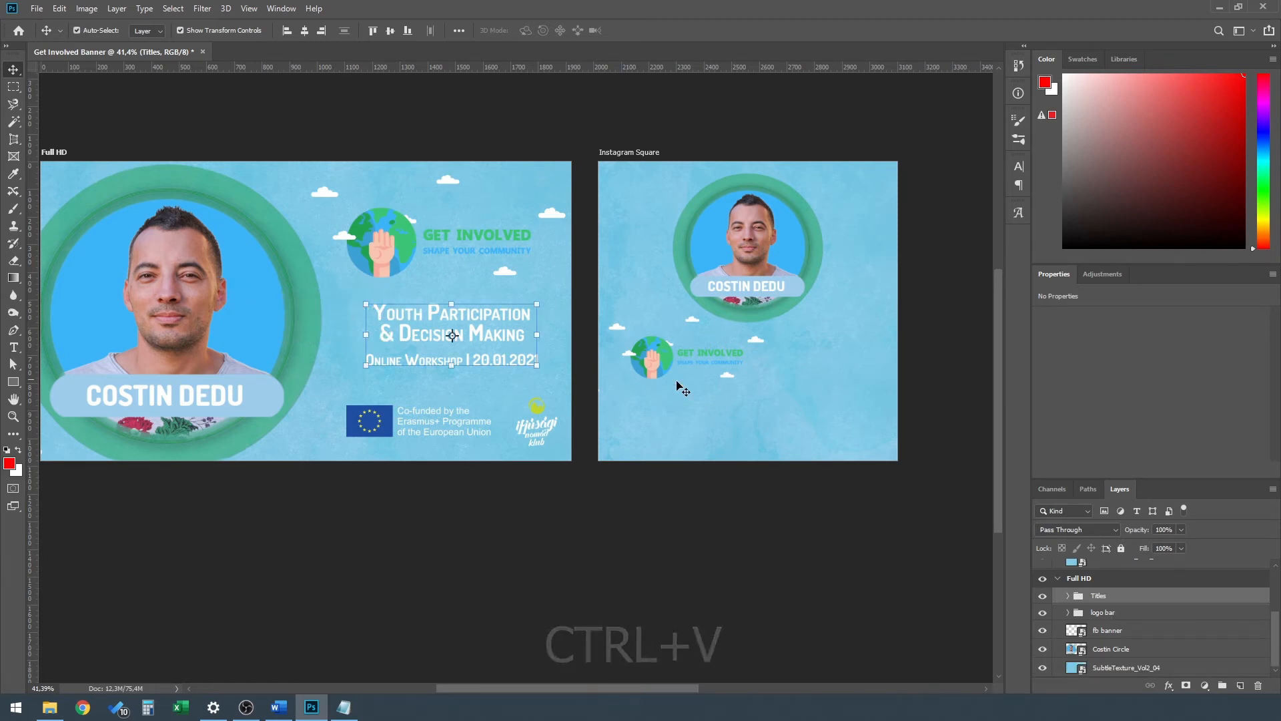
click(761, 399)
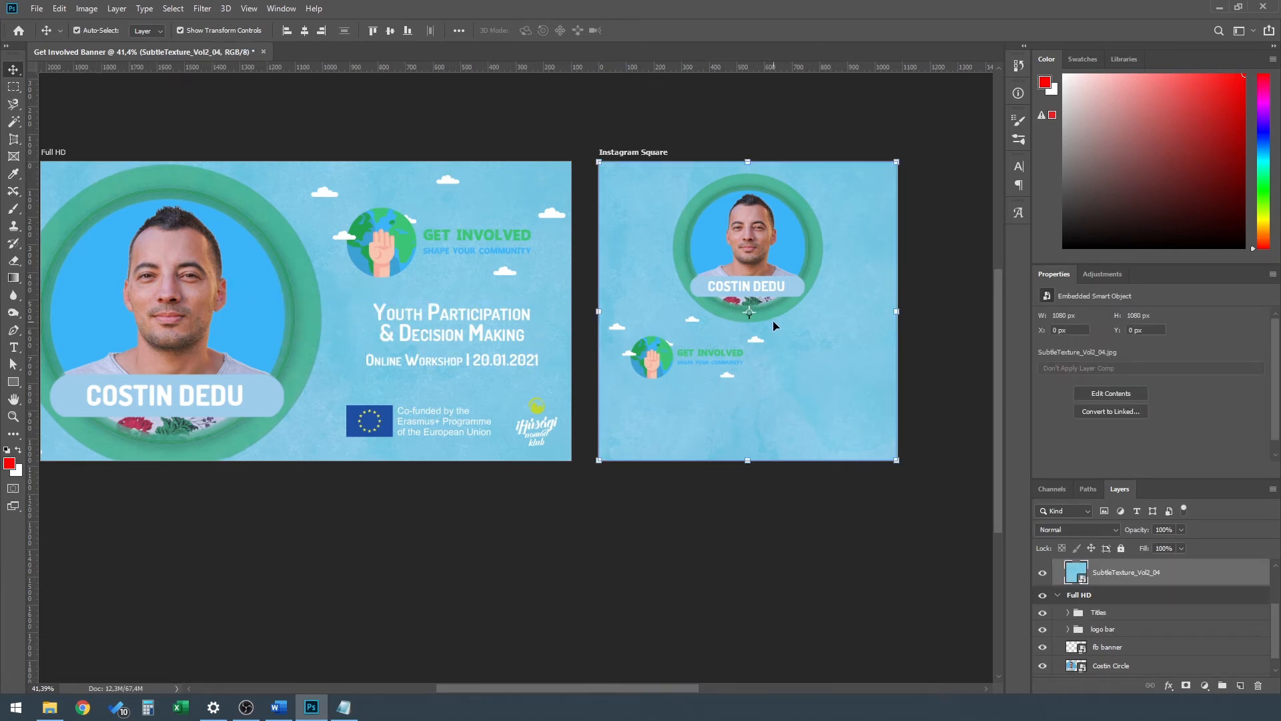
key(ctrl+v)
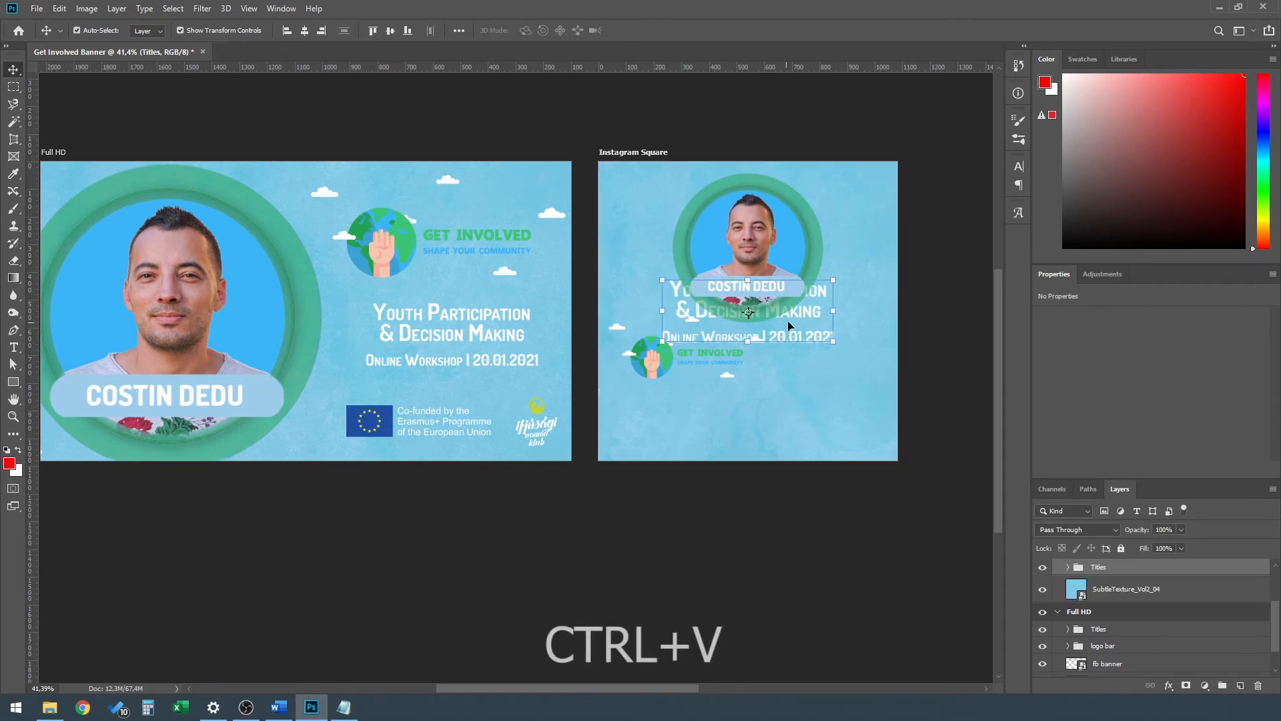
drag(812, 316, 809, 344)
key(ctrl+z)
Set Auto-Select to Group and scale the titles to 70% beside the GET INVOLVED logo.
click(160, 32)
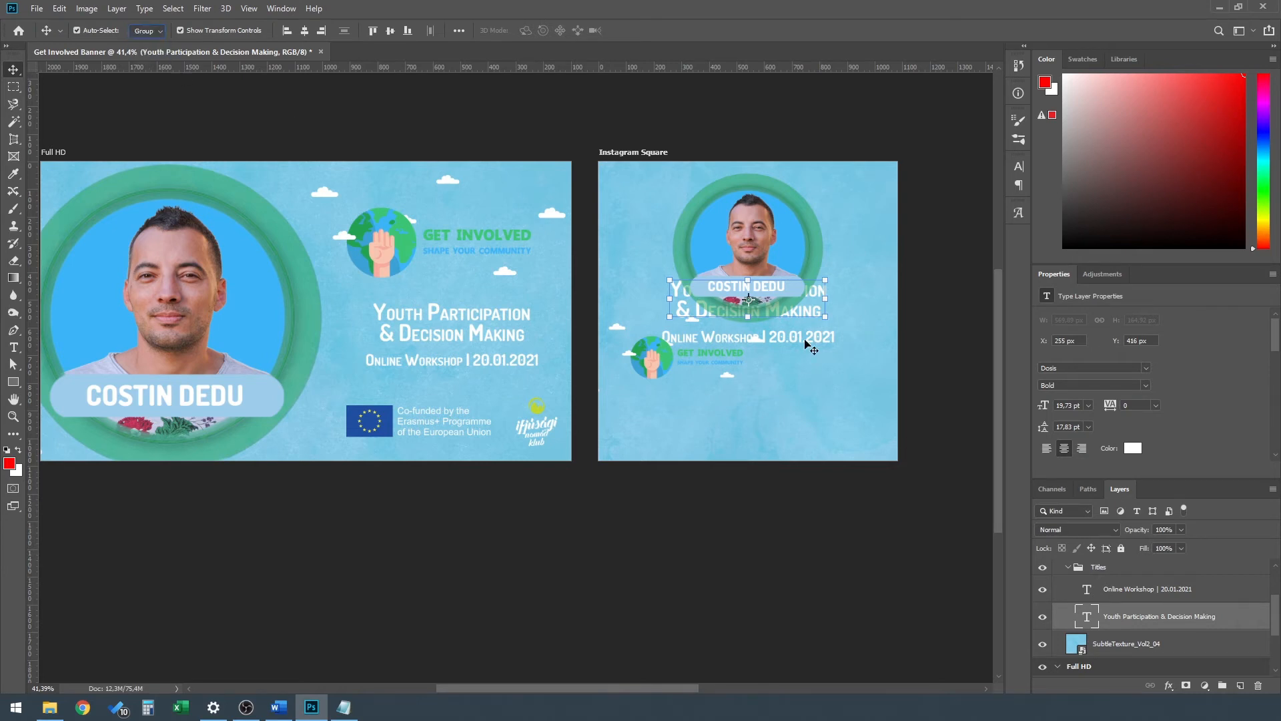
click(1109, 580)
drag(814, 318, 852, 355)
key(ctrl+t)
drag(825, 358, 855, 357)
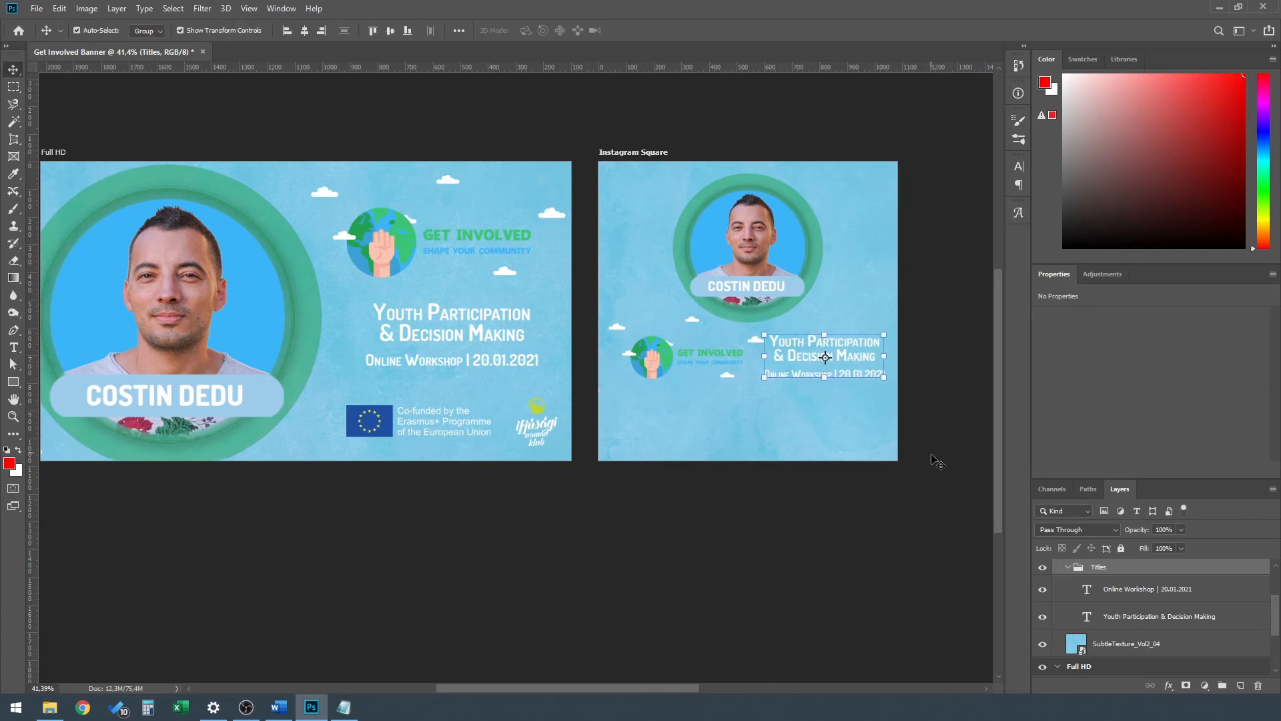
click(891, 539)
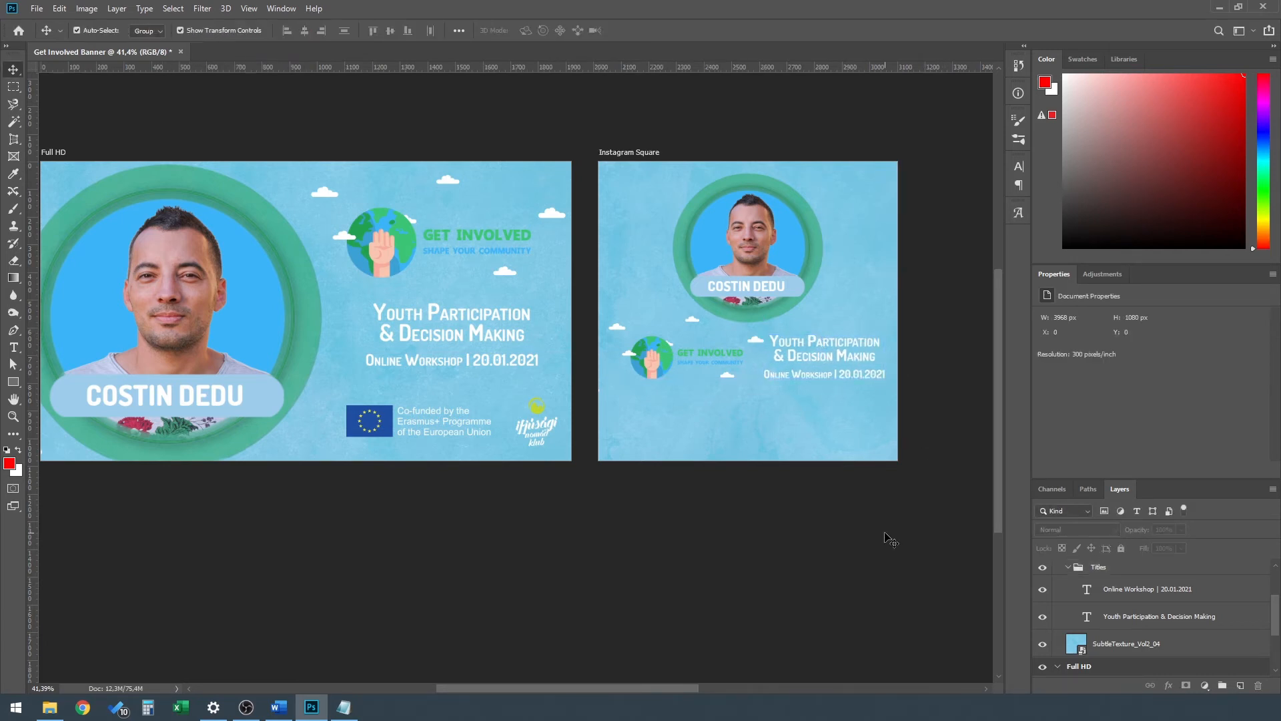
click(1062, 571)
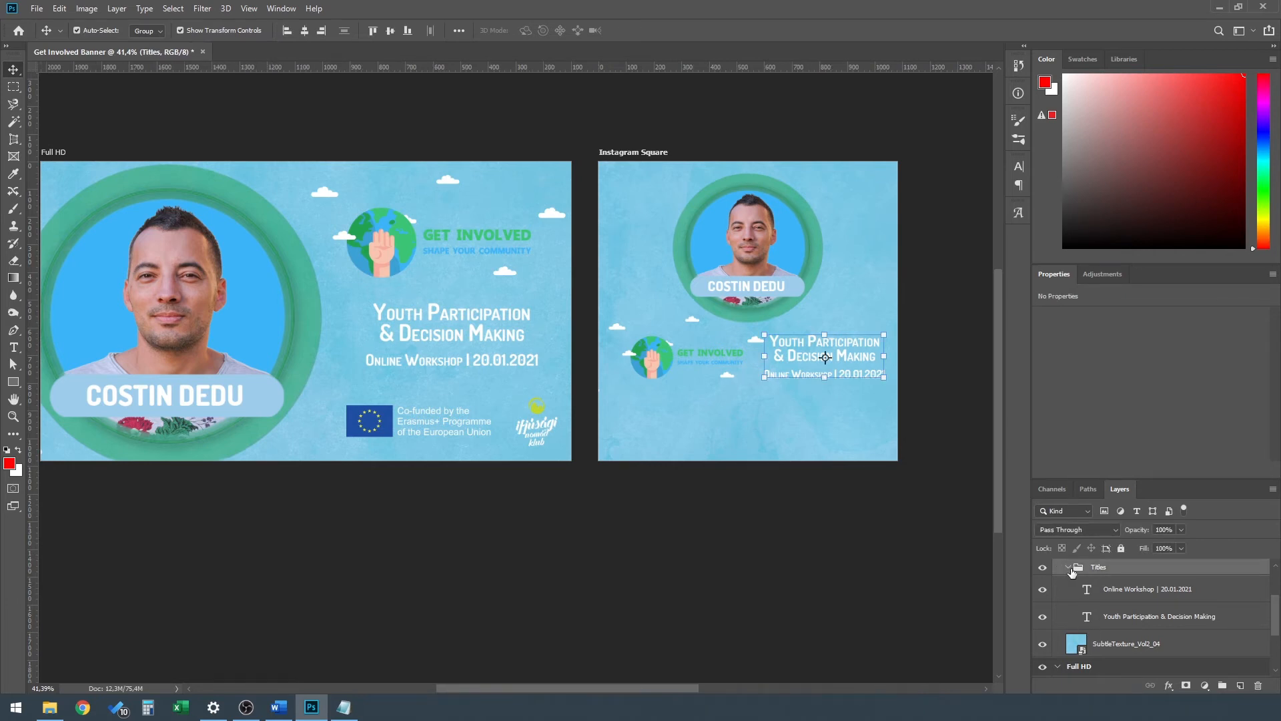
Copy the Erasmus+ logo bar and paste it along the bottom of Instagram Square.
click(1070, 568)
scroll(1111, 636, down, 1)
click(1106, 614)
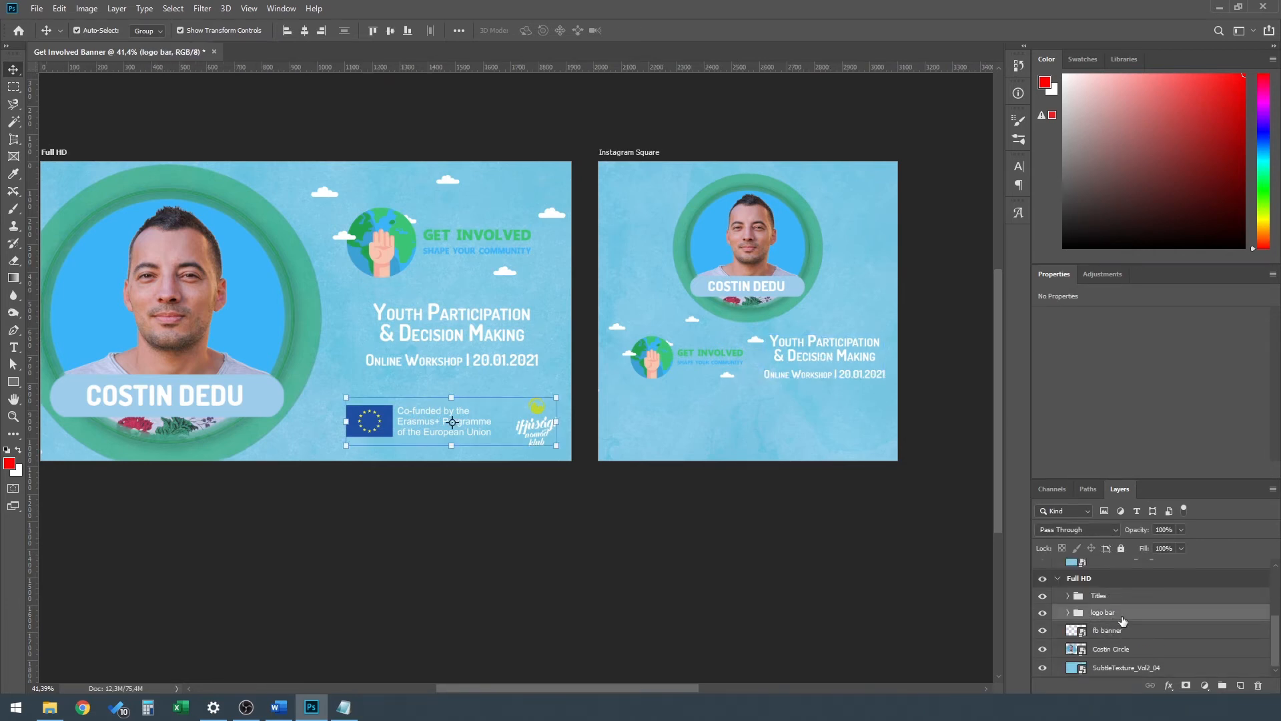
key(ctrl+c)
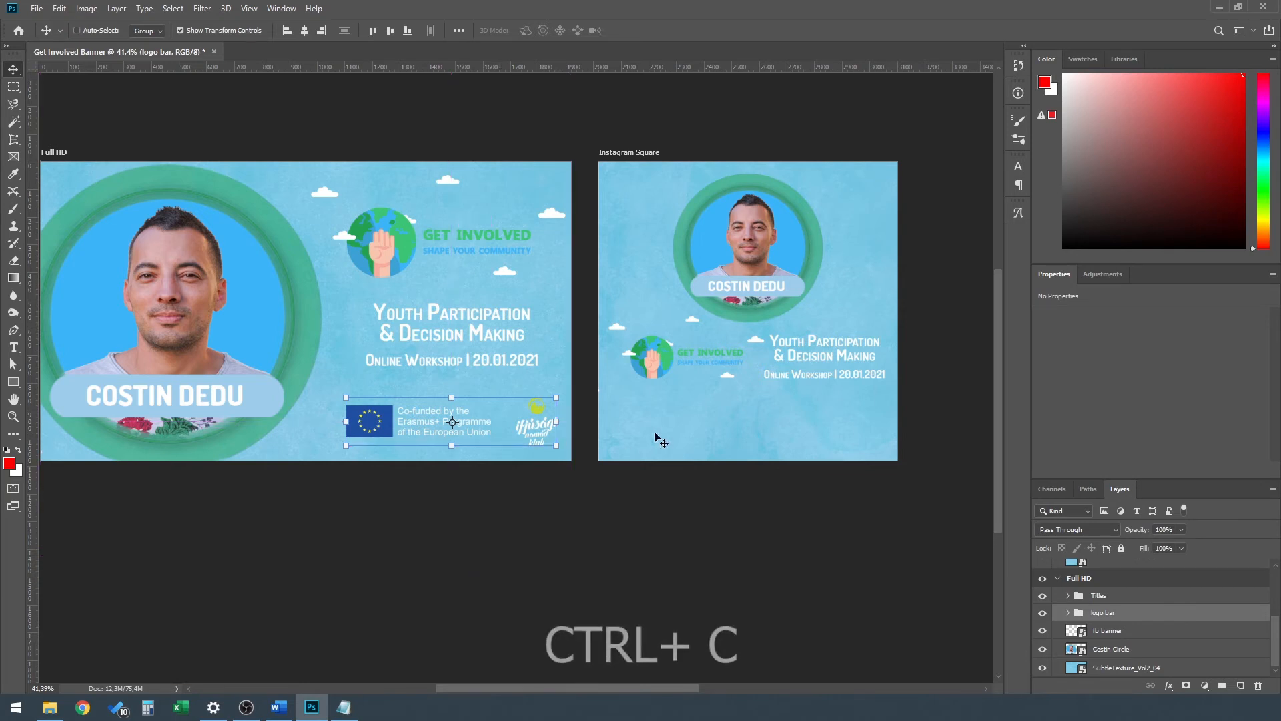
ctrl+click(798, 430)
key(ctrl+v)
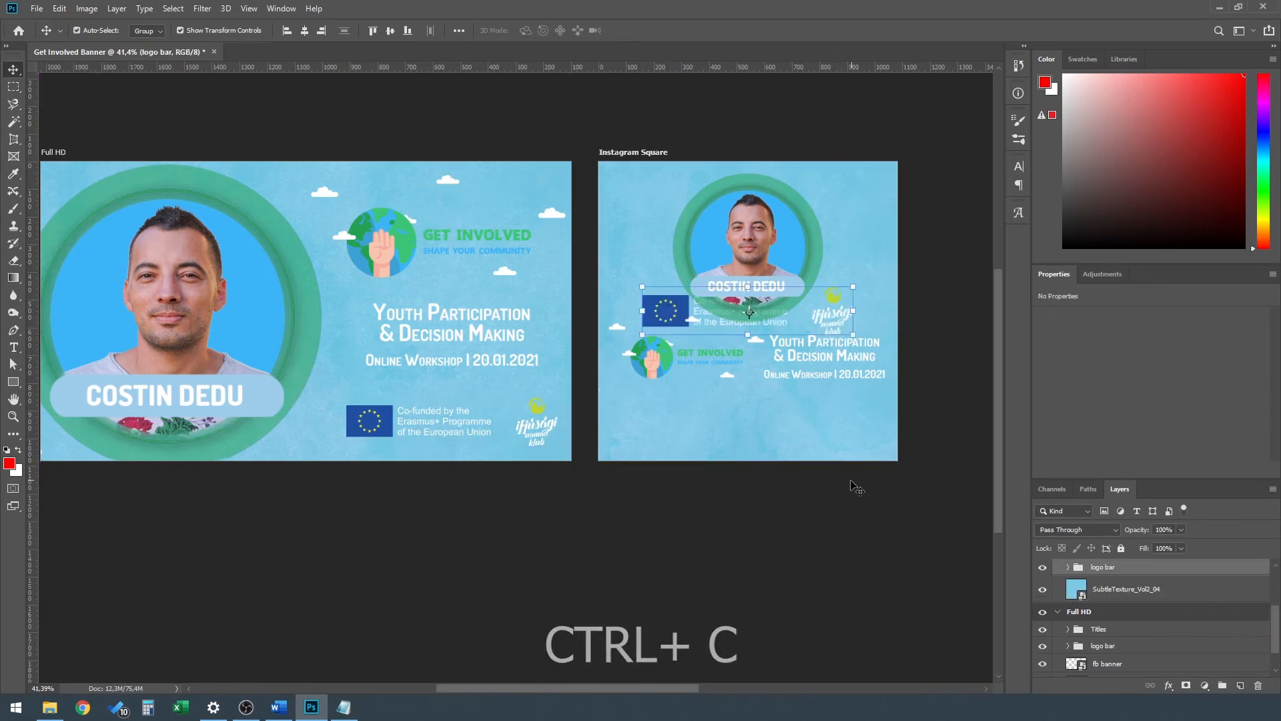
drag(834, 303, 834, 414)
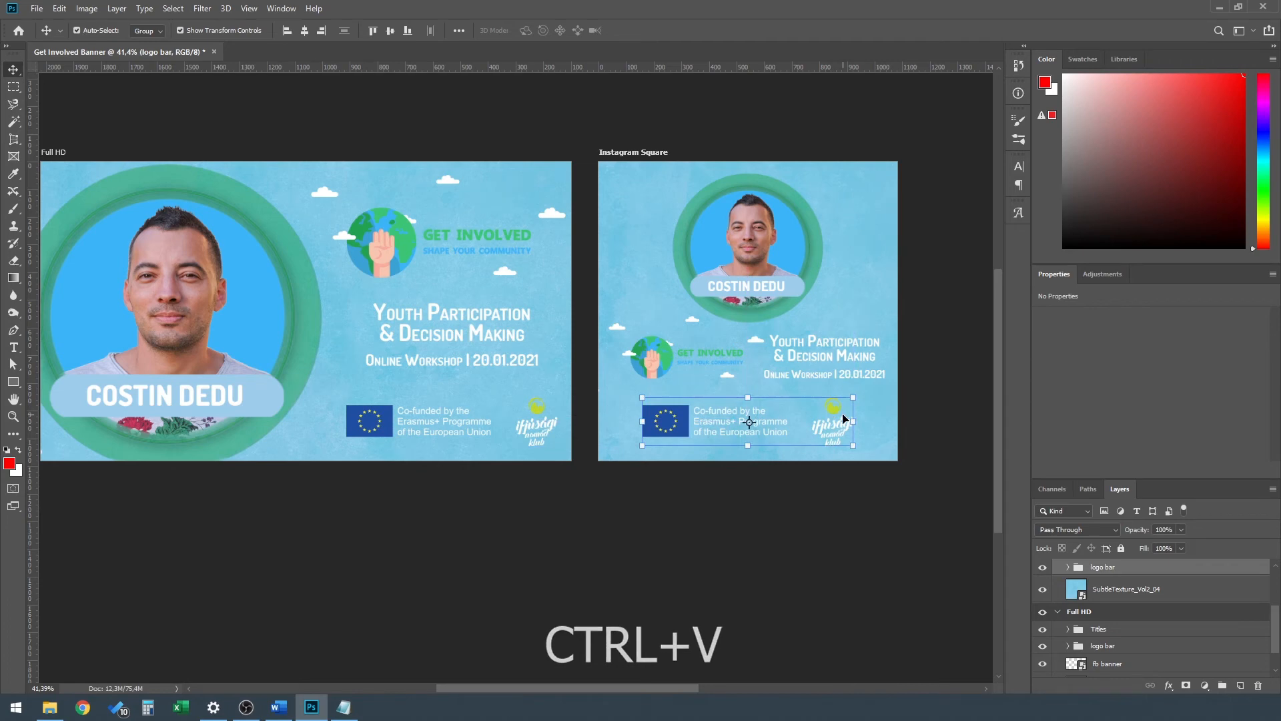
click(818, 511)
Zoom in on the Instagram Square and select the portrait circle.
scroll(767, 319, up, 2)
scroll(765, 321, up, 1)
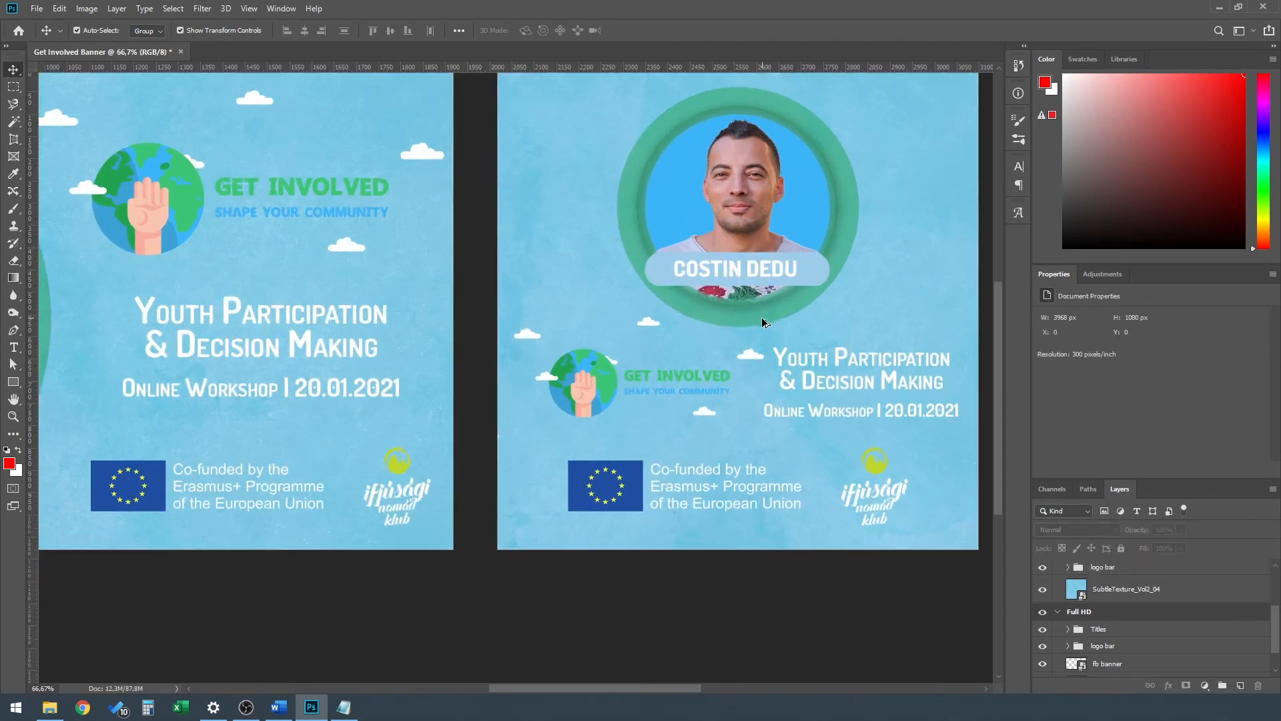
drag(921, 253, 813, 322)
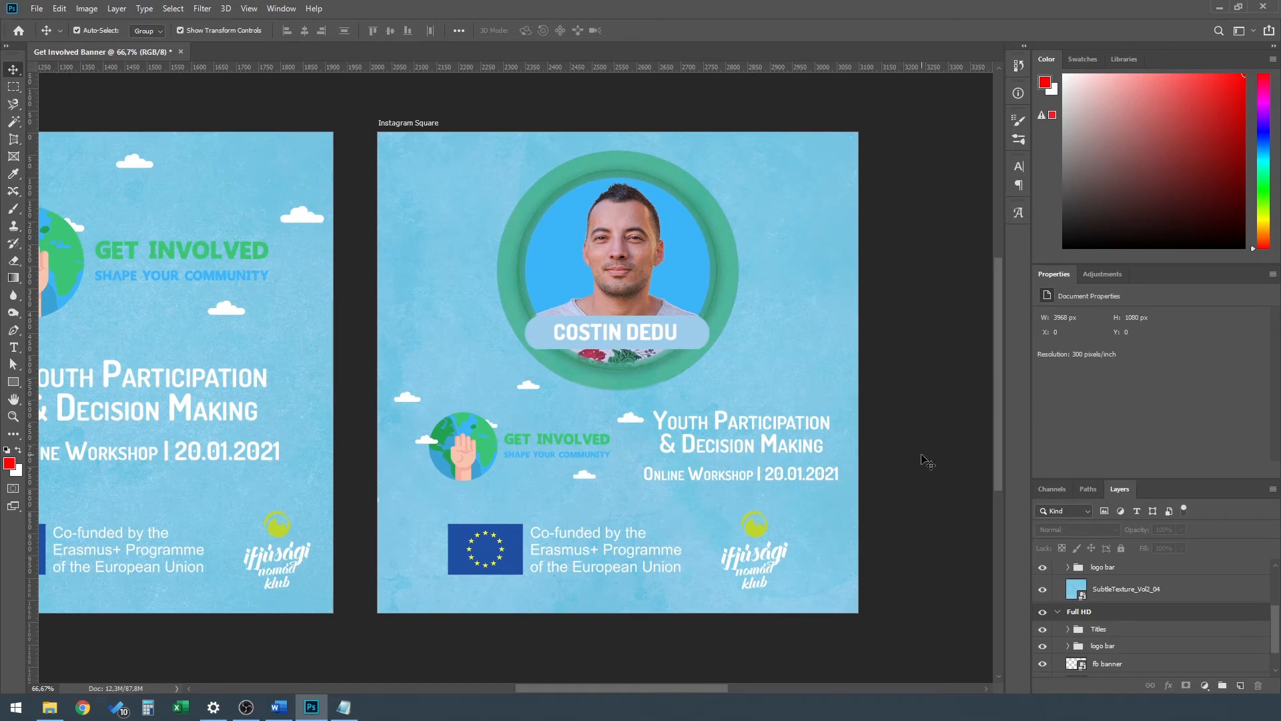
click(638, 250)
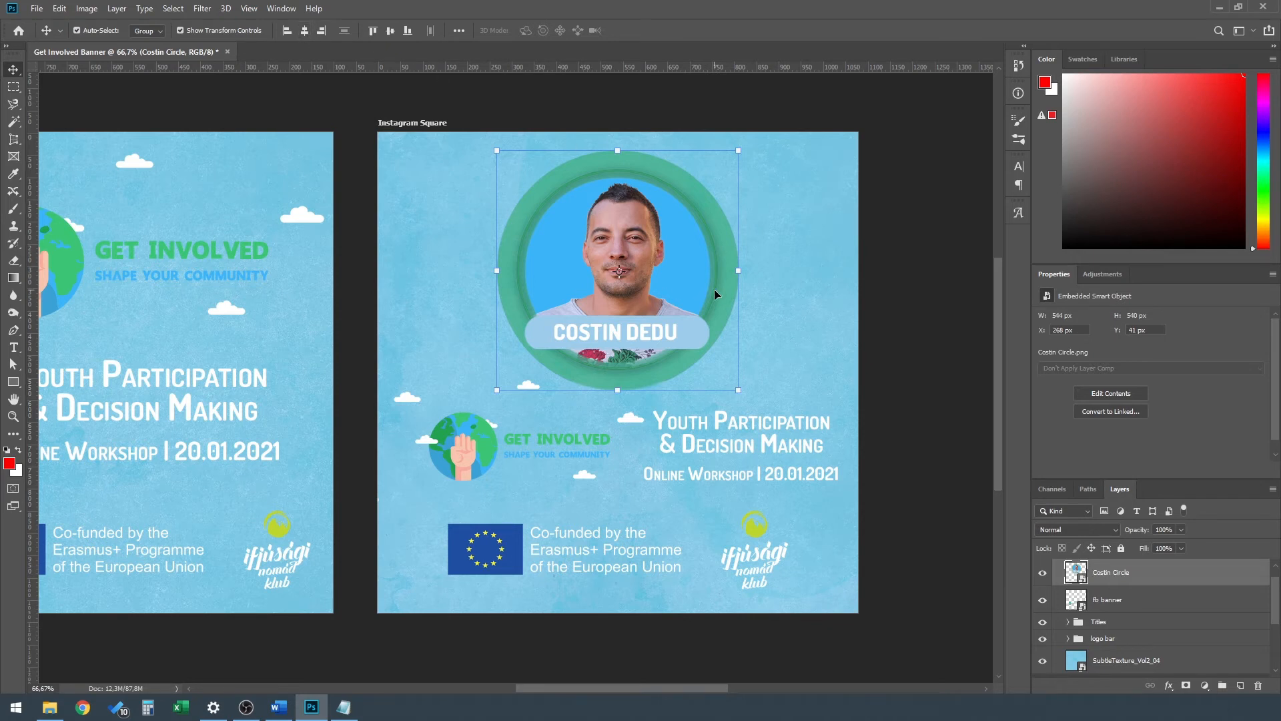
Centre the portrait circle horizontally on the Instagram Square.
drag(690, 259, 754, 258)
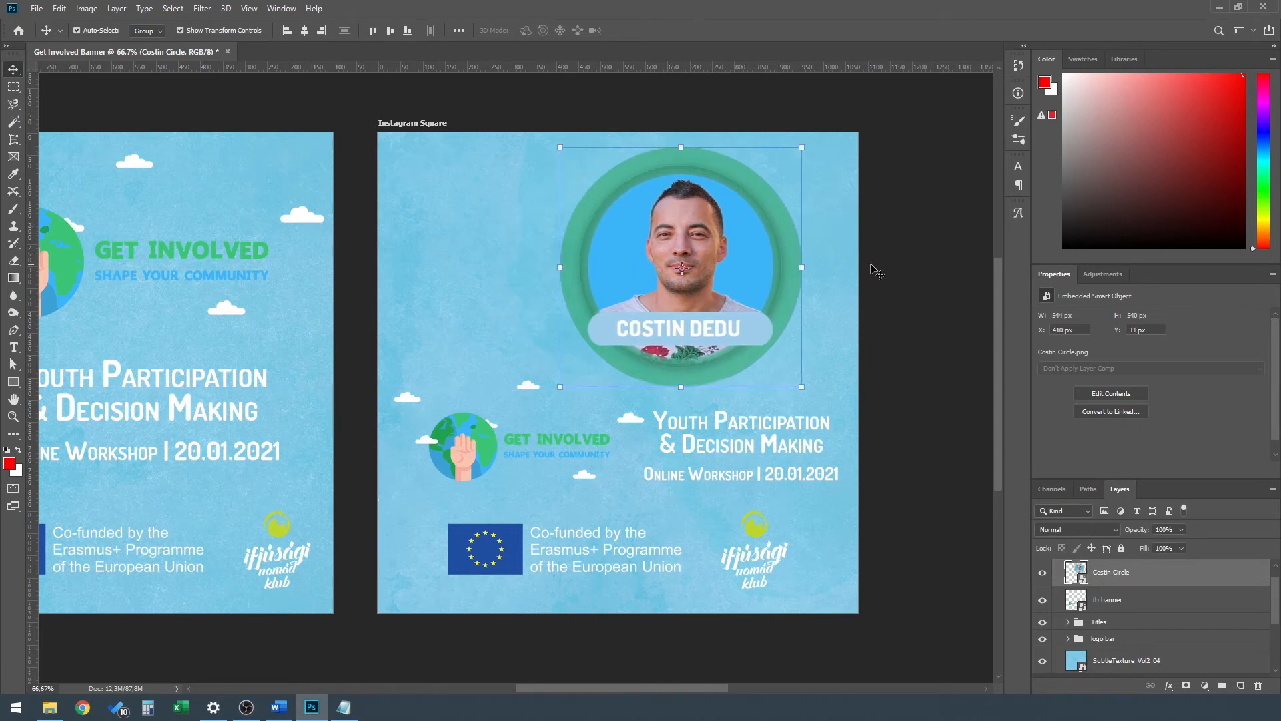
click(304, 32)
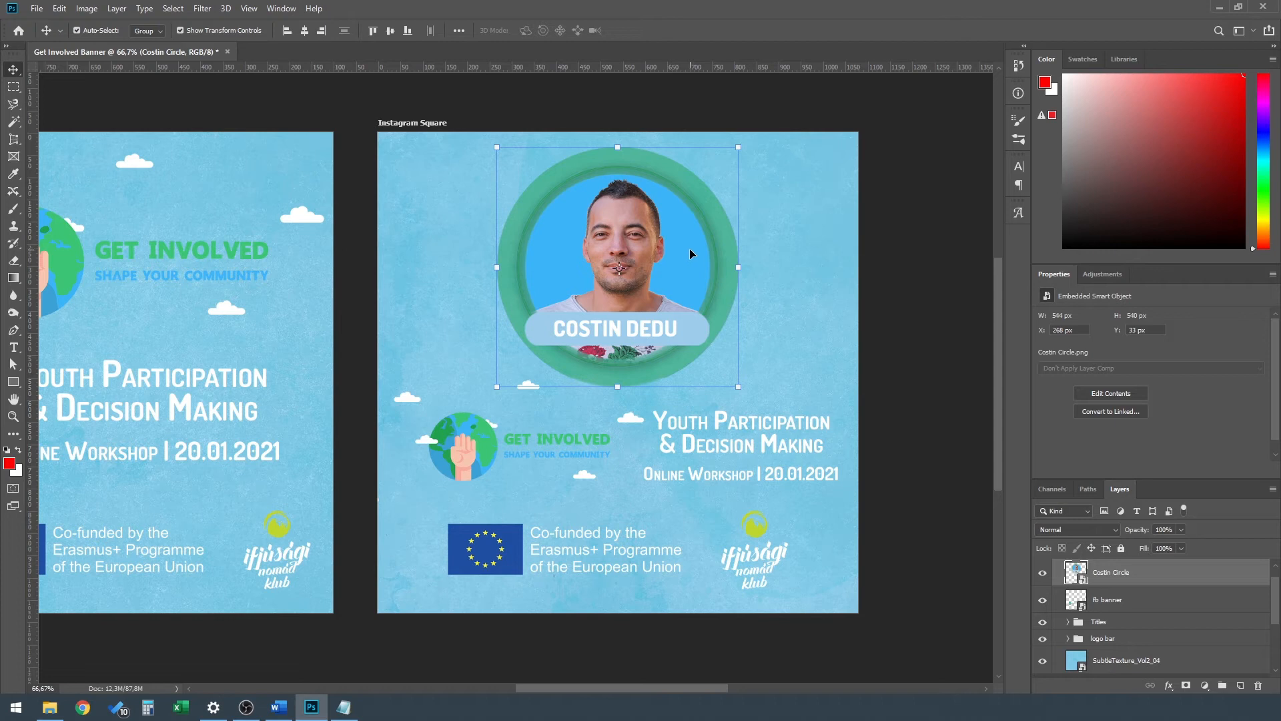
click(903, 274)
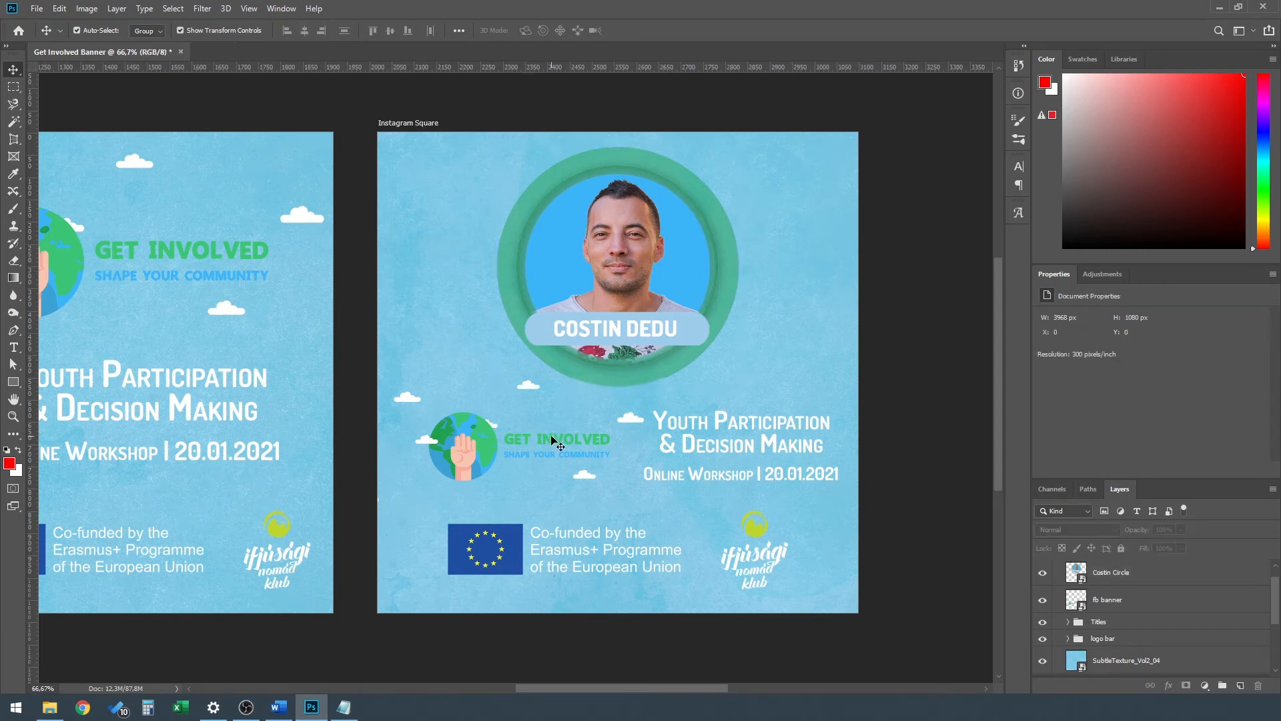
Shrink the GET INVOLVED graphic slightly to 7.50% and nudge it left and up.
click(495, 443)
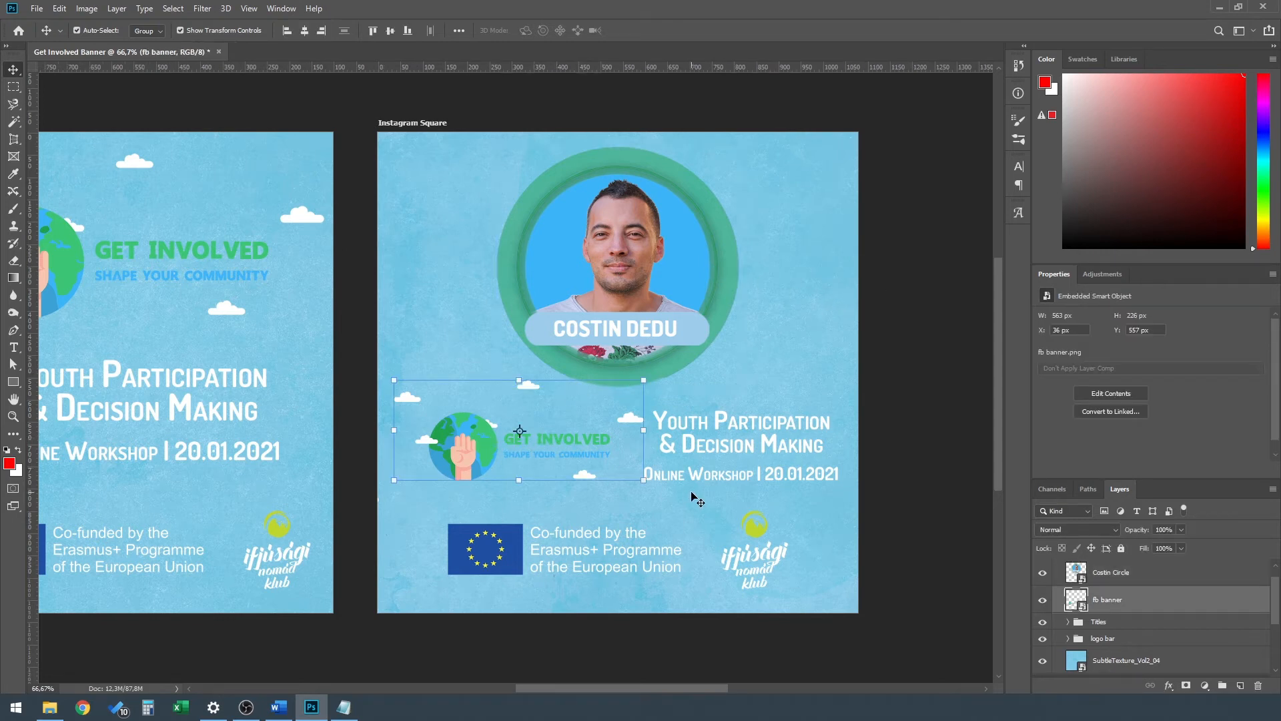
click(645, 379)
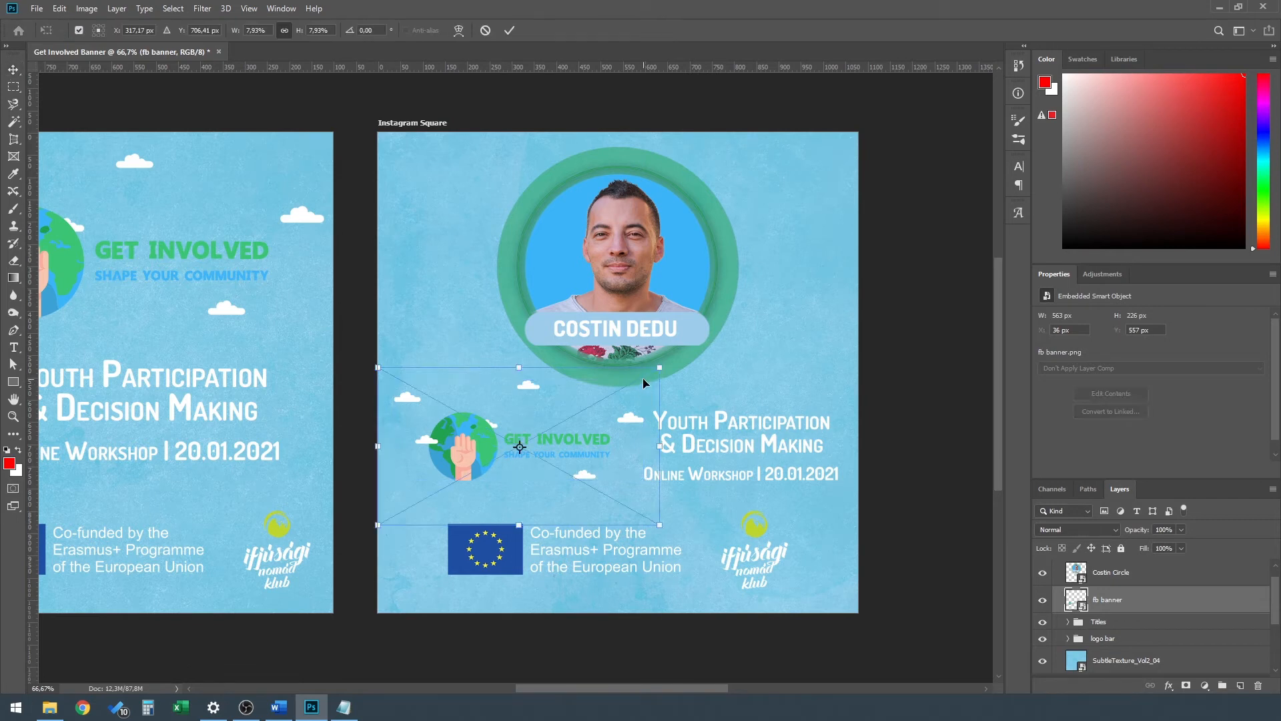
drag(657, 364, 641, 373)
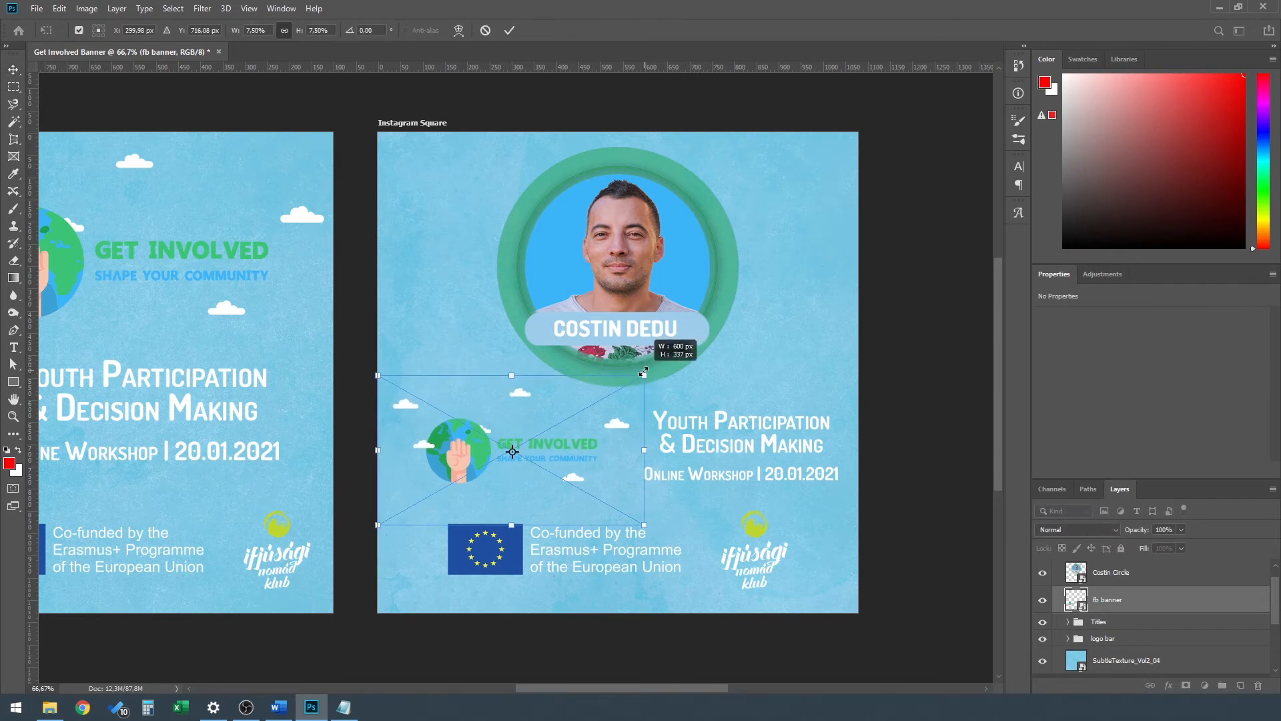
drag(489, 452, 471, 445)
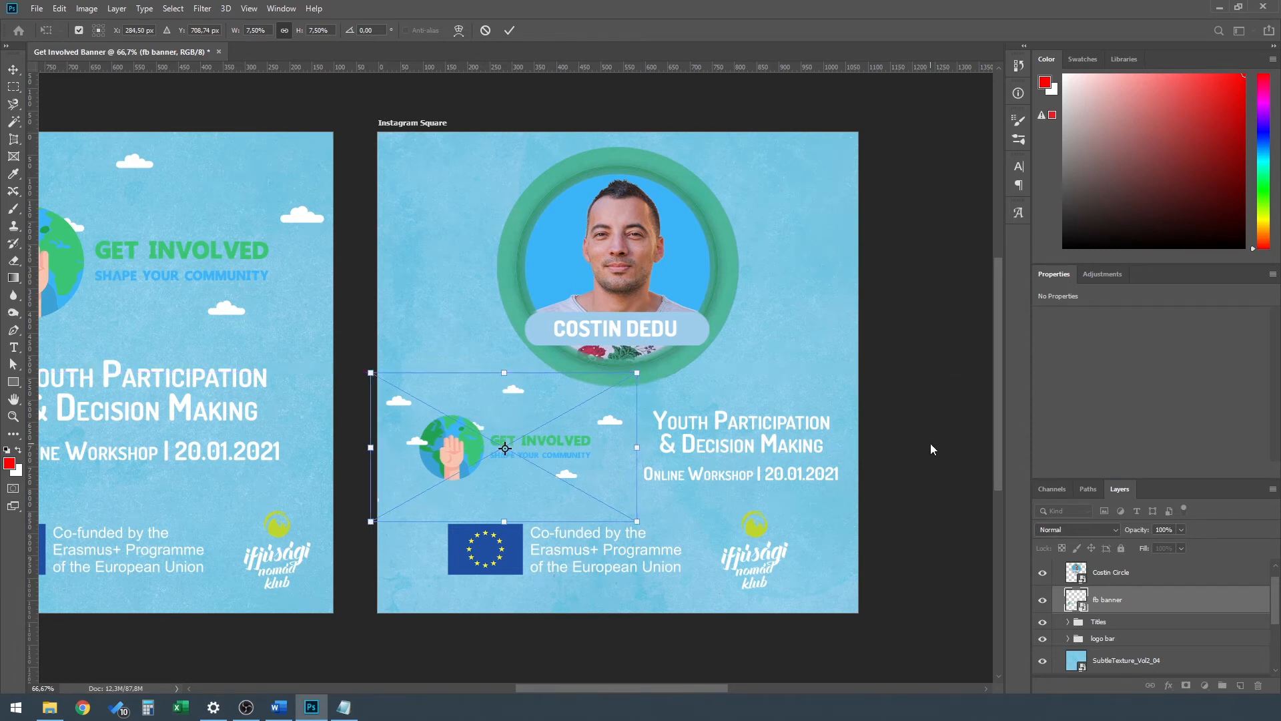
key(Return)
Reposition the Titles block beside the GET INVOLVED graphic, then select the texture background.
click(706, 444)
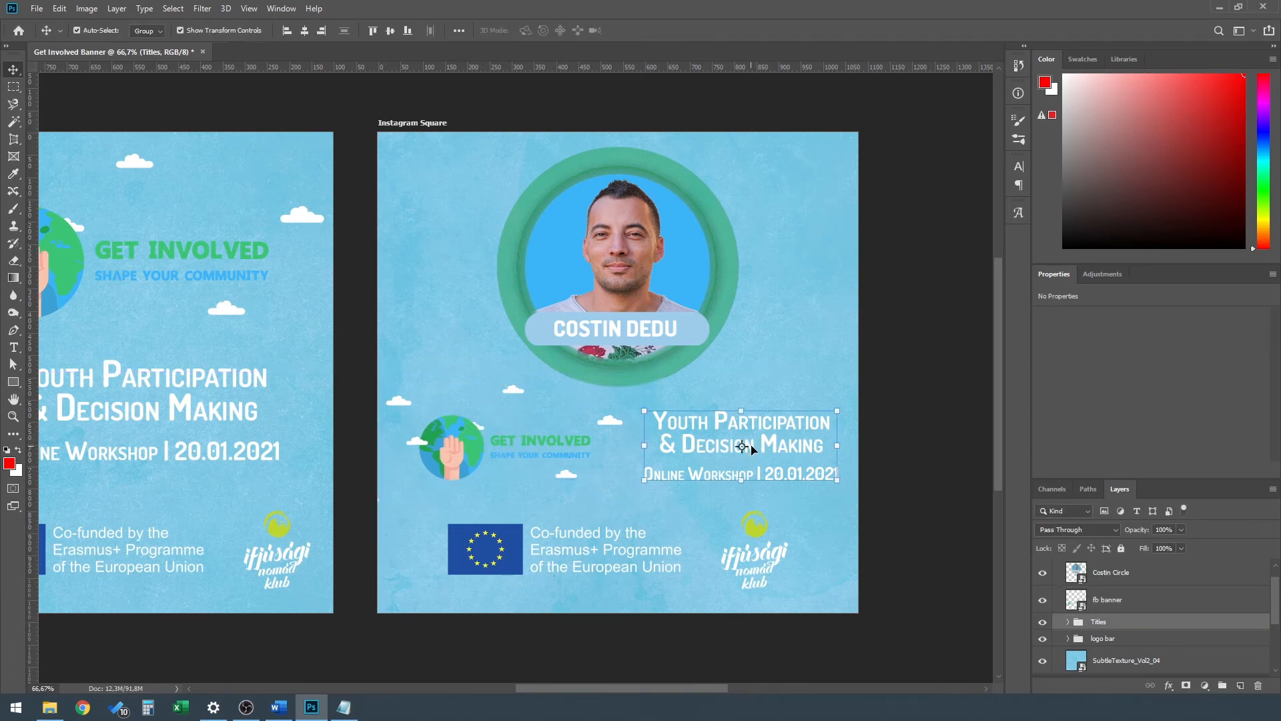
drag(767, 446, 767, 442)
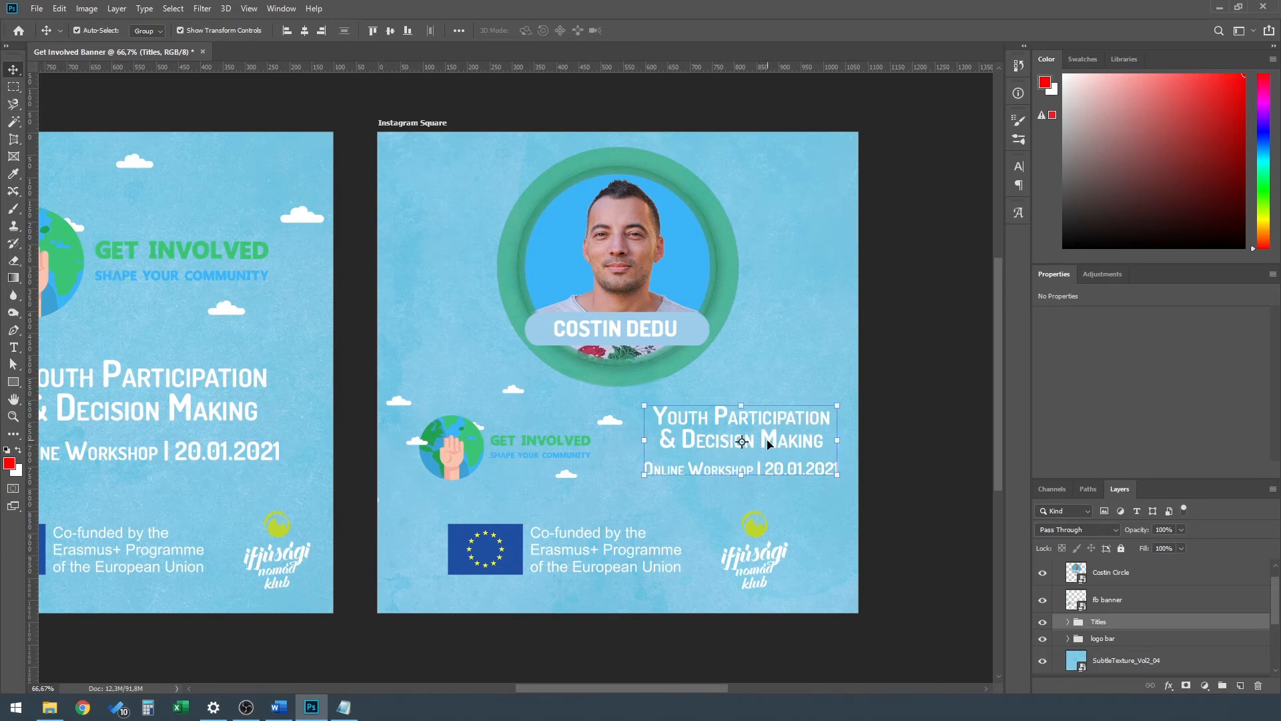
click(956, 457)
click(510, 446)
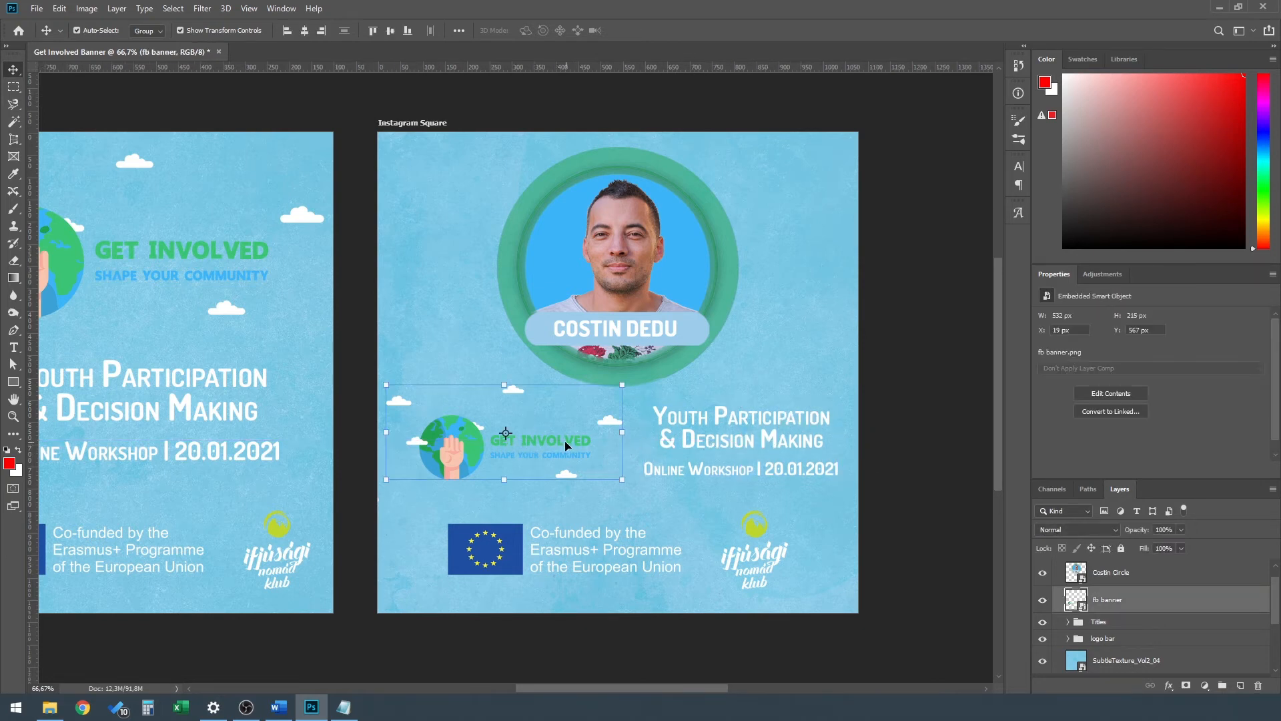
click(746, 452)
drag(747, 452, 795, 453)
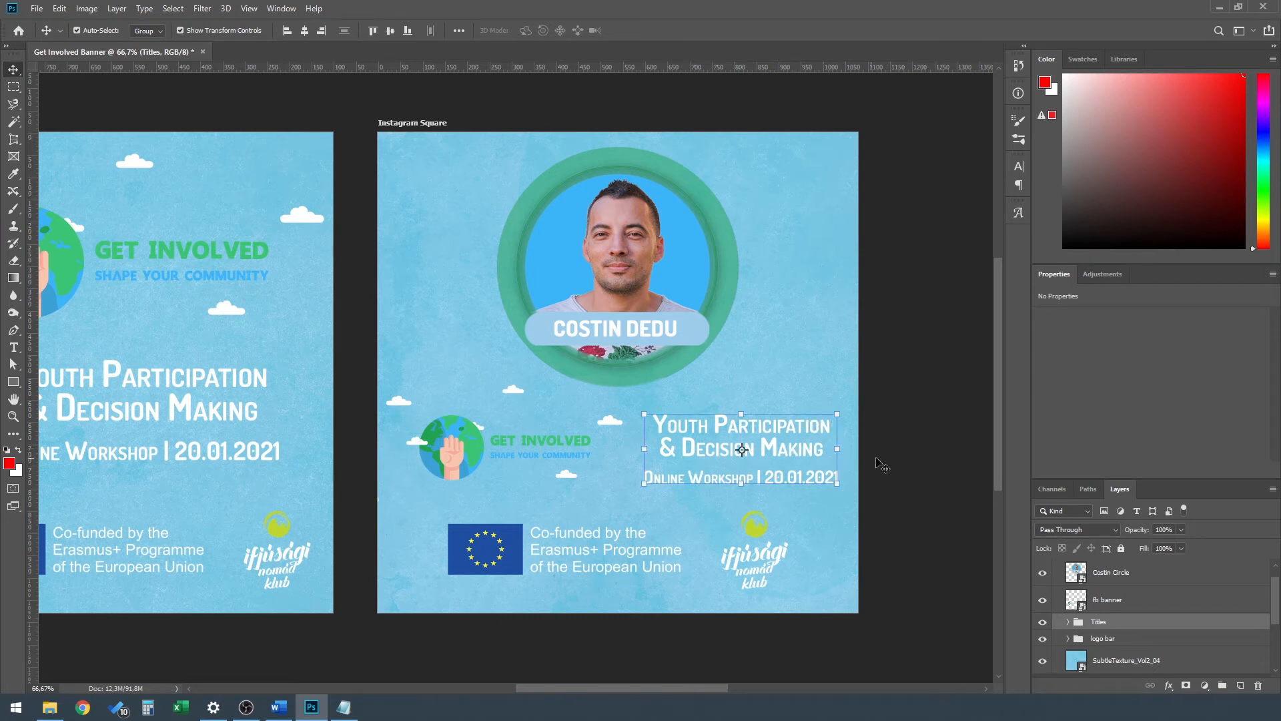
click(881, 463)
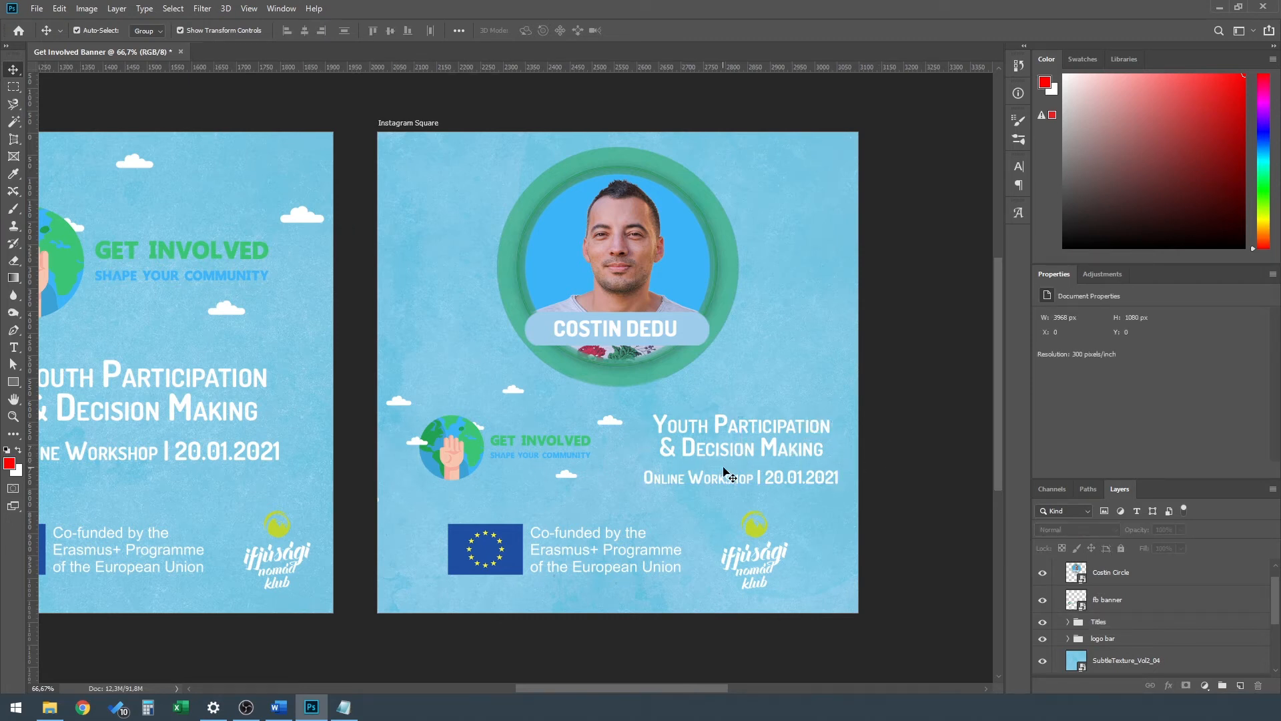
click(697, 565)
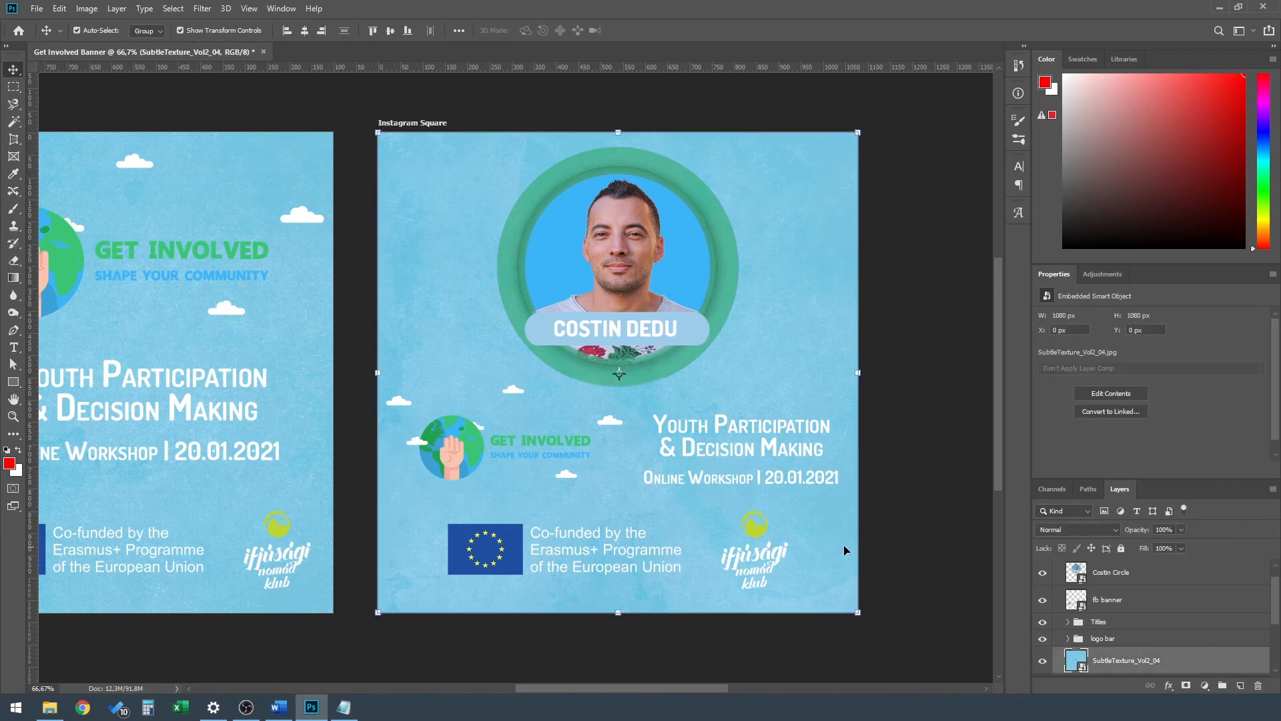
Scale the Erasmus+ logo bar down in two passes to about 93.5%.
click(752, 532)
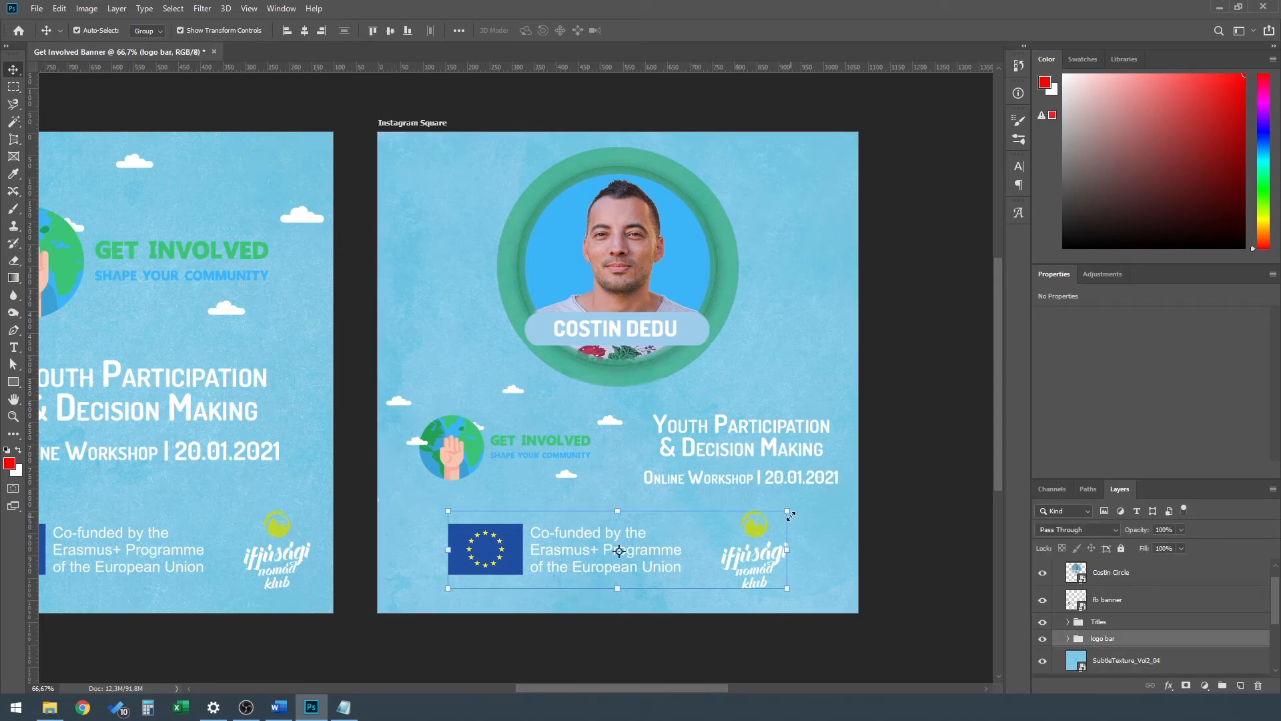
drag(790, 510, 774, 520)
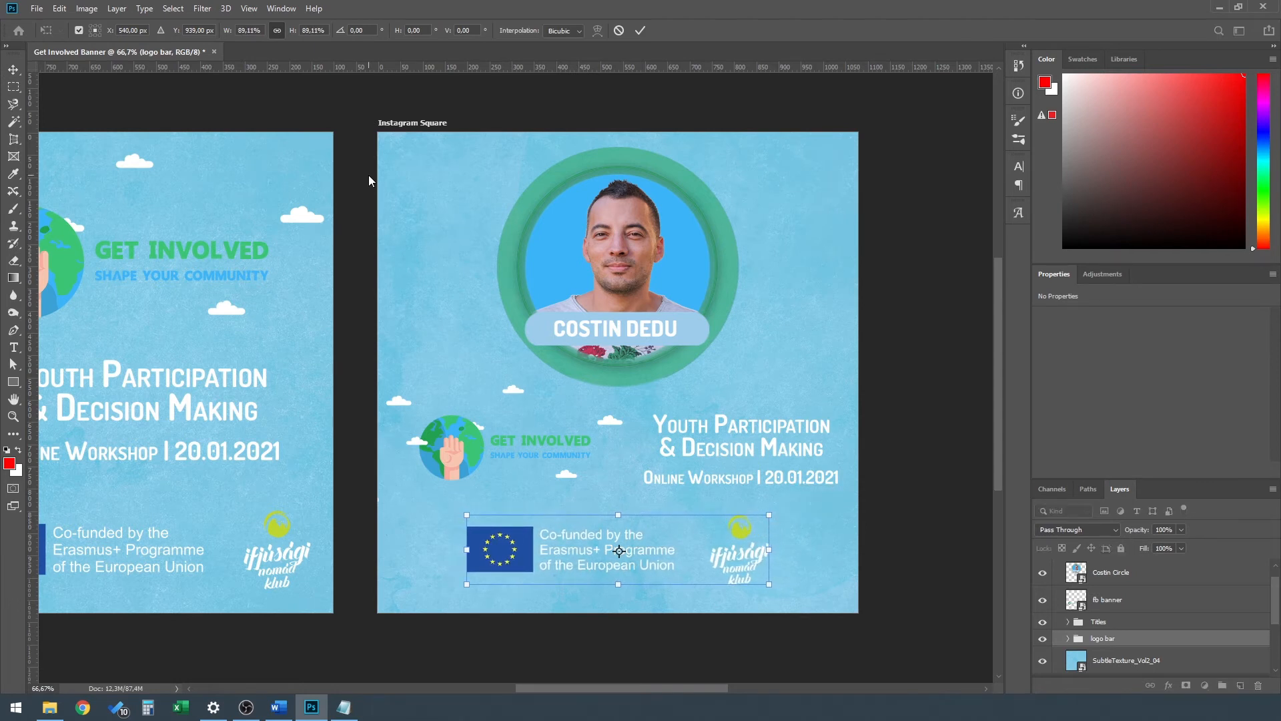
click(640, 30)
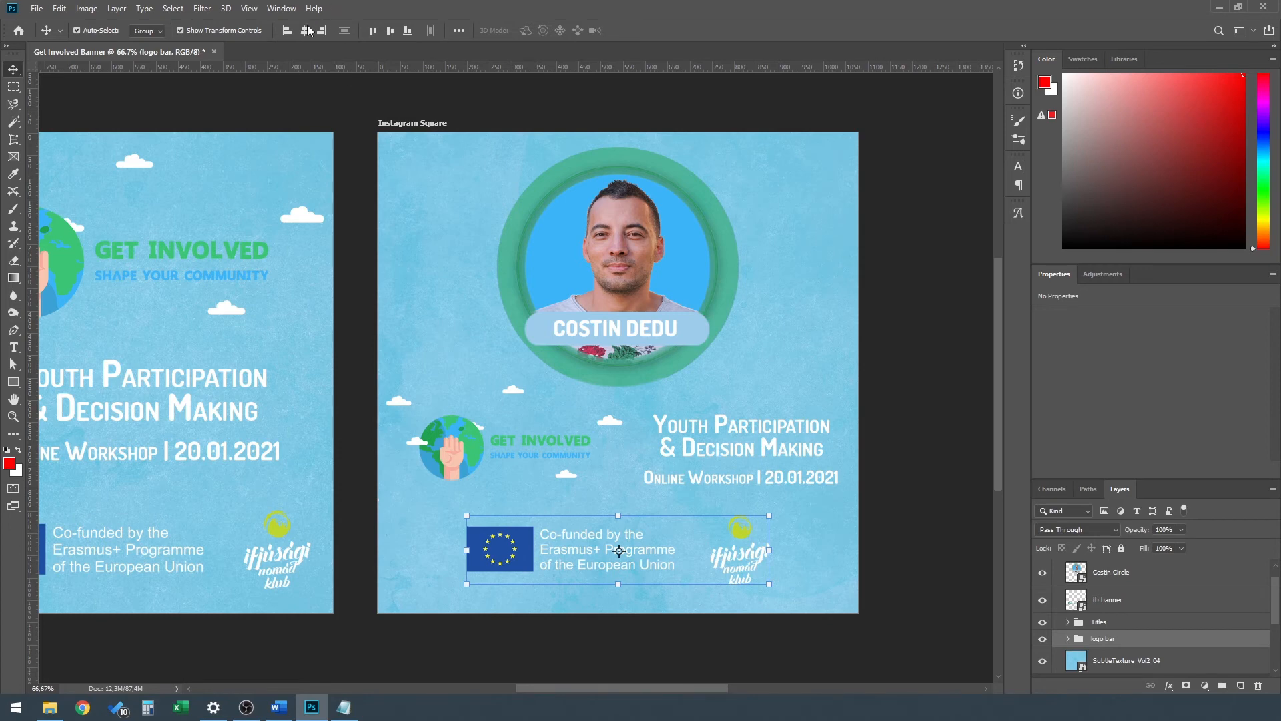
click(770, 513)
drag(769, 514, 759, 517)
click(872, 489)
click(733, 657)
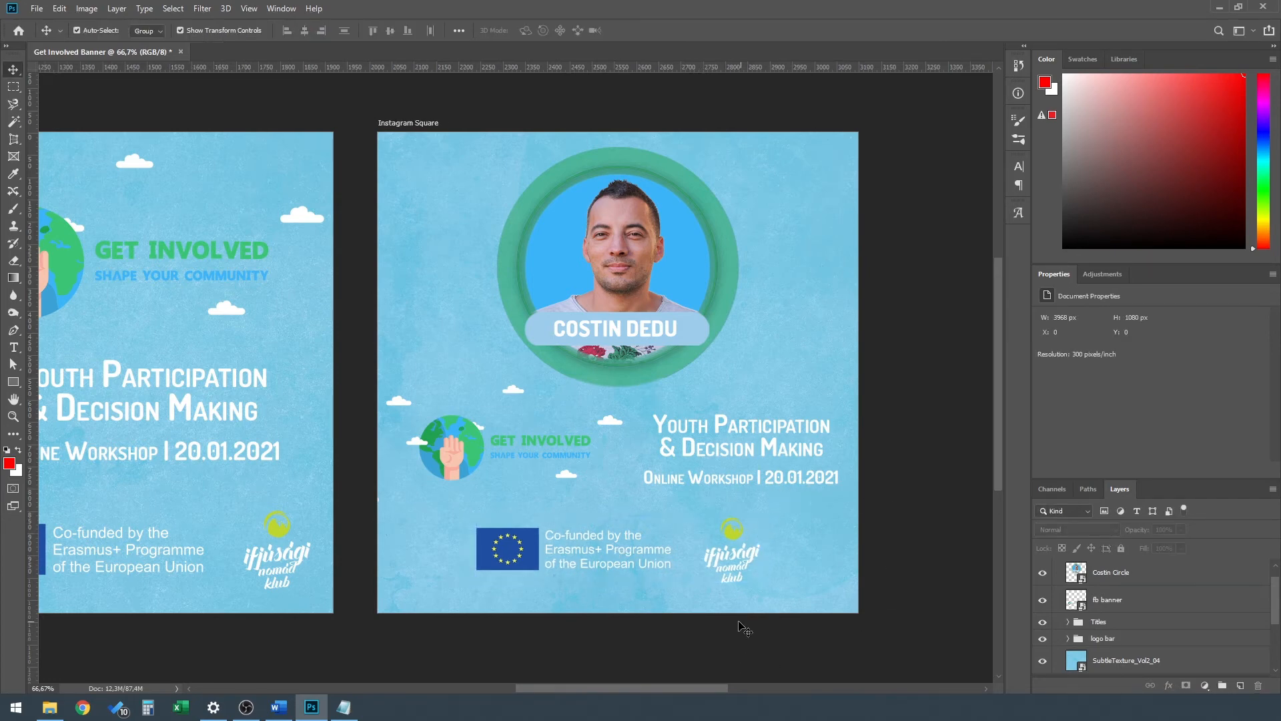
scroll(528, 470, down, 2)
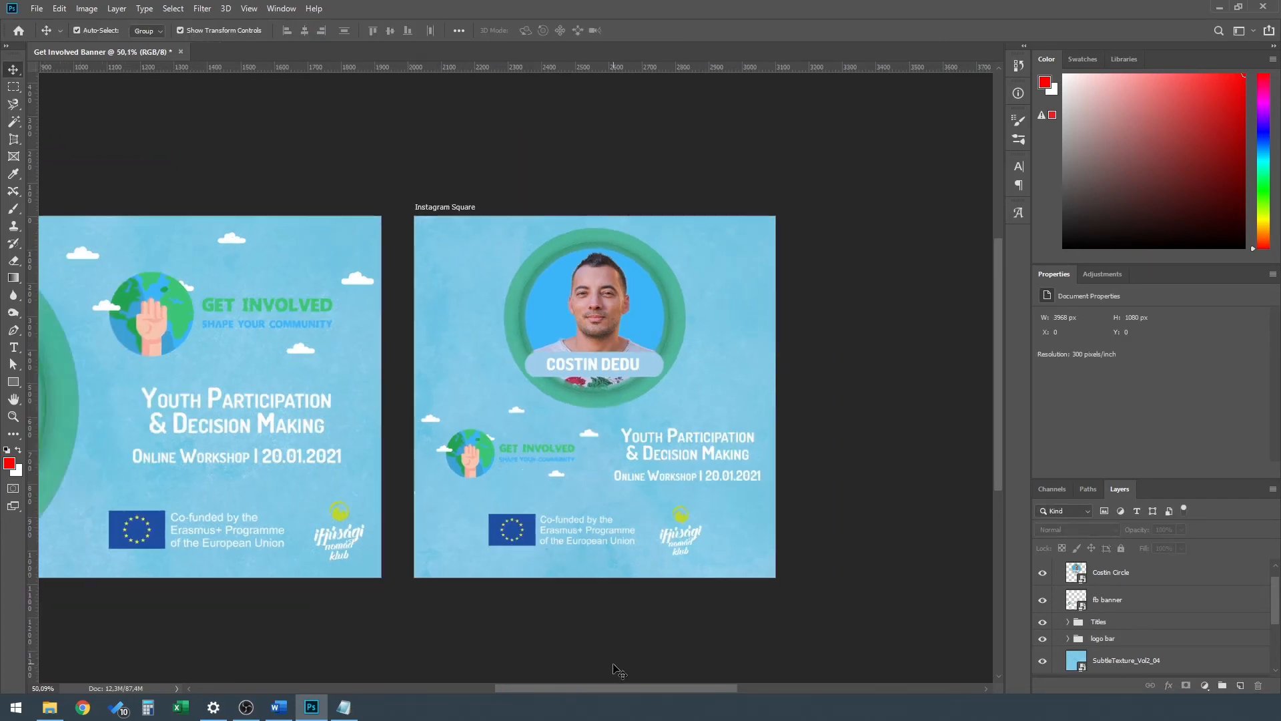
Select the Instagram Square artboard and add a blank Artboard 1 to its right.
mouse_move(615, 688)
mouse_down()
mouse_move(530, 671)
mouse_move(654, 690)
mouse_move(633, 690)
mouse_up()
click(378, 207)
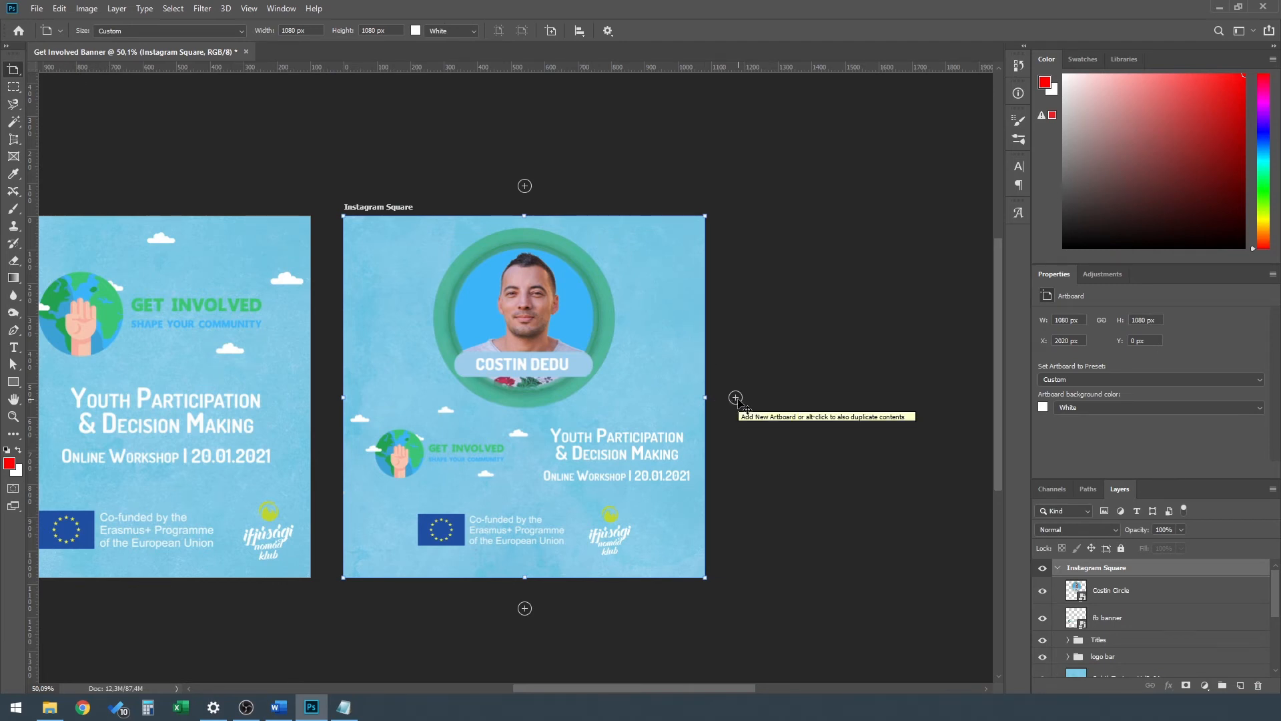
click(735, 397)
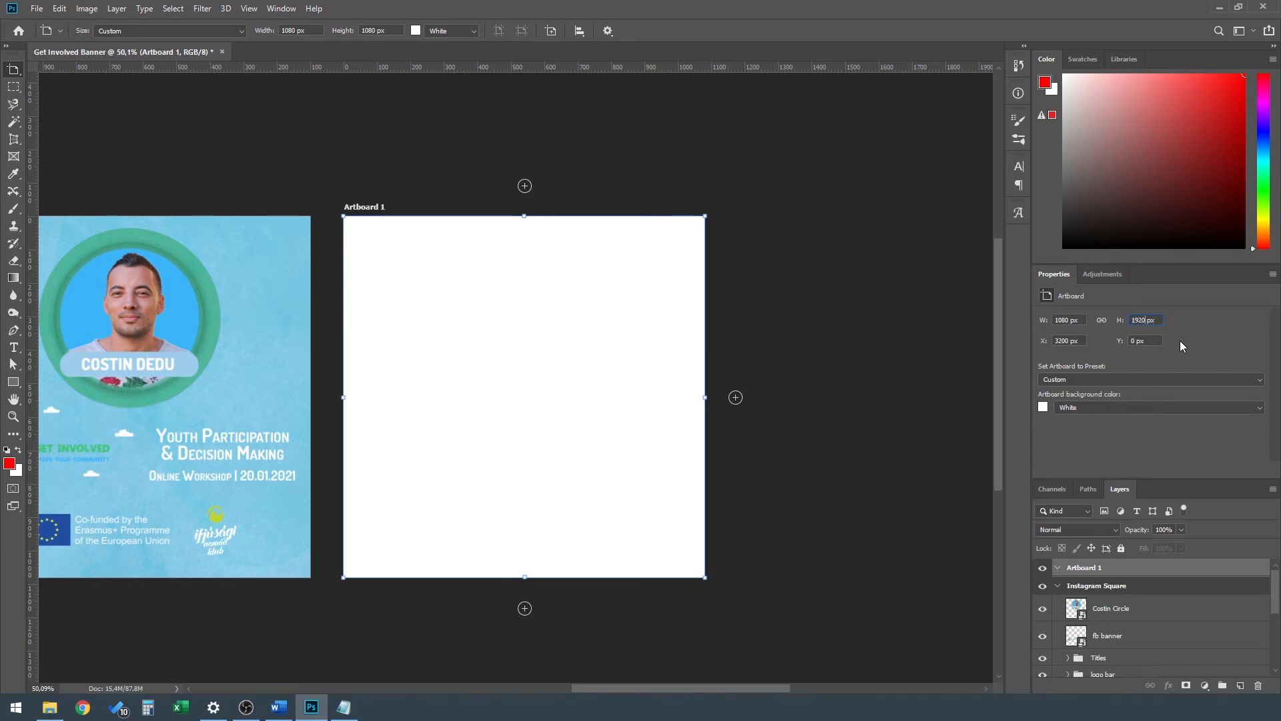
Apply the 1920 px artboard height and move Artboard 1 up beside the other artboards.
key(Return)
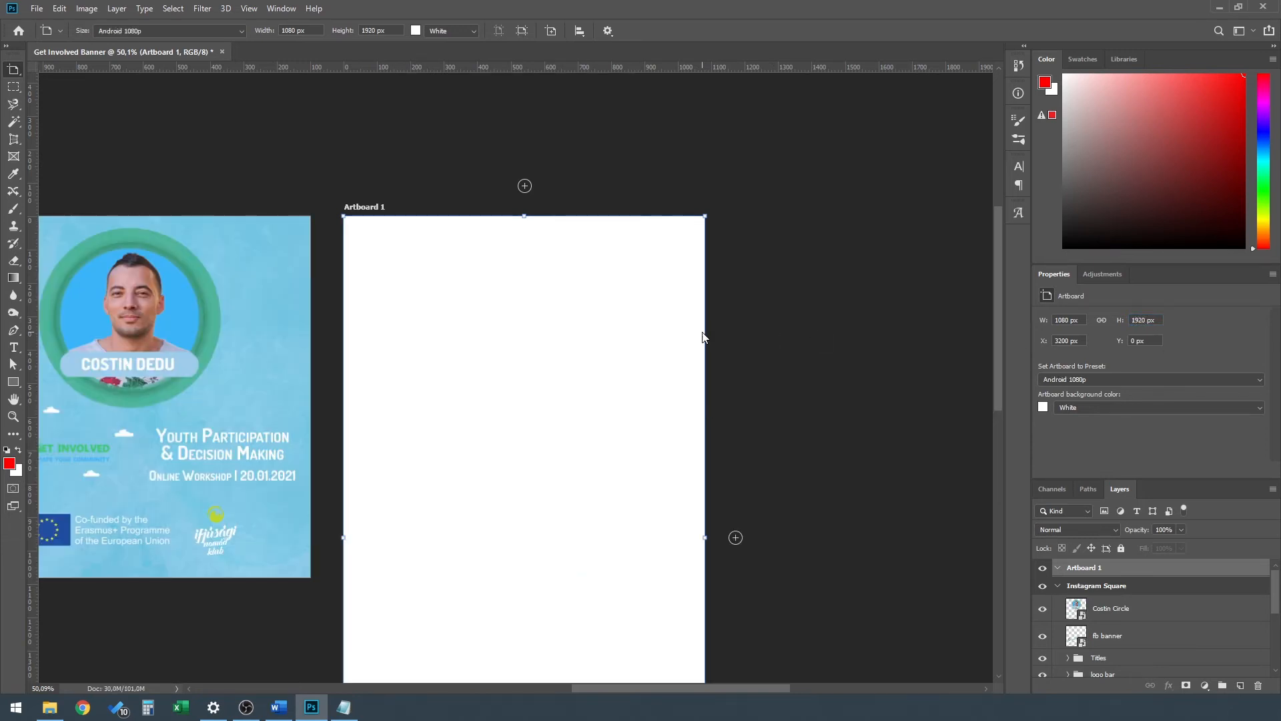
scroll(702, 337, down, 1)
scroll(730, 343, down, 3)
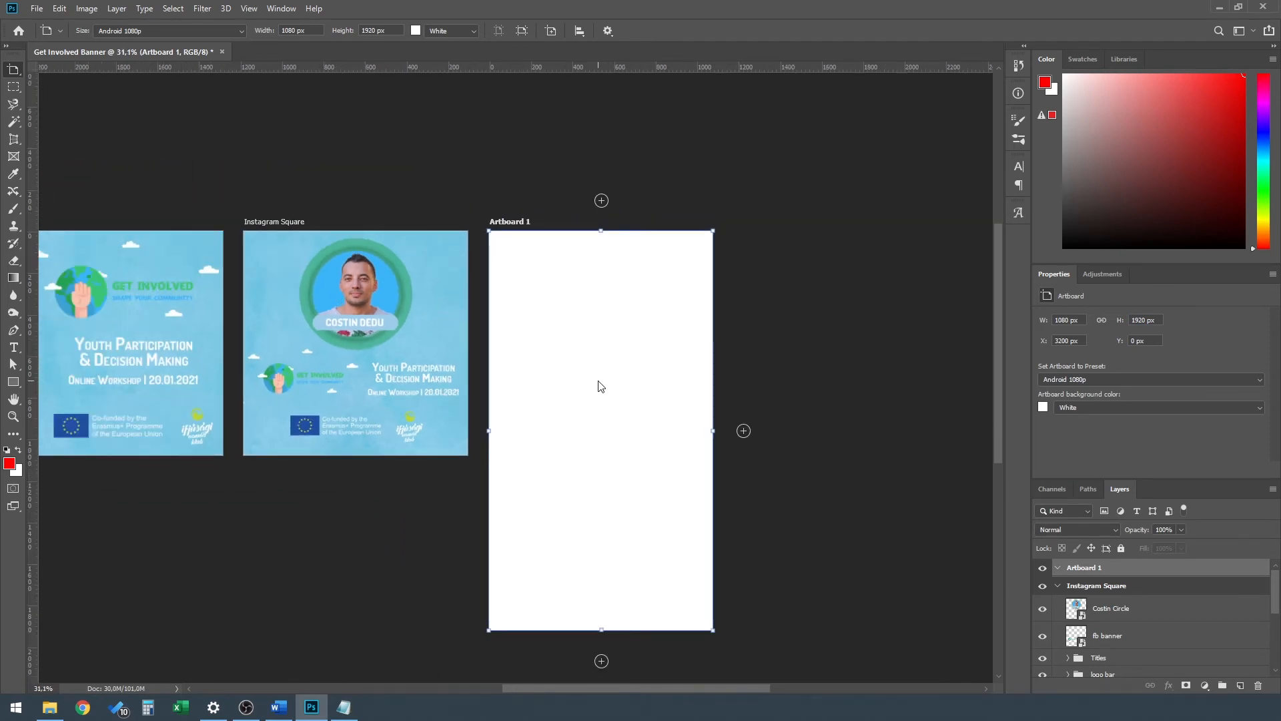
key(v)
click(633, 364)
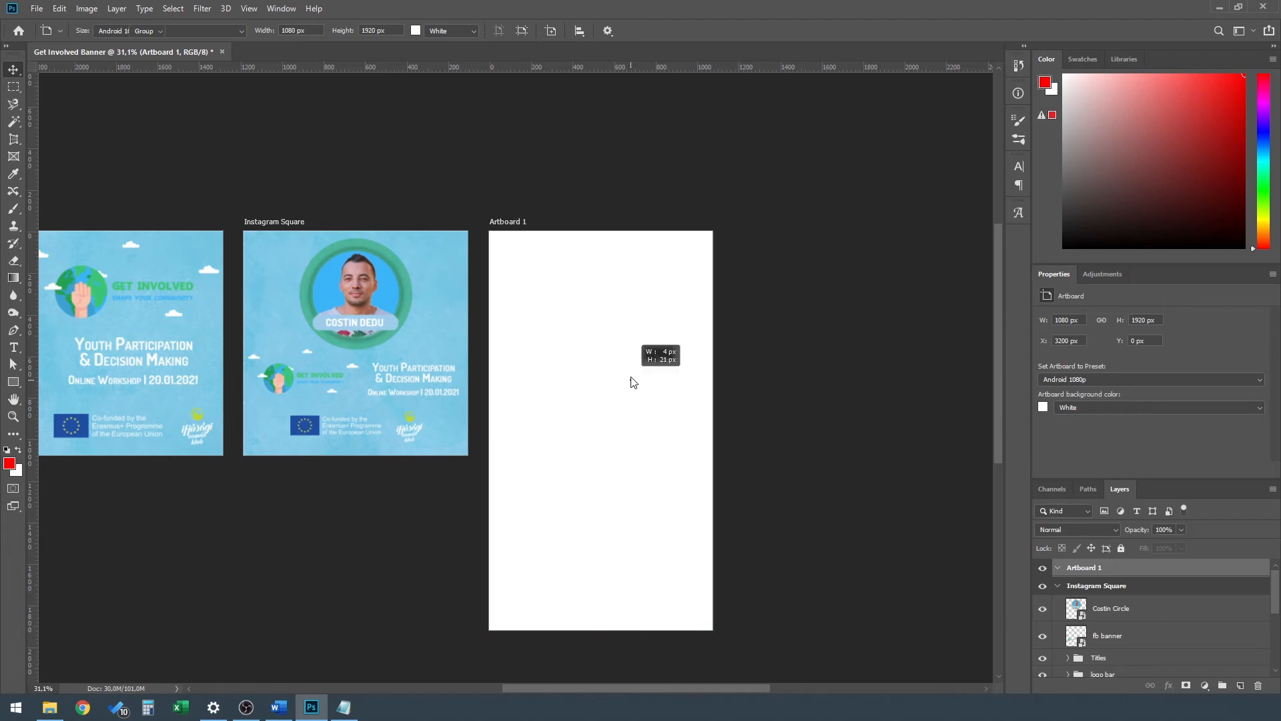
click(586, 280)
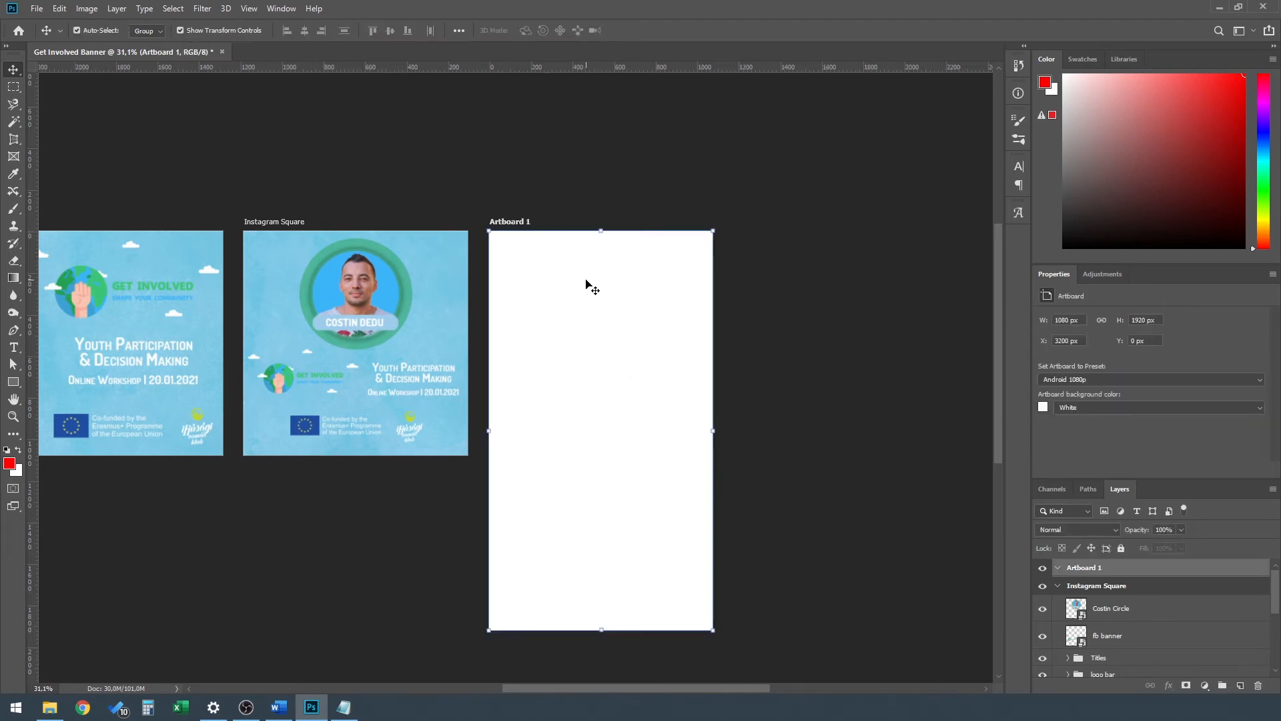
drag(606, 395, 602, 362)
click(595, 266)
drag(512, 217, 513, 133)
drag(658, 688, 595, 667)
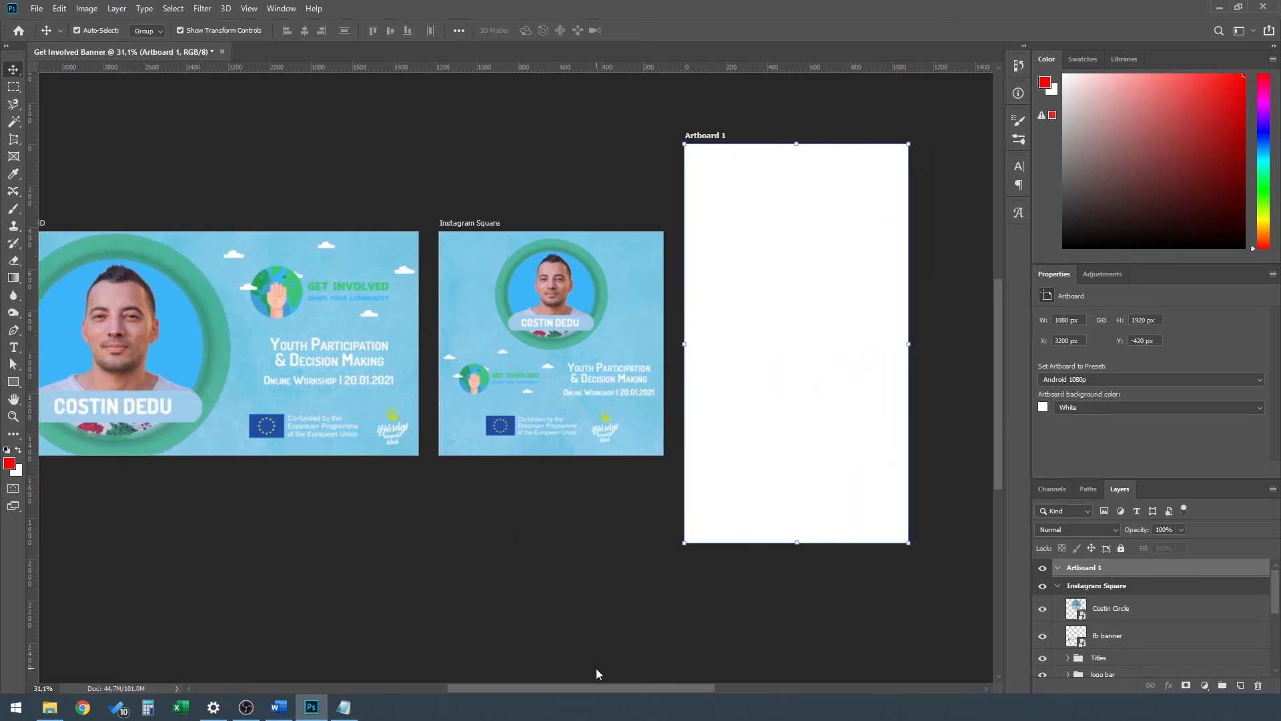
click(816, 607)
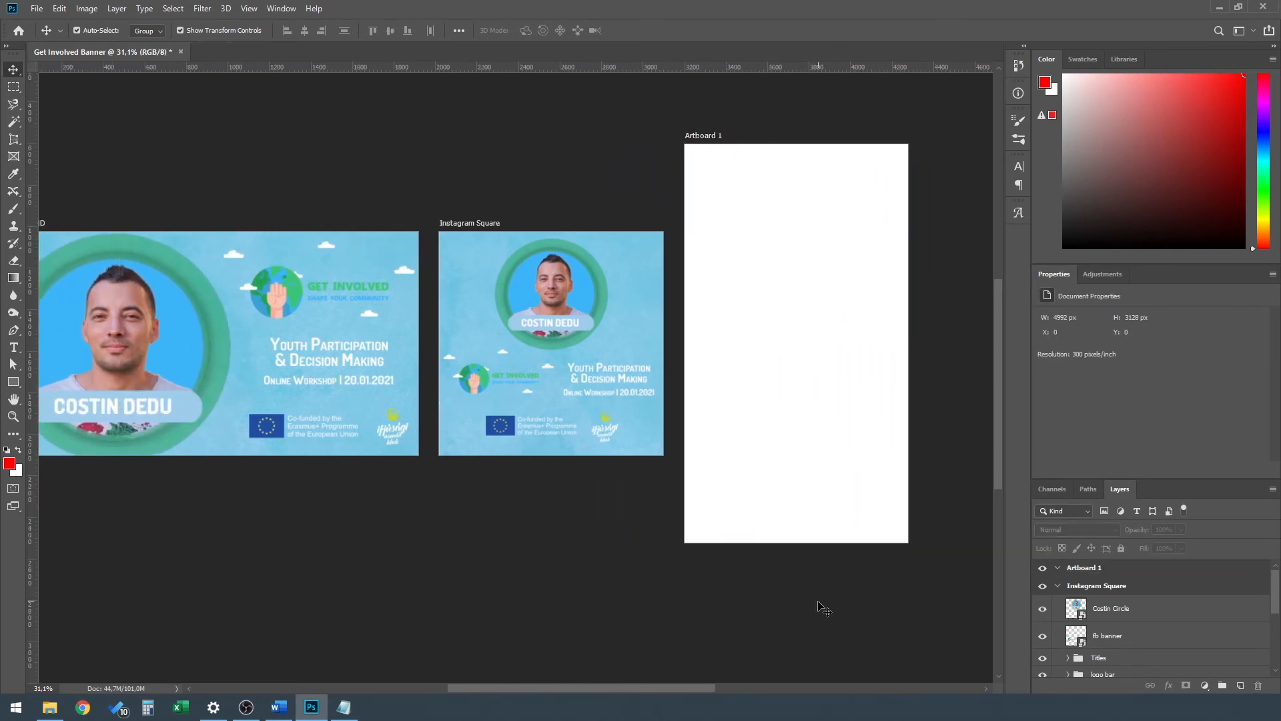
Rename Artboard 1 to 'Instagram Story'.
double_click(1073, 567)
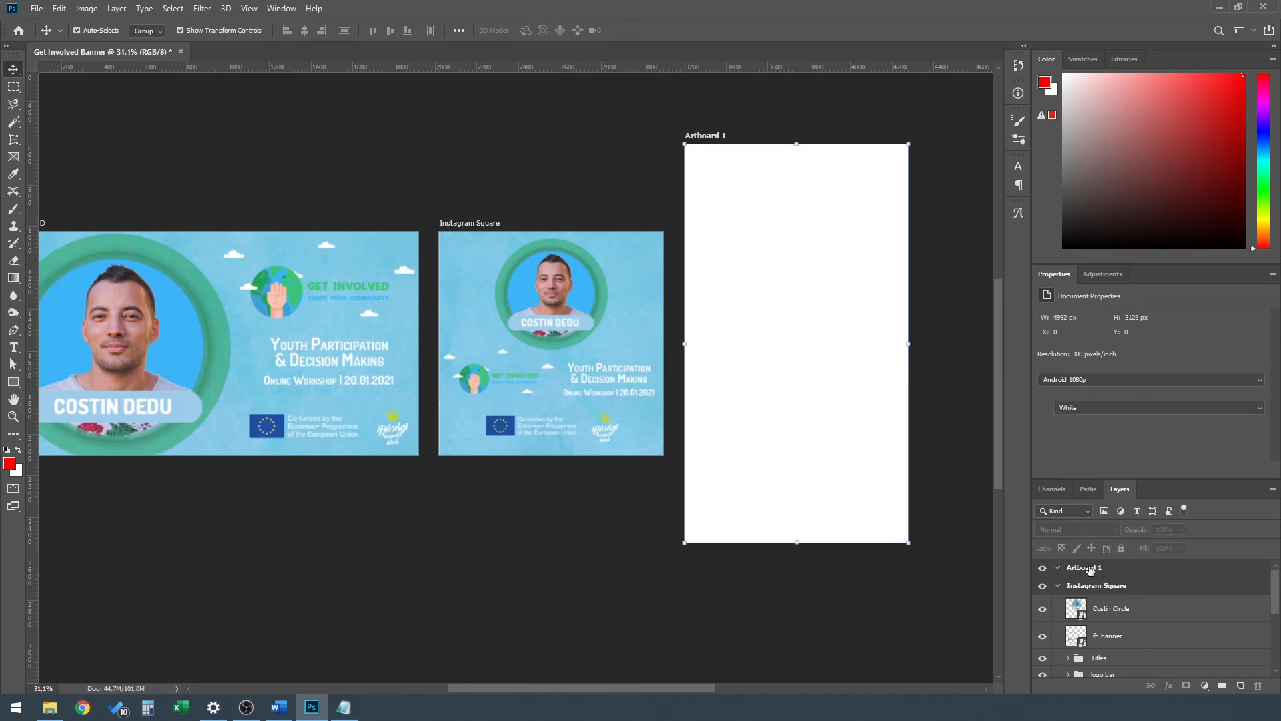
key(BackSpace)
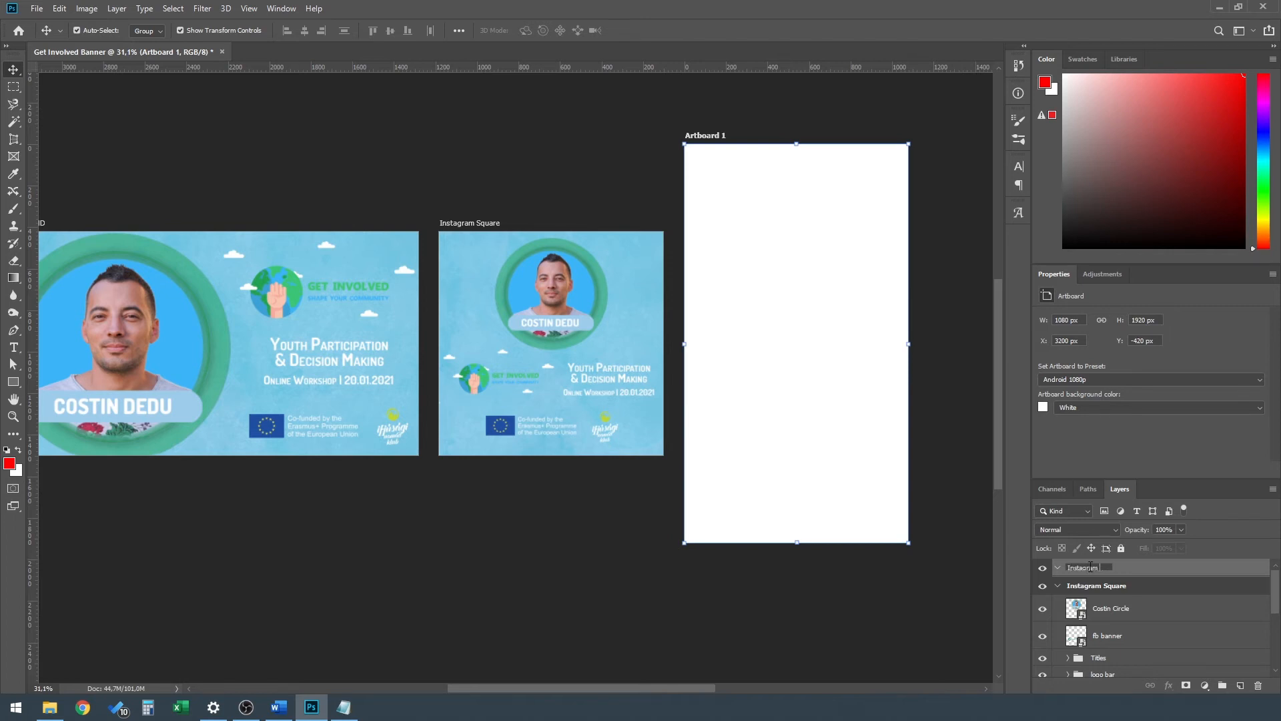
key(Return)
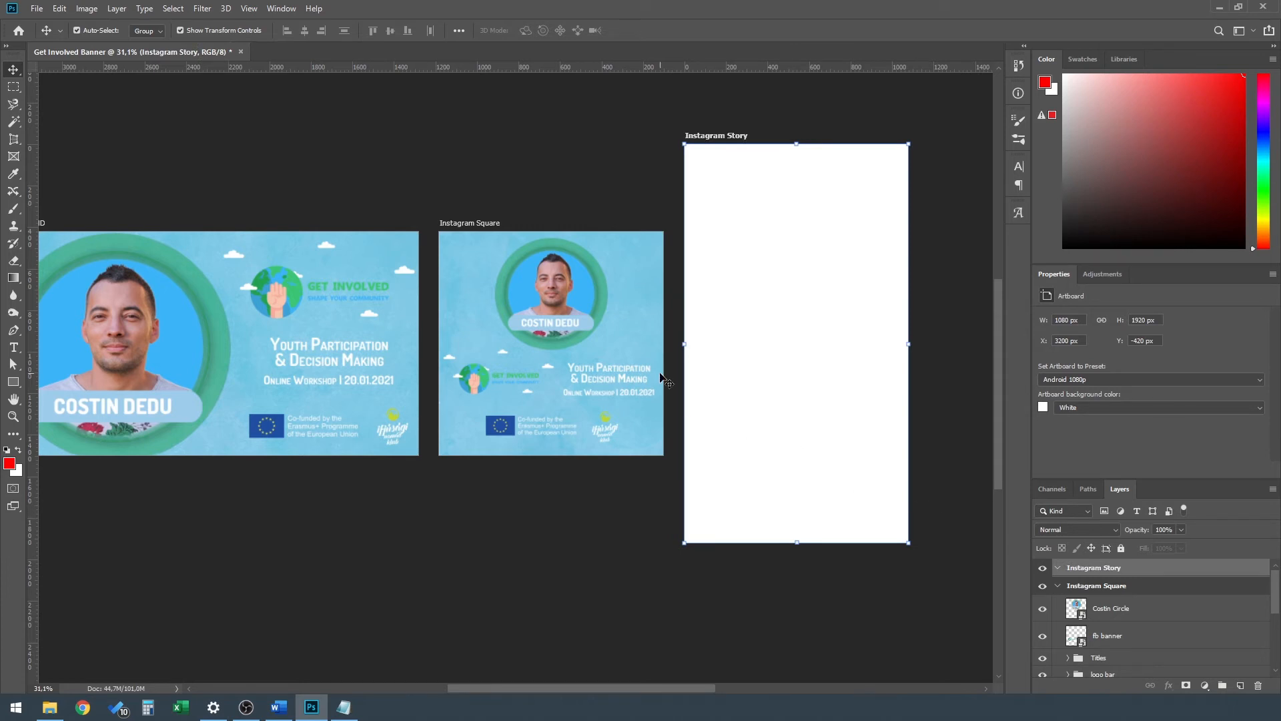
Copy the SubtleTexture_Vol2_04 background from Full HD and paste it into Instagram Story.
drag(650, 691, 631, 687)
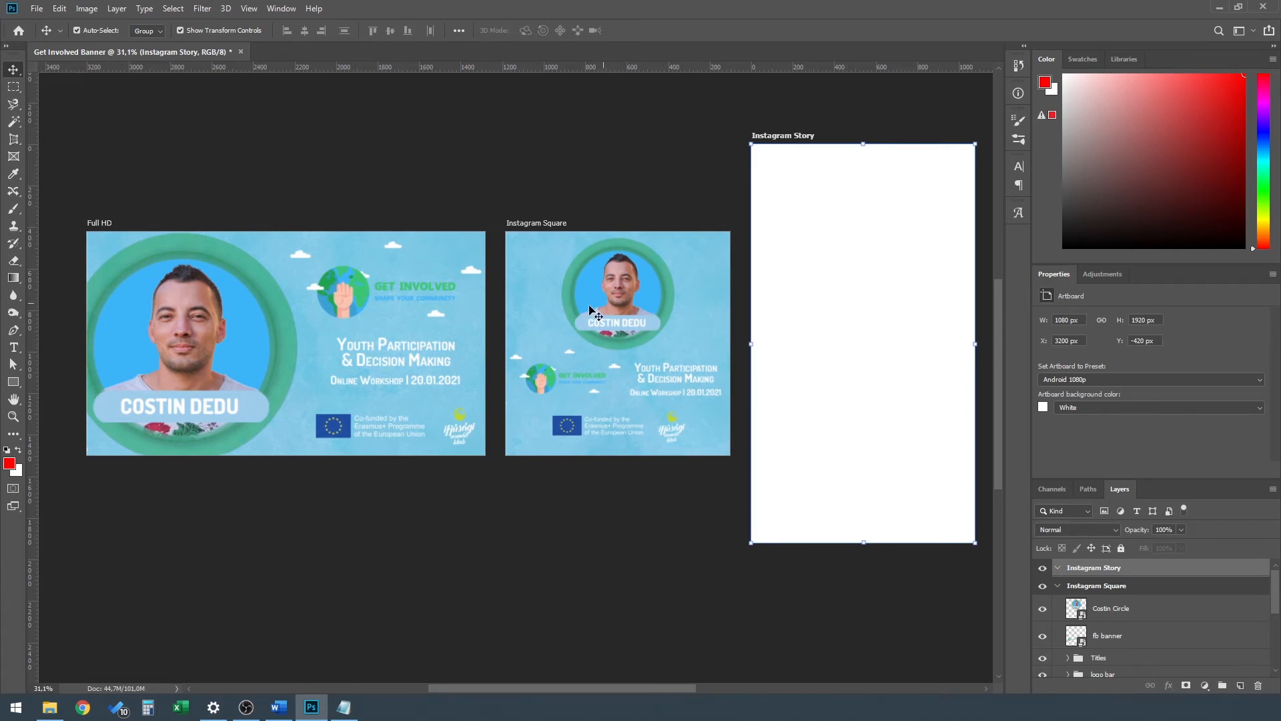
click(295, 453)
key(ctrl+c)
click(840, 332)
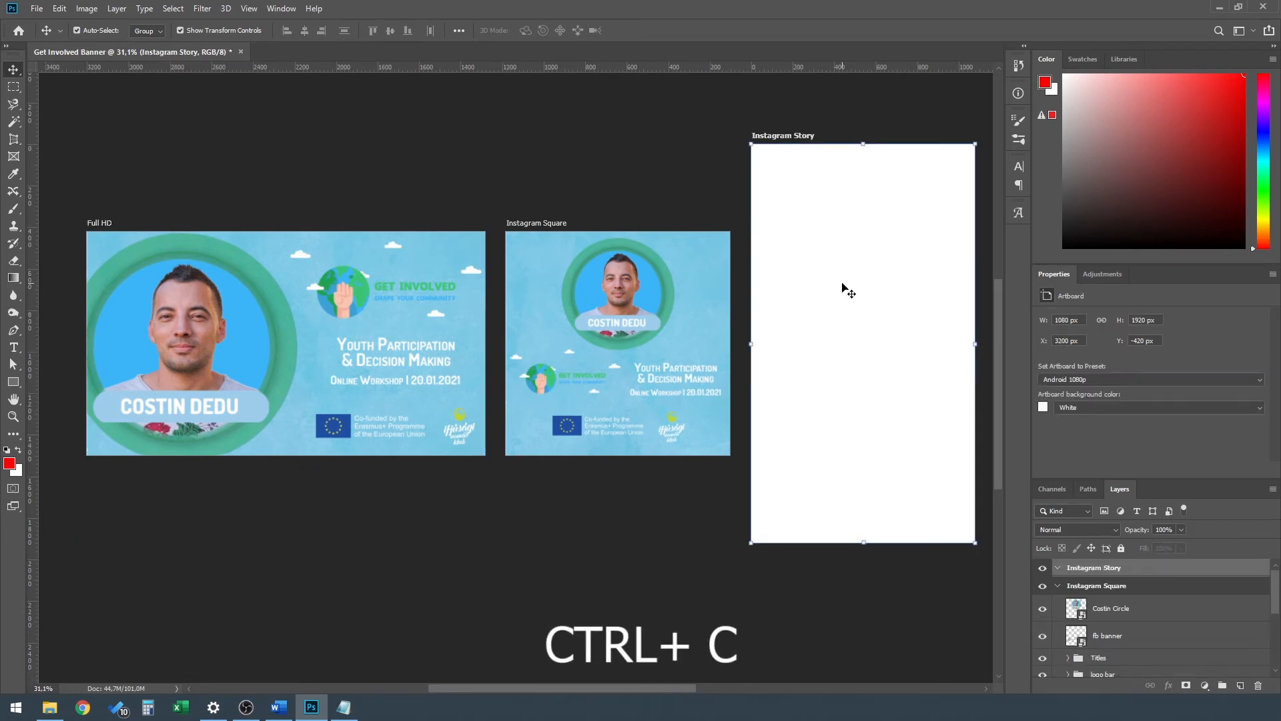
key(ctrl+v)
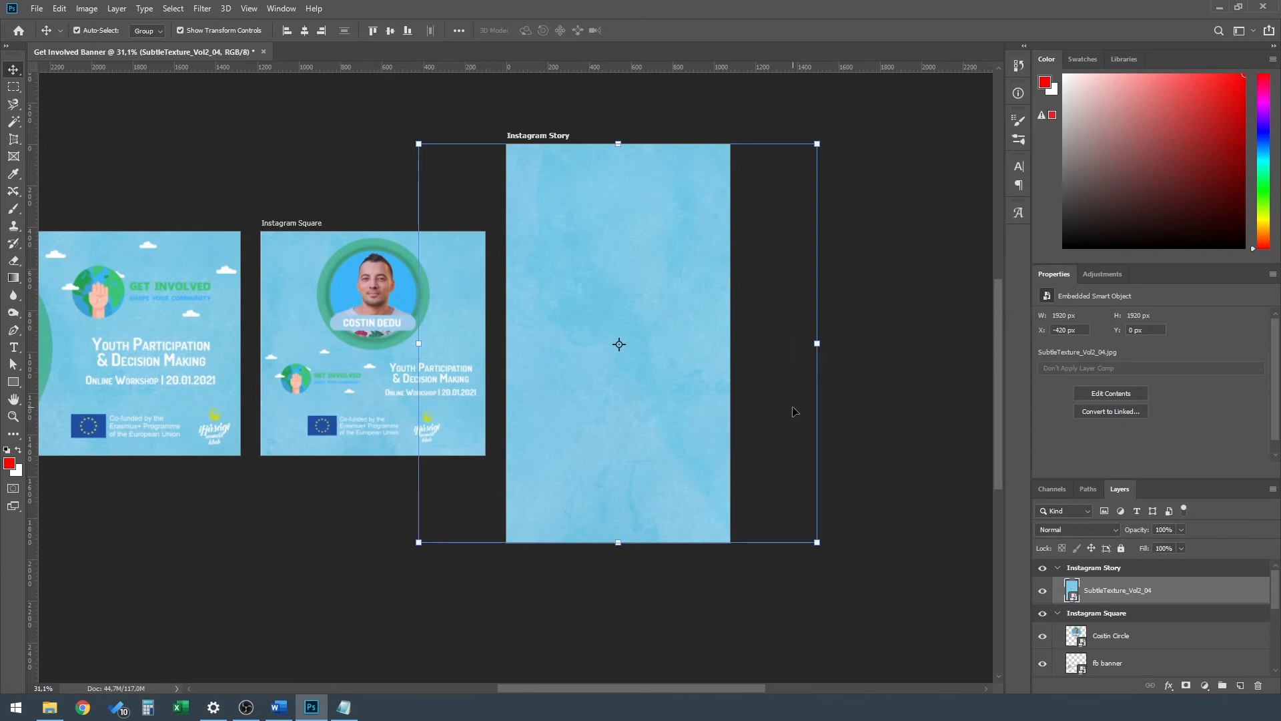
drag(628, 687, 598, 680)
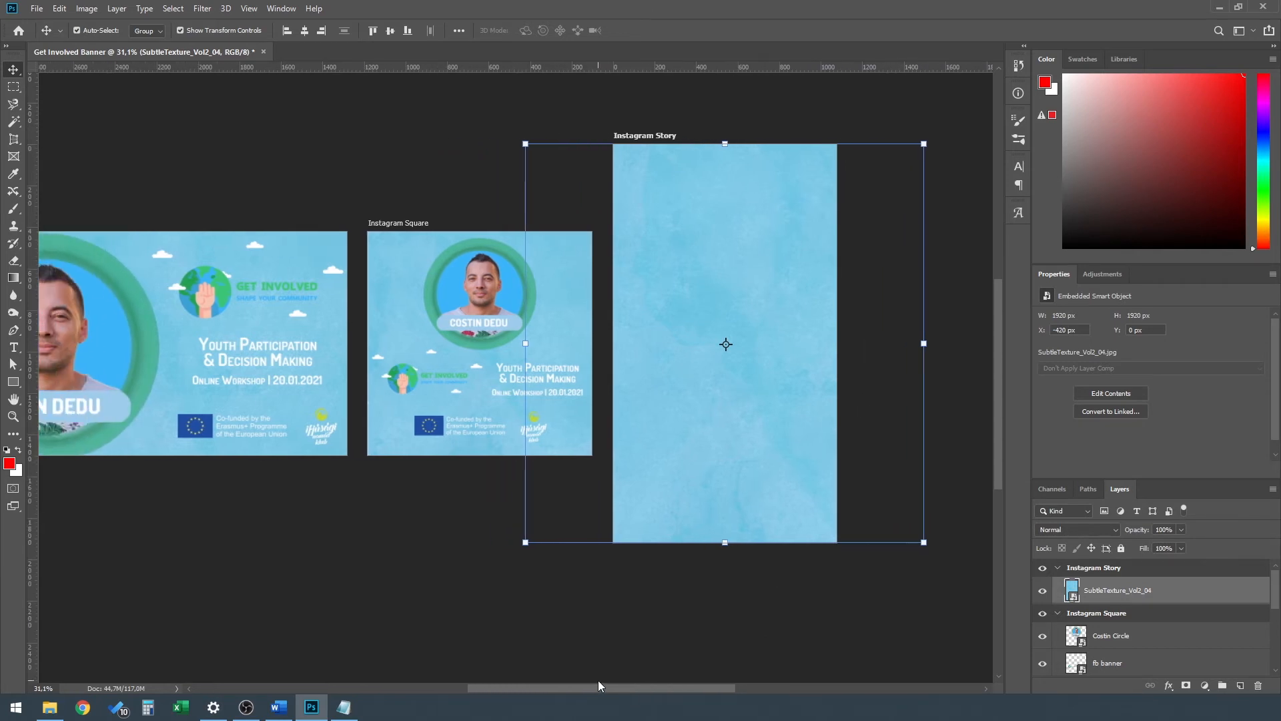
click(792, 585)
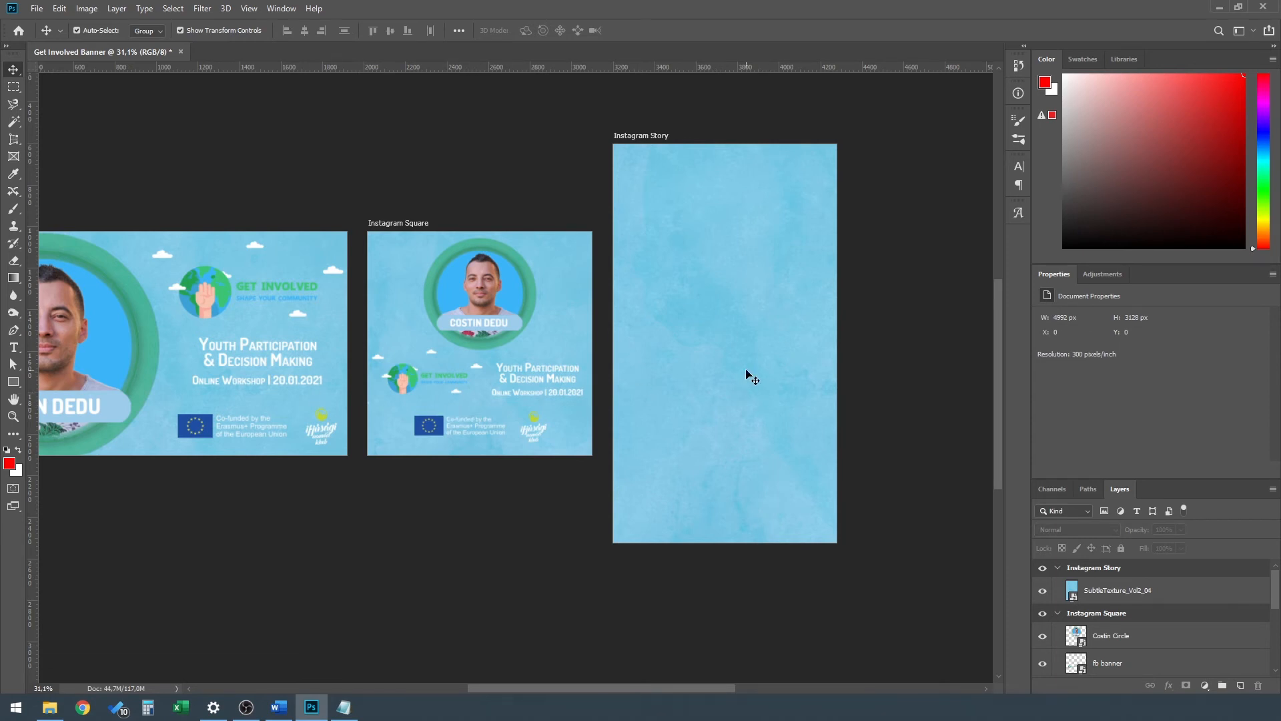
mouse_move(688, 689)
mouse_down()
mouse_move(660, 689)
mouse_move(698, 691)
mouse_up()
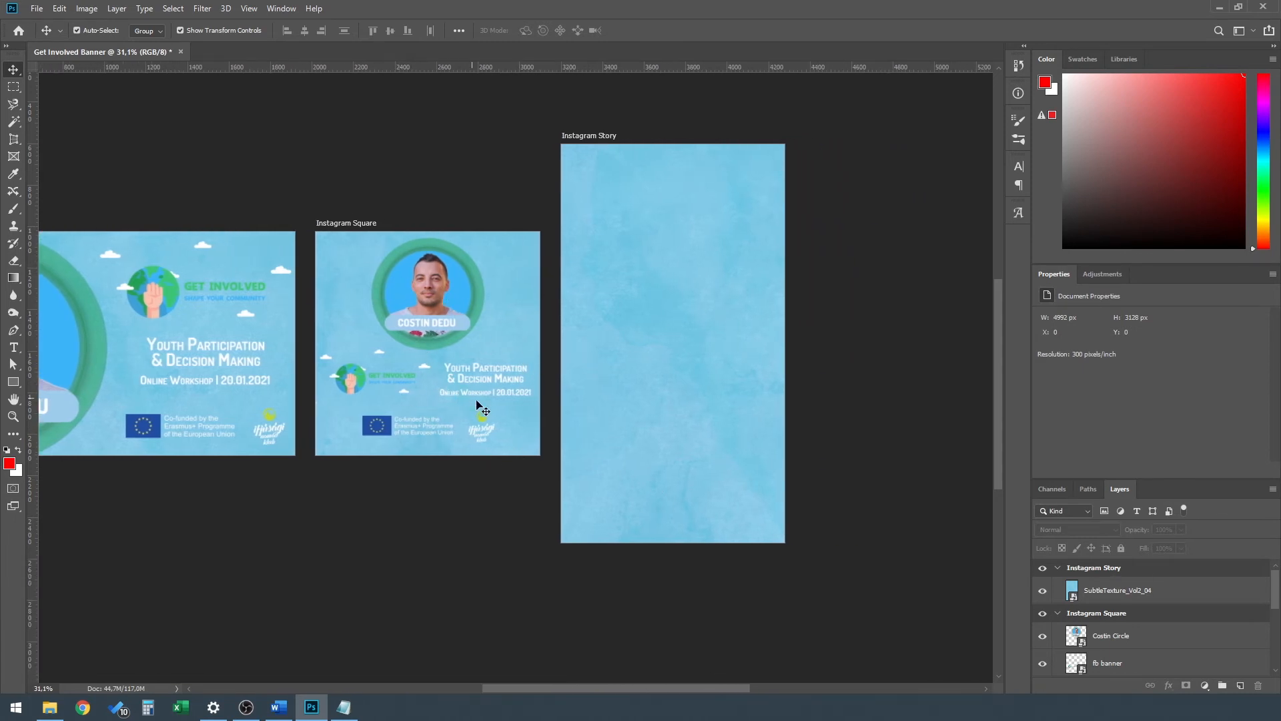
Paste a copy of the Costin Circle portrait into Instagram Story, nudged slightly upward.
click(461, 288)
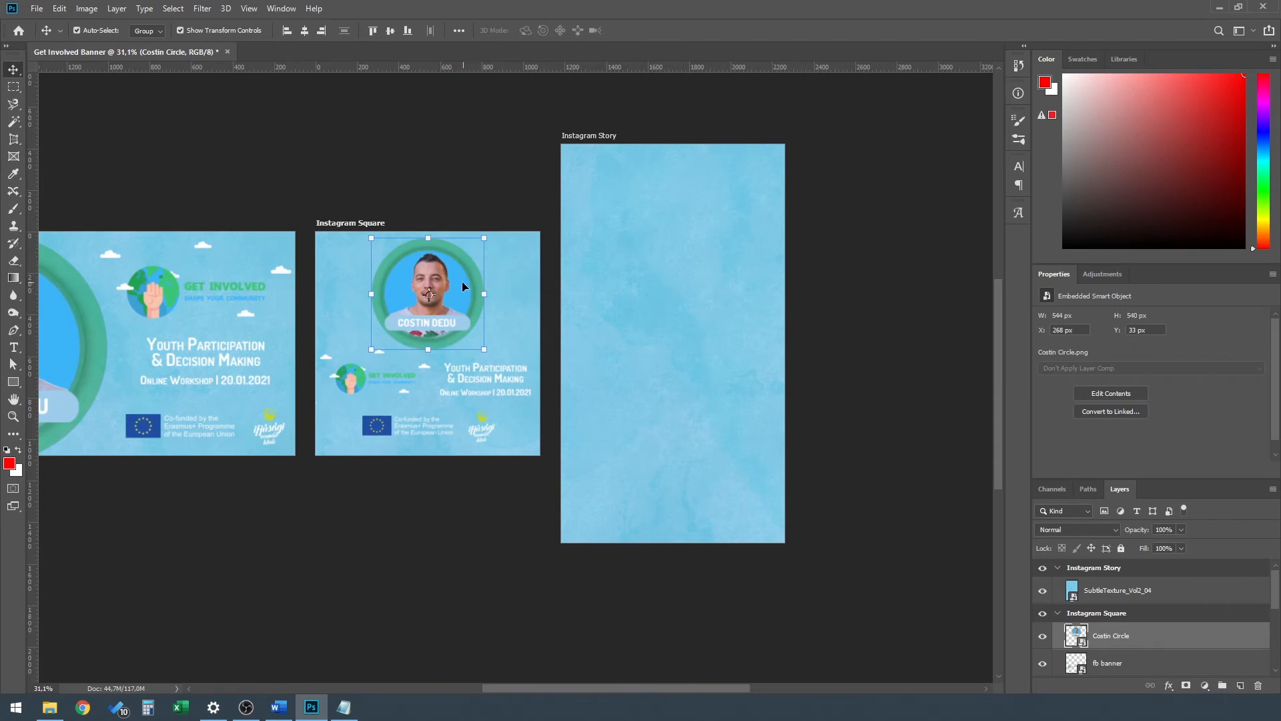
key(ctrl+c)
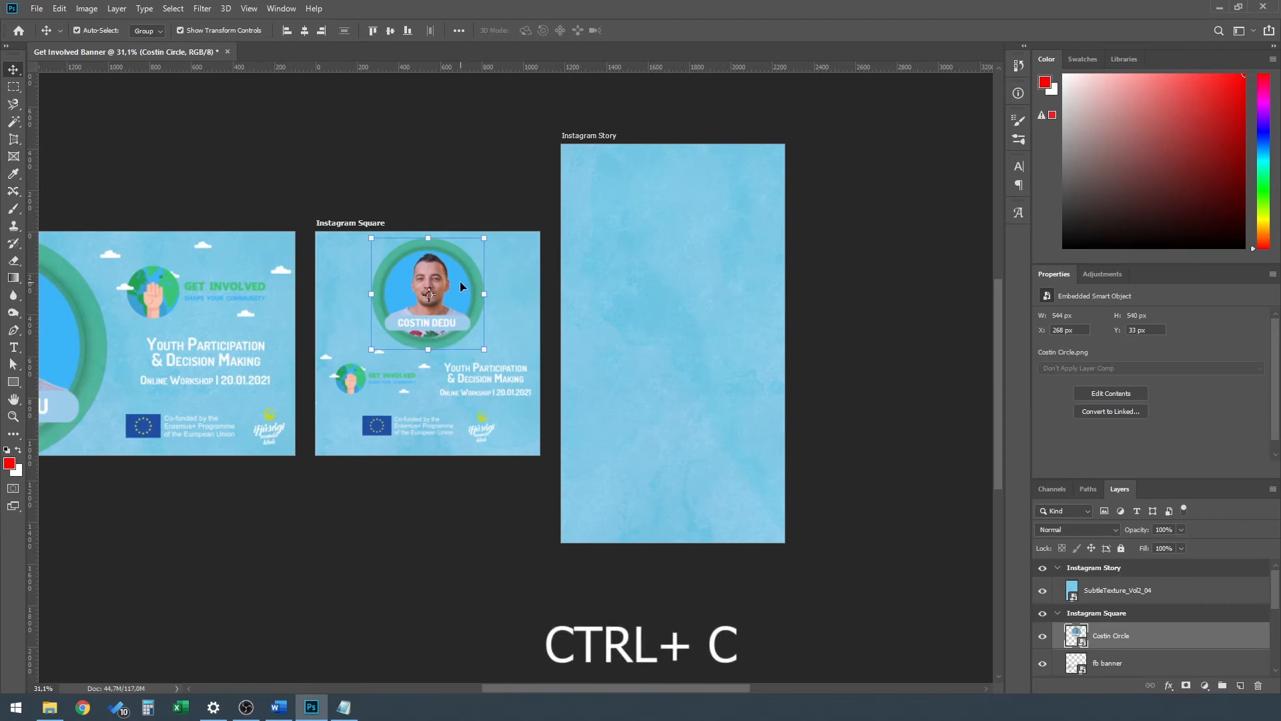
click(676, 238)
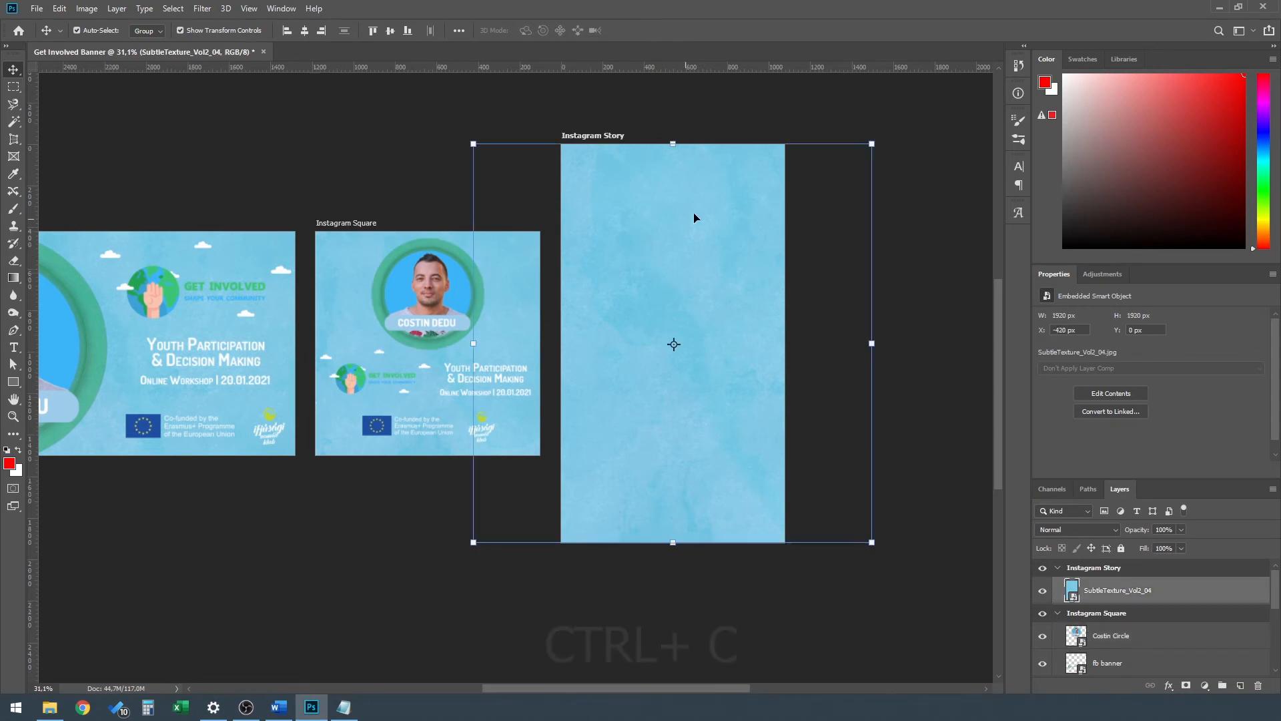
key(ctrl+v)
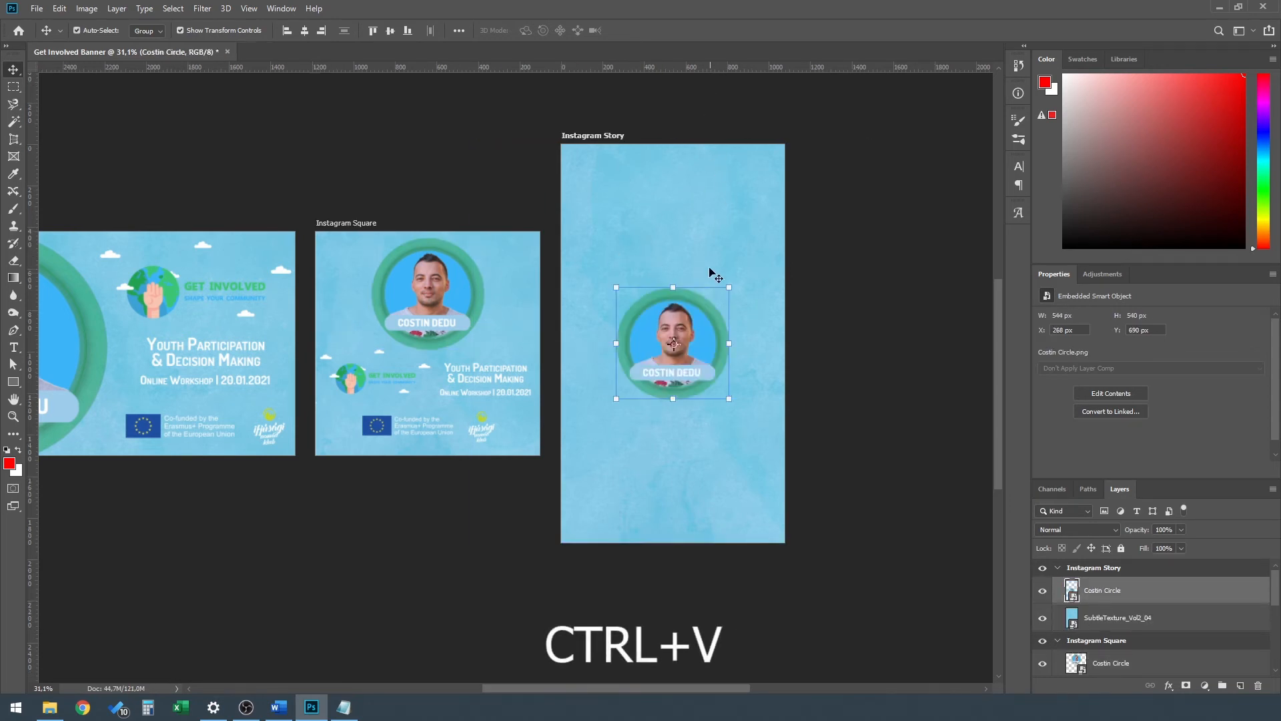
drag(704, 360, 714, 331)
click(886, 343)
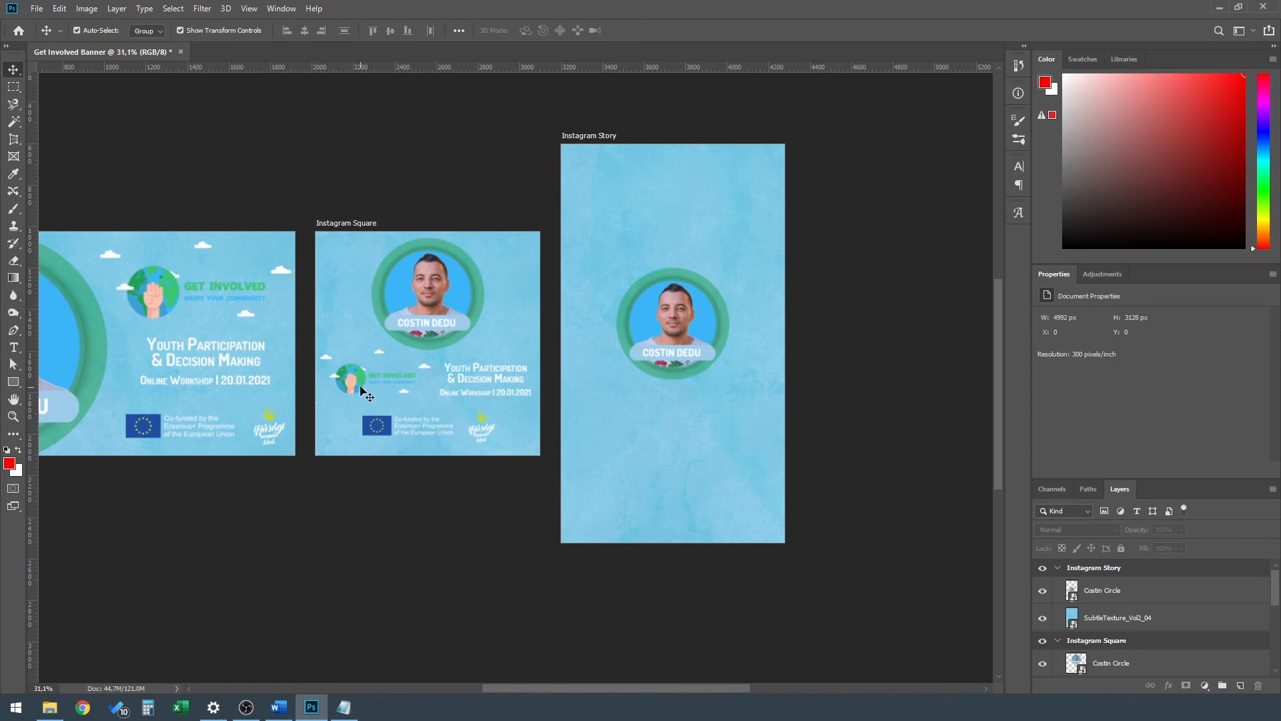
Paste a copy of the GET INVOLVED banner into Instagram Story and move it near the top.
click(361, 385)
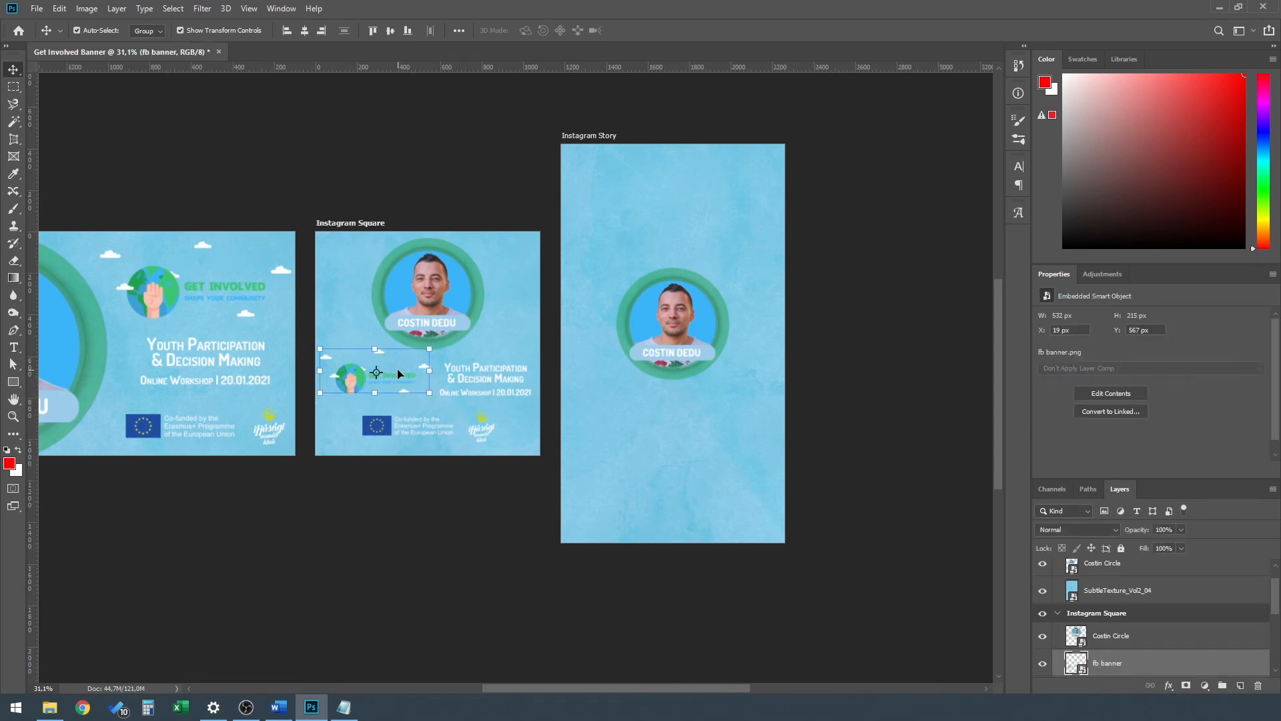
key(ctrl+c)
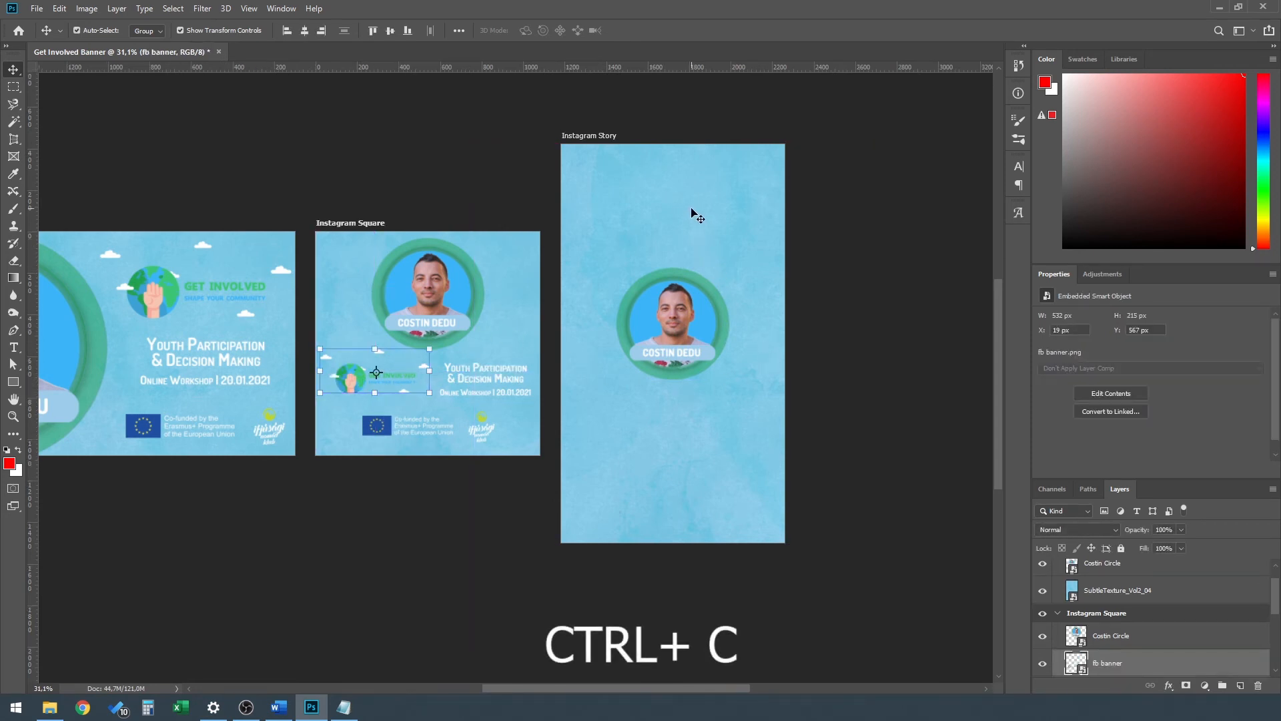
key(ctrl+v)
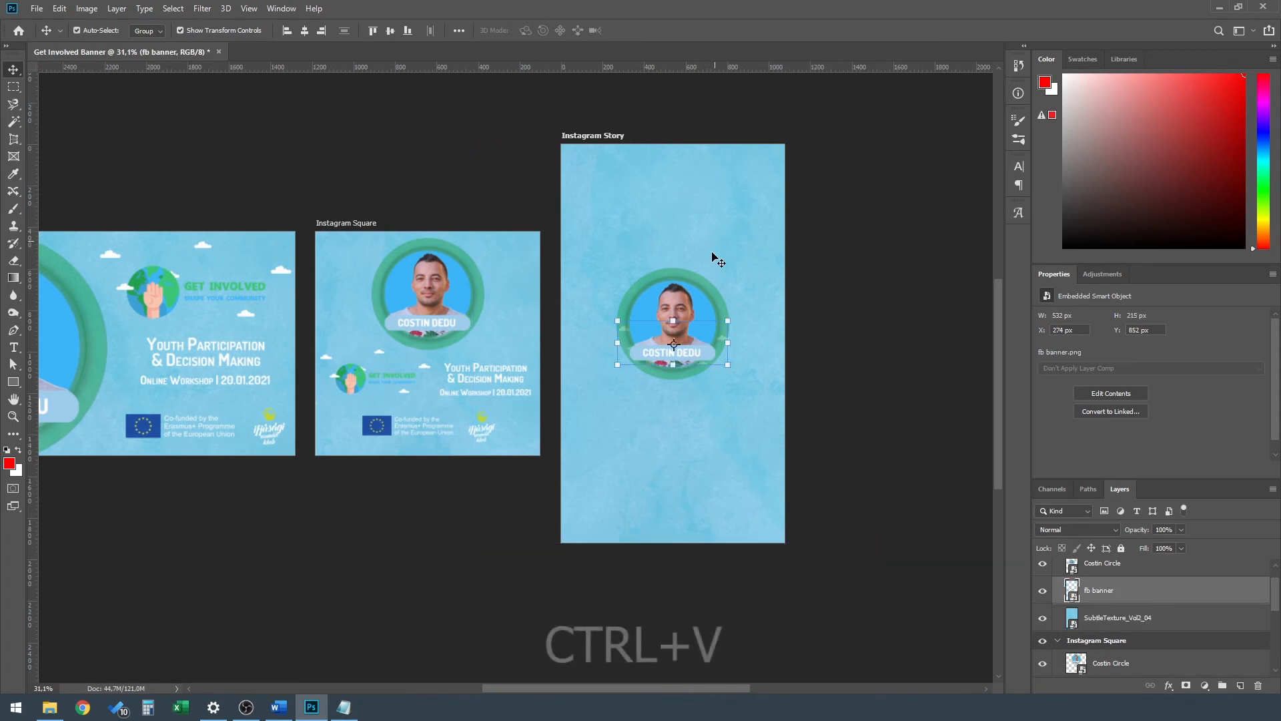
drag(722, 341, 714, 298)
key(ctrl+z)
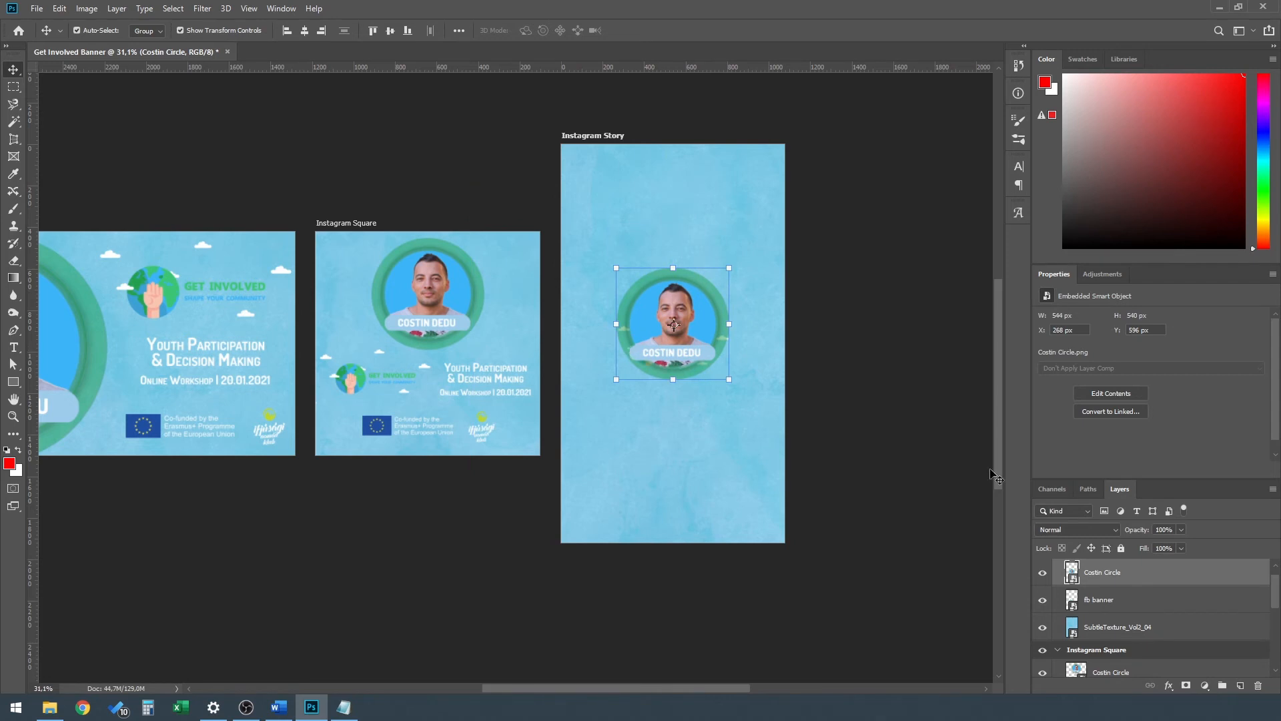
click(1121, 599)
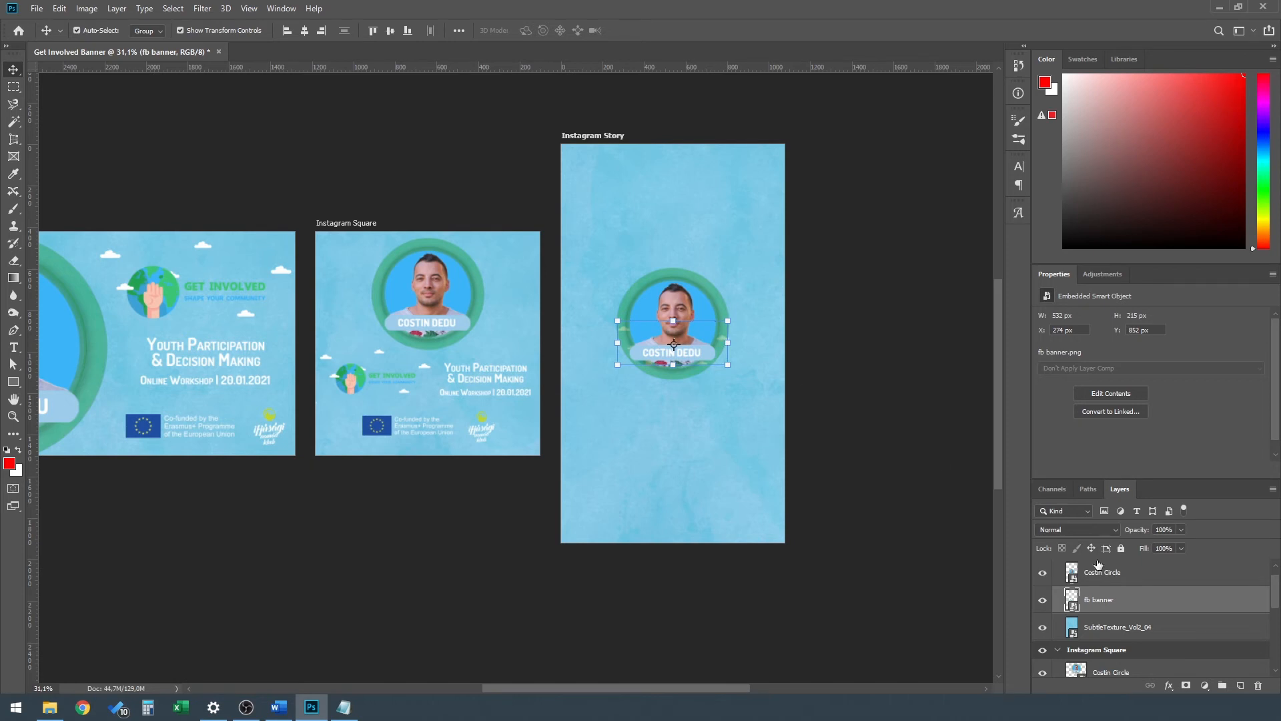
click(1042, 573)
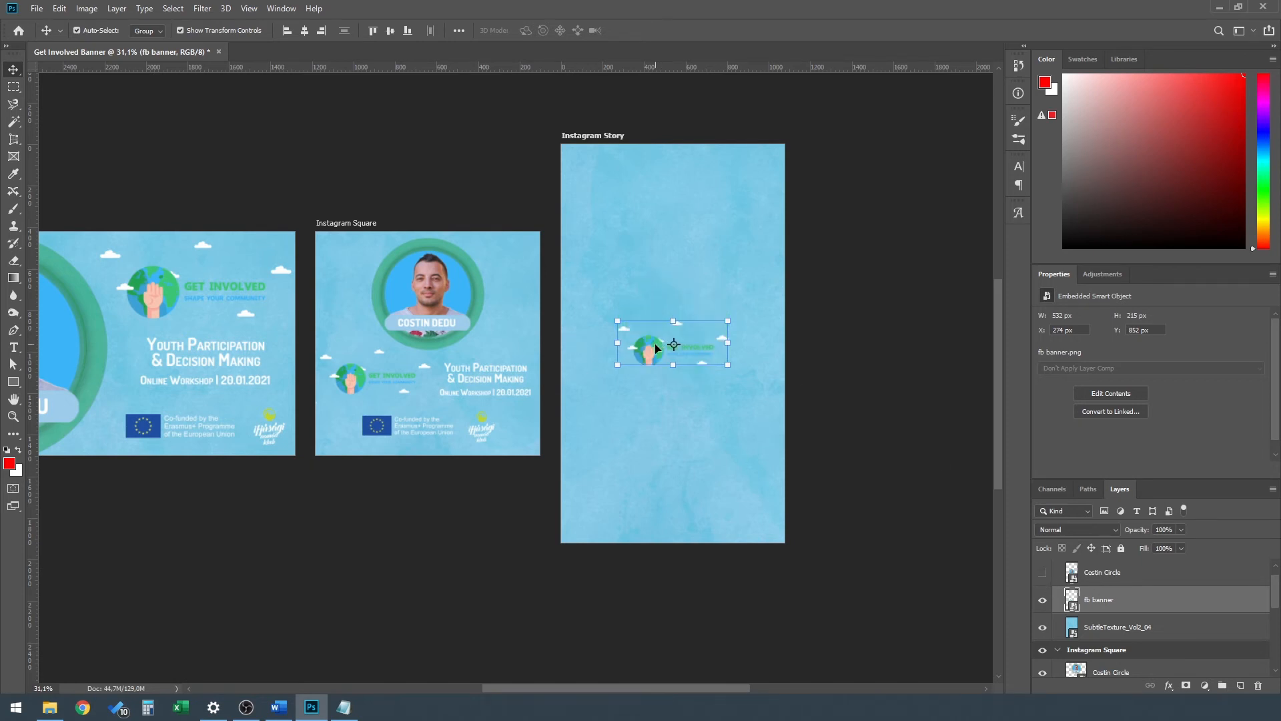
drag(658, 348, 657, 215)
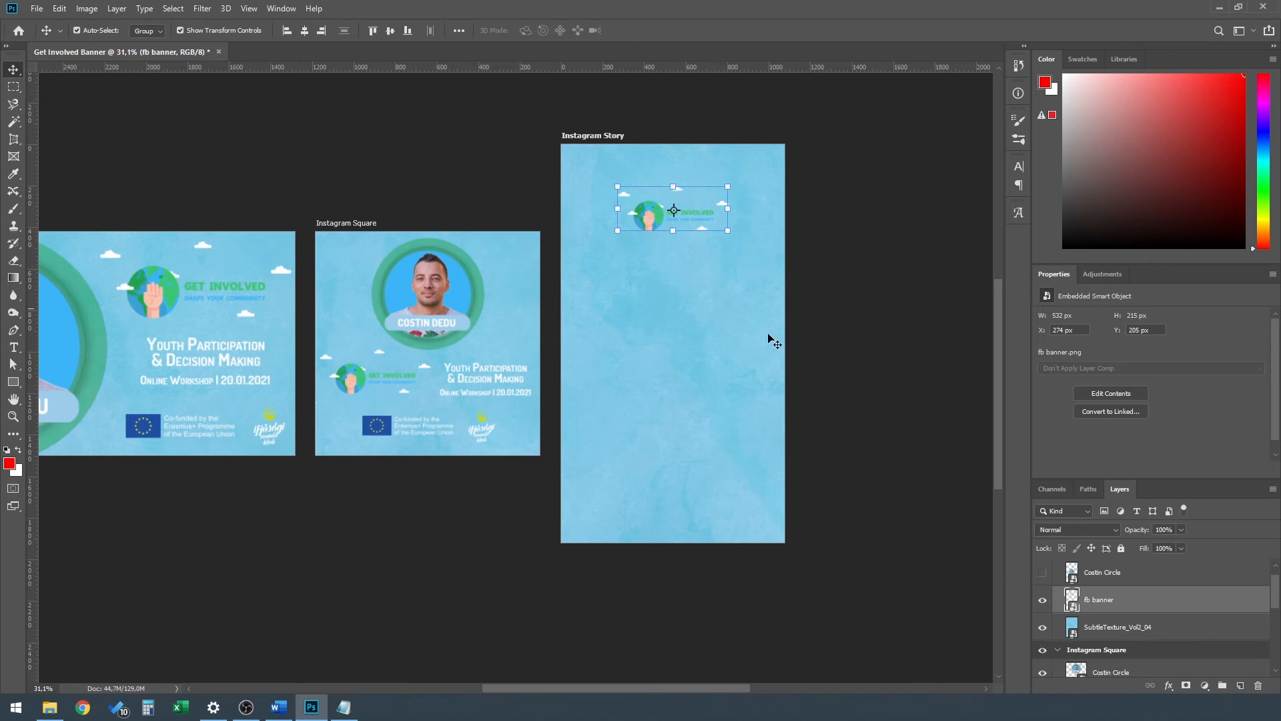
click(1043, 575)
click(1043, 574)
click(1044, 574)
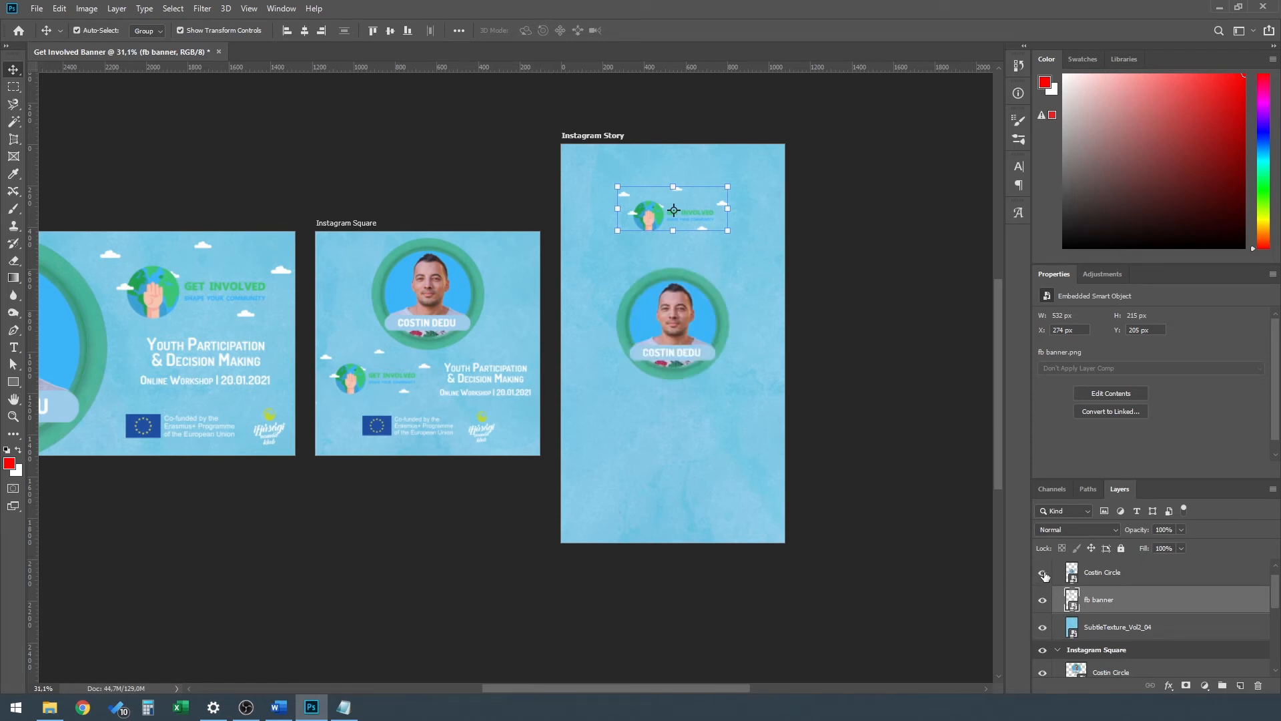
click(1043, 600)
click(1043, 600)
Enlarge the GET INVOLVED banner on the Story and confirm its new size.
click(1150, 573)
click(659, 223)
drag(729, 231, 768, 309)
key(Return)
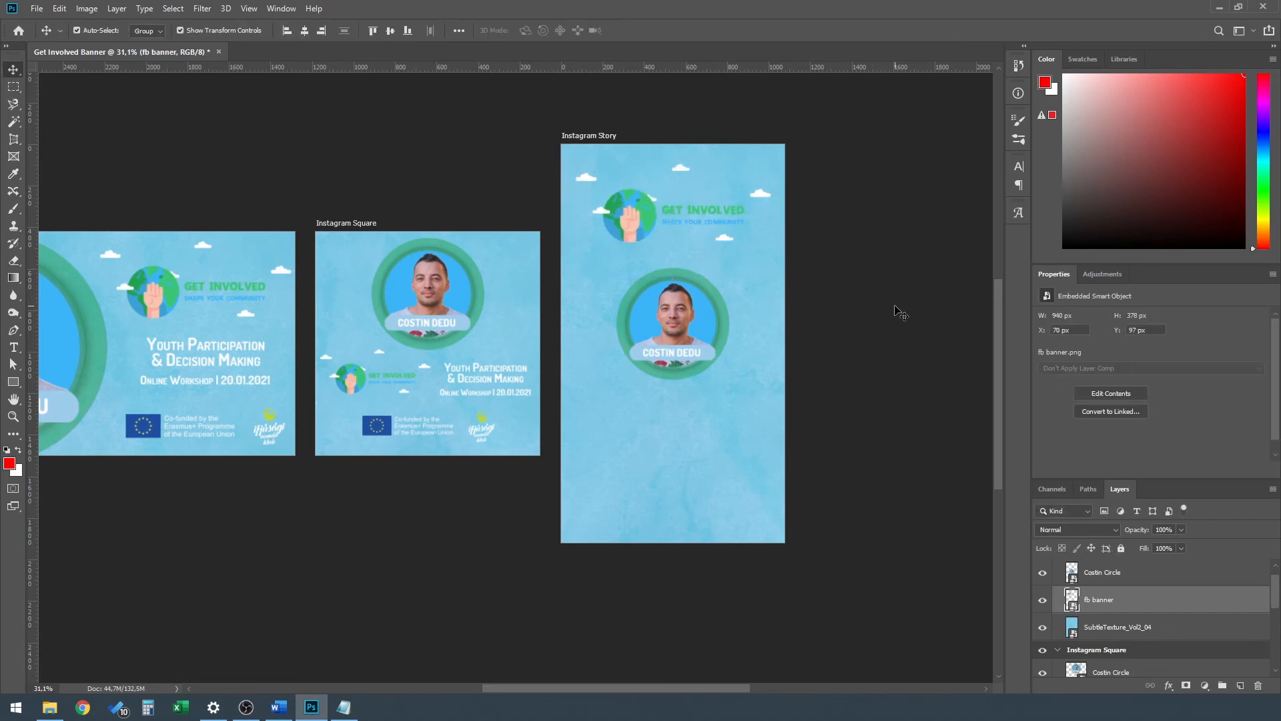
click(895, 312)
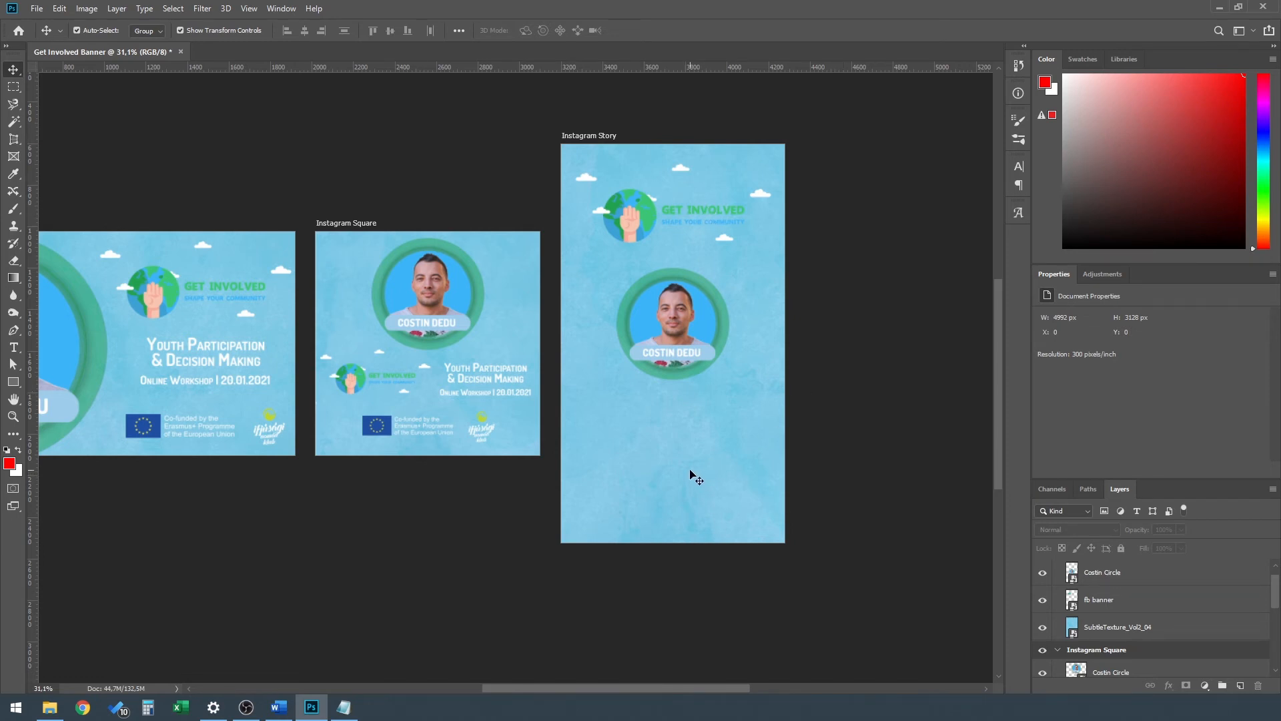
click(675, 325)
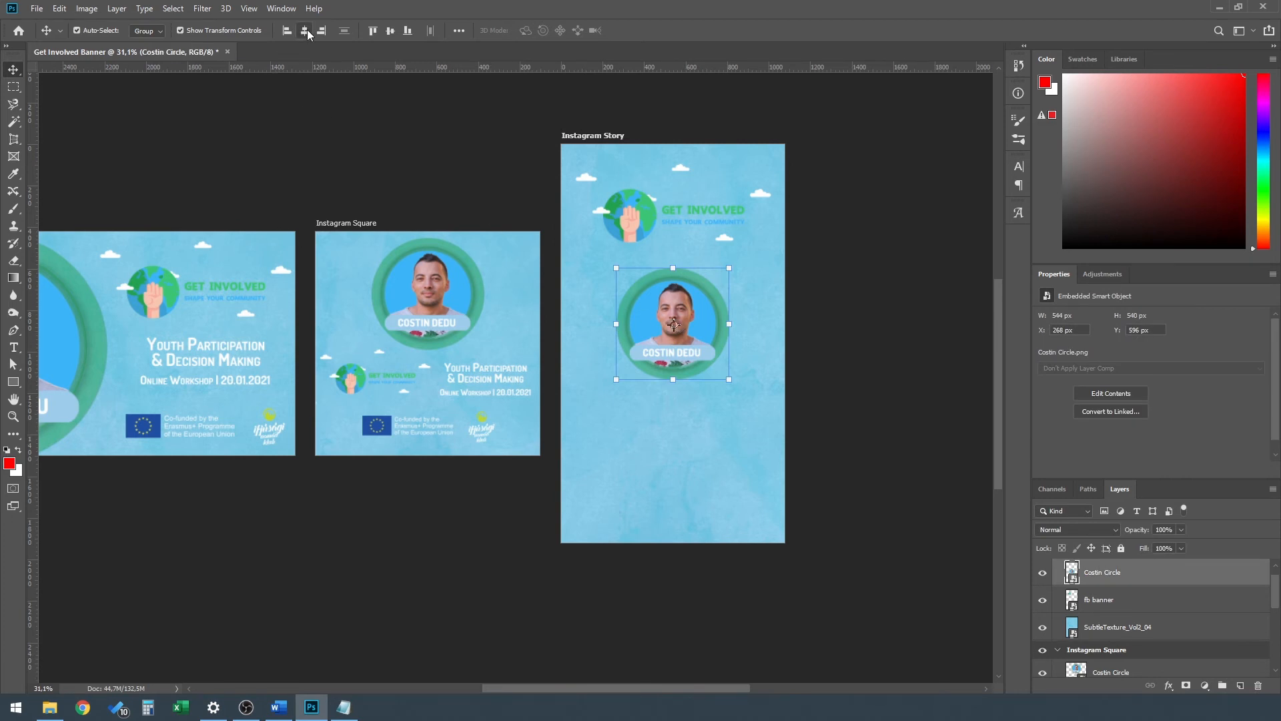
click(657, 228)
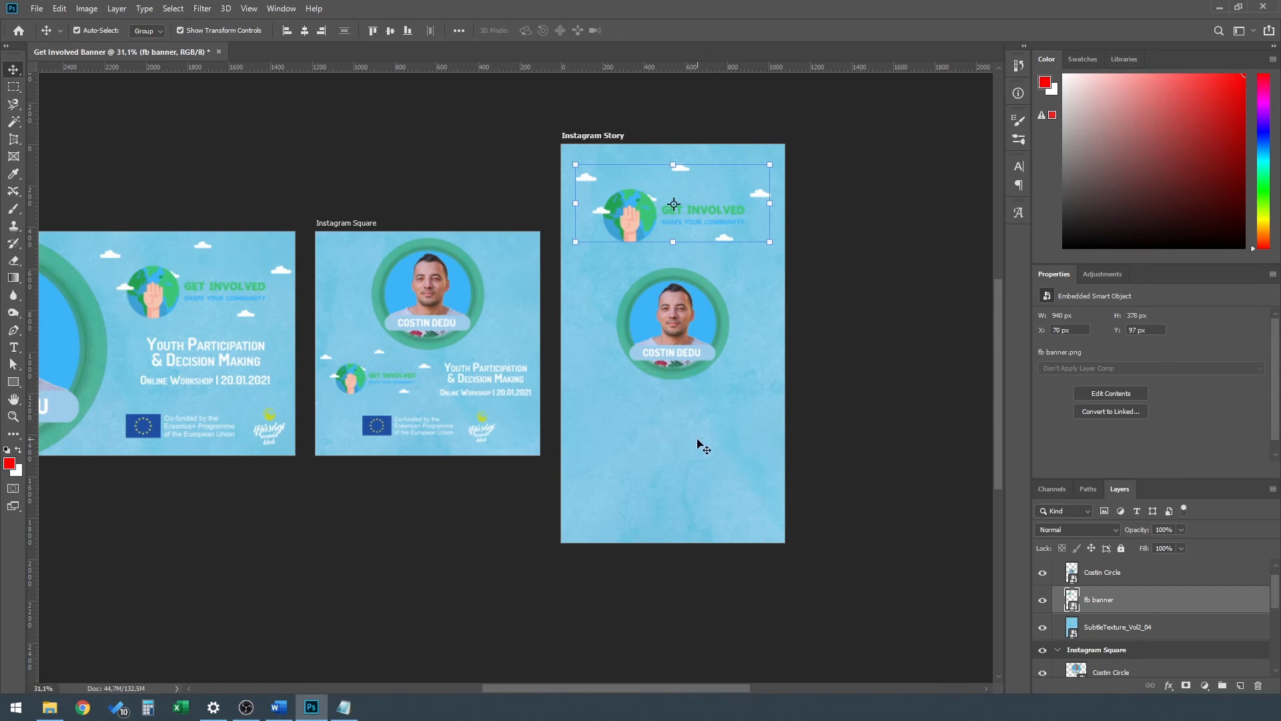
click(865, 415)
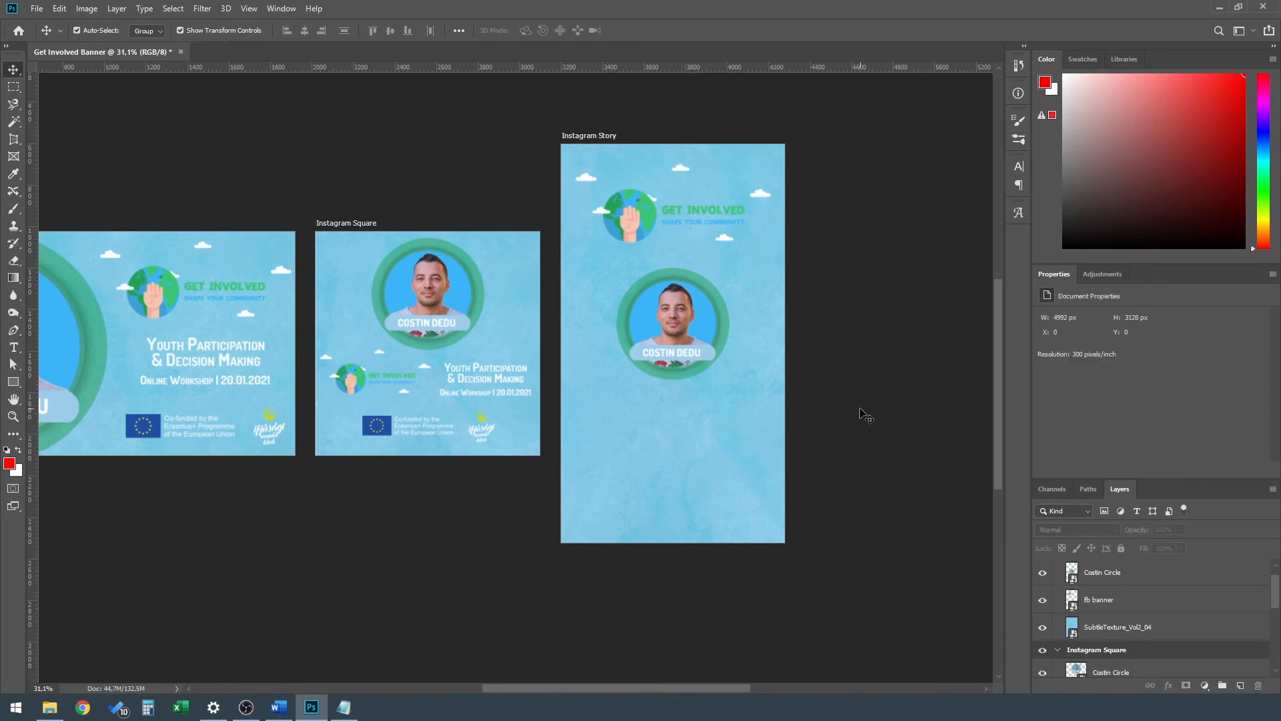
click(467, 383)
Paste the Titles group into Instagram Story, stack it above Costin Circle, and place it below the portrait.
key(ctrl+c)
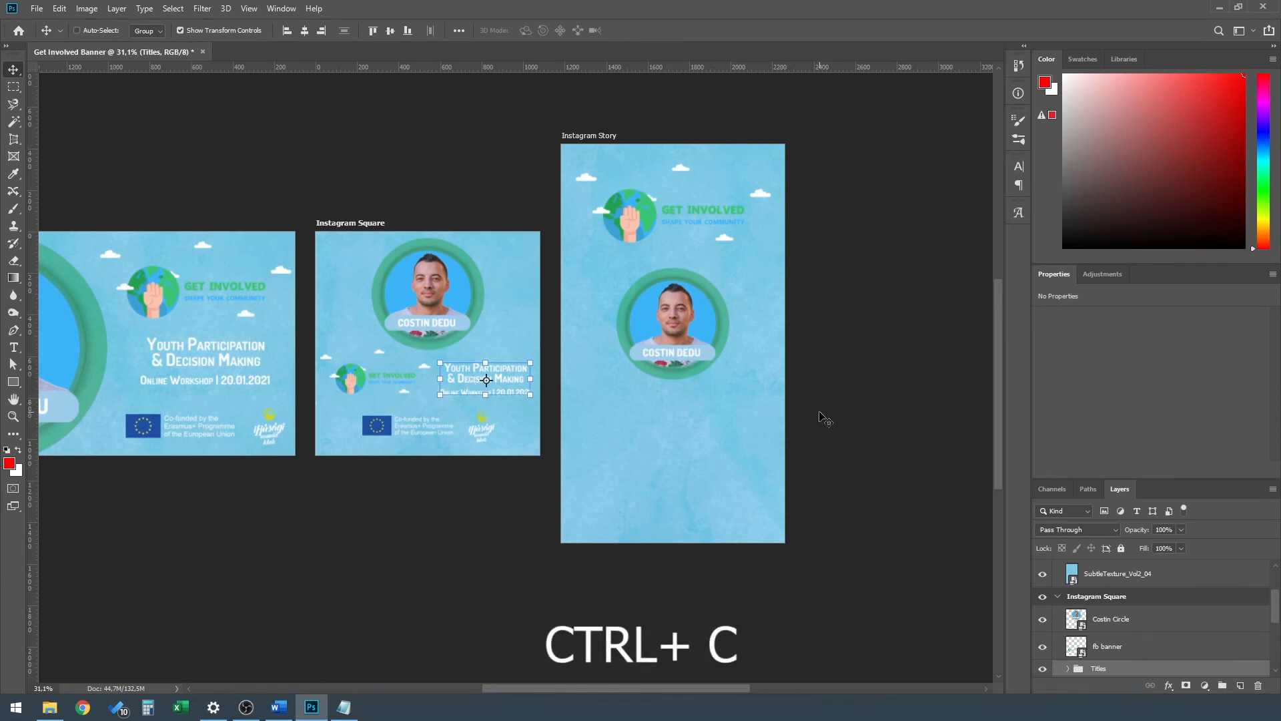
key(ctrl+v)
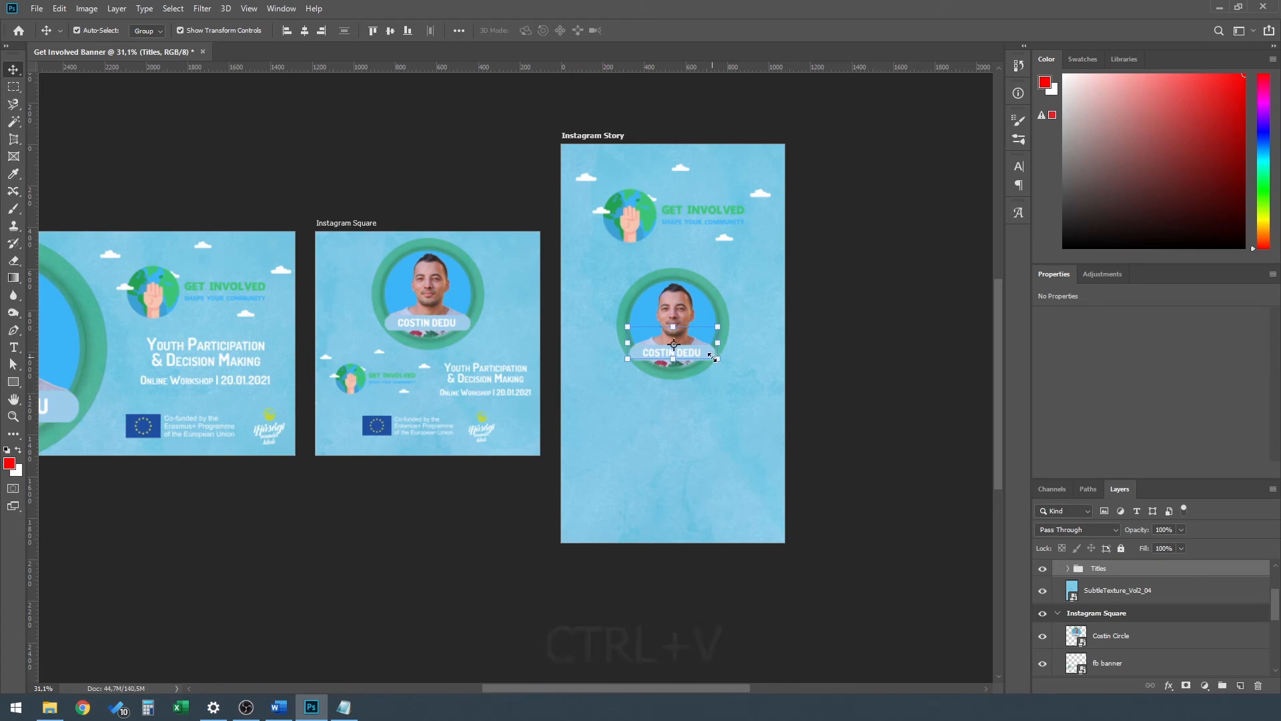
scroll(1123, 604, up, 1)
scroll(1119, 602, up, 1)
drag(1120, 580, 1124, 633)
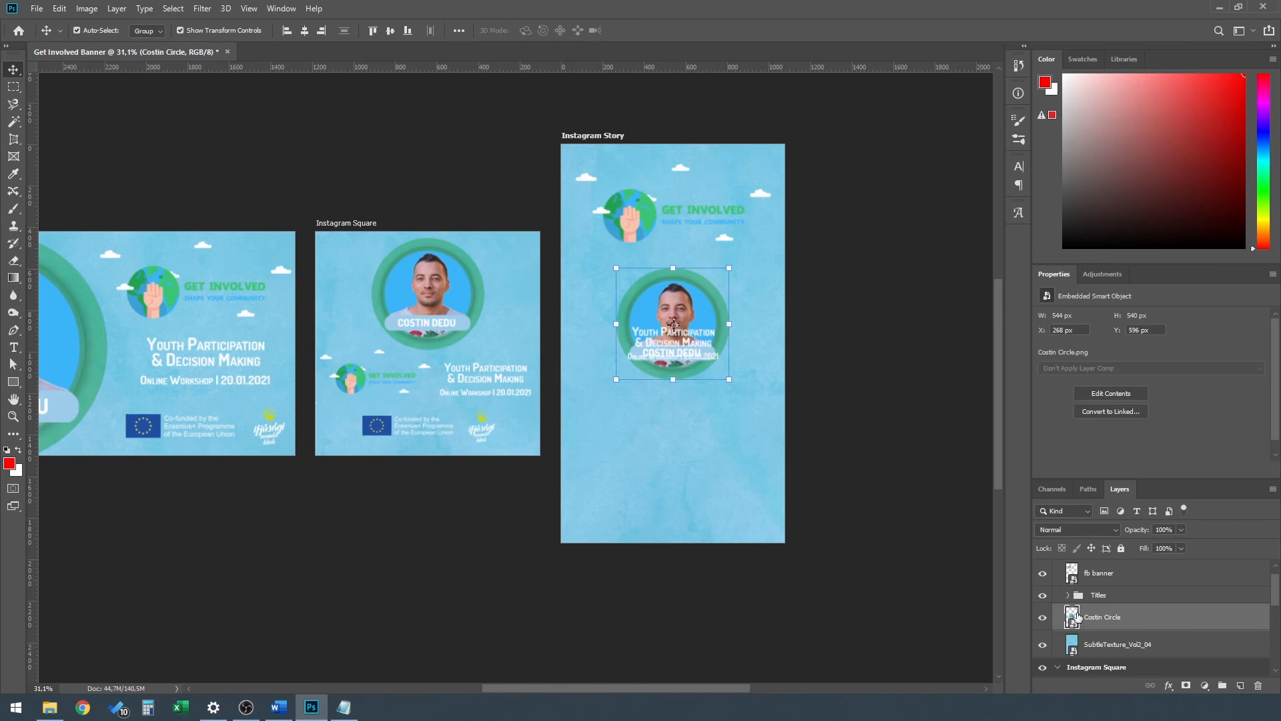
click(695, 347)
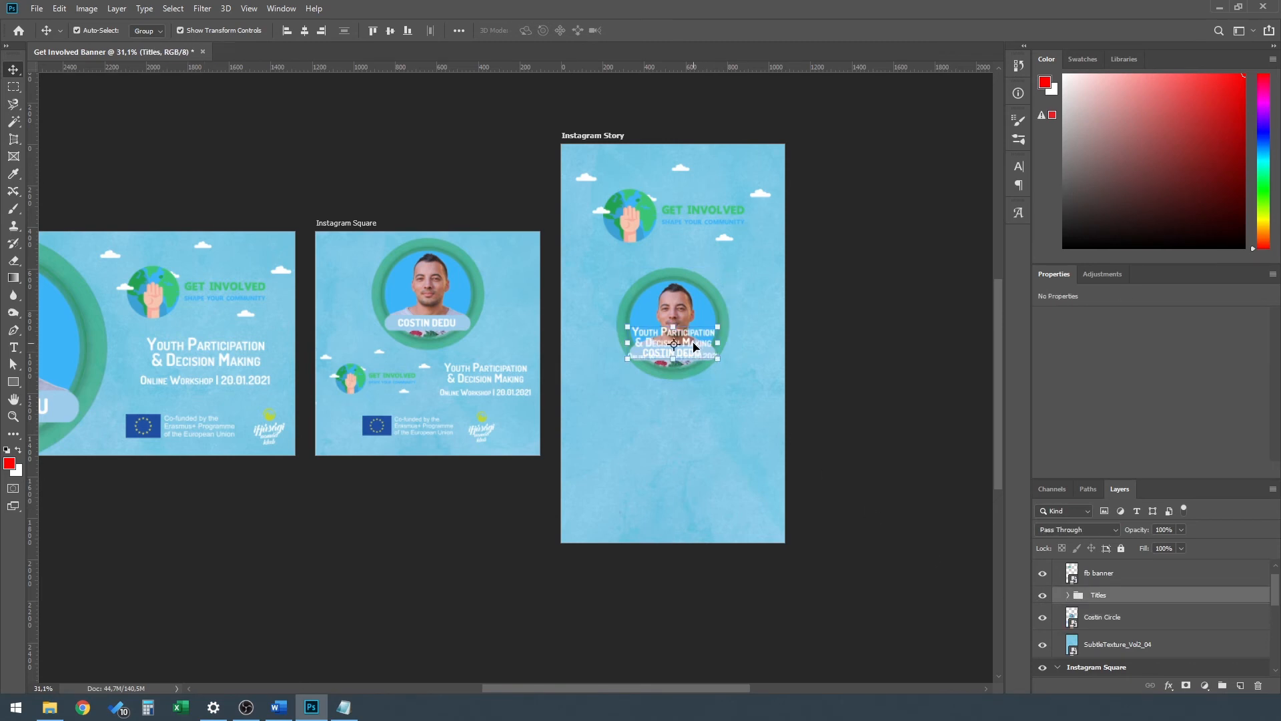
drag(692, 346, 694, 425)
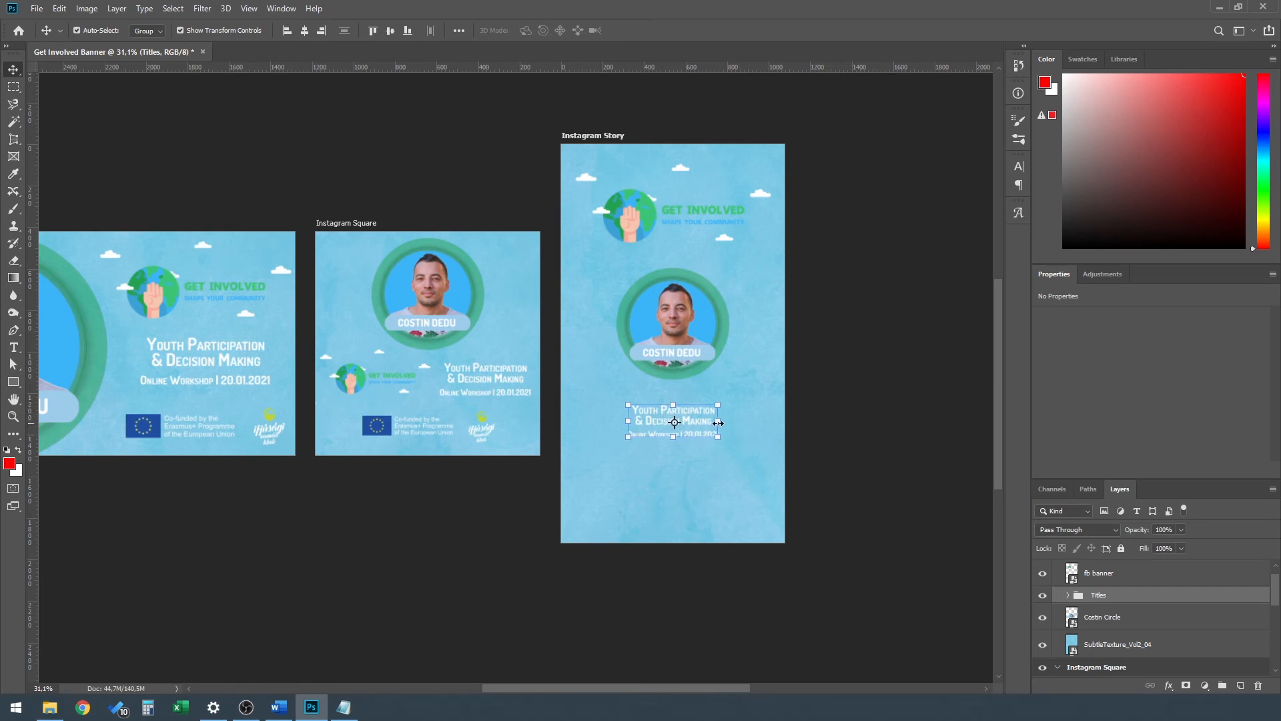
Enlarge the Story titles to about 176% and confirm the size.
click(674, 437)
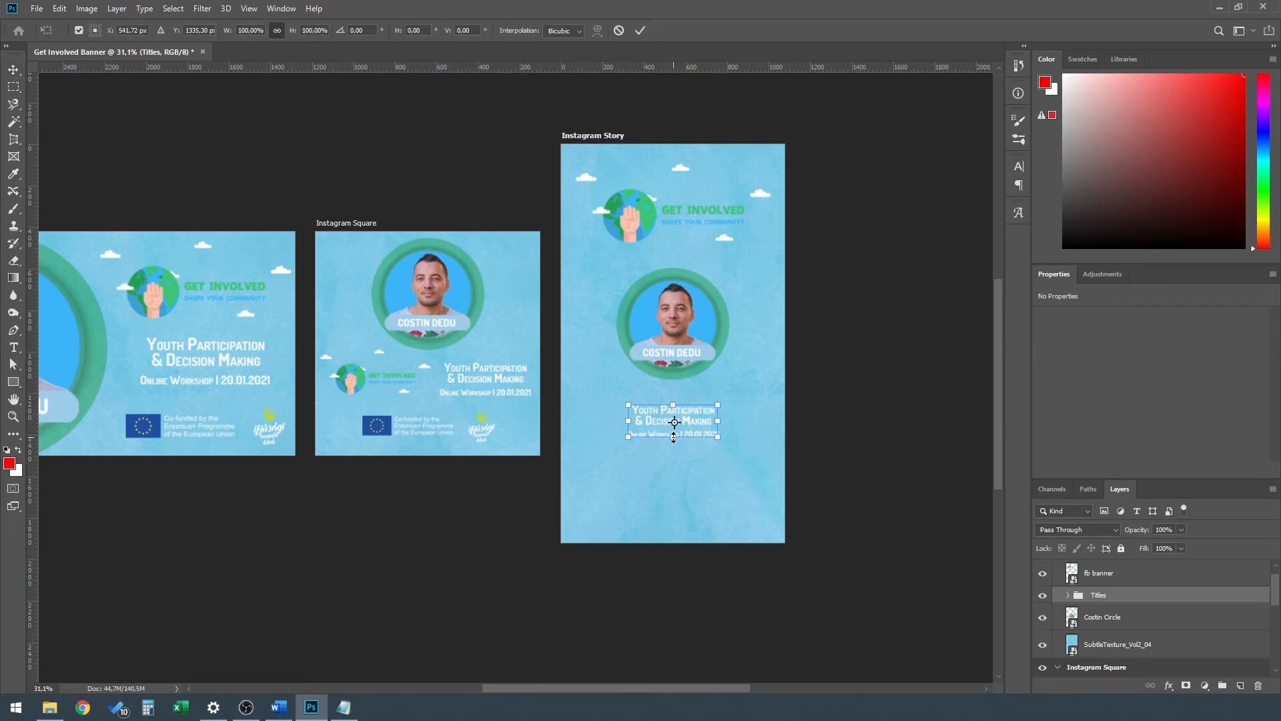
drag(674, 439, 675, 456)
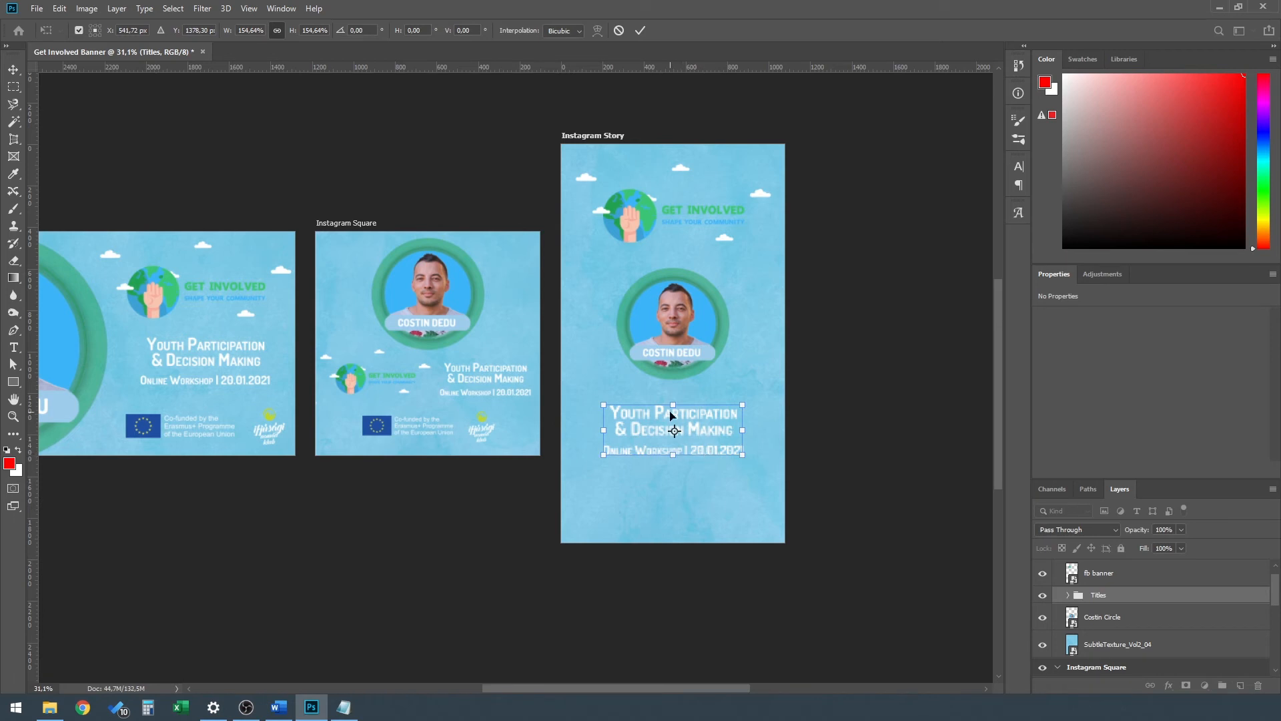
scroll(662, 303, up, 3)
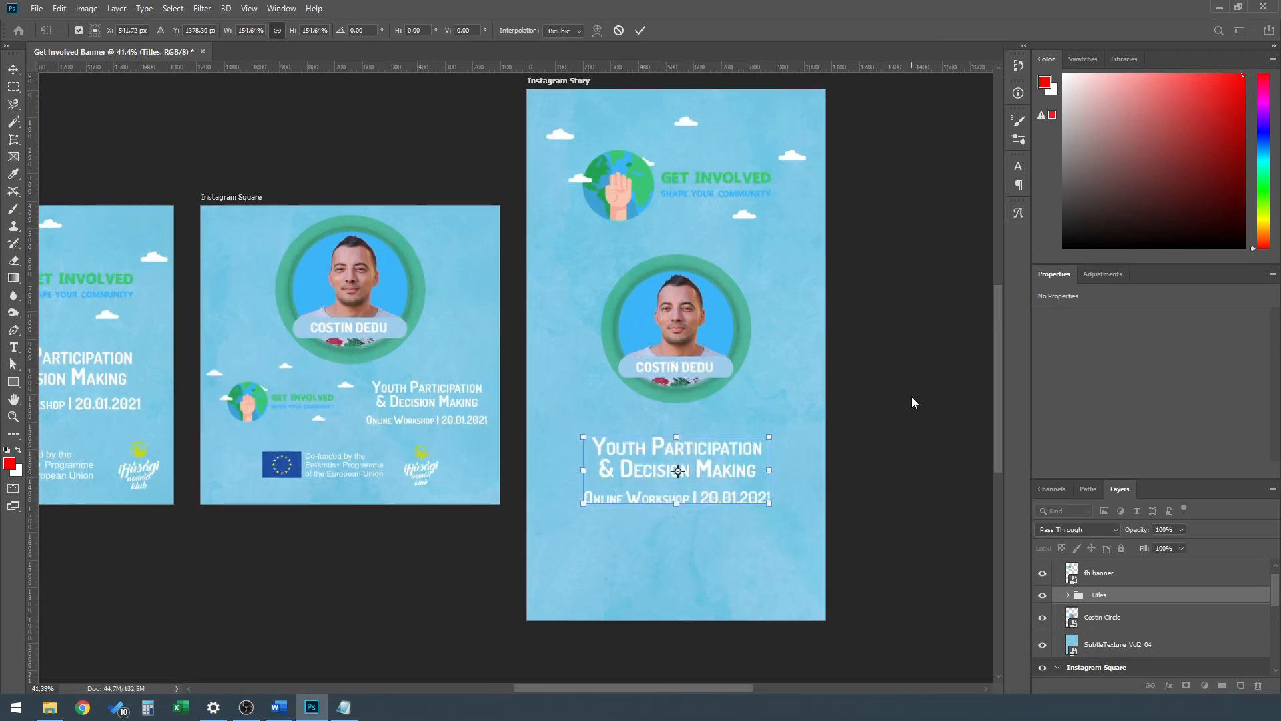
drag(998, 359, 999, 342)
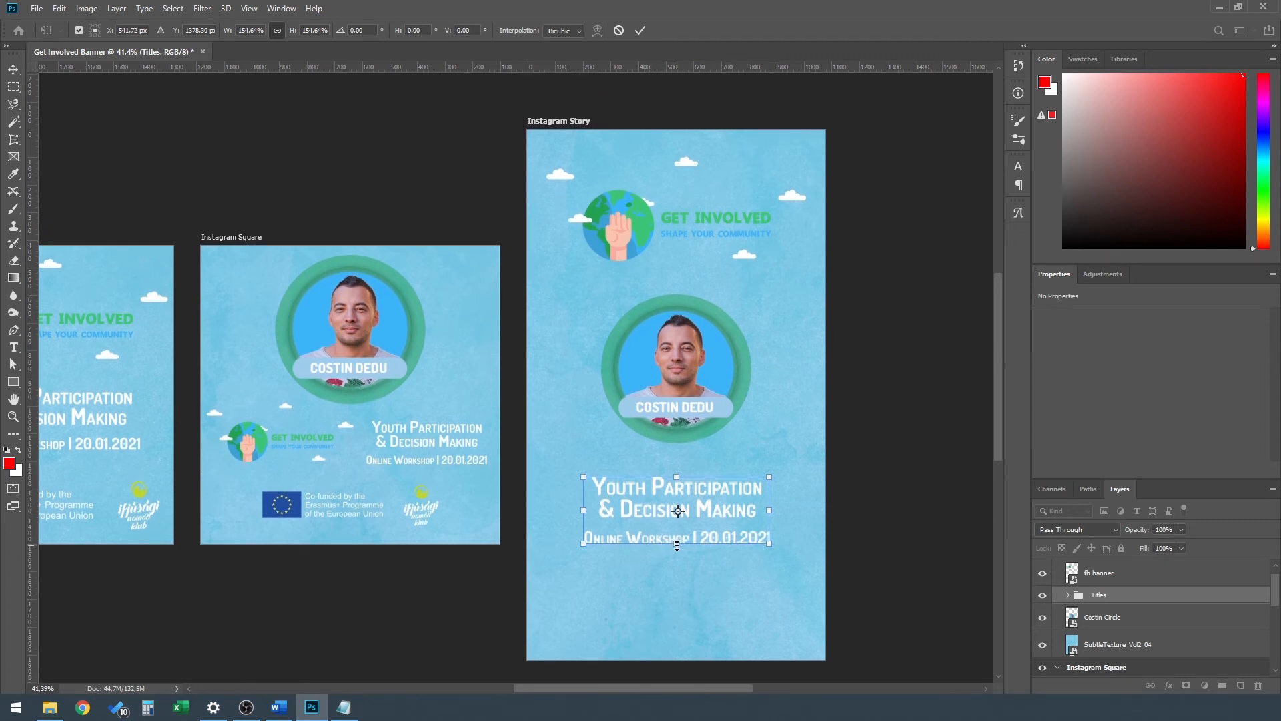
drag(676, 543, 676, 558)
key(Return)
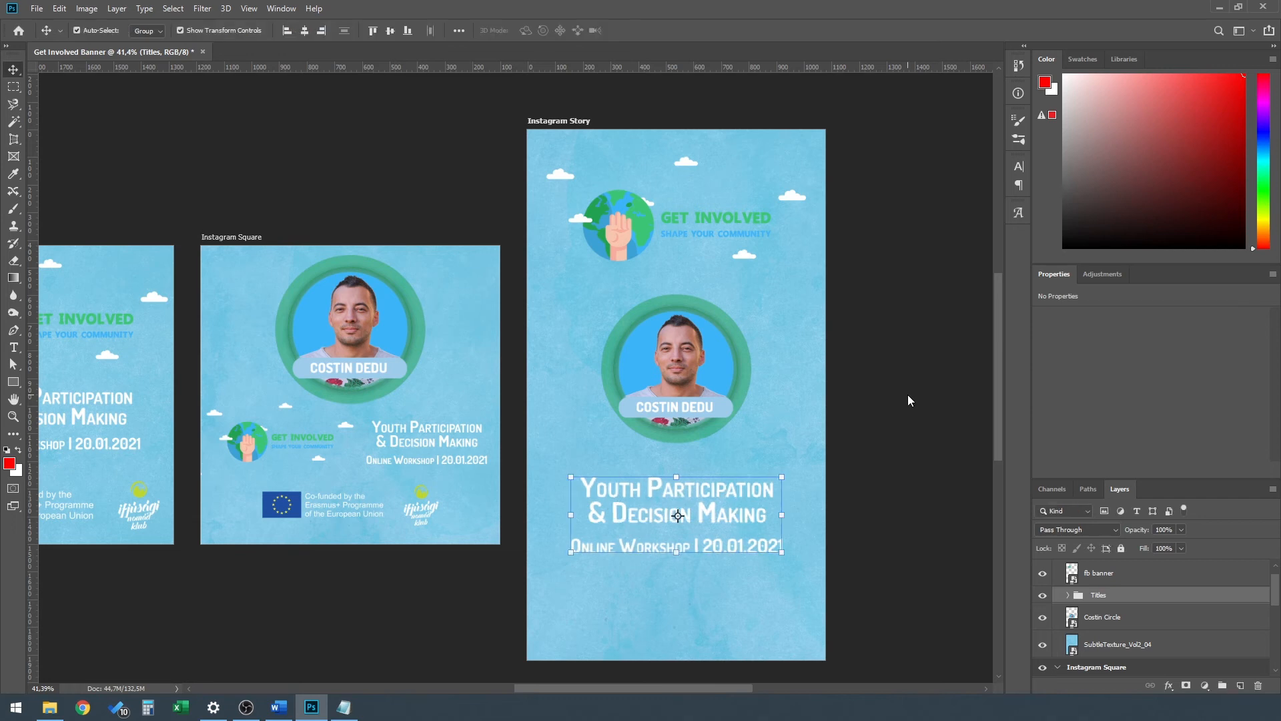
click(432, 505)
Paste the Erasmus+ logo bar at the Story's bottom and enlarge it to 123%.
key(ctrl+c)
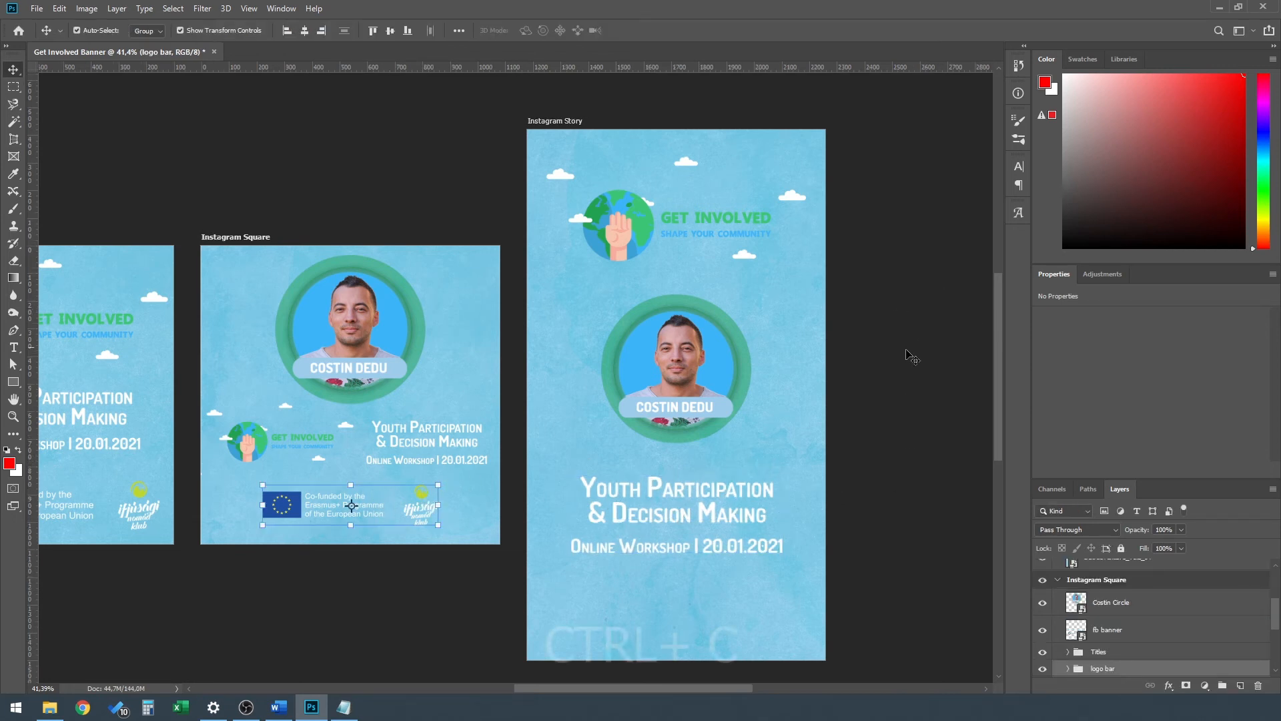
click(723, 586)
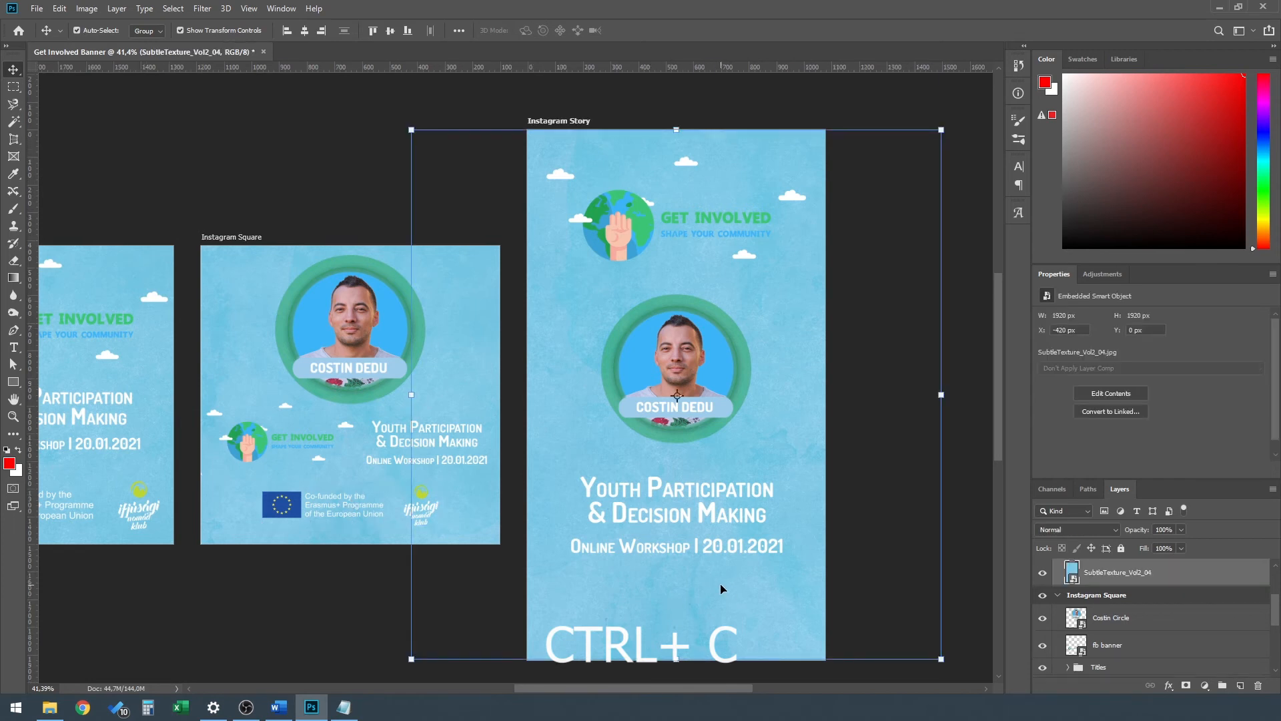
key(ctrl+v)
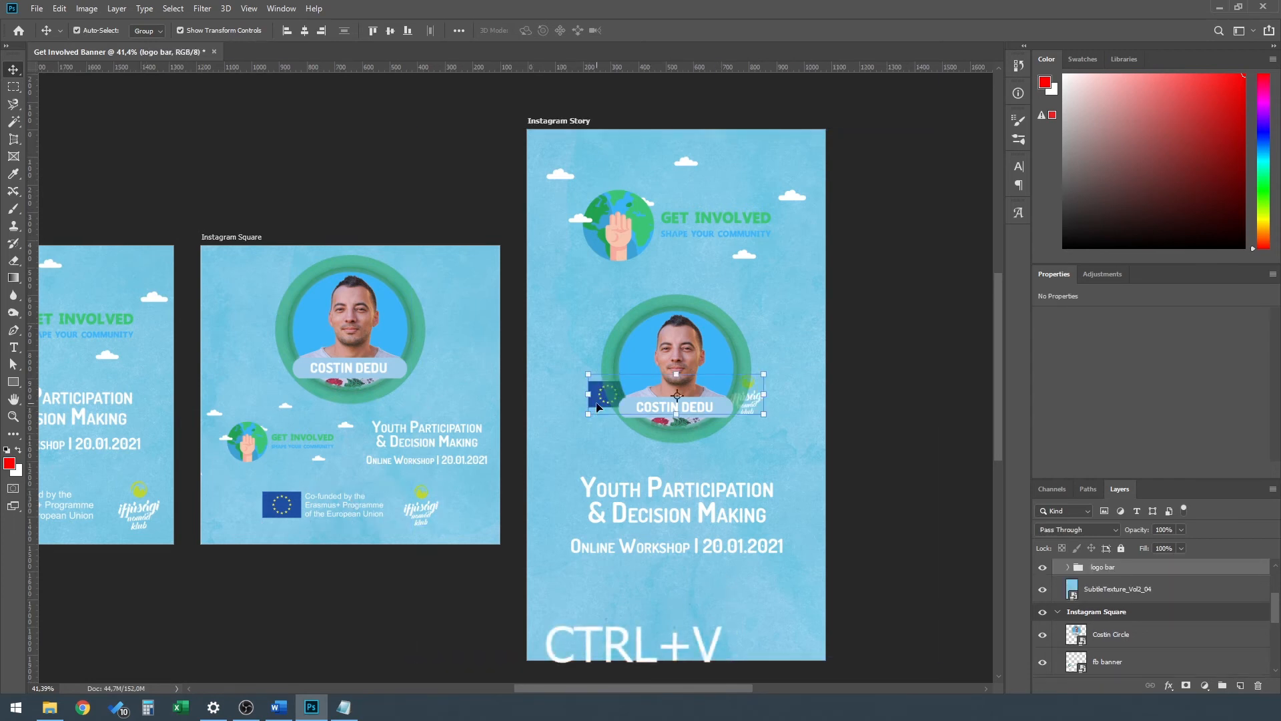
drag(593, 405, 597, 619)
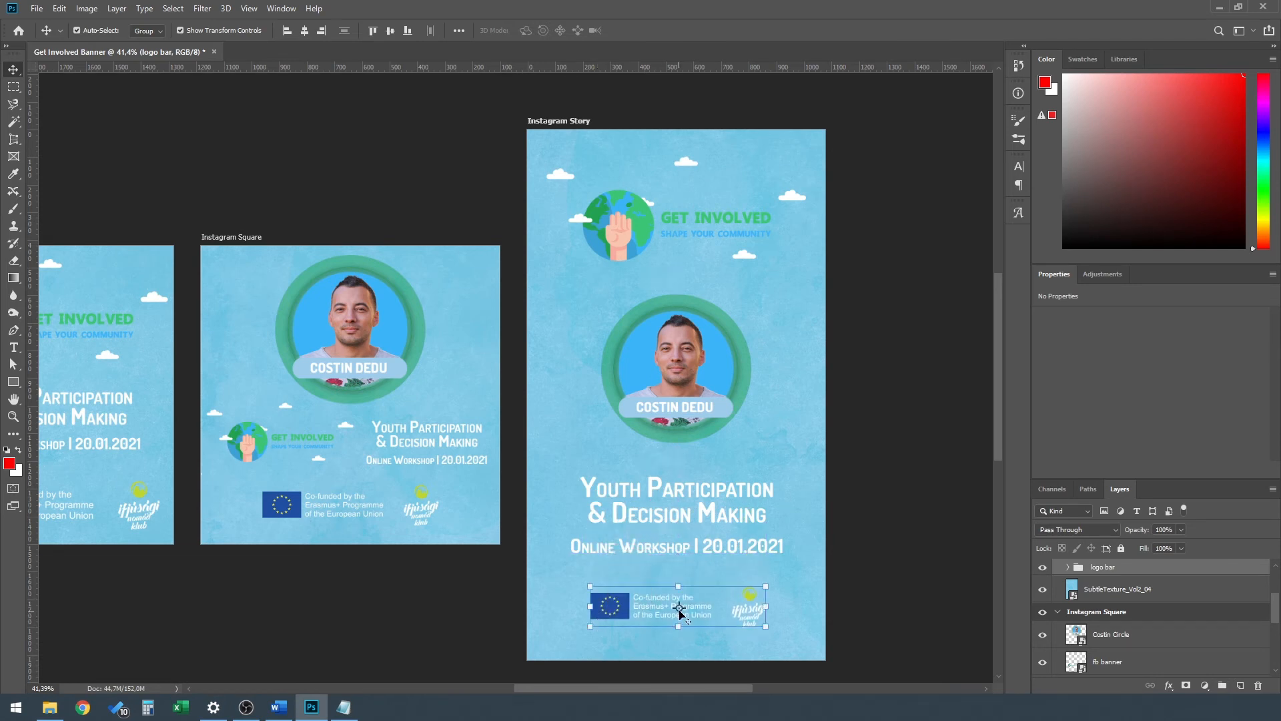
drag(679, 626, 679, 636)
key(Return)
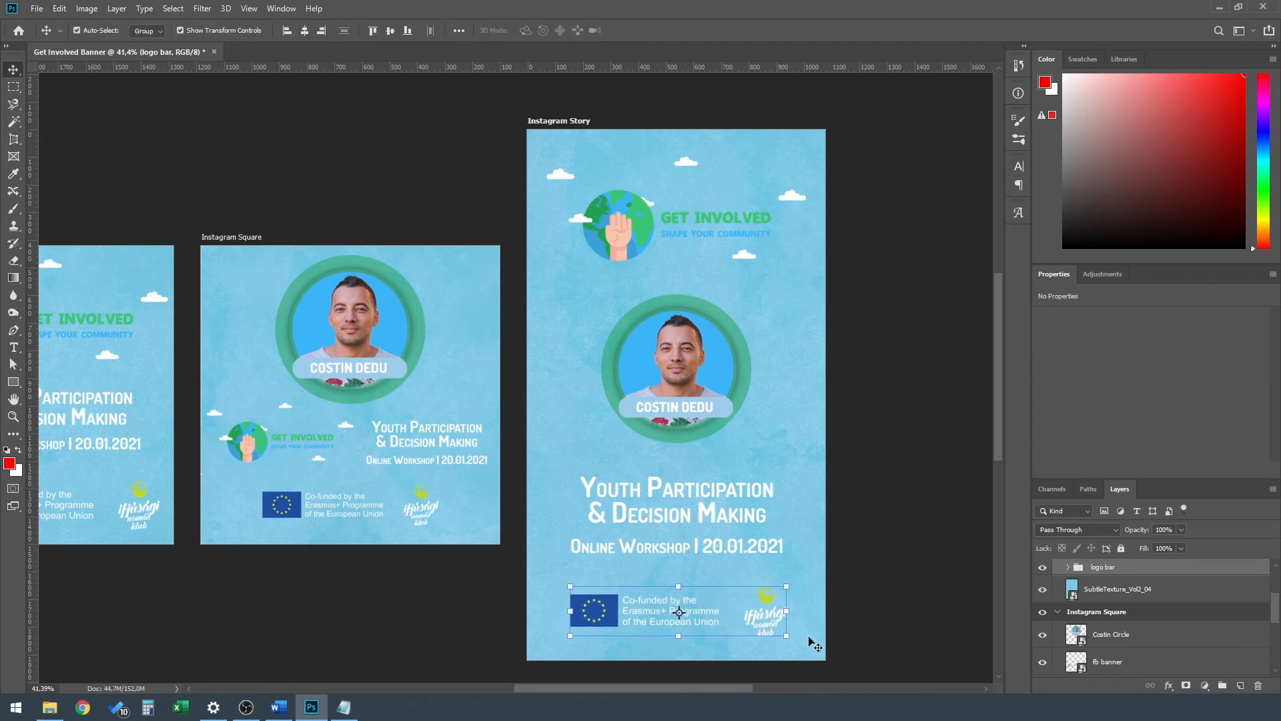
mouse_move(707, 689)
mouse_down()
mouse_move(598, 679)
mouse_move(702, 695)
mouse_up()
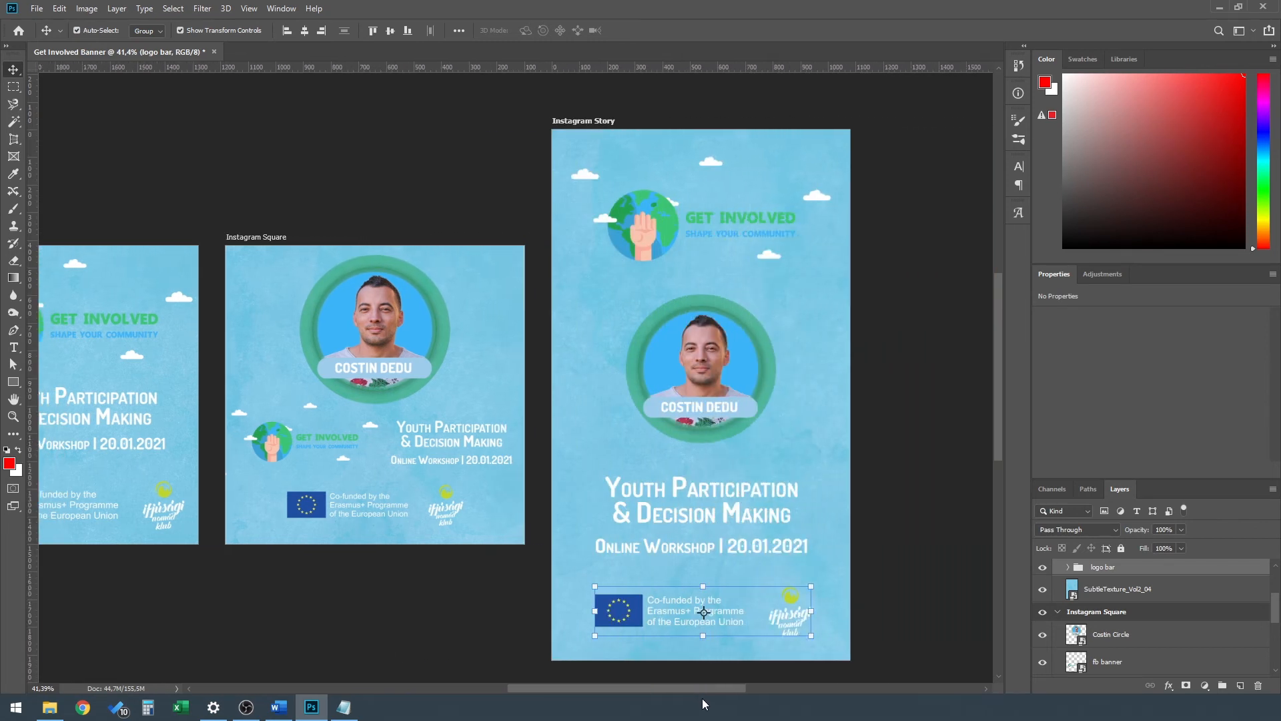
Enlarge the Costin Circle portrait on the Instagram Story.
click(715, 367)
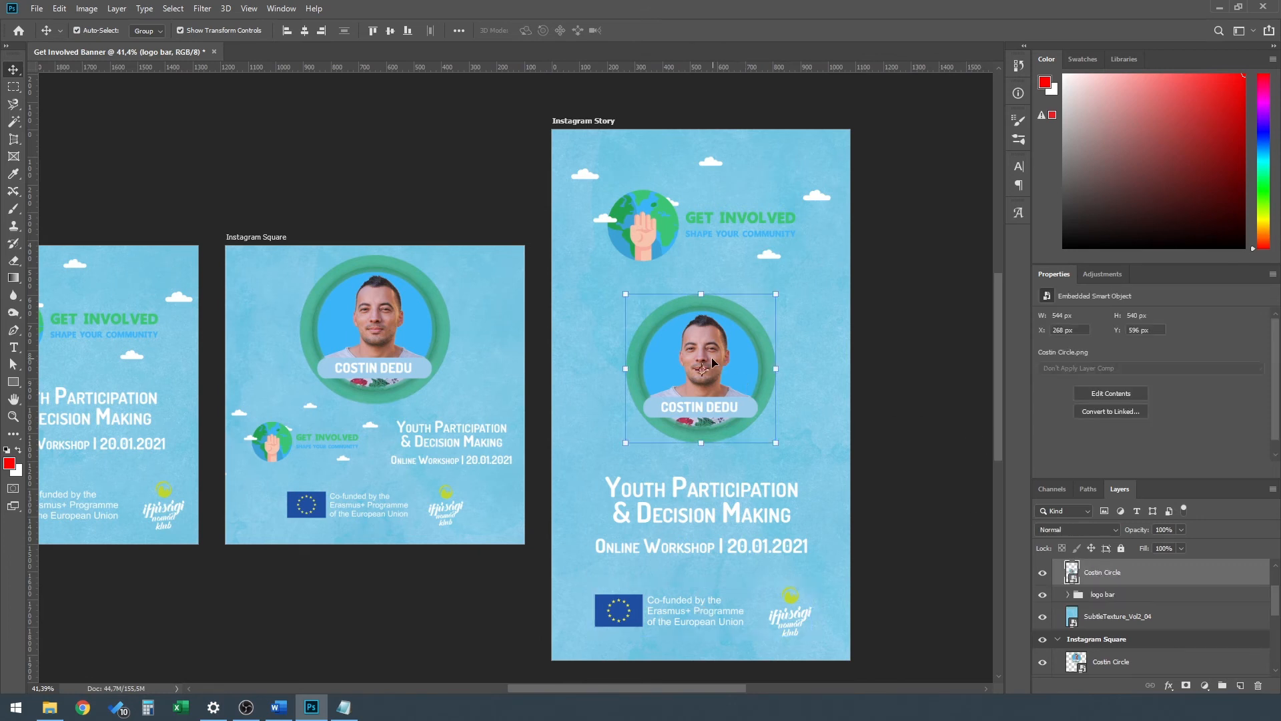
mouse_move(780, 369)
mouse_down()
mouse_move(794, 369)
mouse_move(776, 368)
mouse_up()
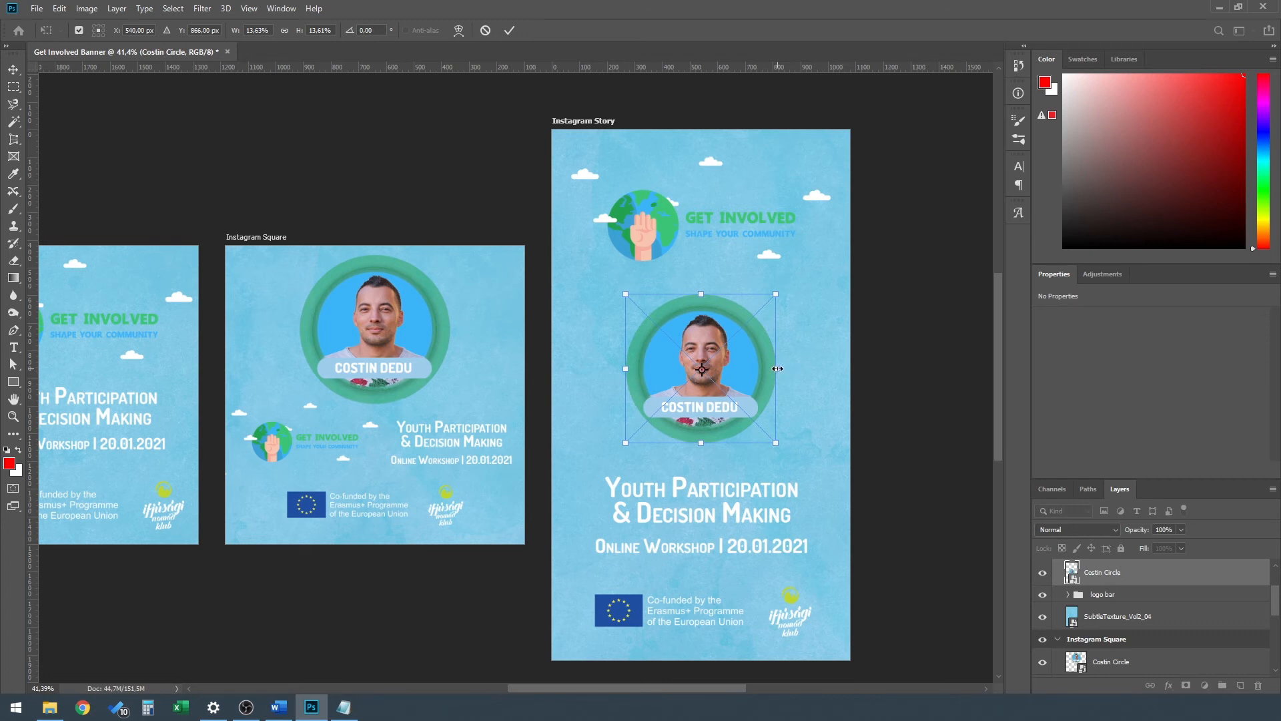
drag(778, 369, 792, 375)
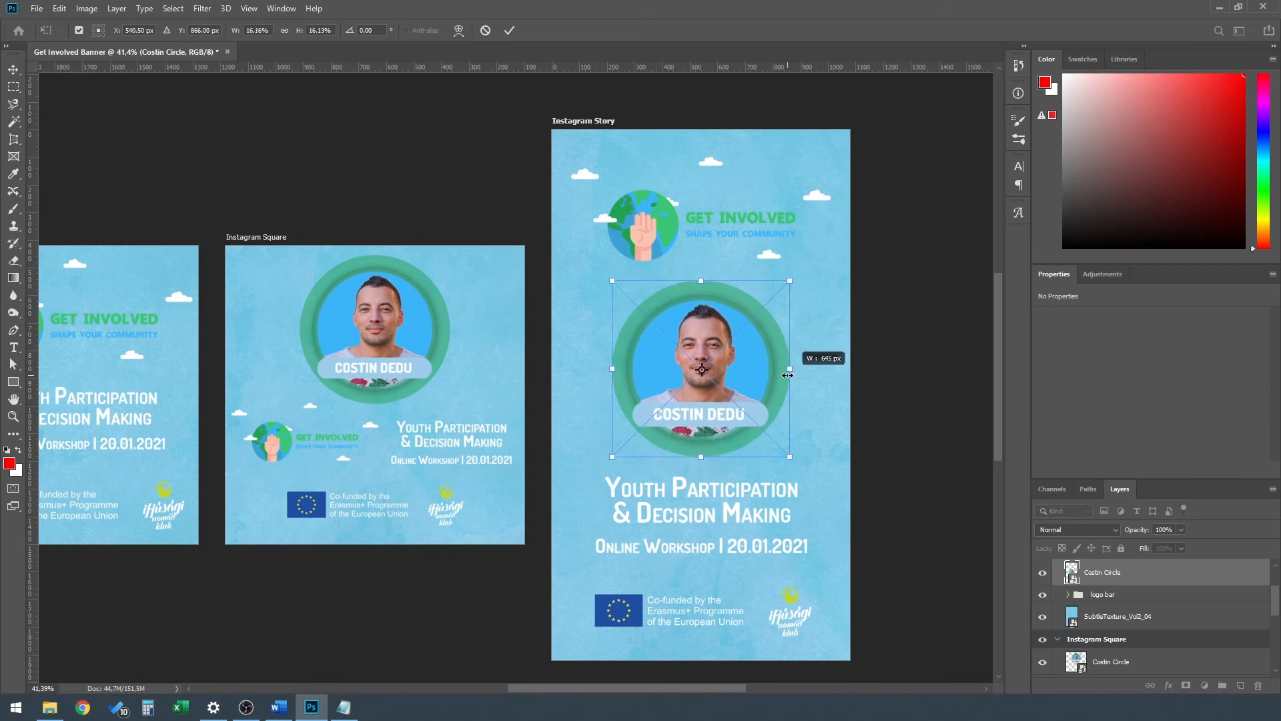
key(Return)
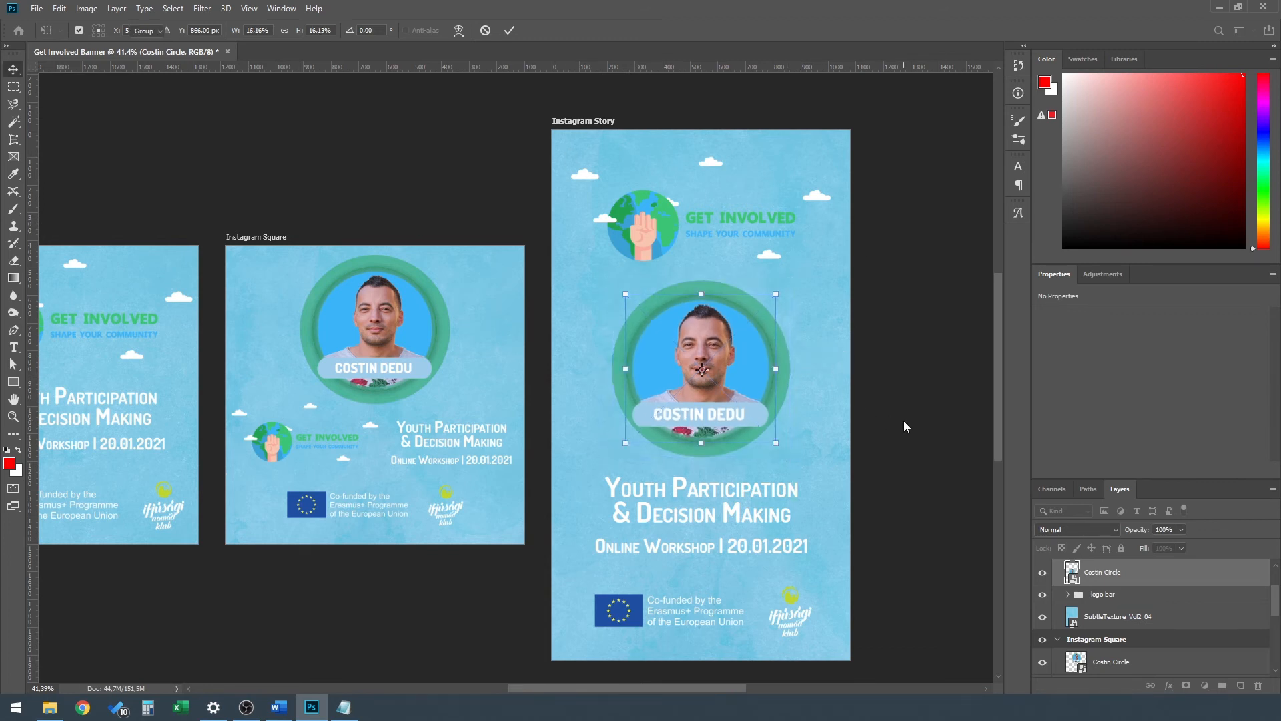
click(936, 469)
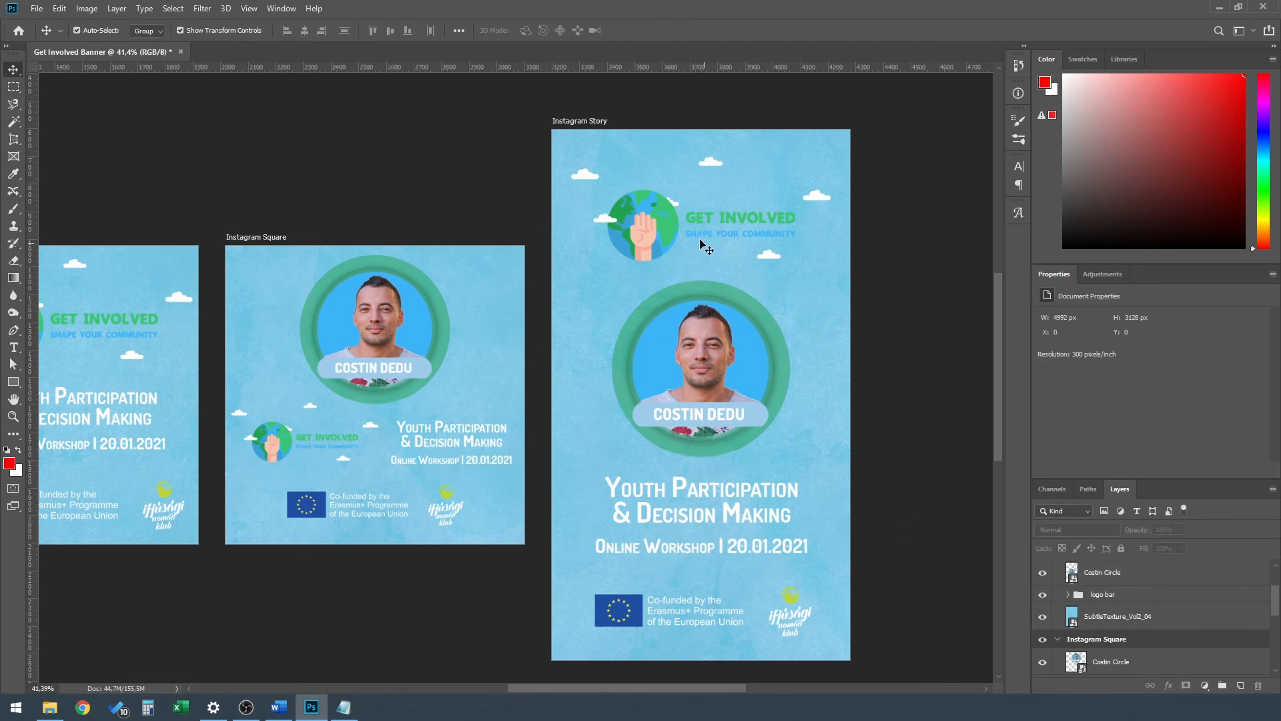
Raise the GET INVOLVED banner 22 px to Y 75 px.
click(667, 223)
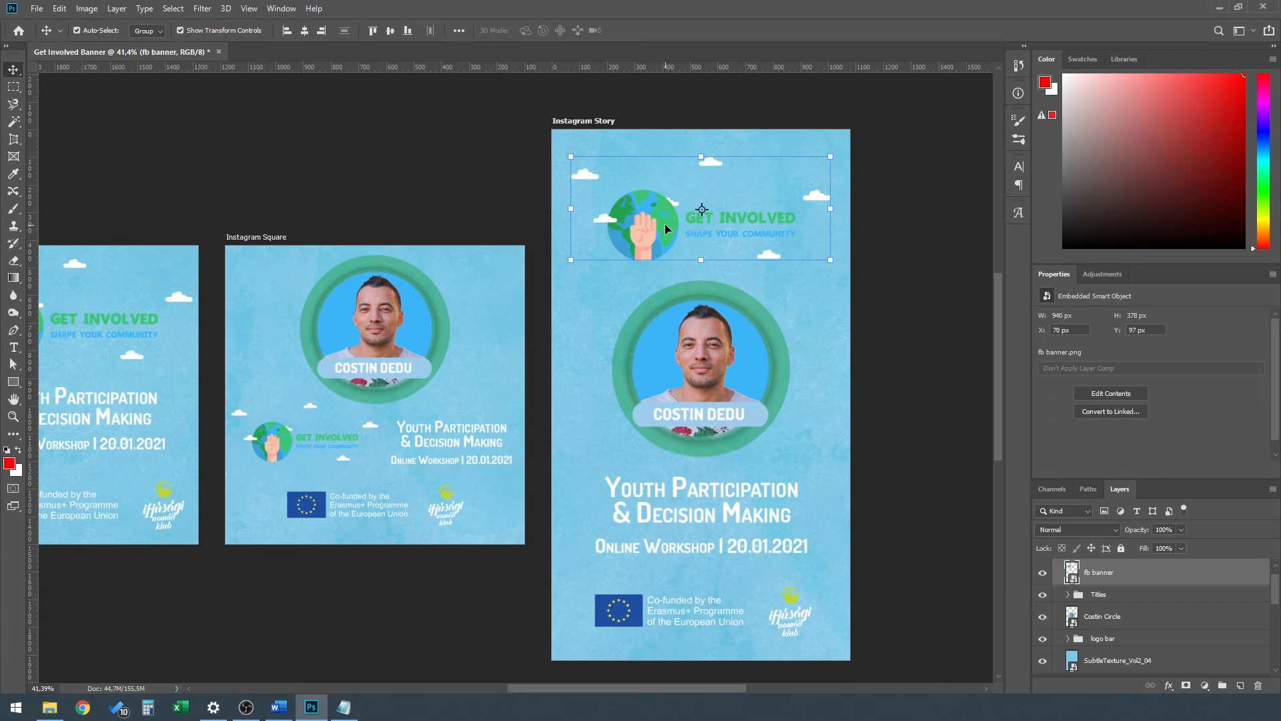
drag(665, 229, 666, 216)
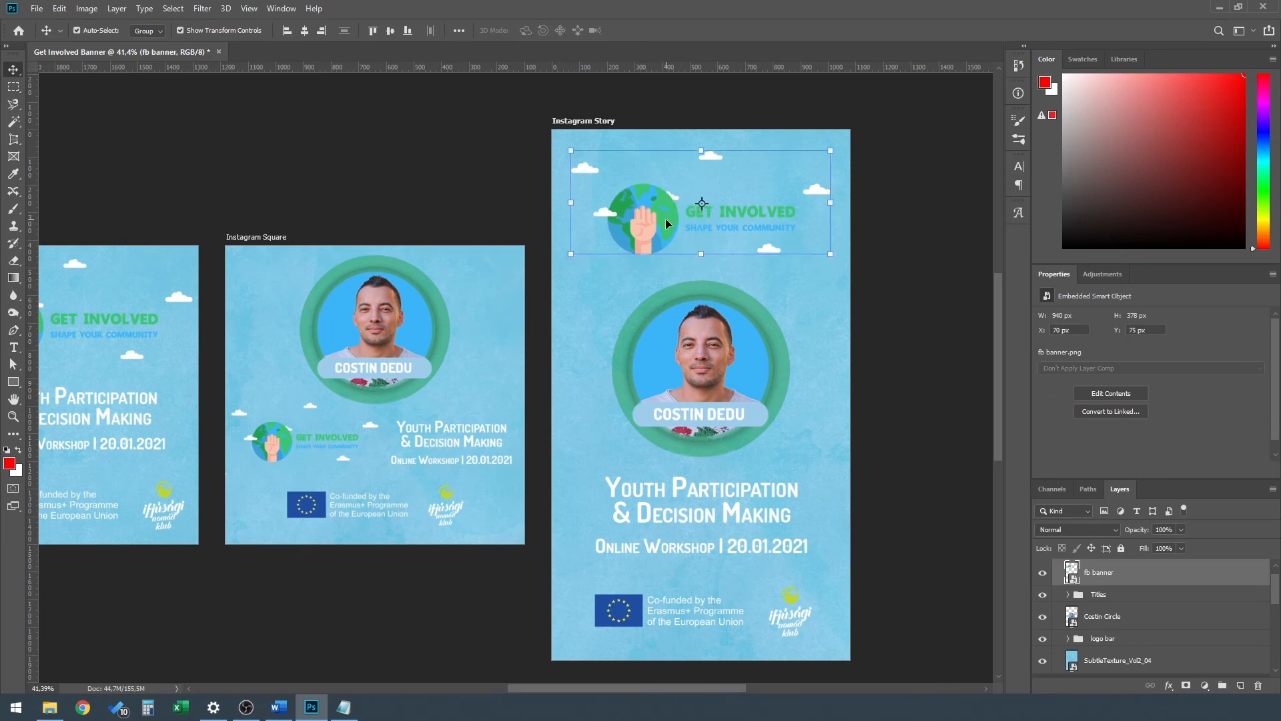
click(914, 414)
Drag the Titles group slightly lower and align it to the Story's horizontal centre.
click(698, 493)
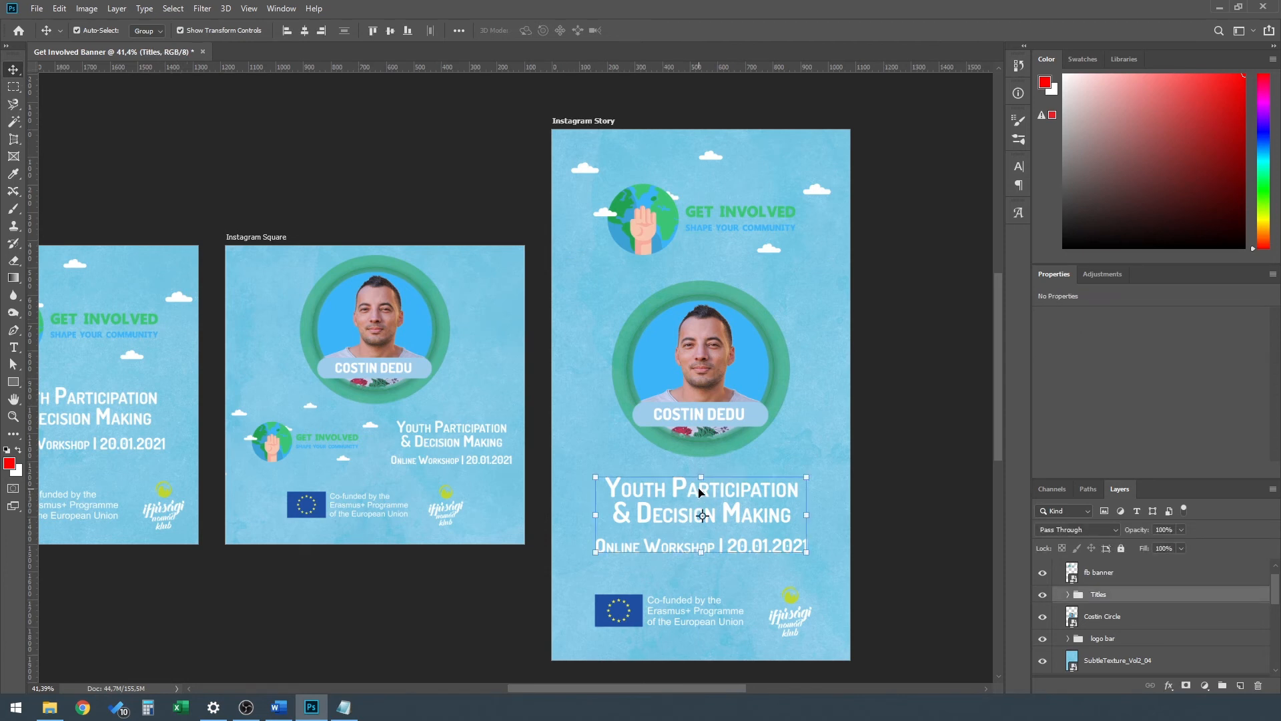
drag(683, 488, 709, 527)
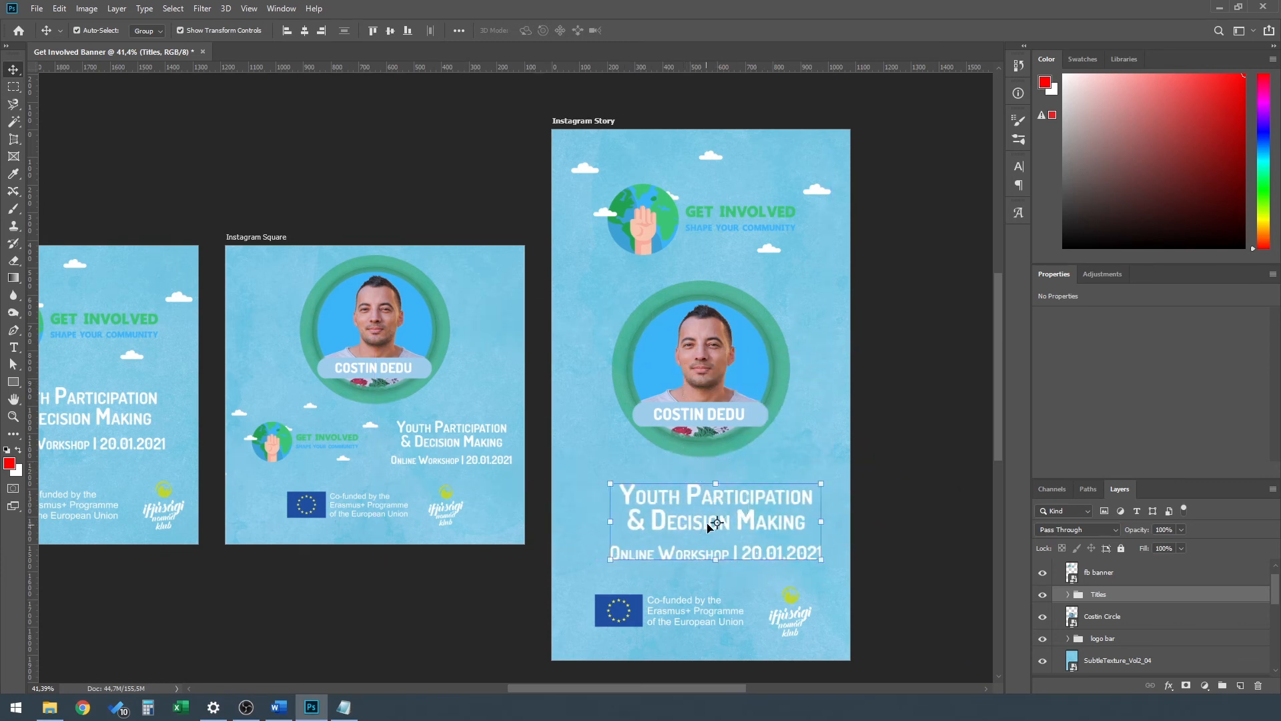
click(304, 30)
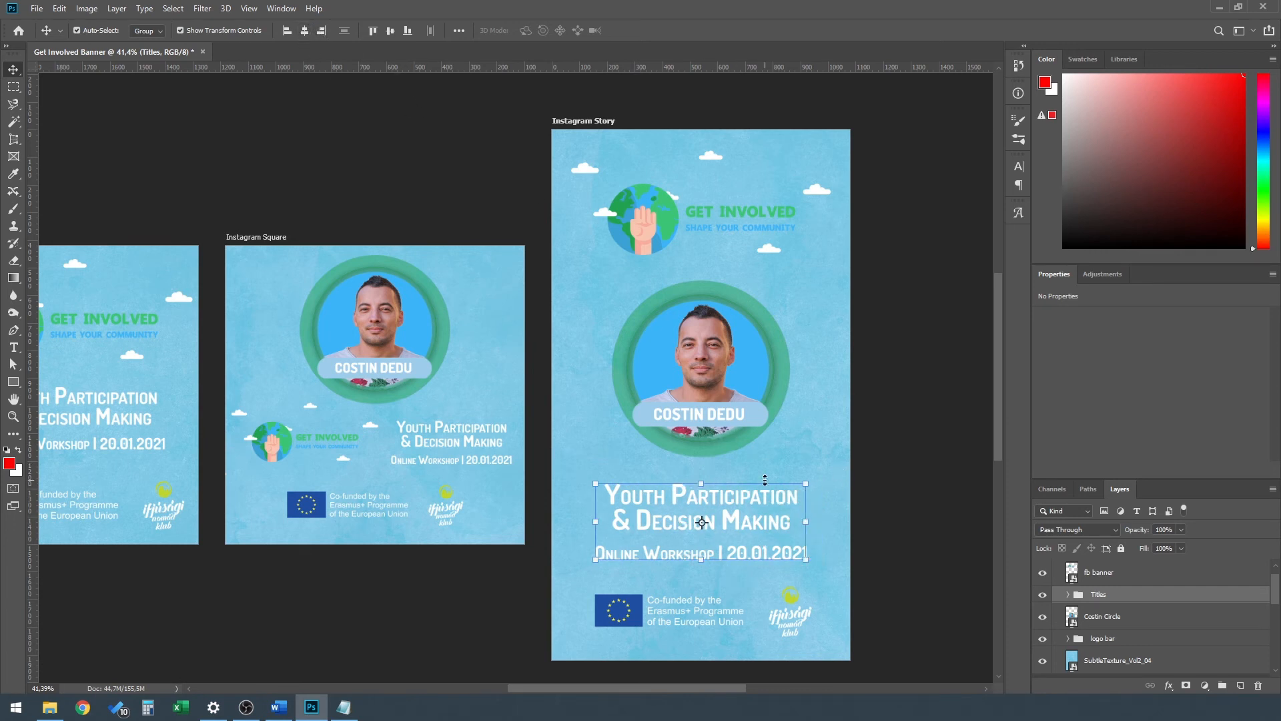
click(936, 517)
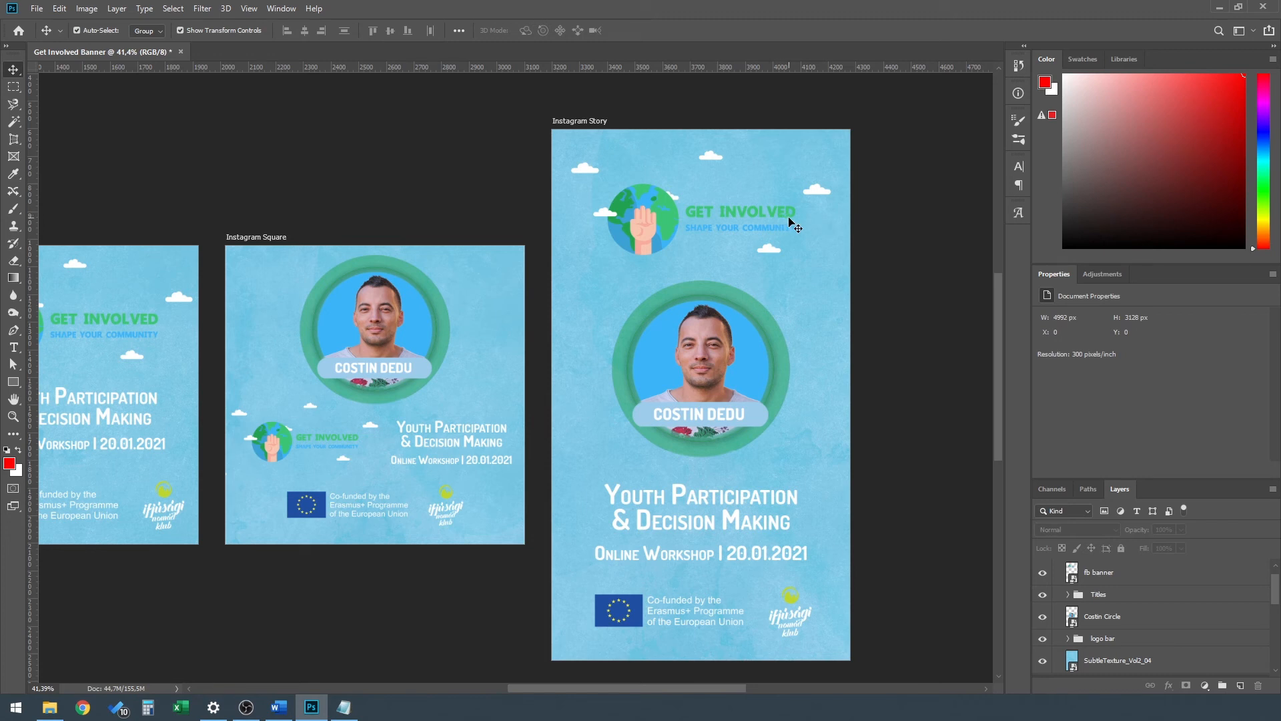
drag(623, 686, 622, 714)
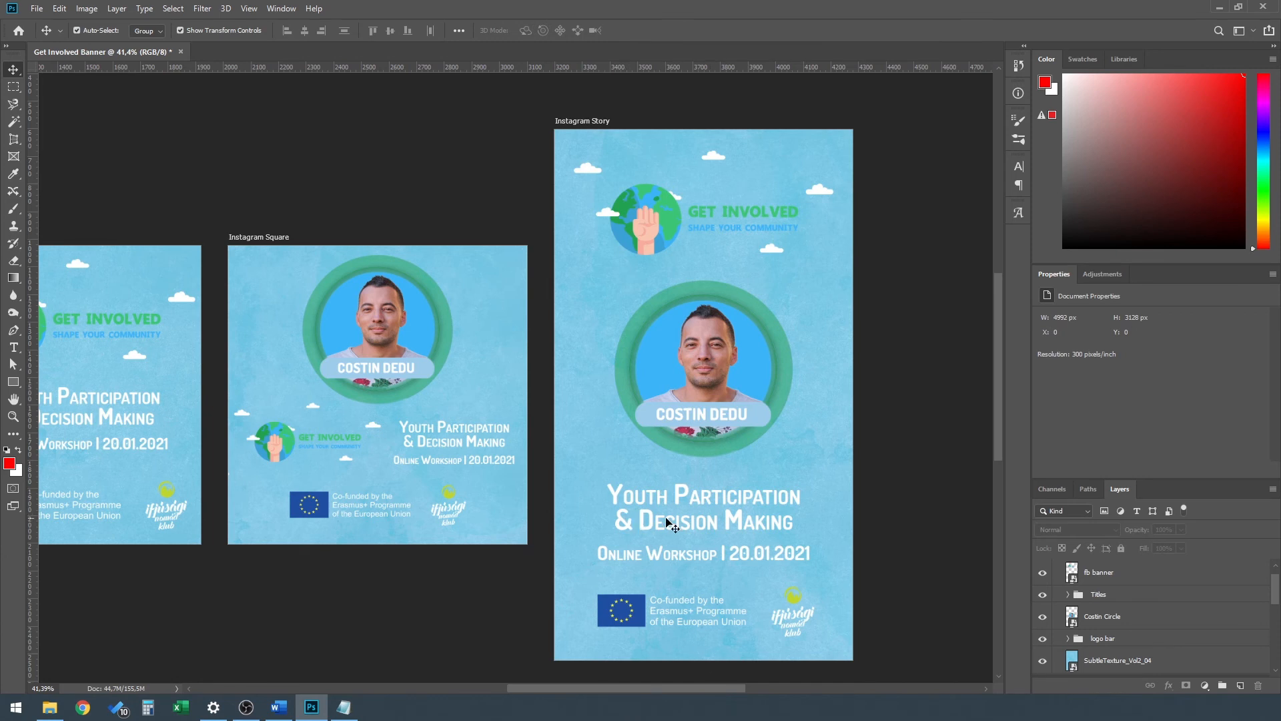
drag(609, 685, 578, 685)
click(400, 444)
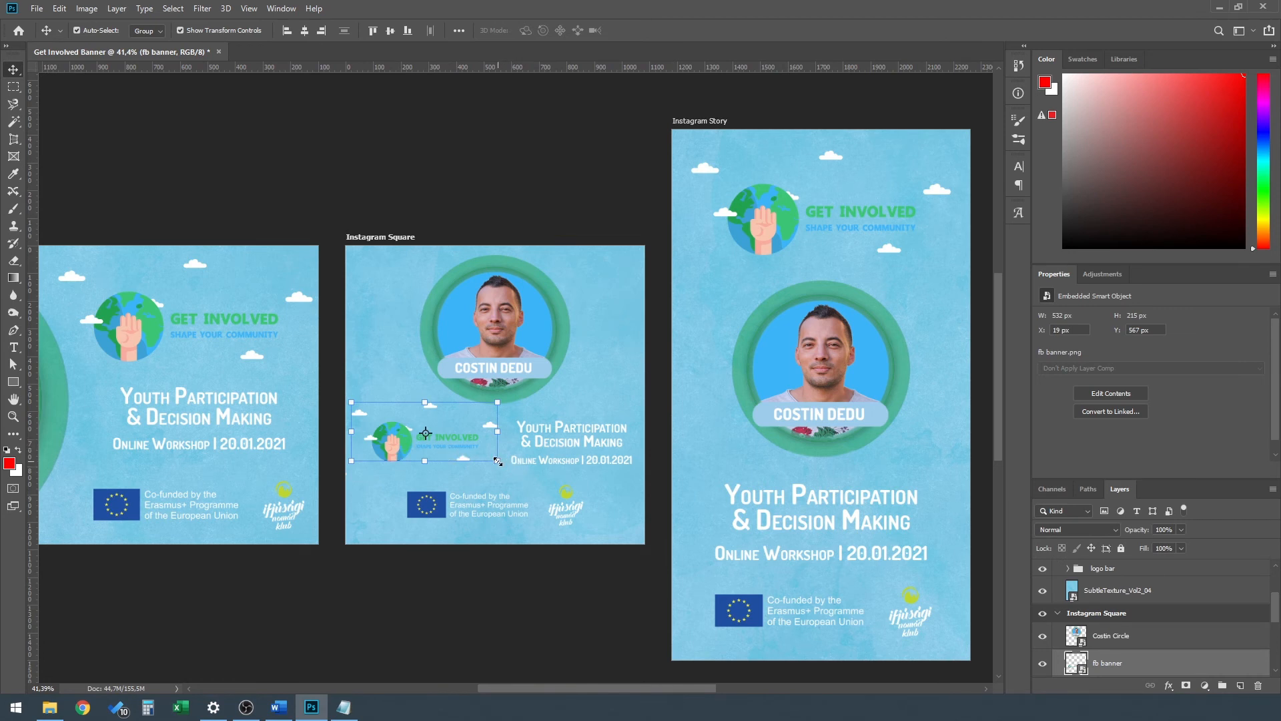
drag(497, 461, 505, 467)
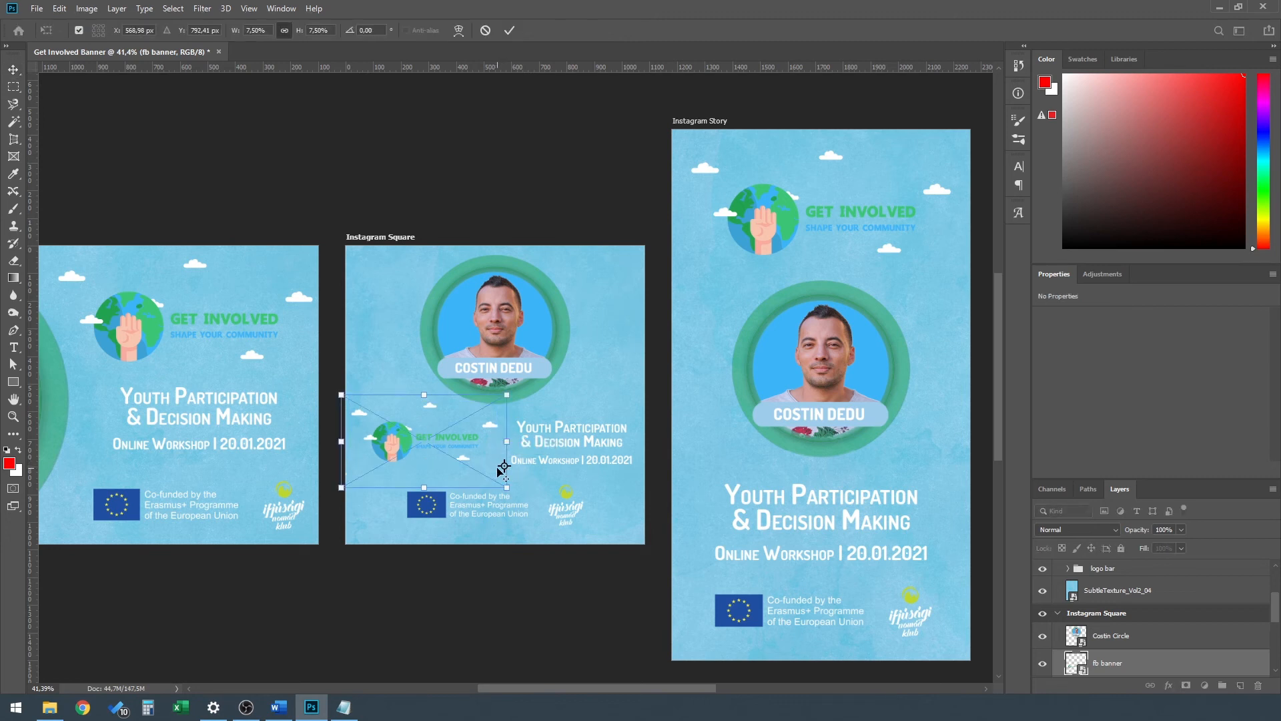
key(ctrl+z)
mouse_move(506, 487)
mouse_down()
mouse_move(539, 509)
mouse_move(520, 494)
mouse_up()
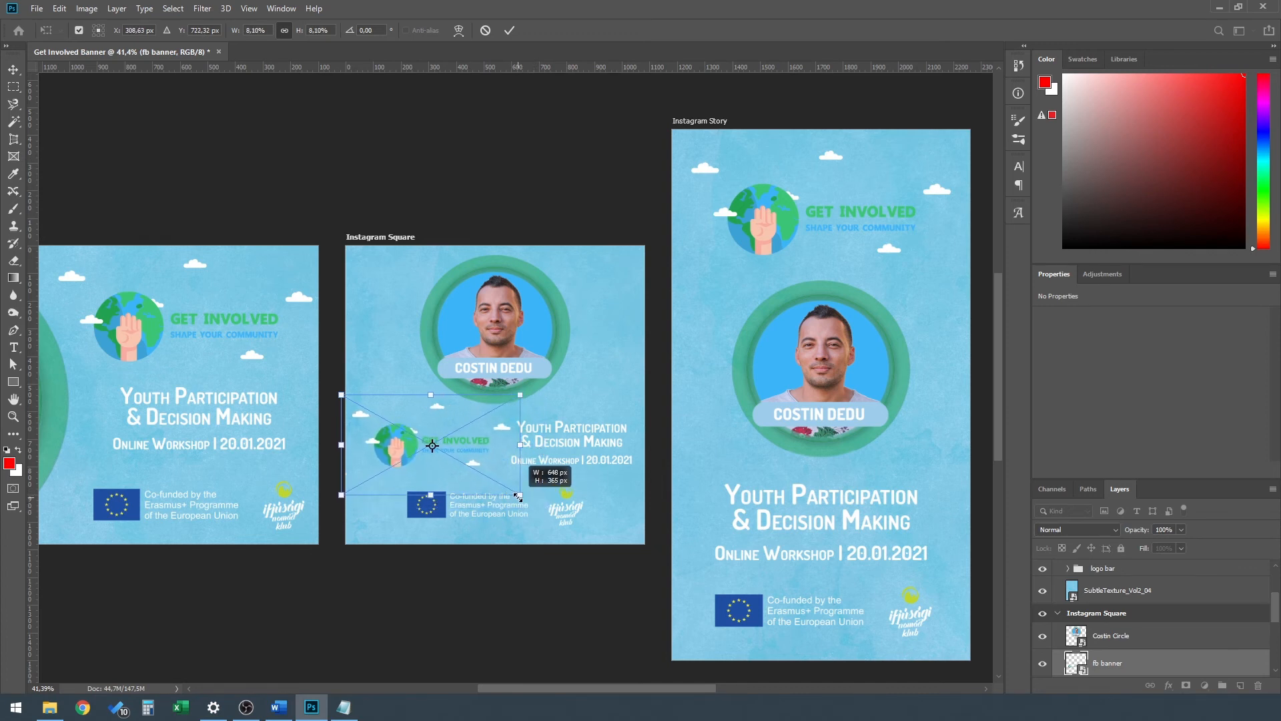
click(485, 31)
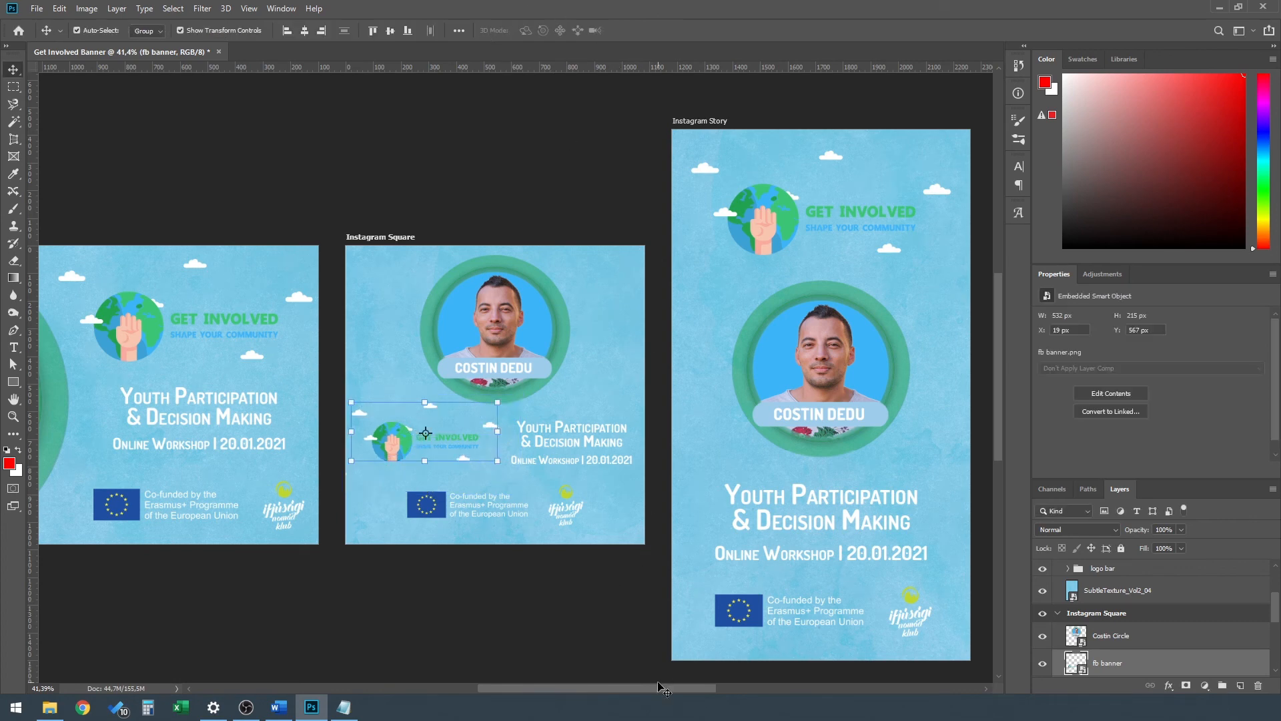
drag(612, 686, 630, 687)
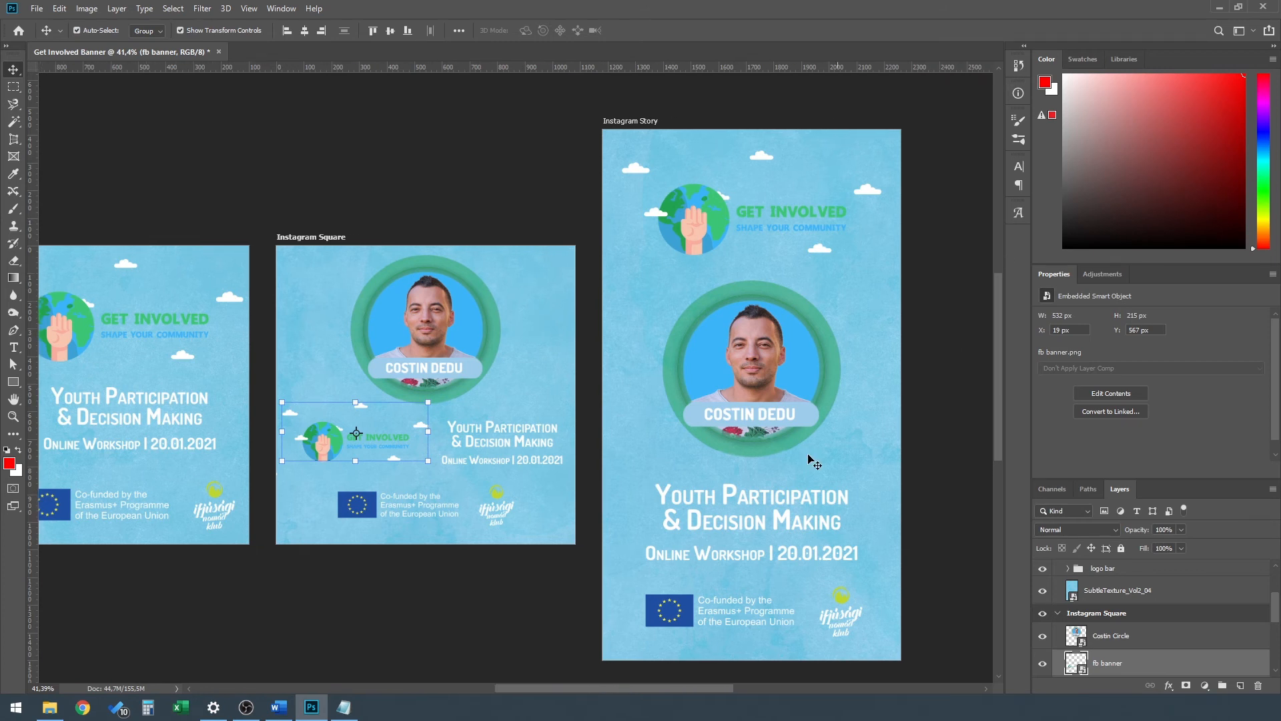
click(959, 407)
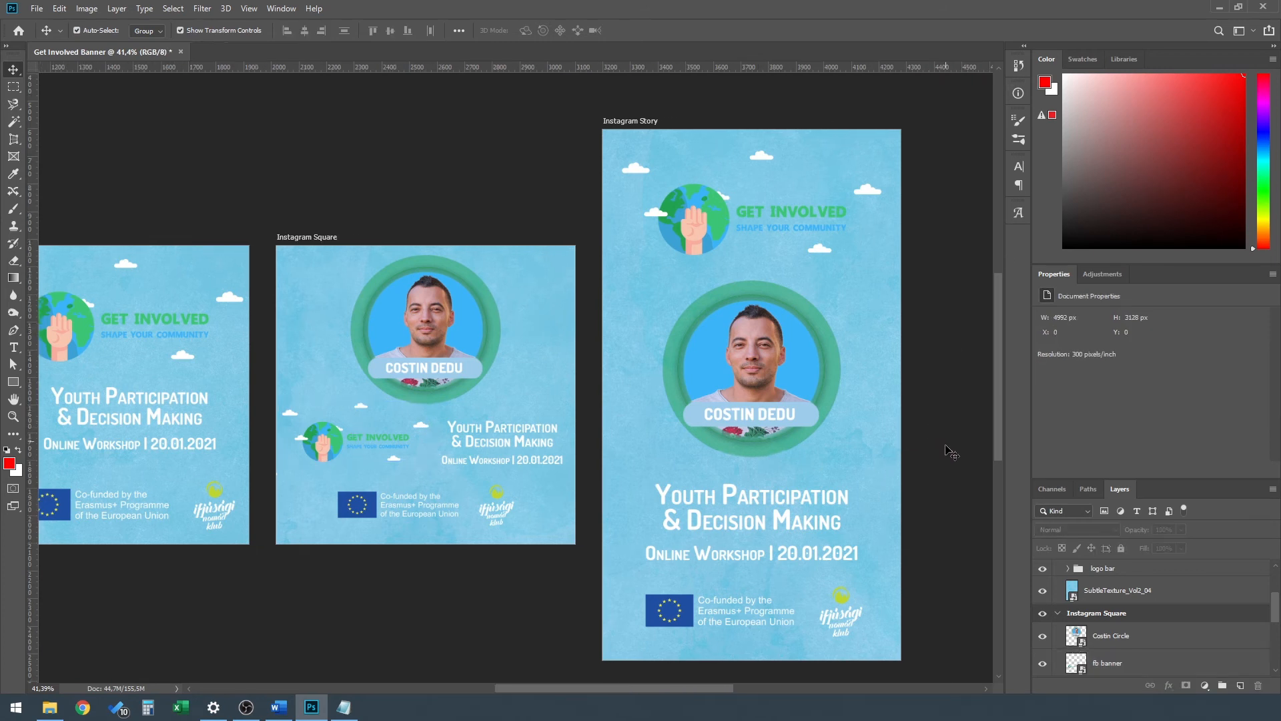
drag(634, 686, 609, 675)
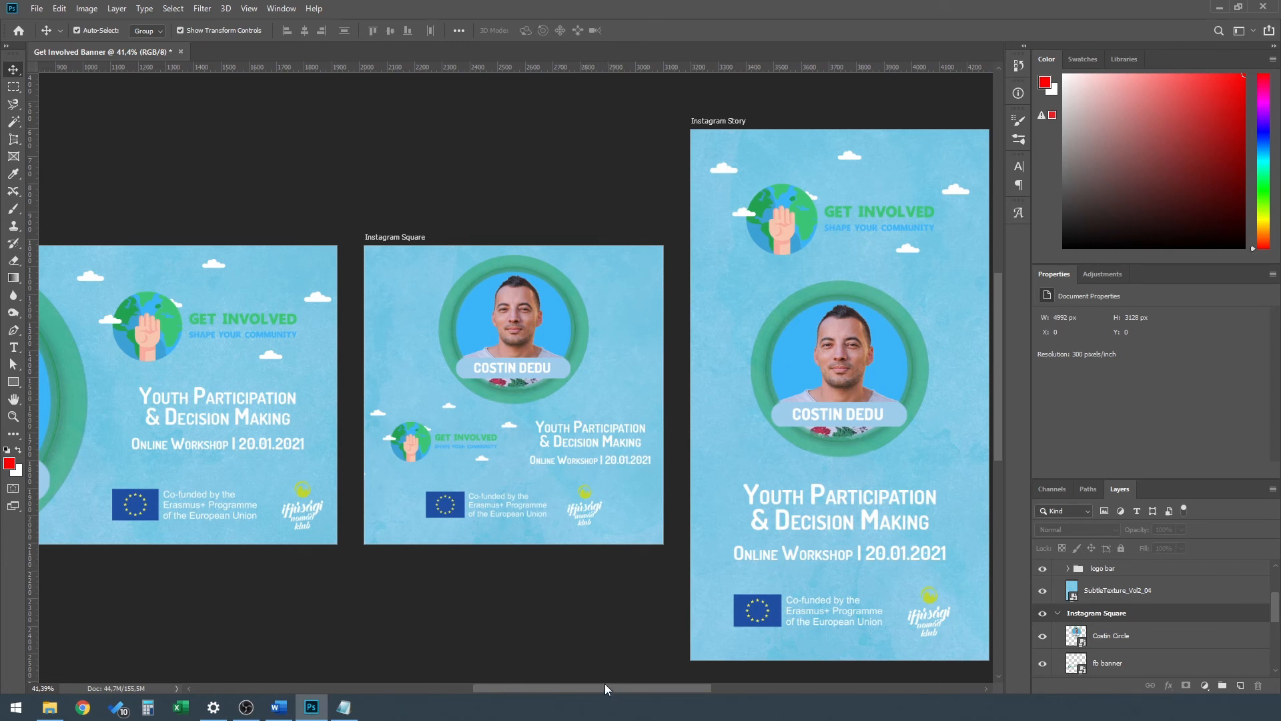
drag(605, 684, 514, 686)
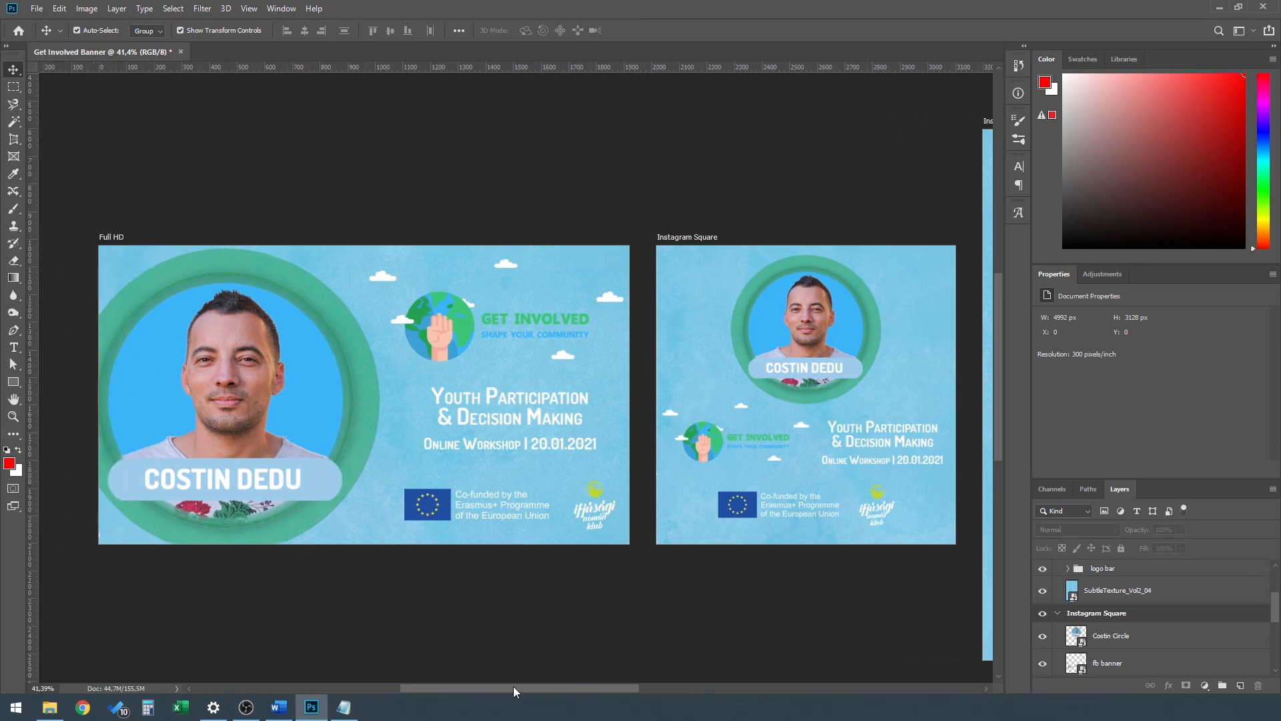
In Export As, set the Instagram Story, Instagram Square and Full HD artboards to JPG.
click(36, 9)
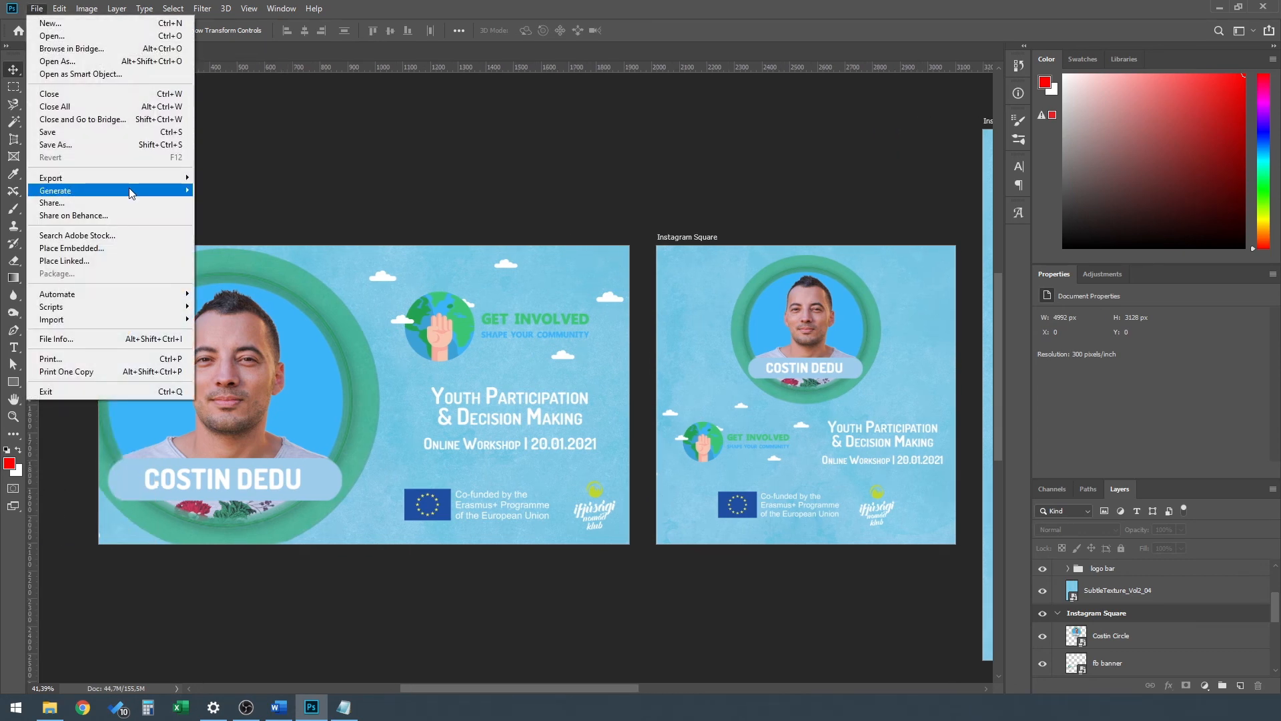
mouse_move(130, 179)
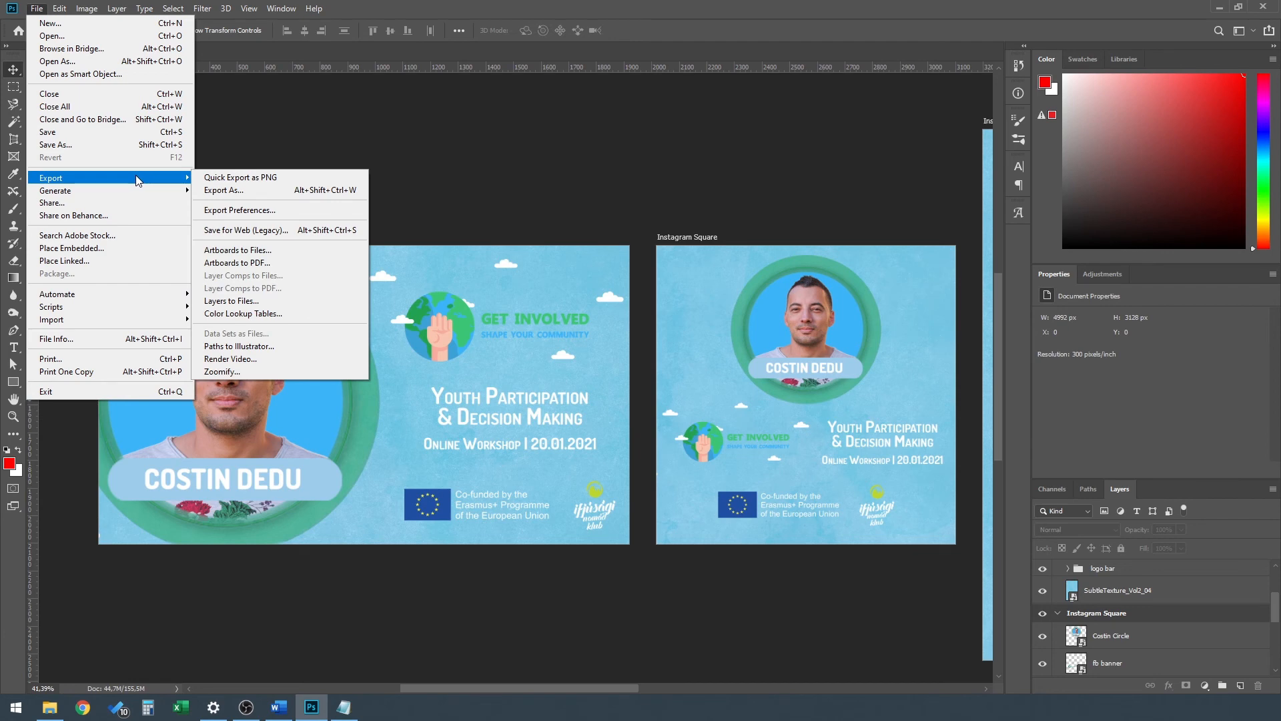
click(251, 190)
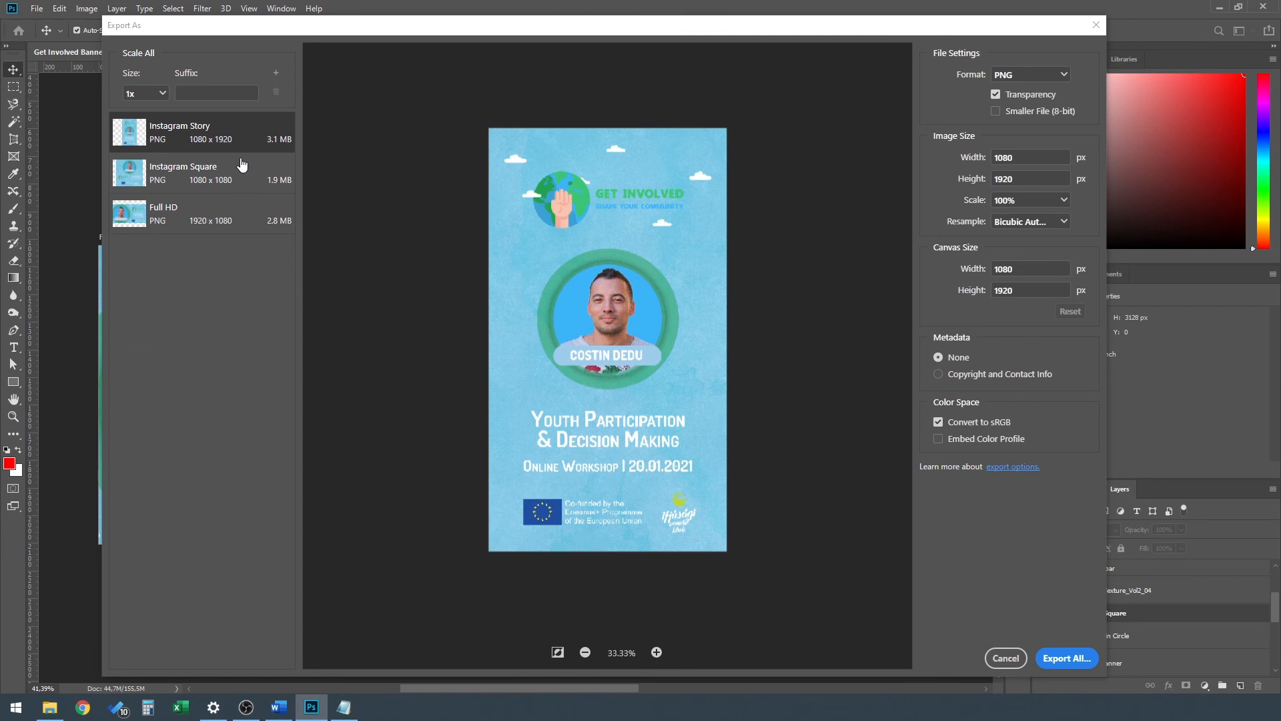
click(1062, 76)
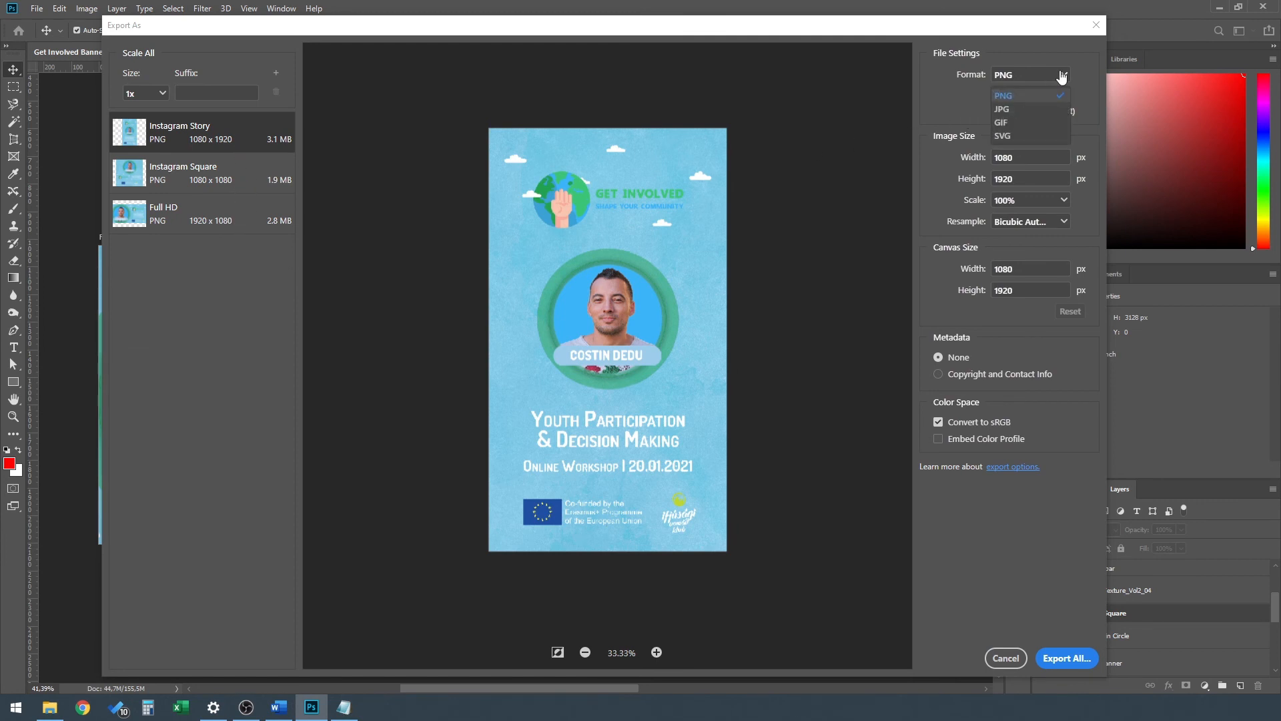
click(1021, 110)
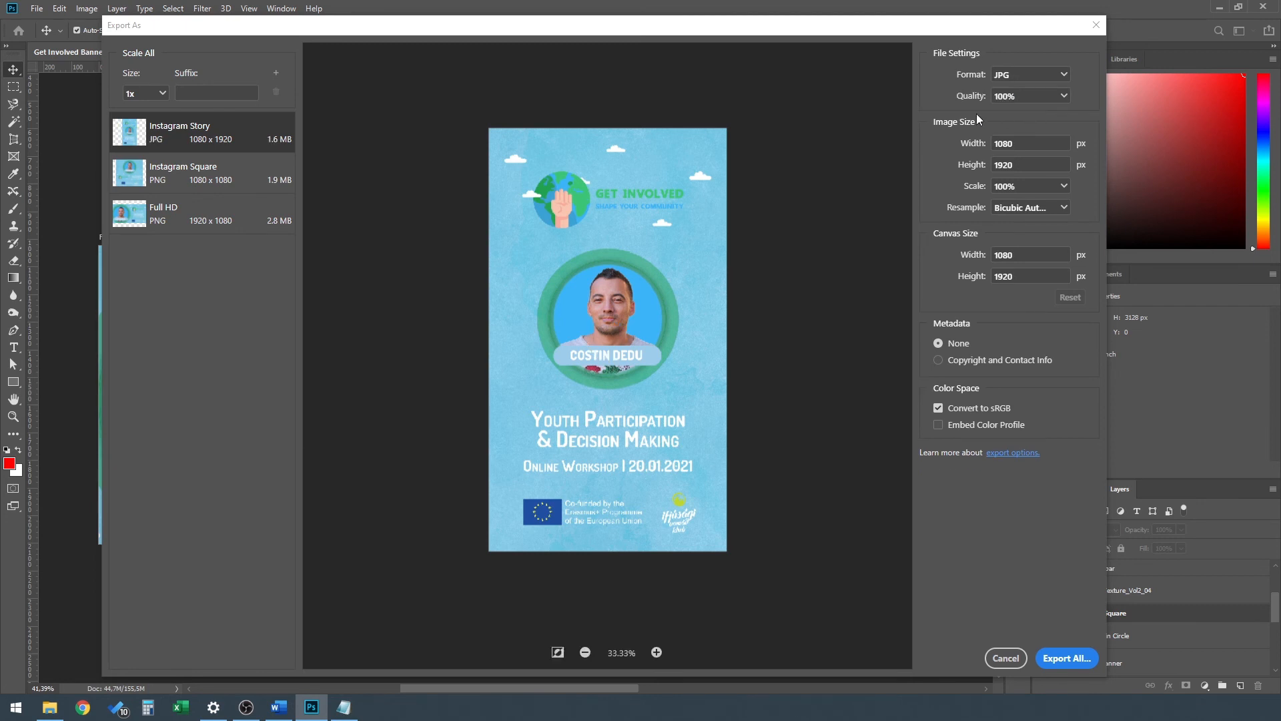
click(252, 179)
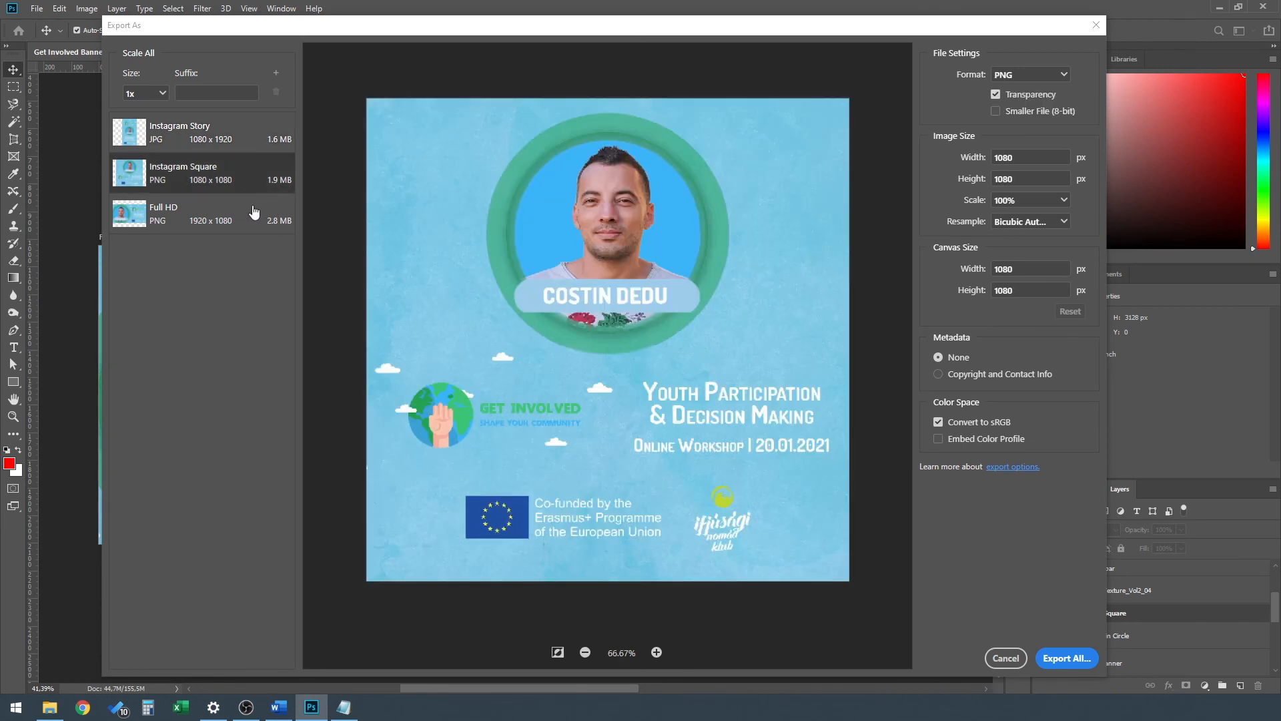
shift+click(254, 213)
click(1071, 79)
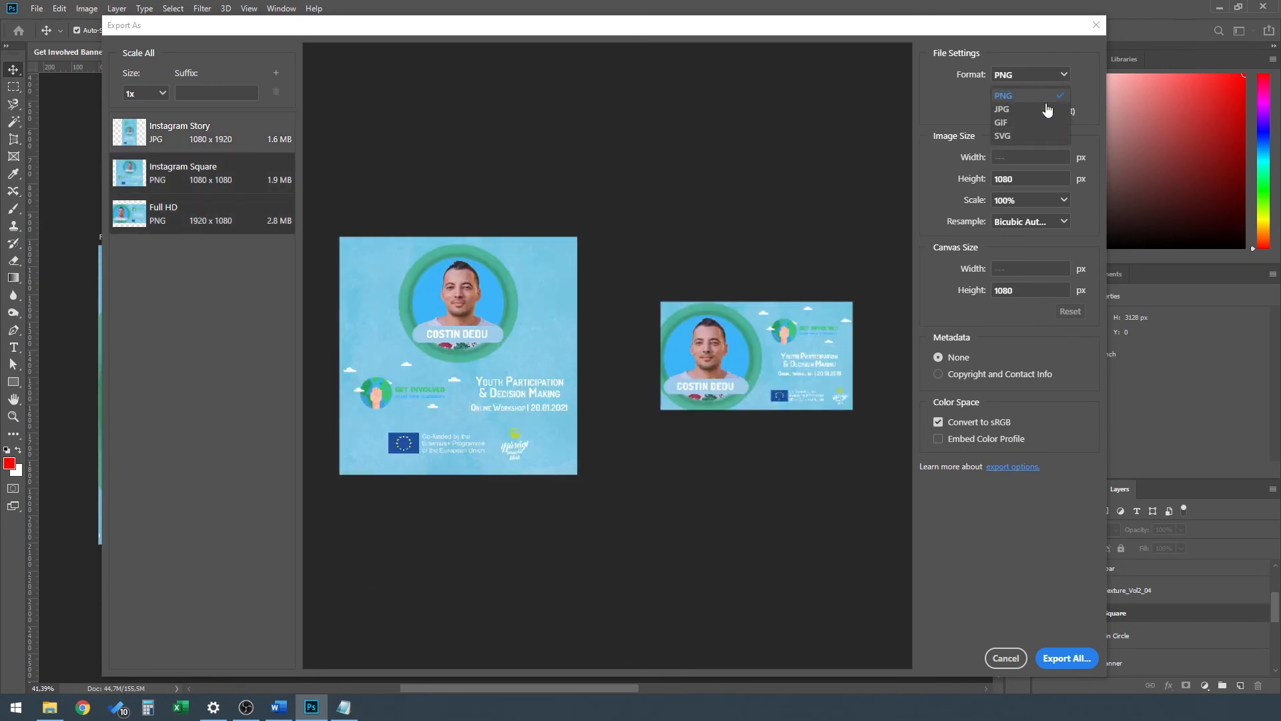
click(1012, 111)
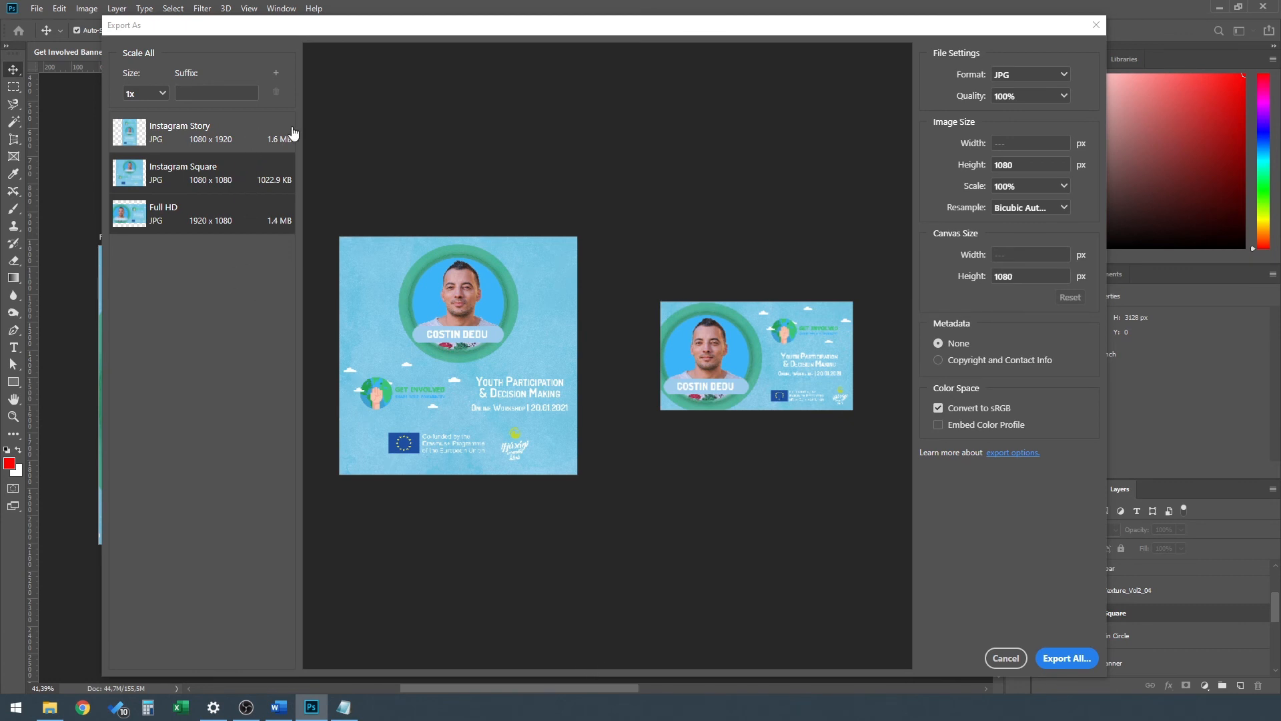
Set the JPG quality to 100% for all three artboards.
click(1065, 99)
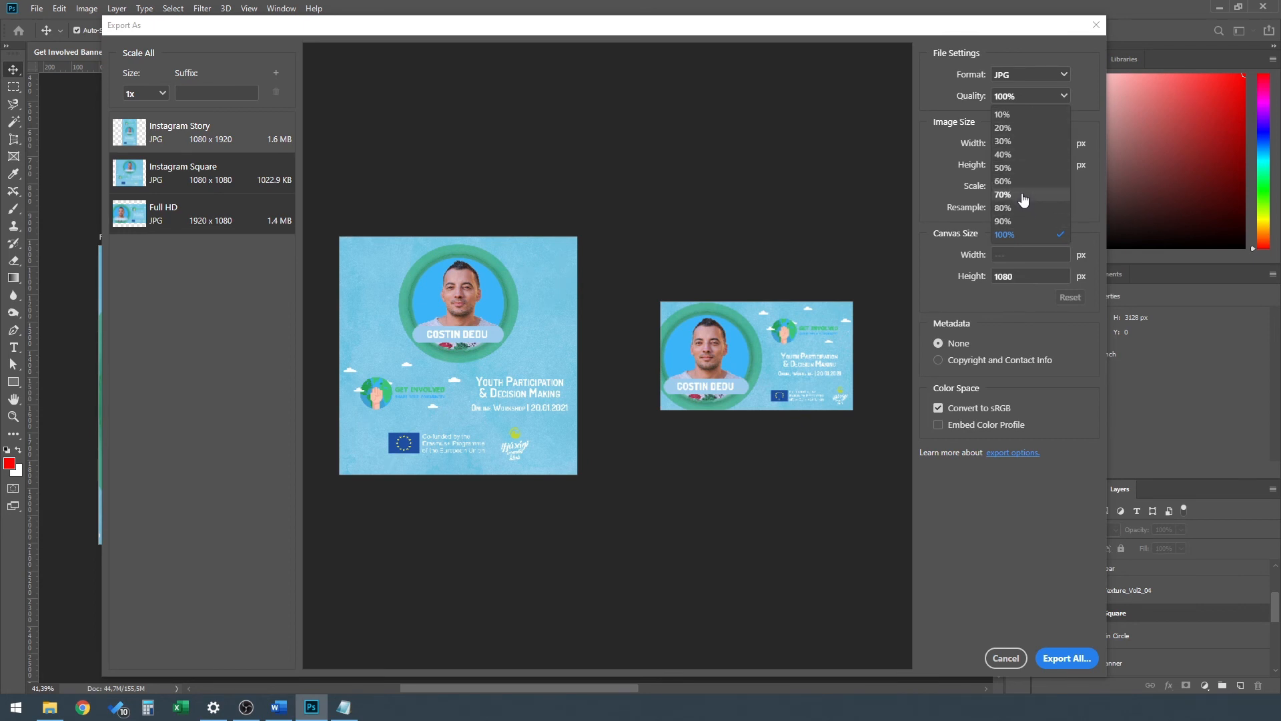
click(1022, 209)
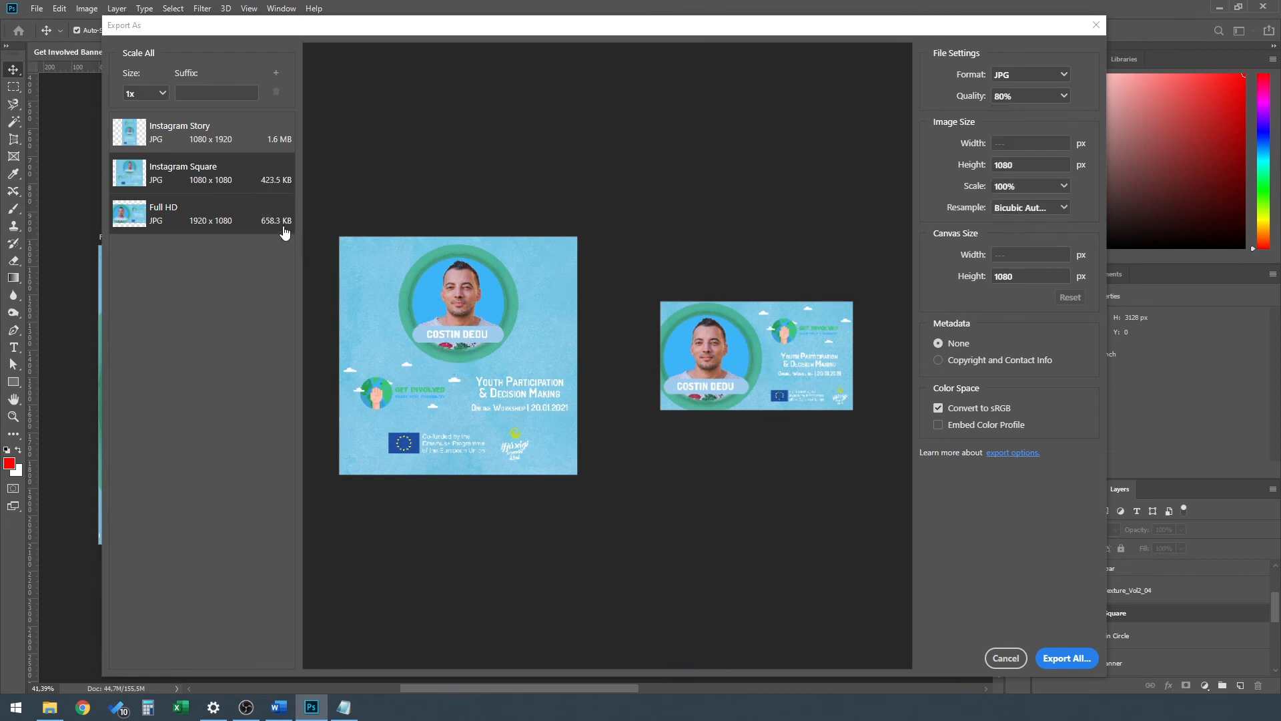
click(248, 149)
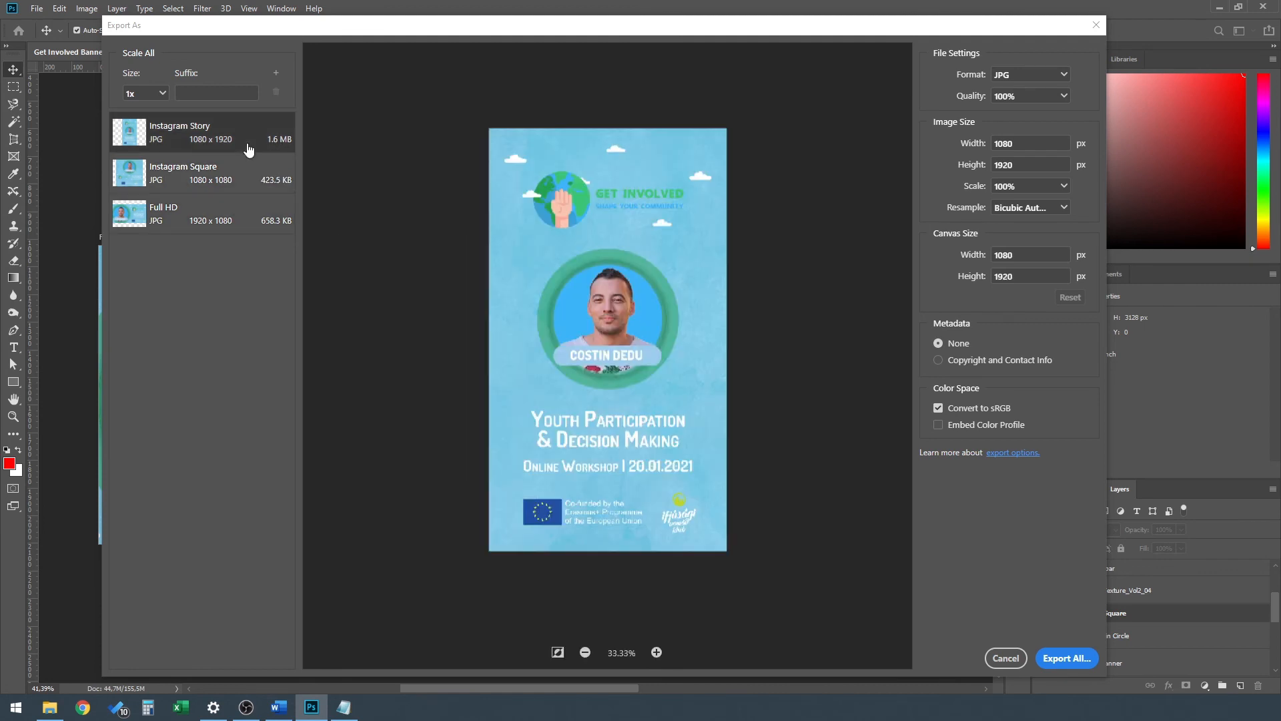
shift+click(228, 217)
click(1056, 96)
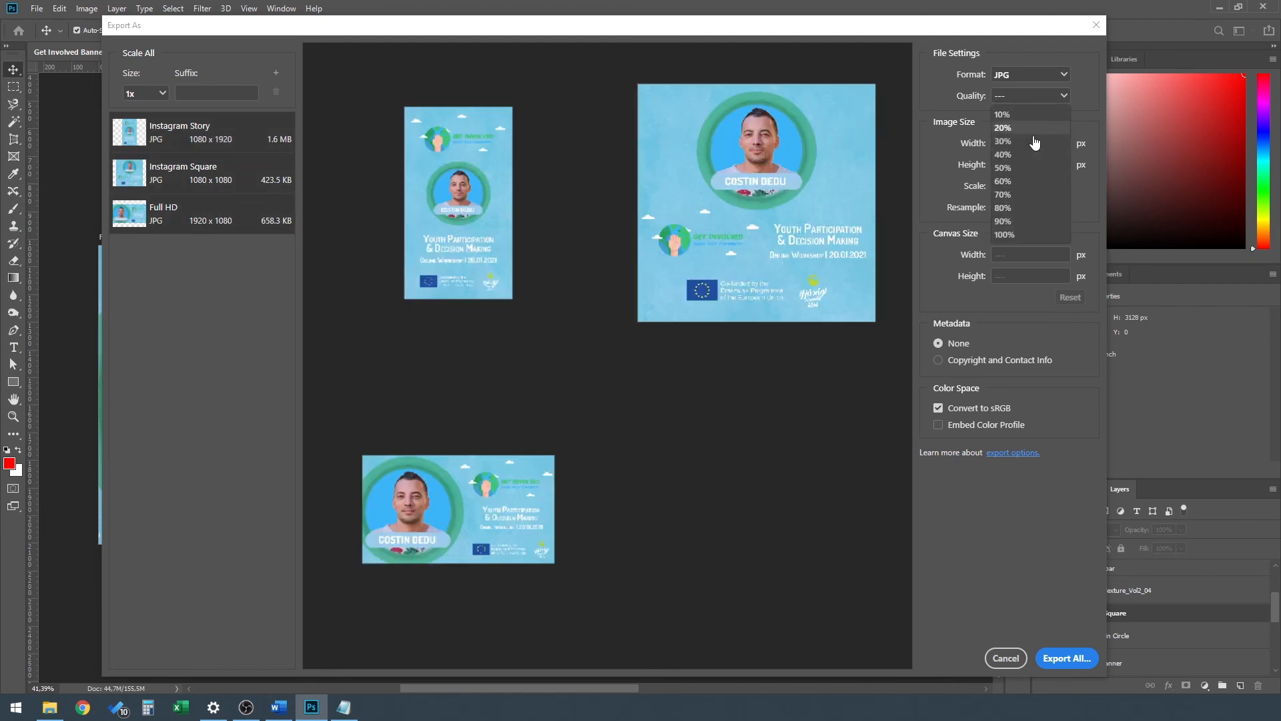
click(1031, 208)
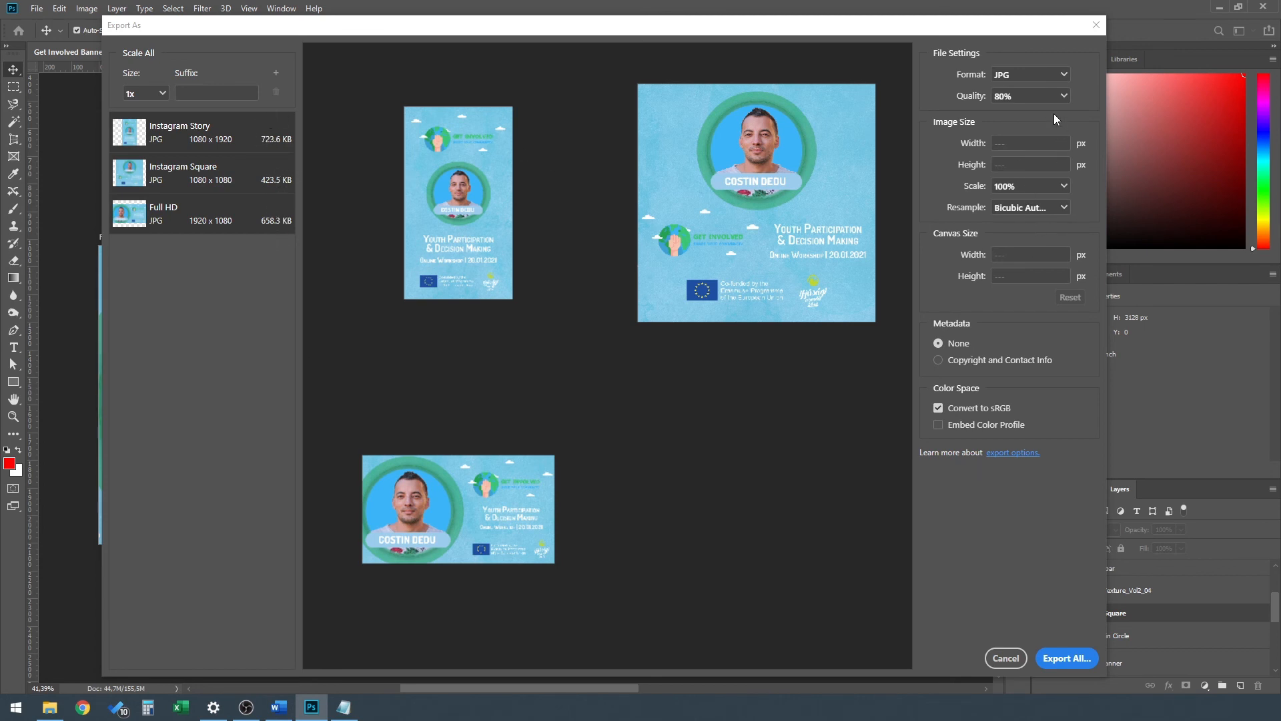
click(1068, 98)
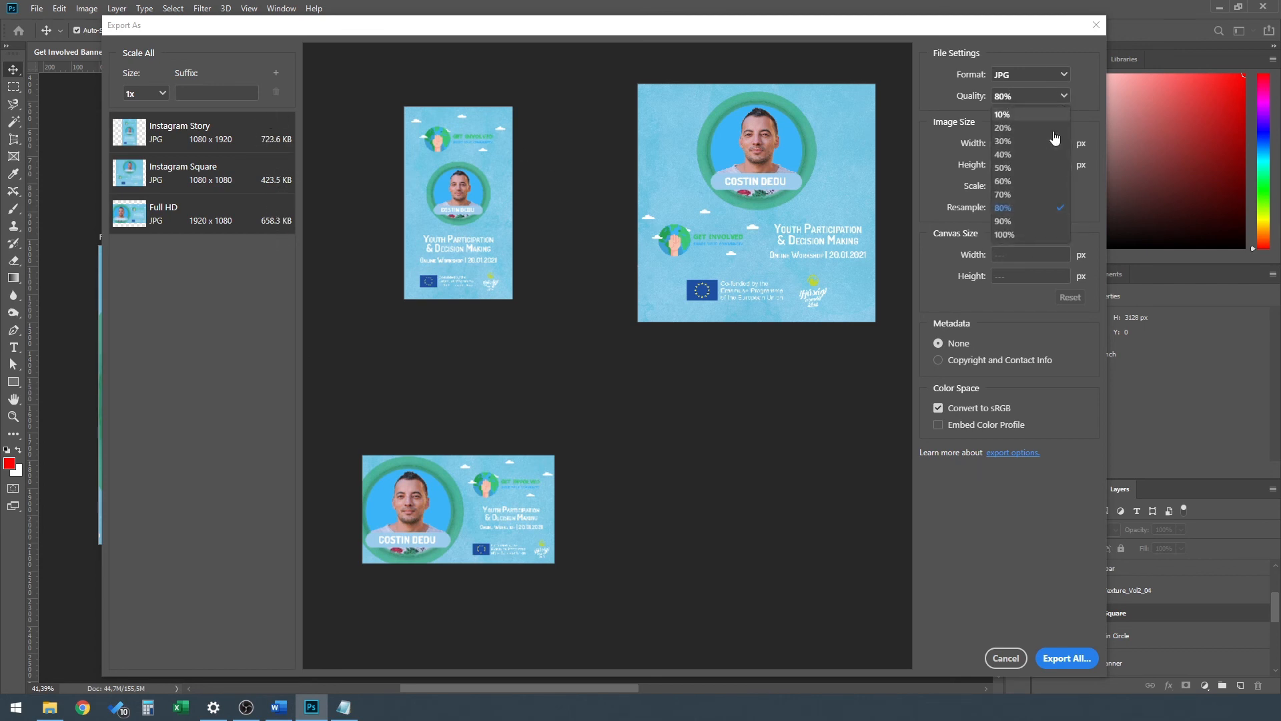
click(1014, 234)
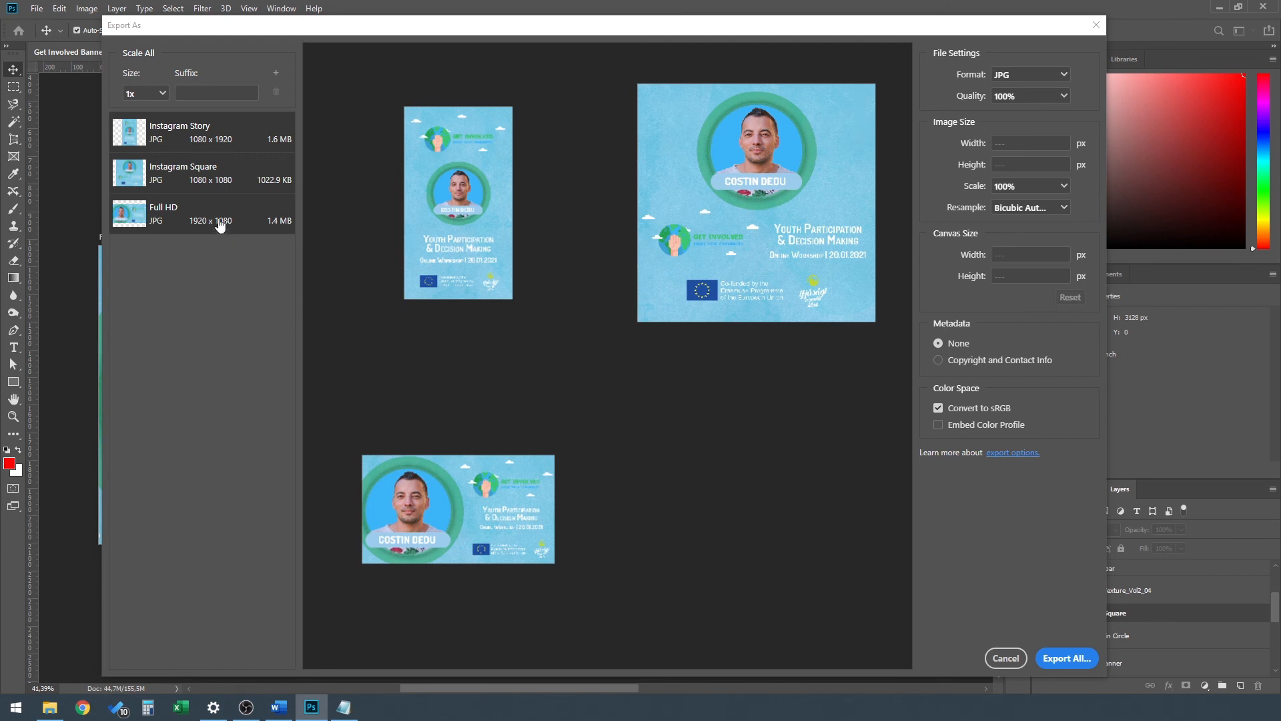
Preview the Instagram Story, Instagram Square and Full HD artboards one by one.
click(208, 153)
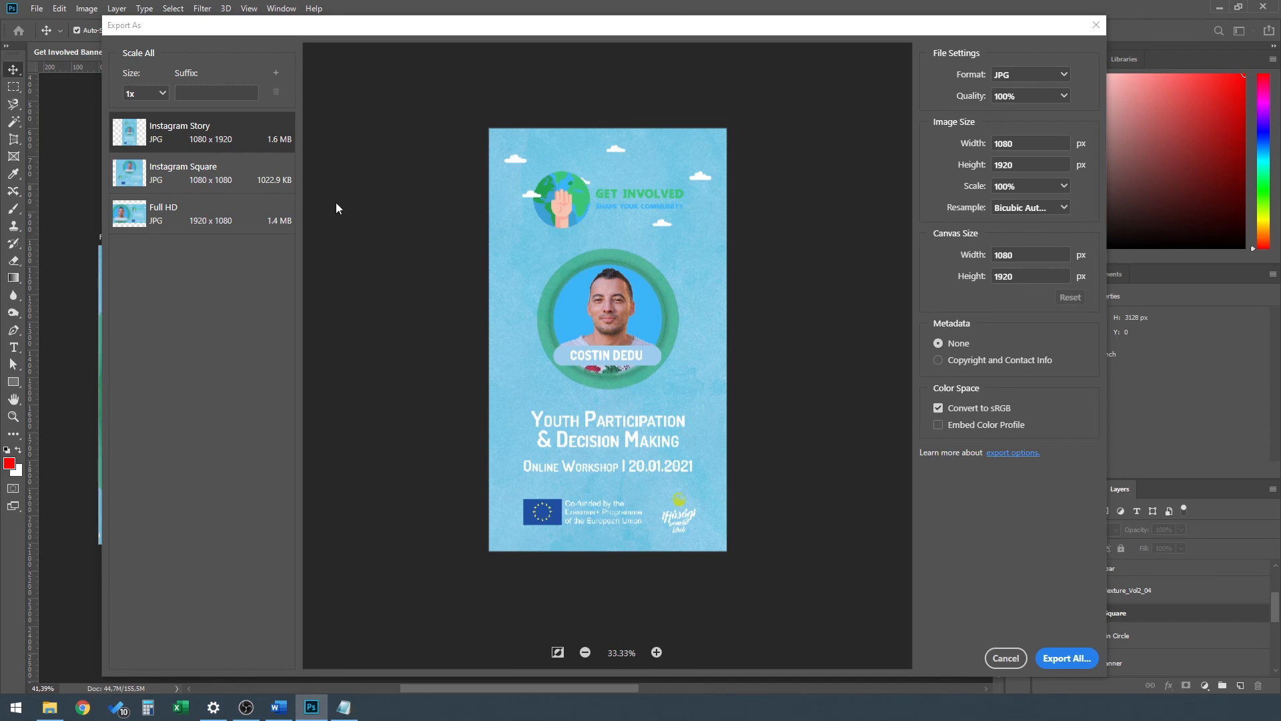
click(257, 178)
click(250, 217)
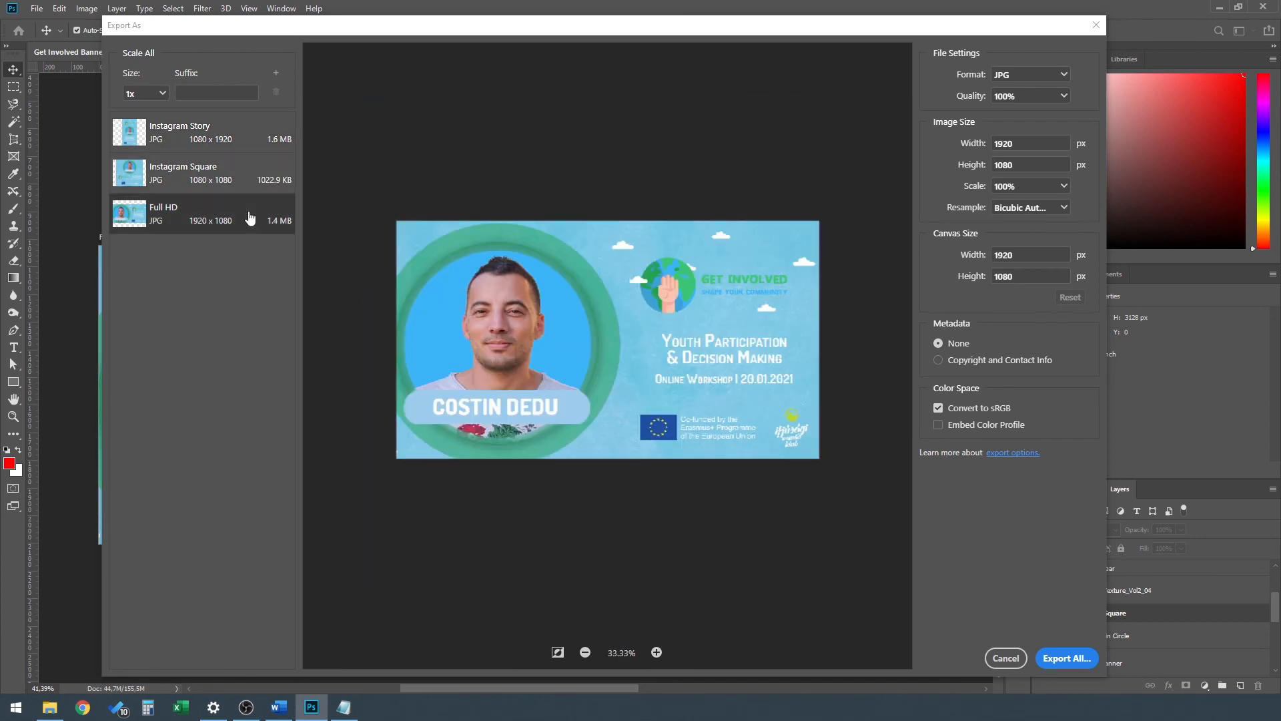
Export all artboards, choosing the Get Involved Banner > Exports folder as destination.
click(1063, 660)
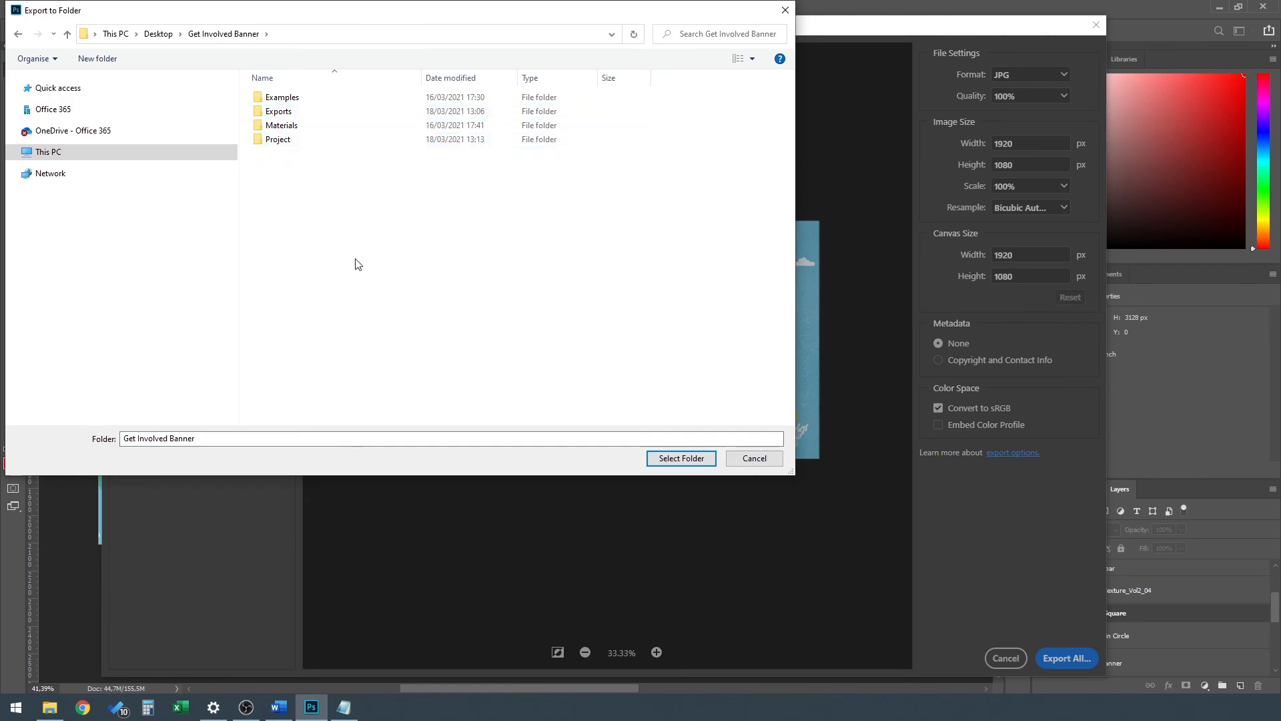
double_click(291, 112)
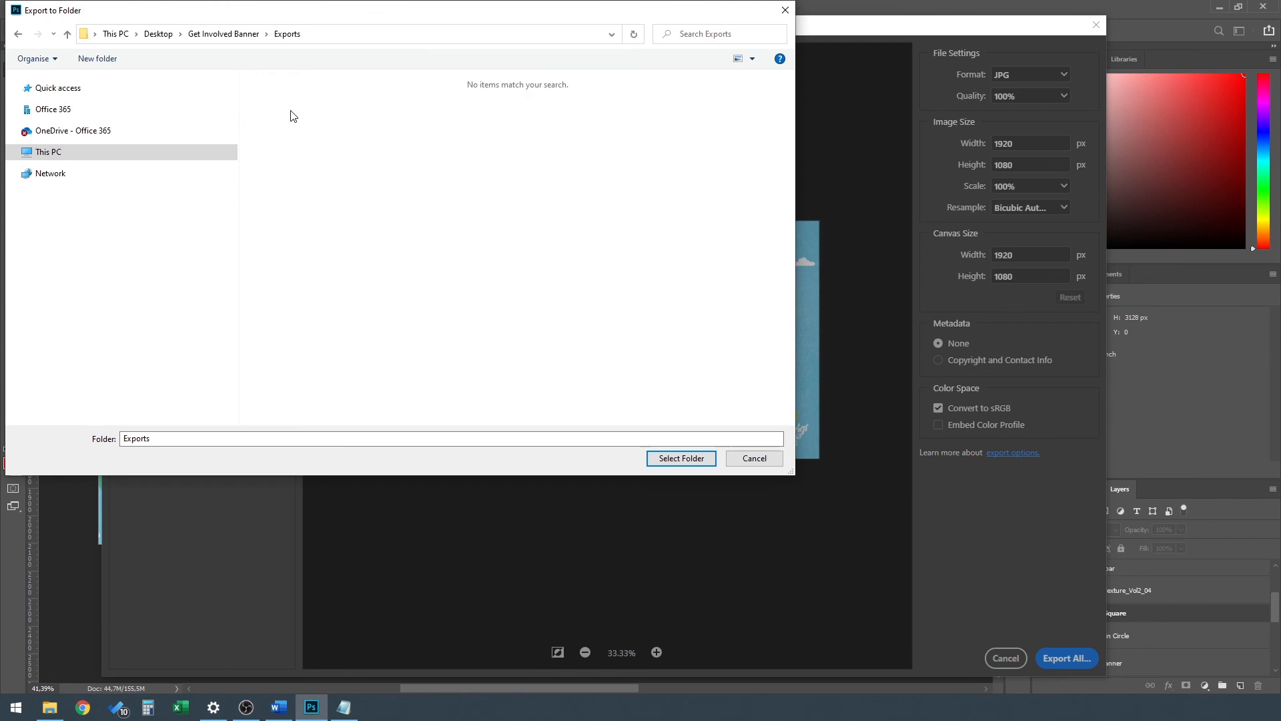
click(669, 460)
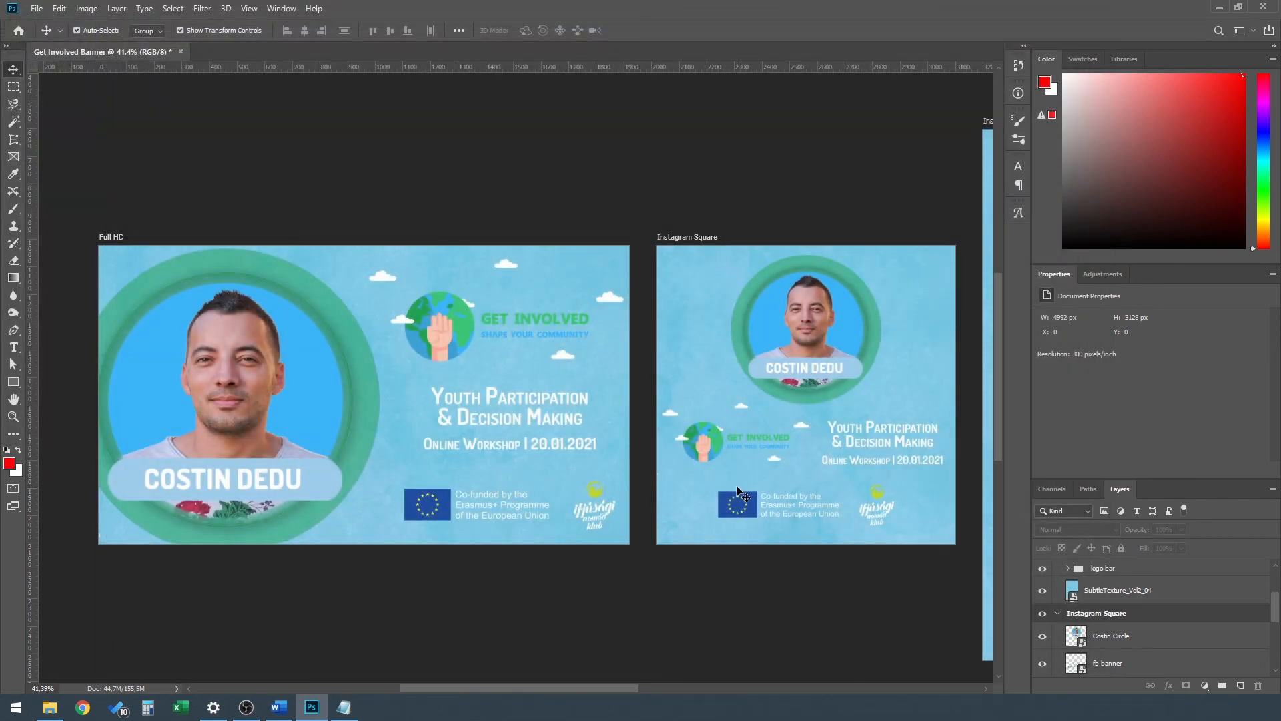
Open the Get Involved Banner > Exports folder in File Explorer.
click(48, 712)
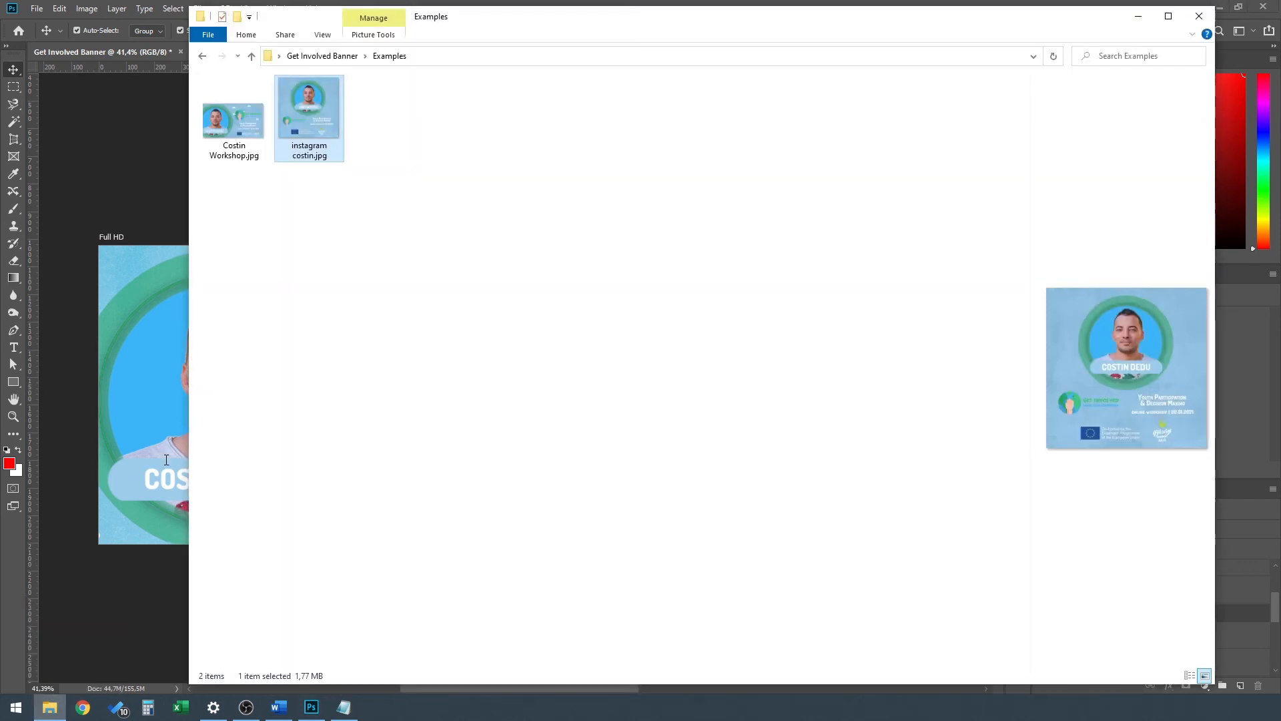
click(308, 58)
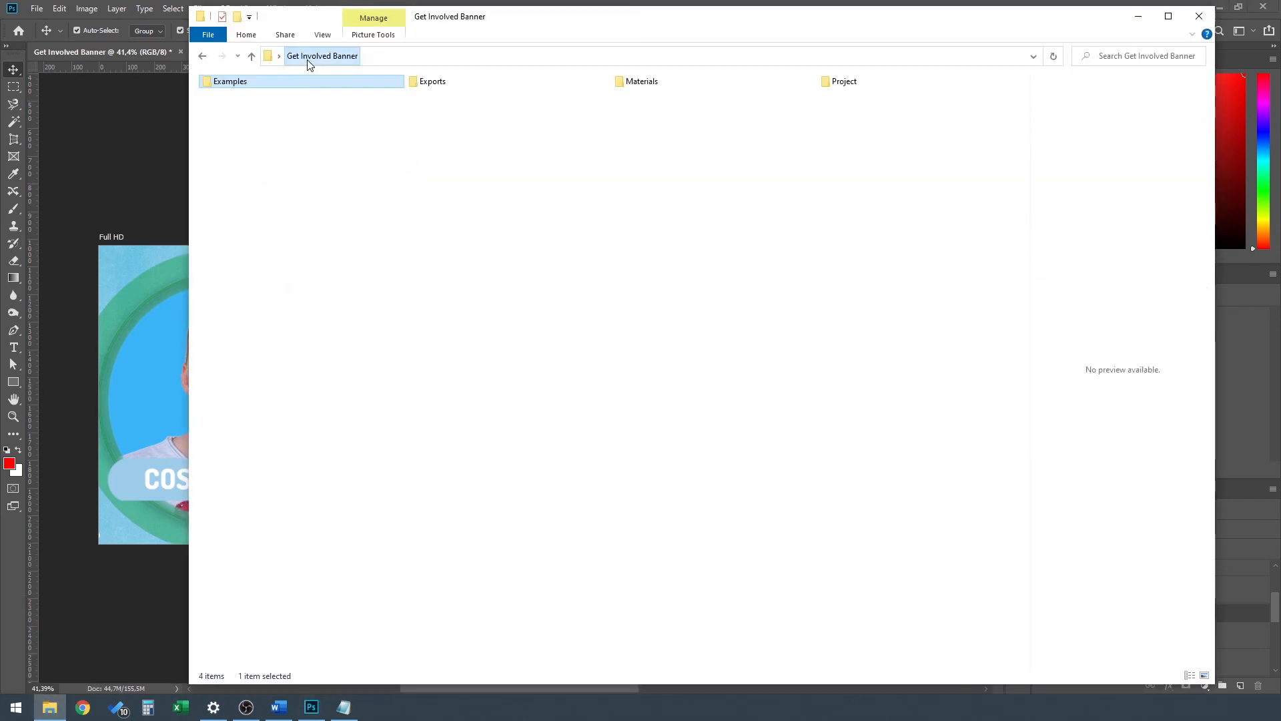
double_click(449, 86)
View Full HD.jpg, then Instagram Square.jpg and Instagram Story.jpg in the image viewer.
click(211, 131)
double_click(211, 131)
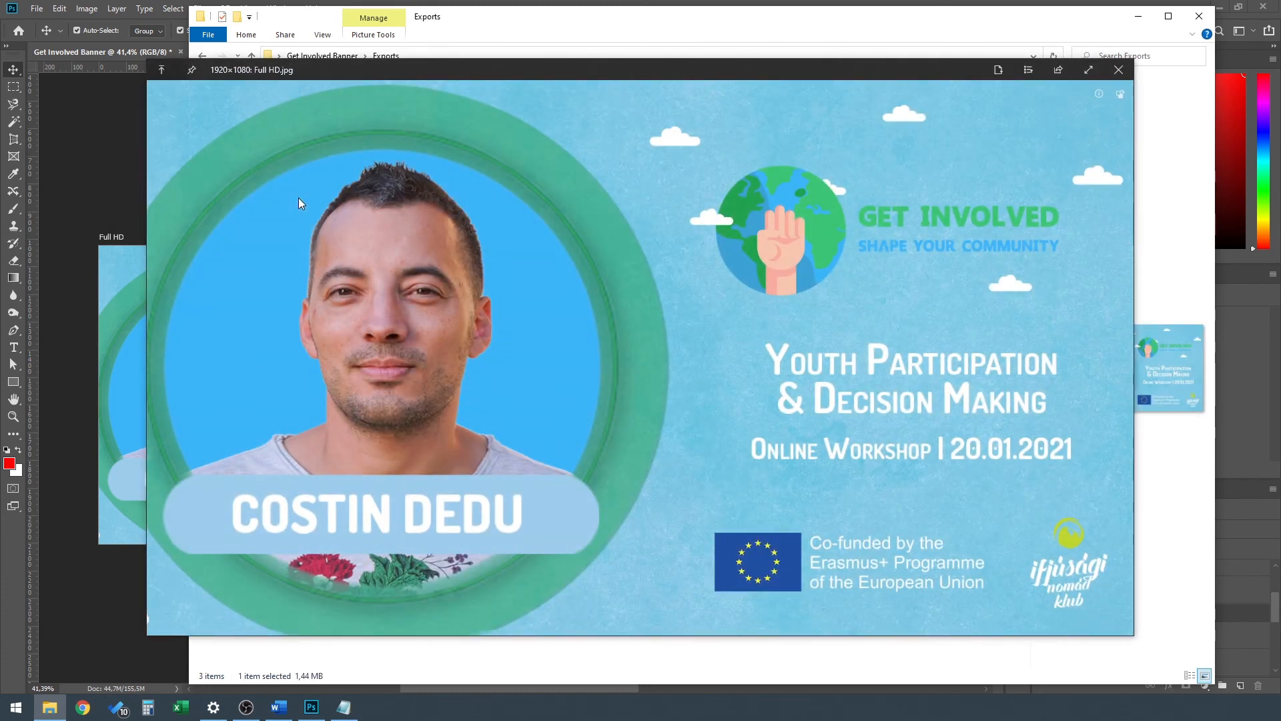
key(Right)
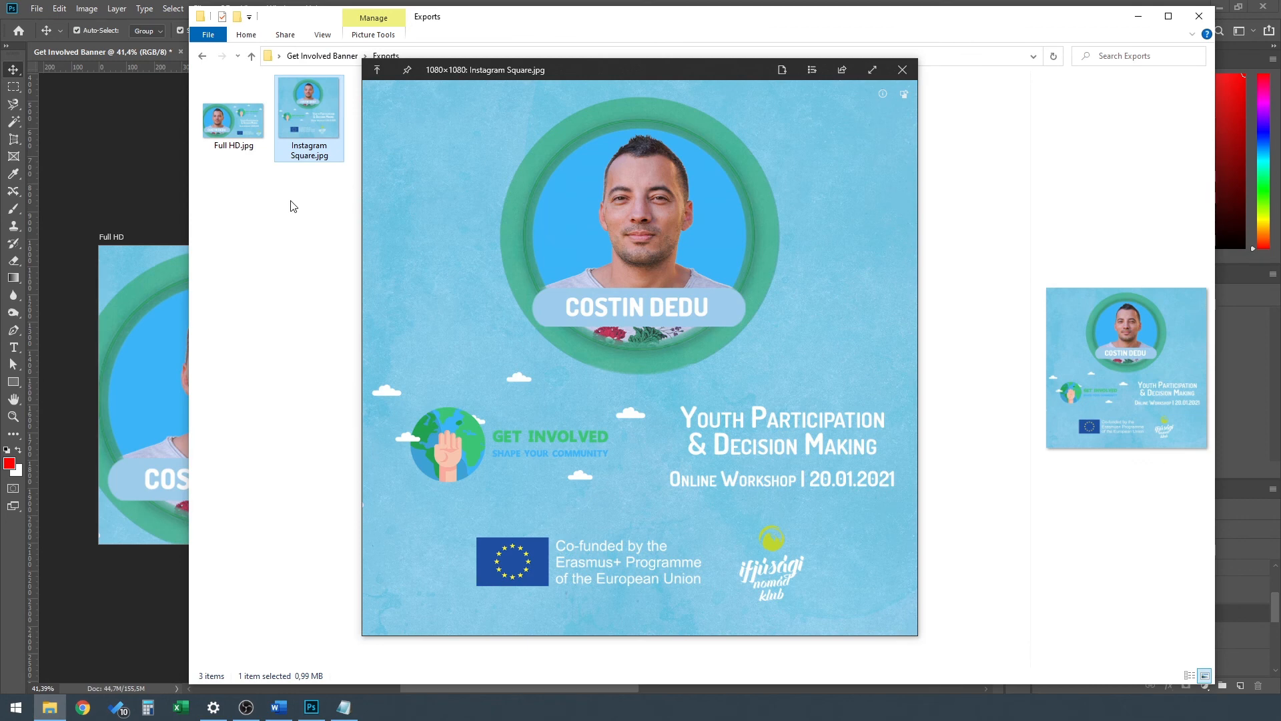
key(Right)
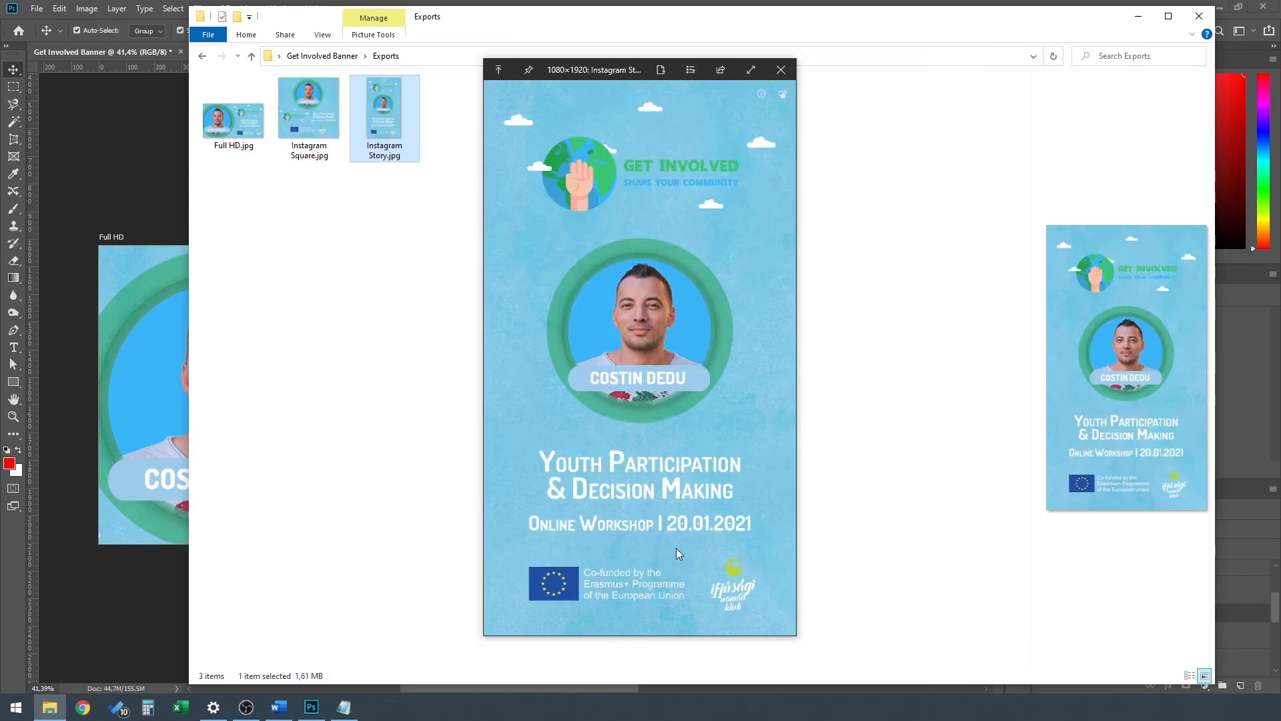
key(Left)
key(Left)
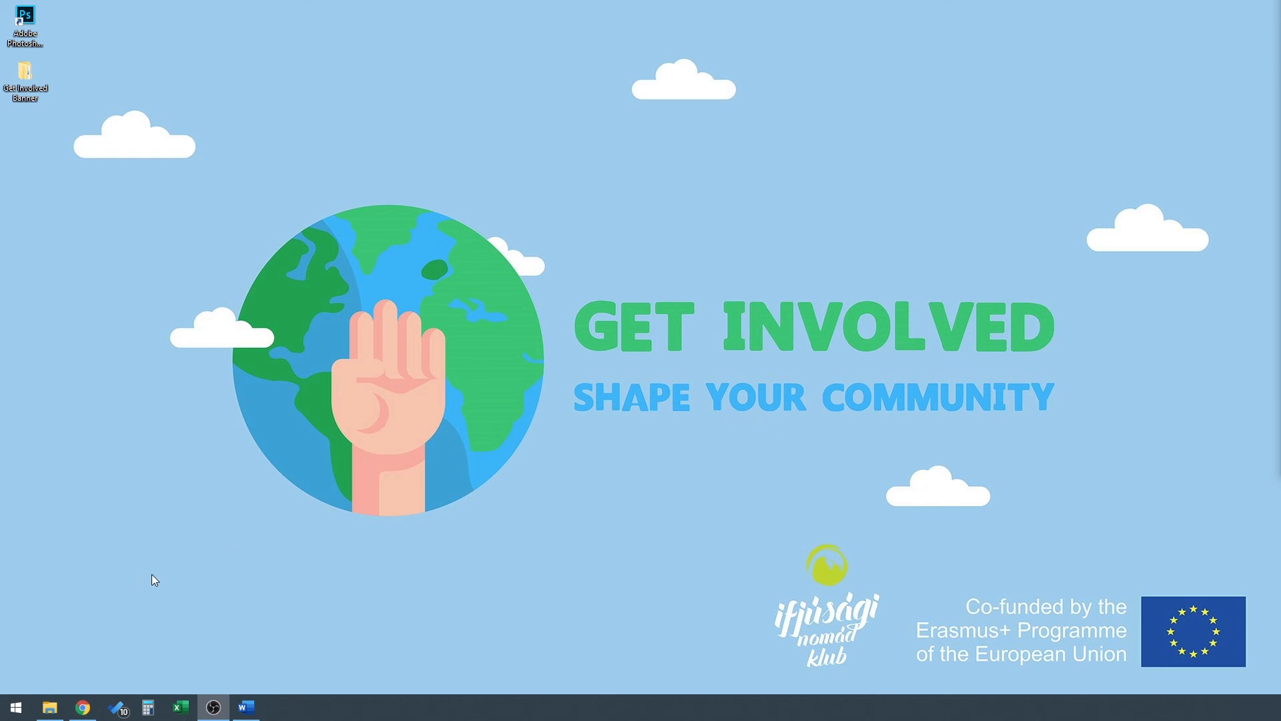
Search 'canva' in Chrome and open the Canva website.
click(83, 707)
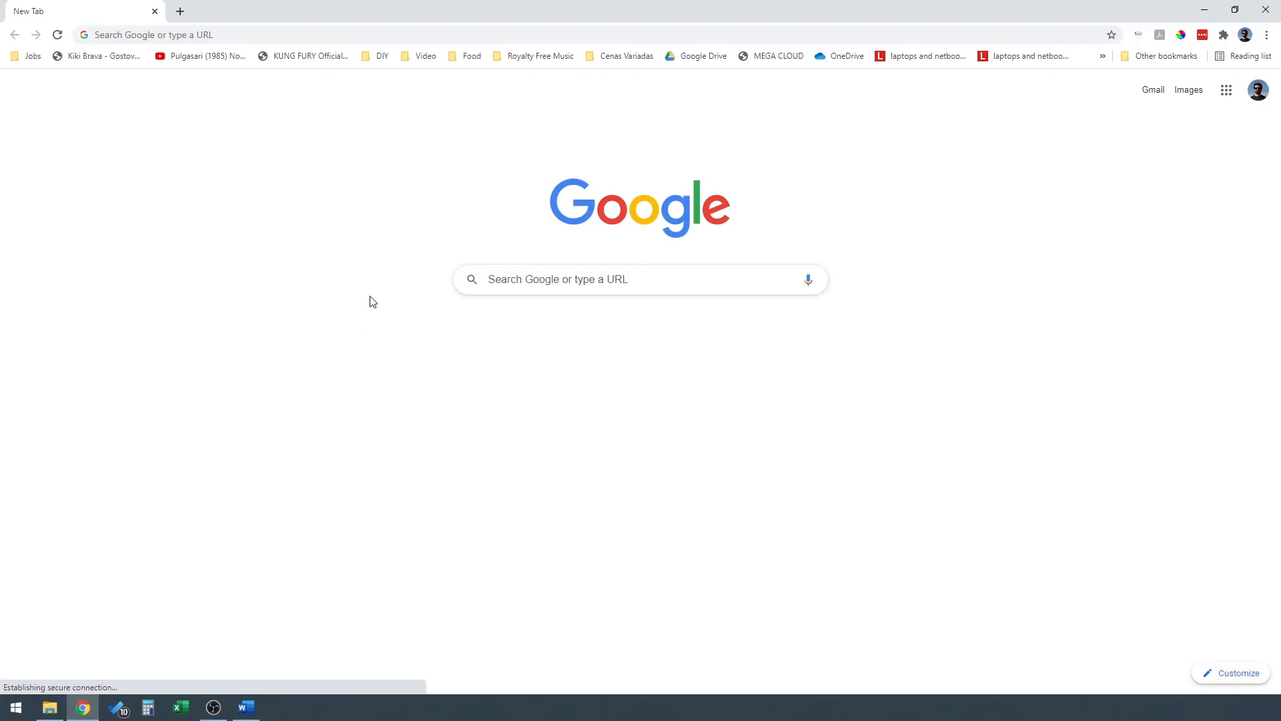
click(290, 36)
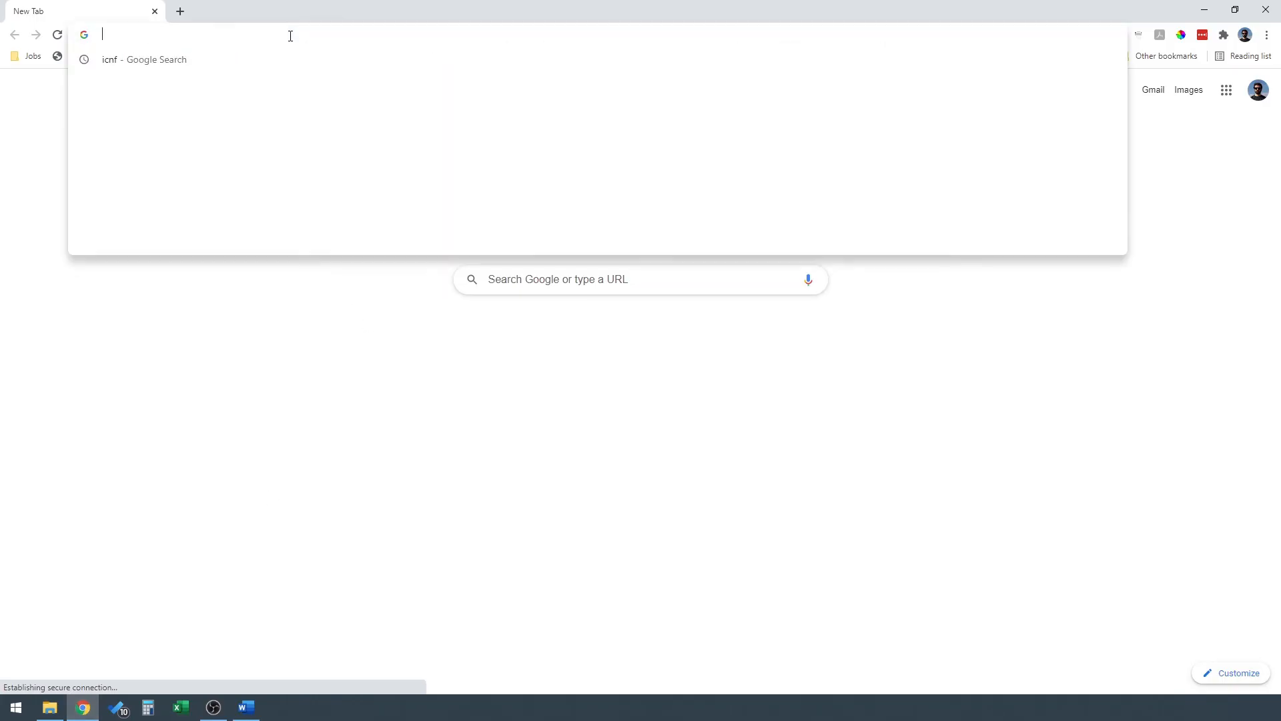
text(ca)
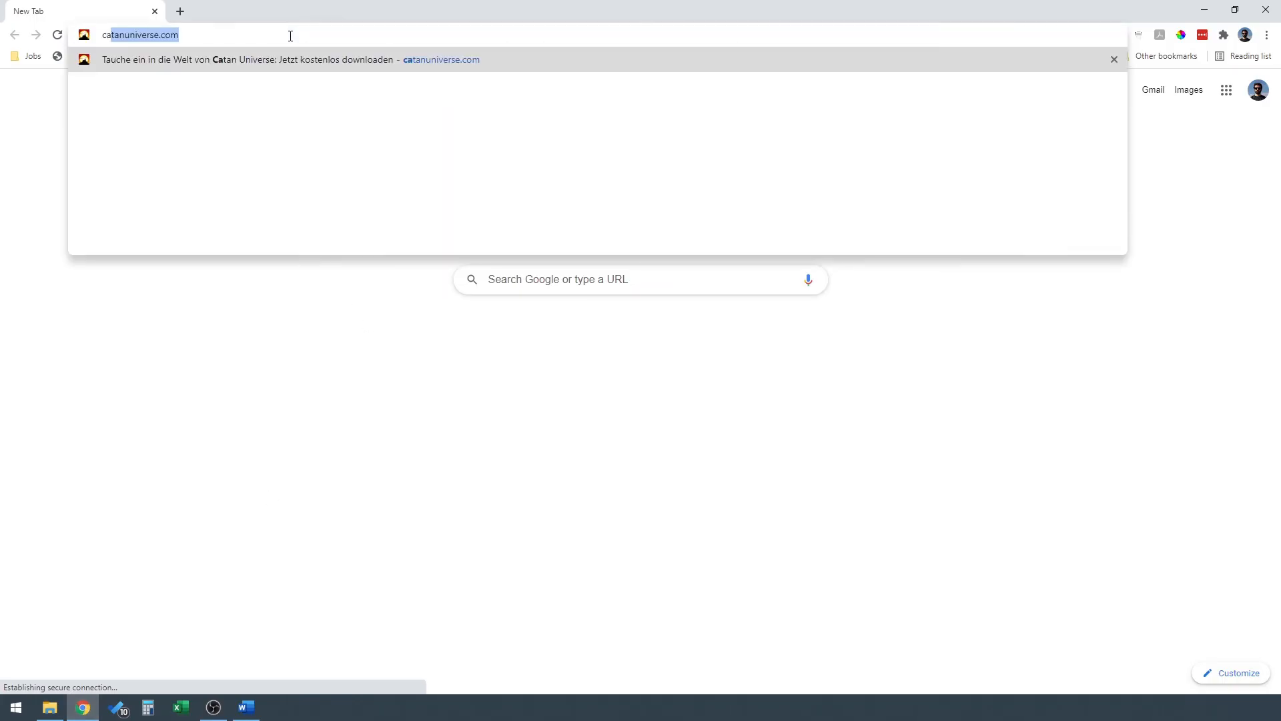
text(nva)
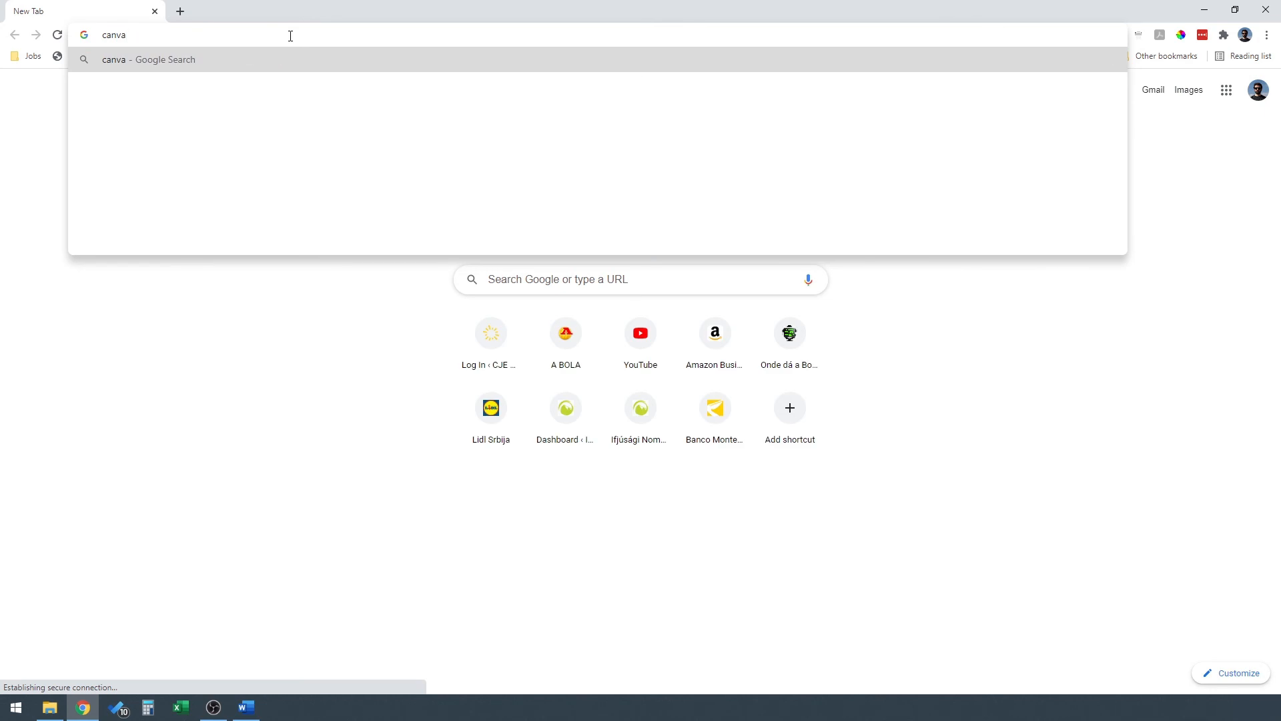
key(Return)
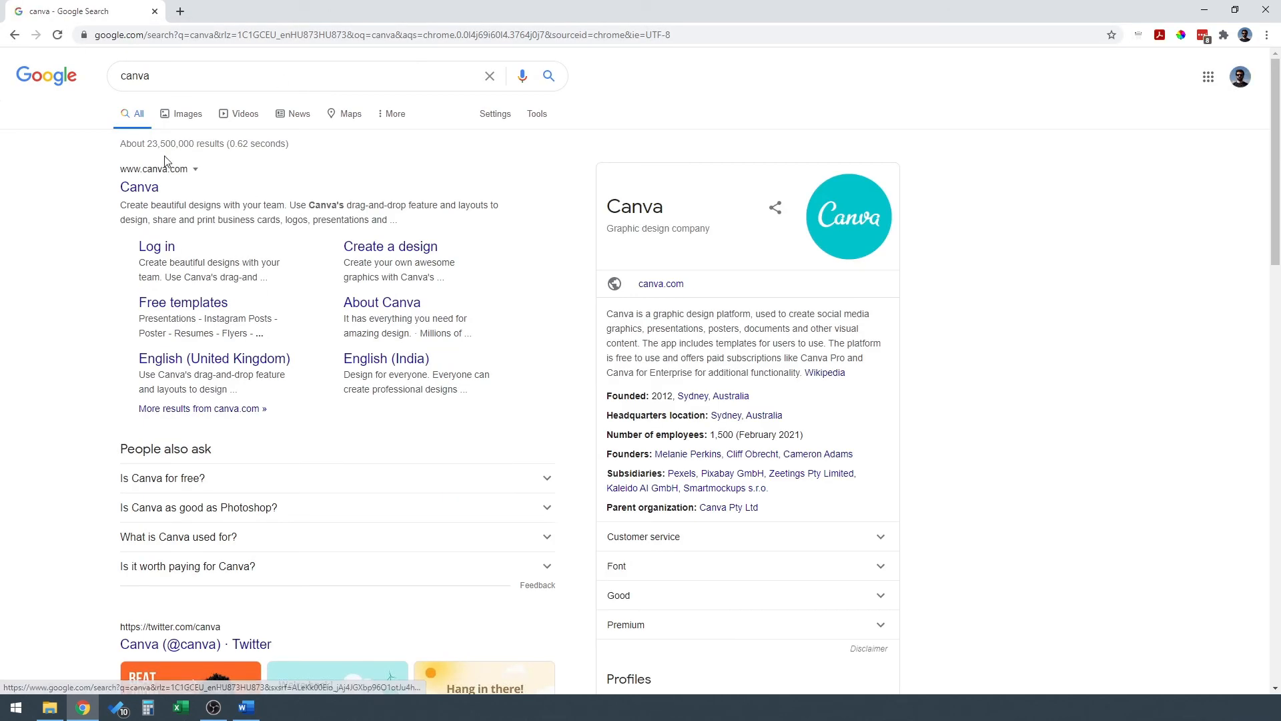
click(150, 190)
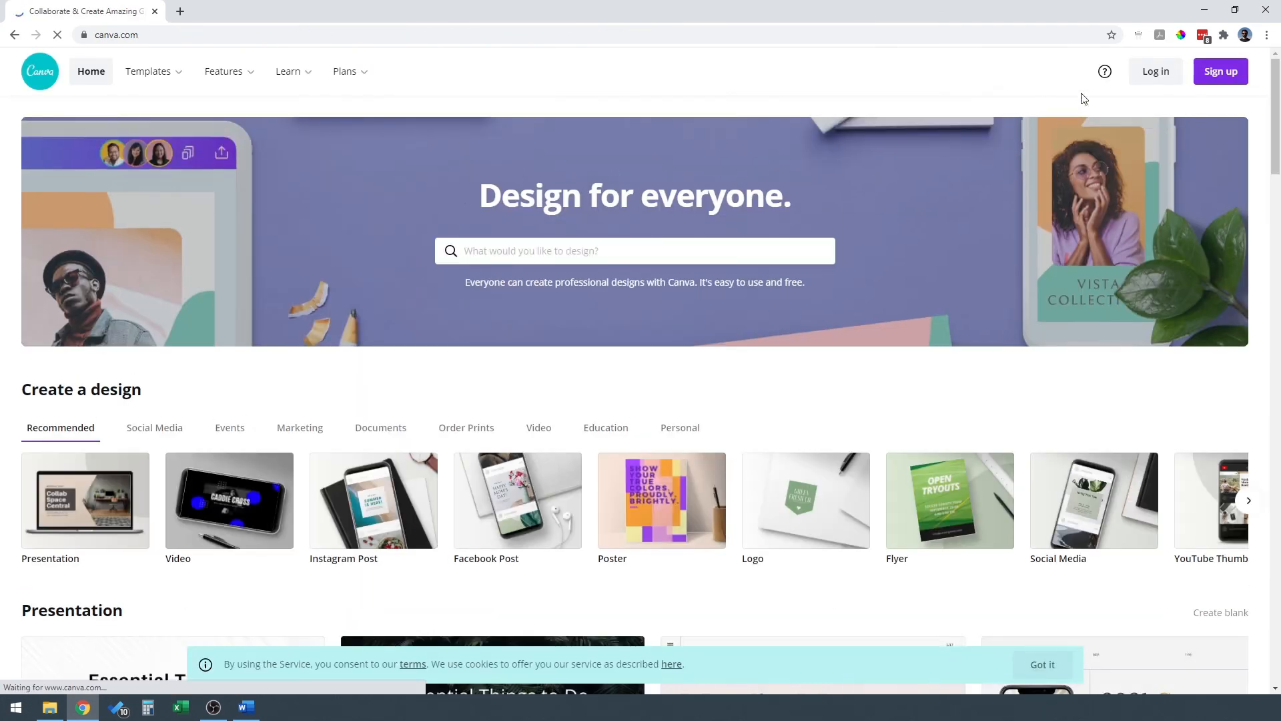
Log in to Canva with the saved account credentials.
click(1155, 79)
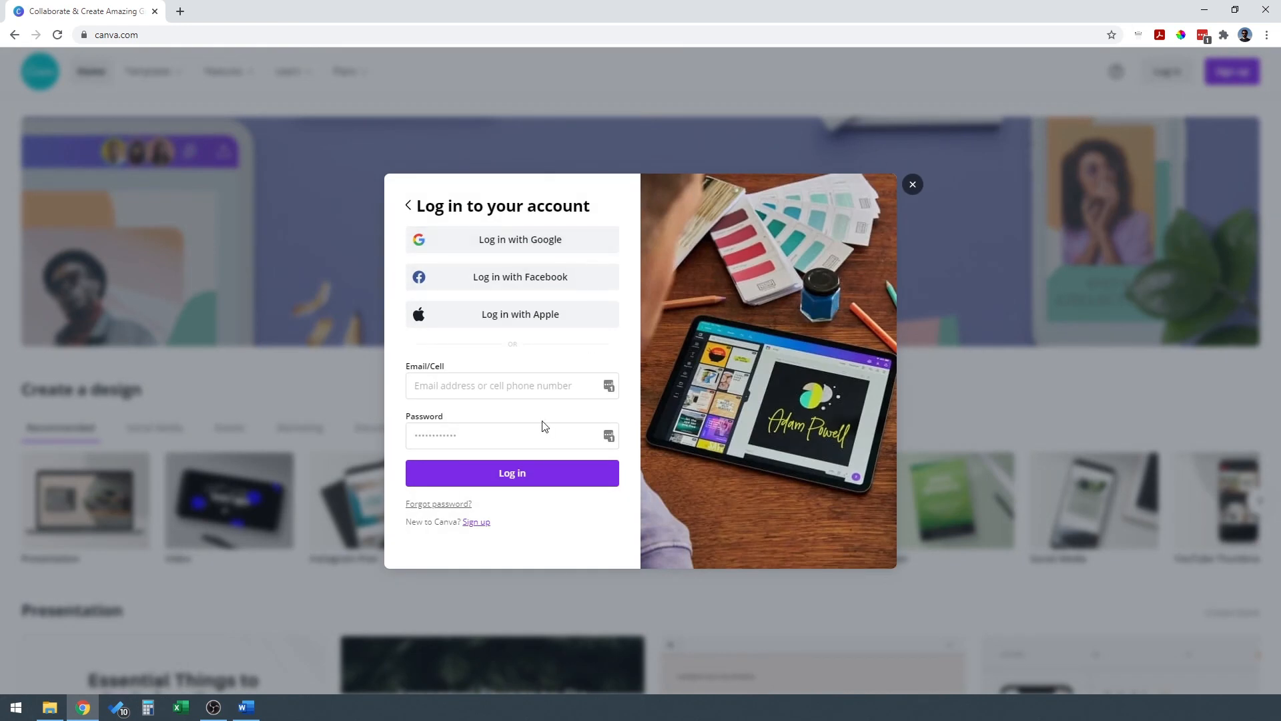
click(609, 387)
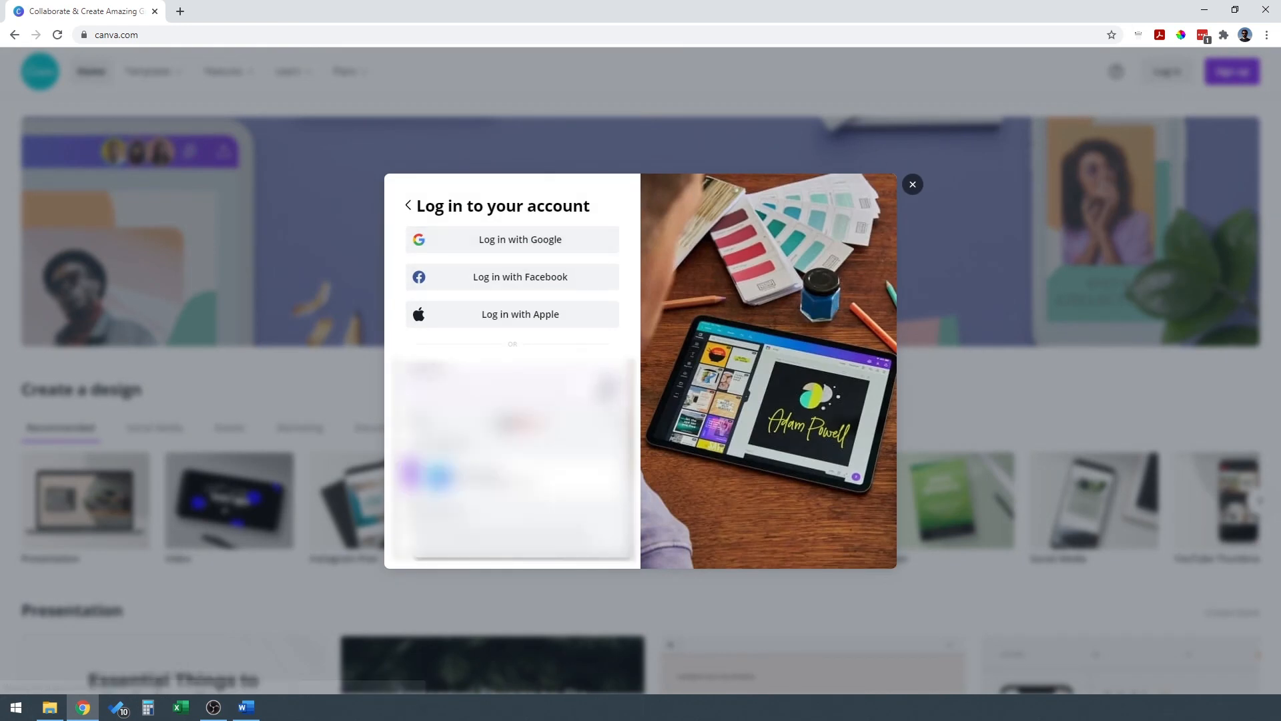
click(512, 477)
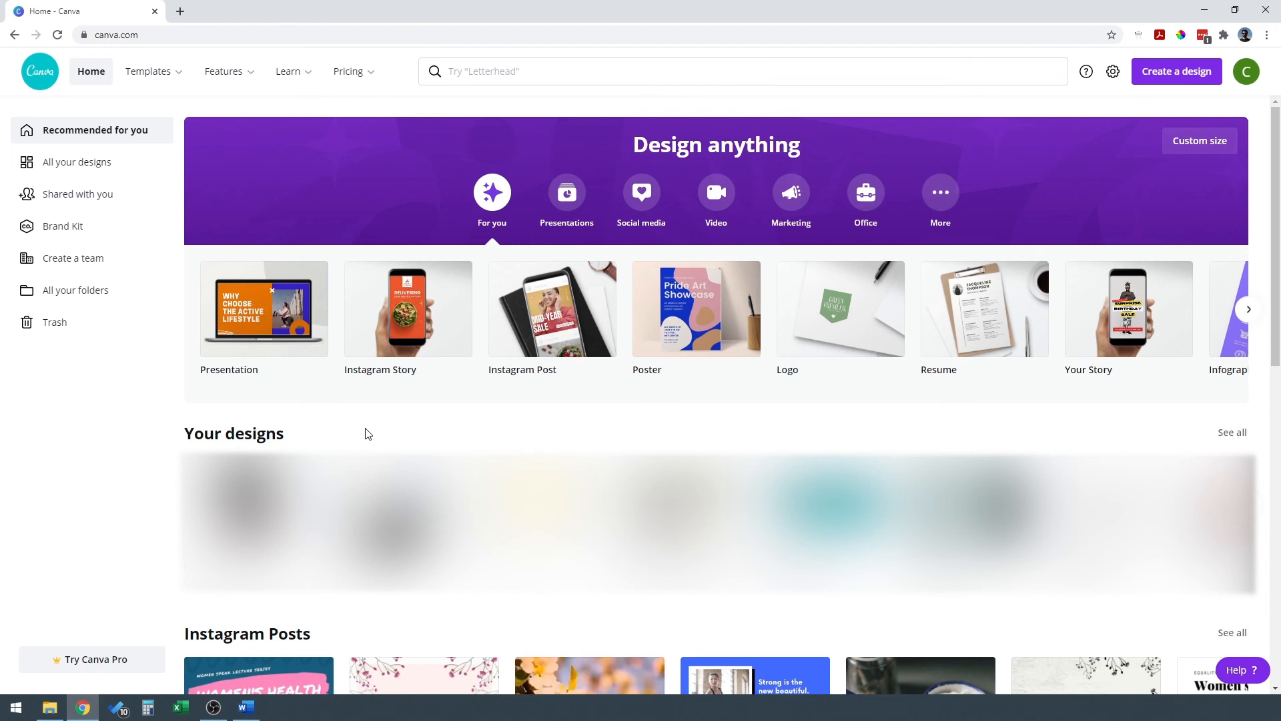
click(1167, 80)
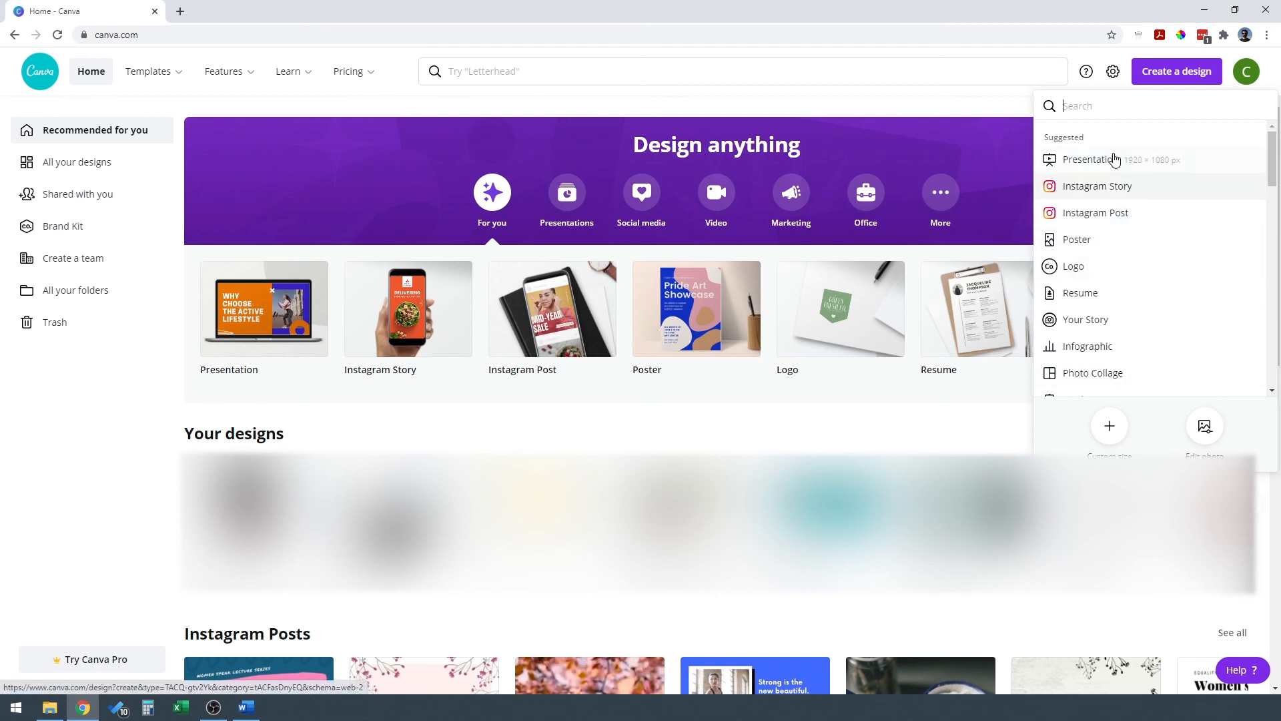
Start a new blank Instagram Post design.
scroll(1127, 319, down, 3)
scroll(1125, 313, up, 3)
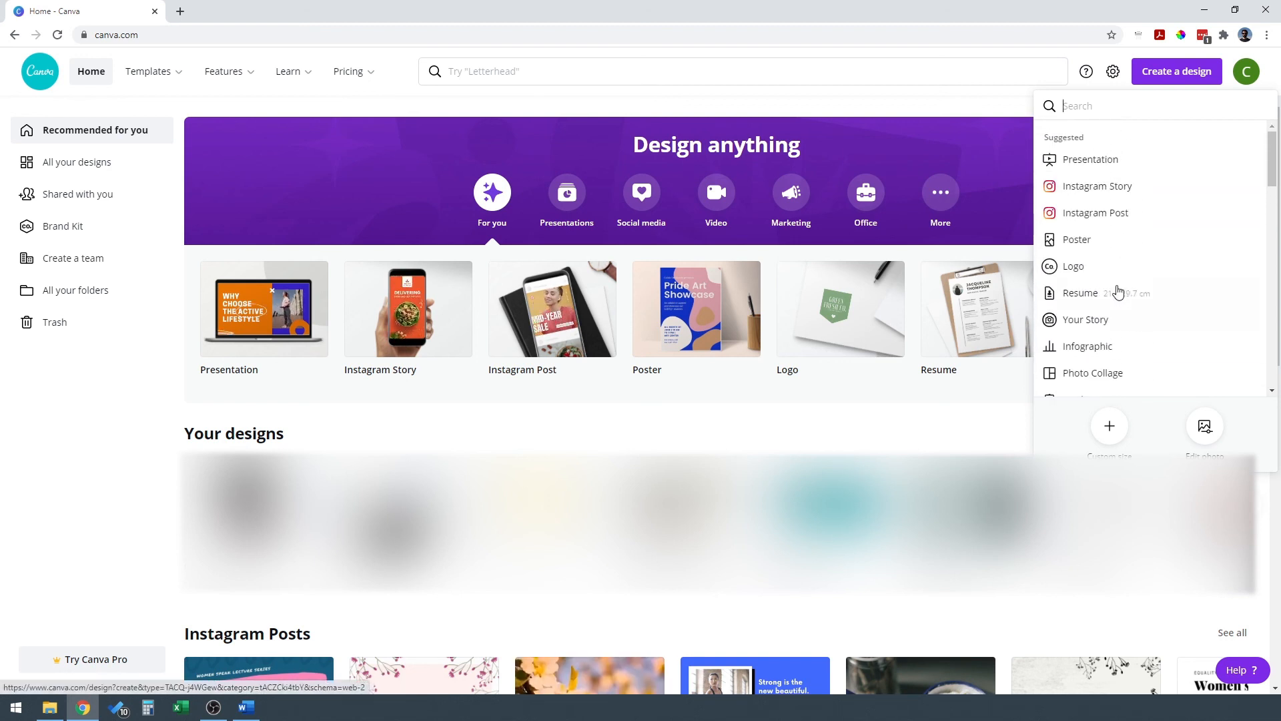
click(1095, 214)
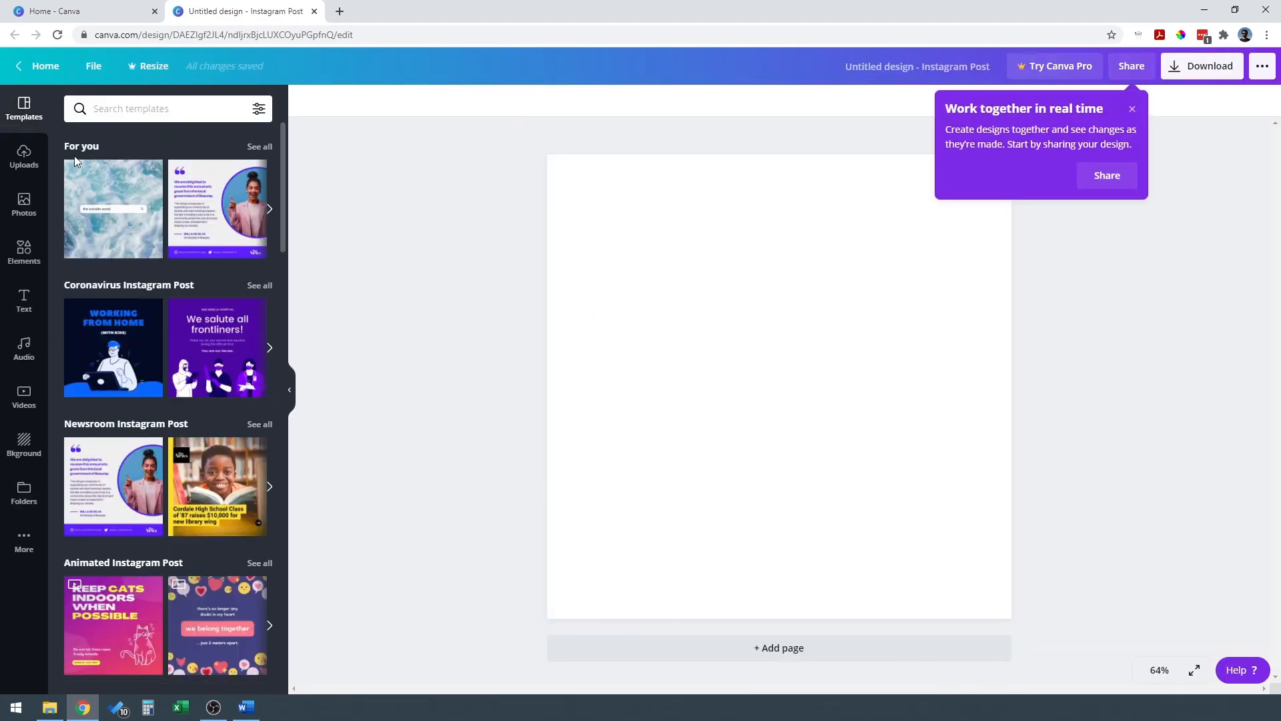
Browse the Photos, Uploads, Elements and Text panels, and close the collaboration popup.
click(25, 213)
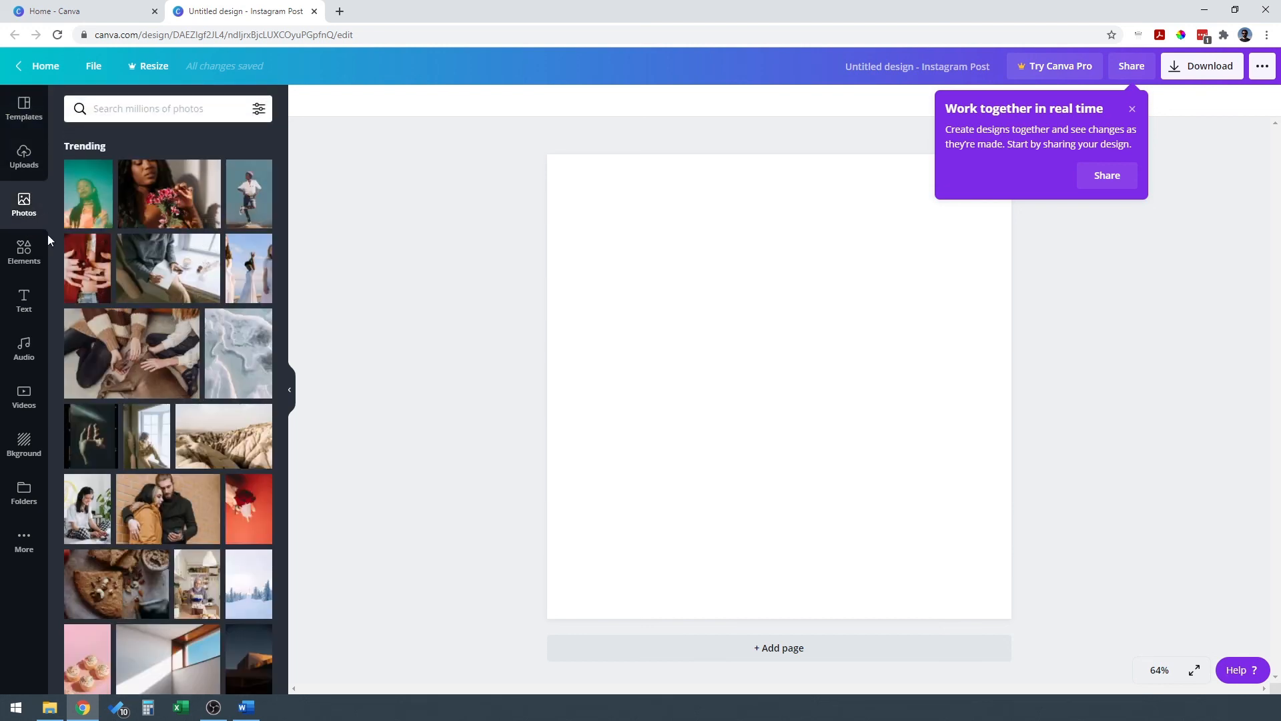
click(24, 161)
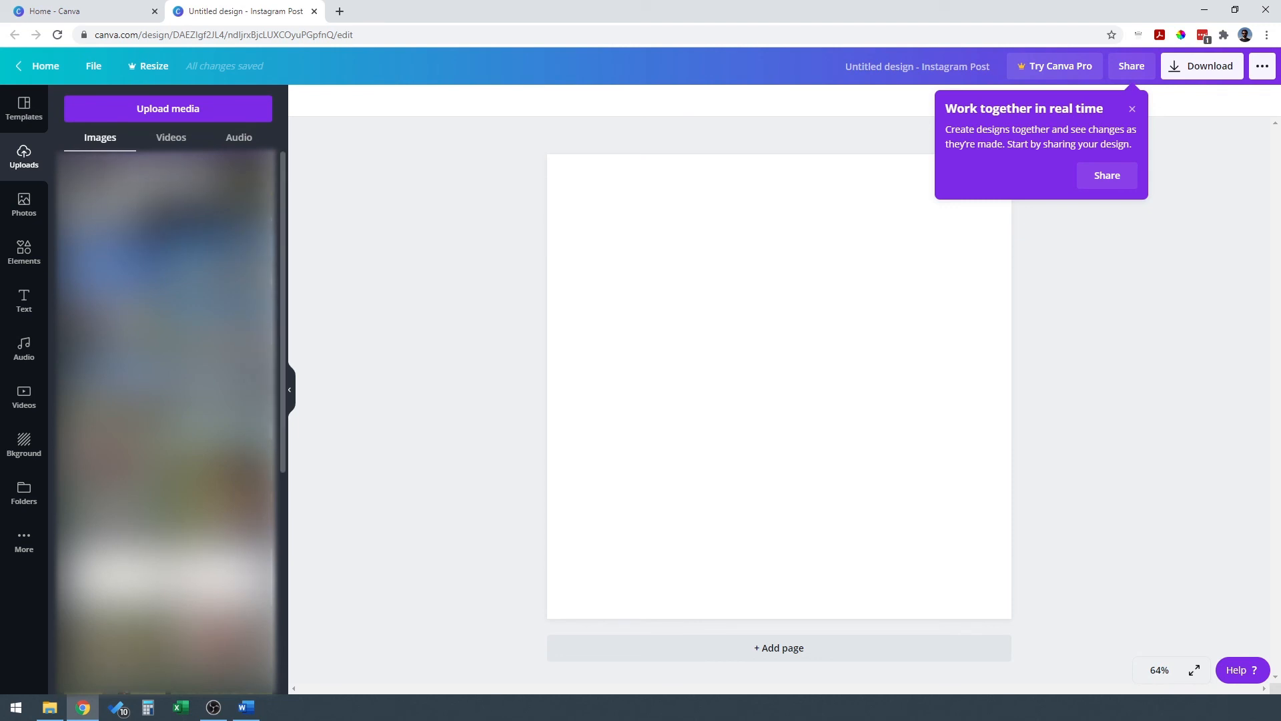
click(28, 260)
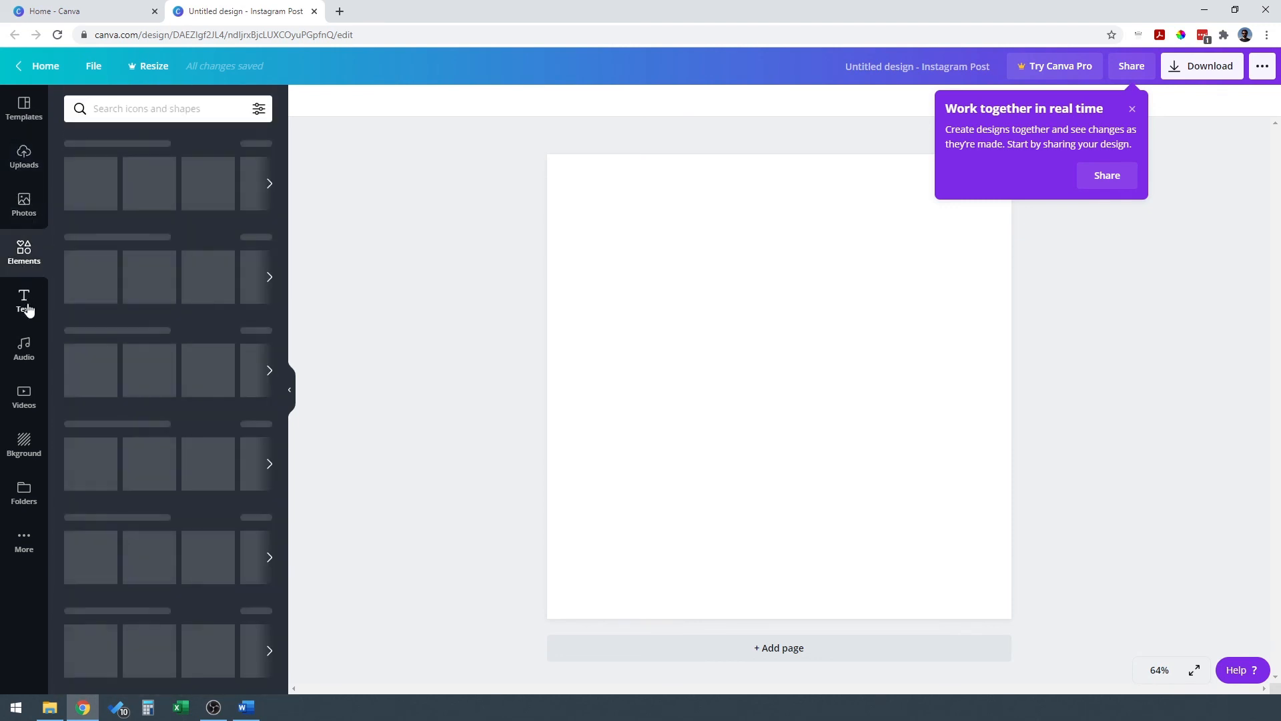
click(28, 307)
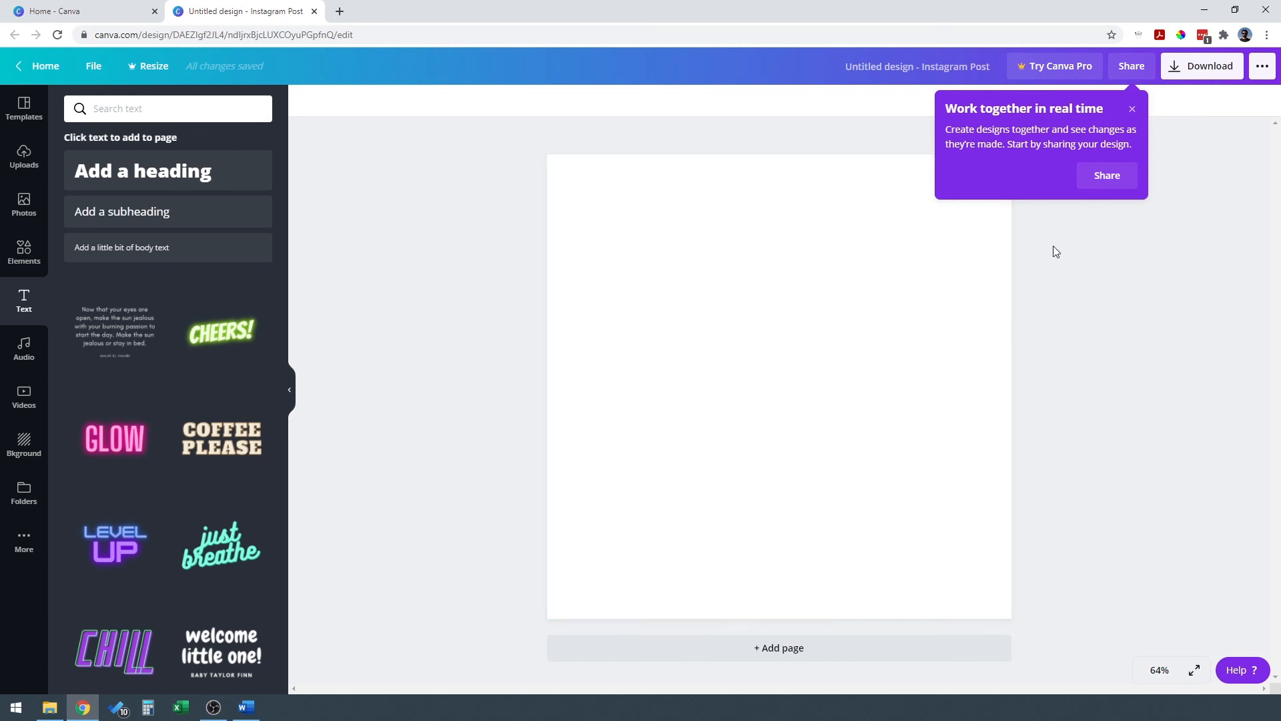
click(1132, 111)
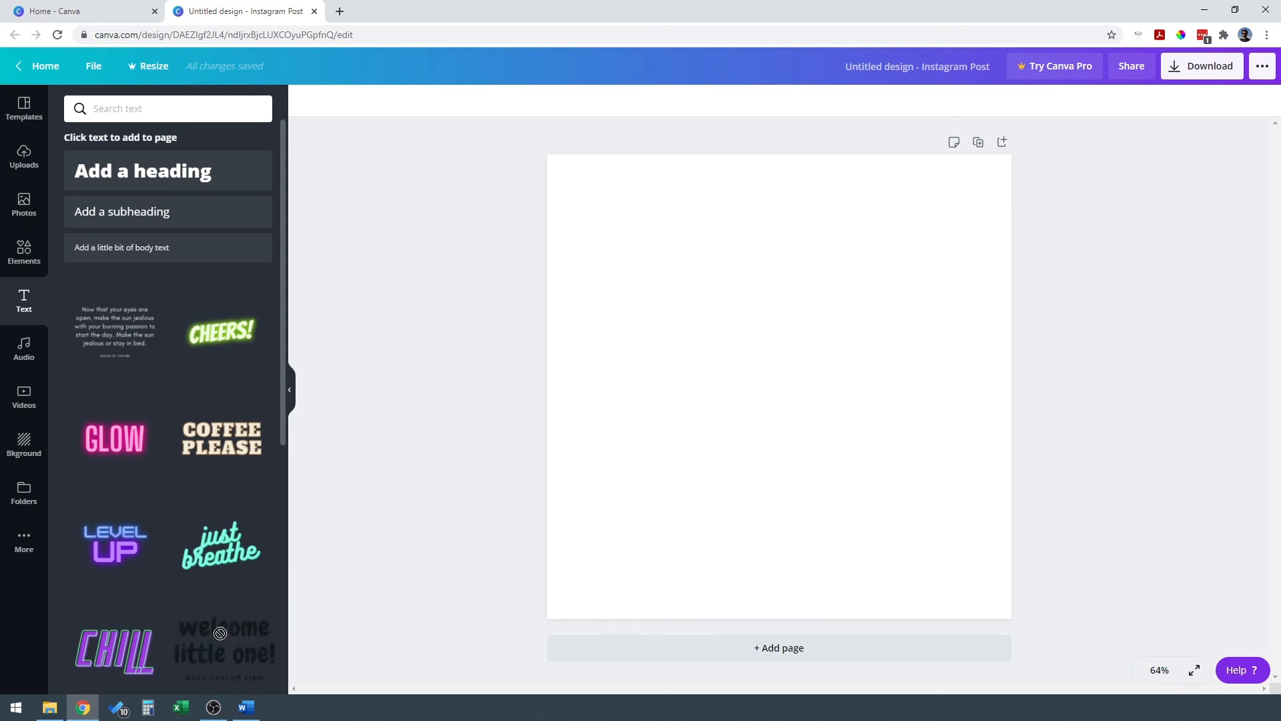
Add the heading 'WORKSHOP WITH' plus the presenter's name, wrapped to two lines and centred.
click(144, 172)
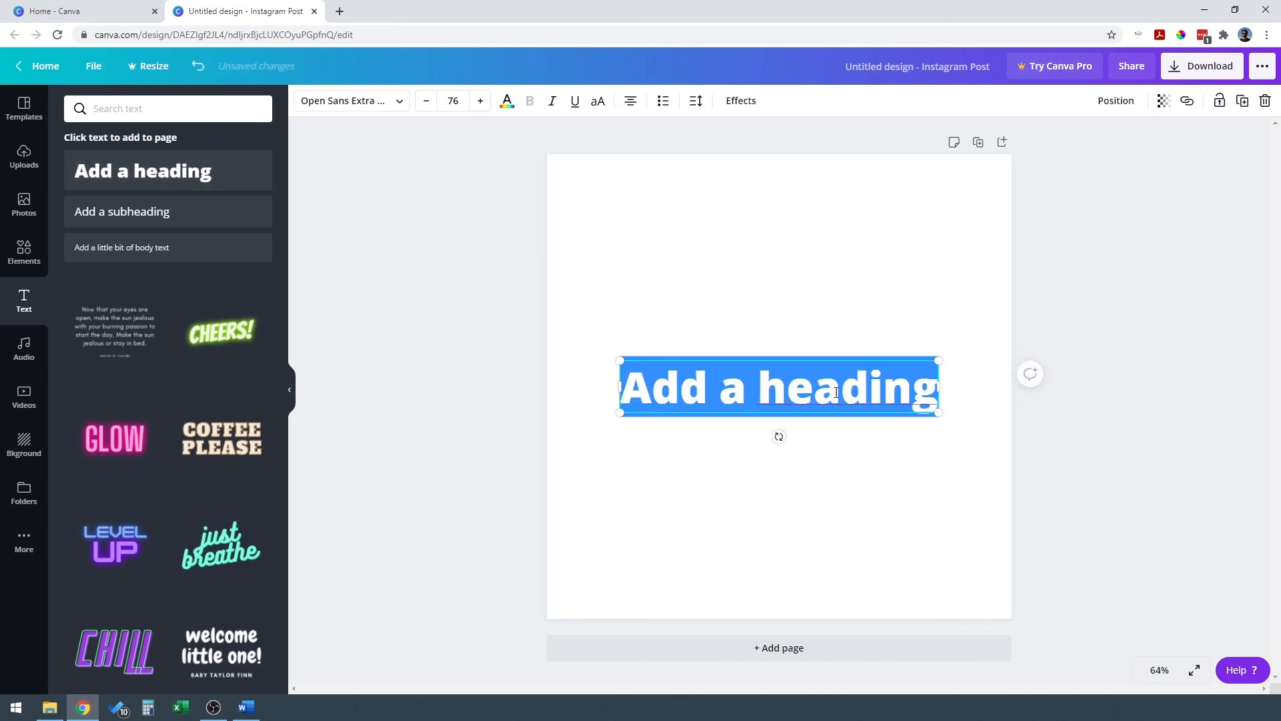
text(WORKJS)
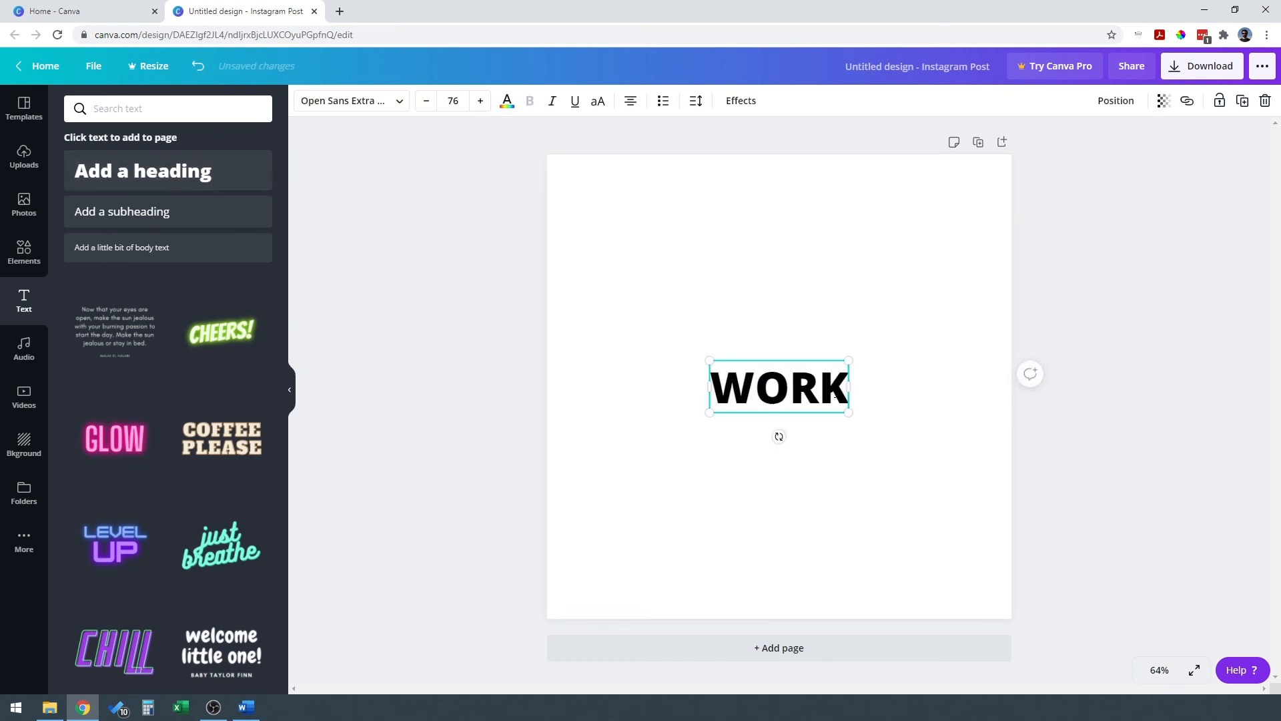
key(BackSpace)
key(BackSpace)
text(SHOP WIT)
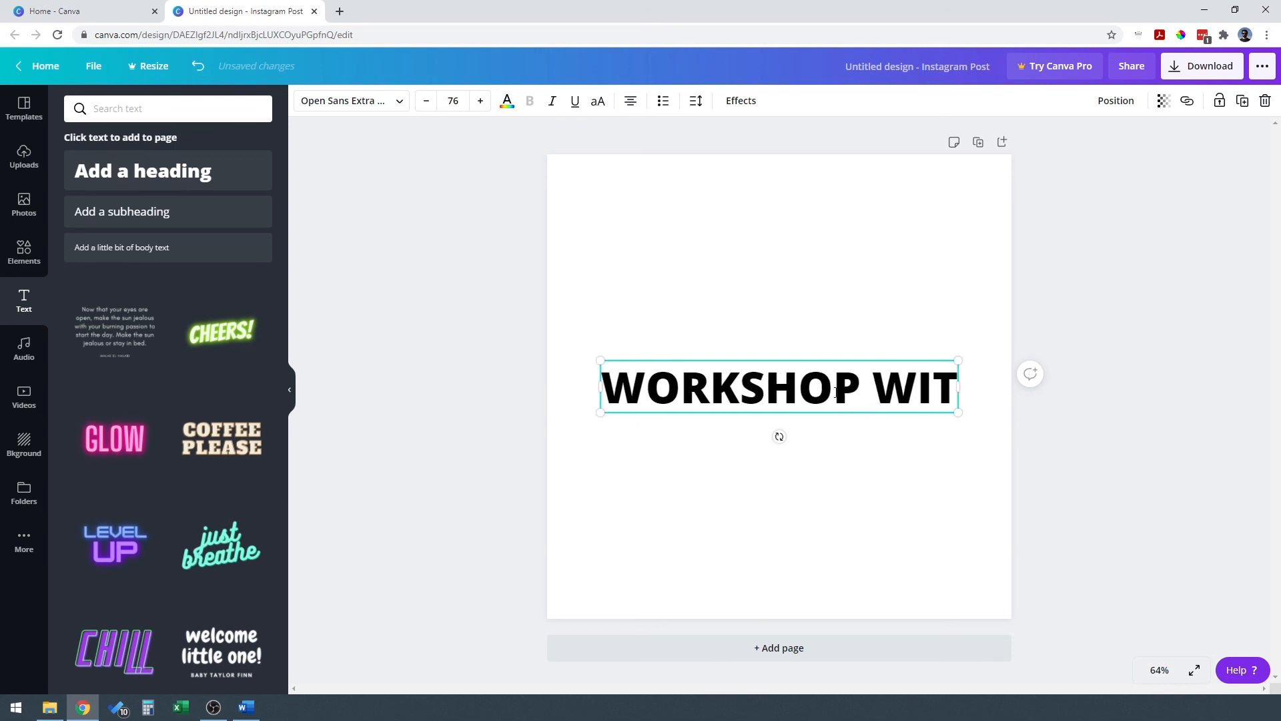
text(H COSTIN DED)
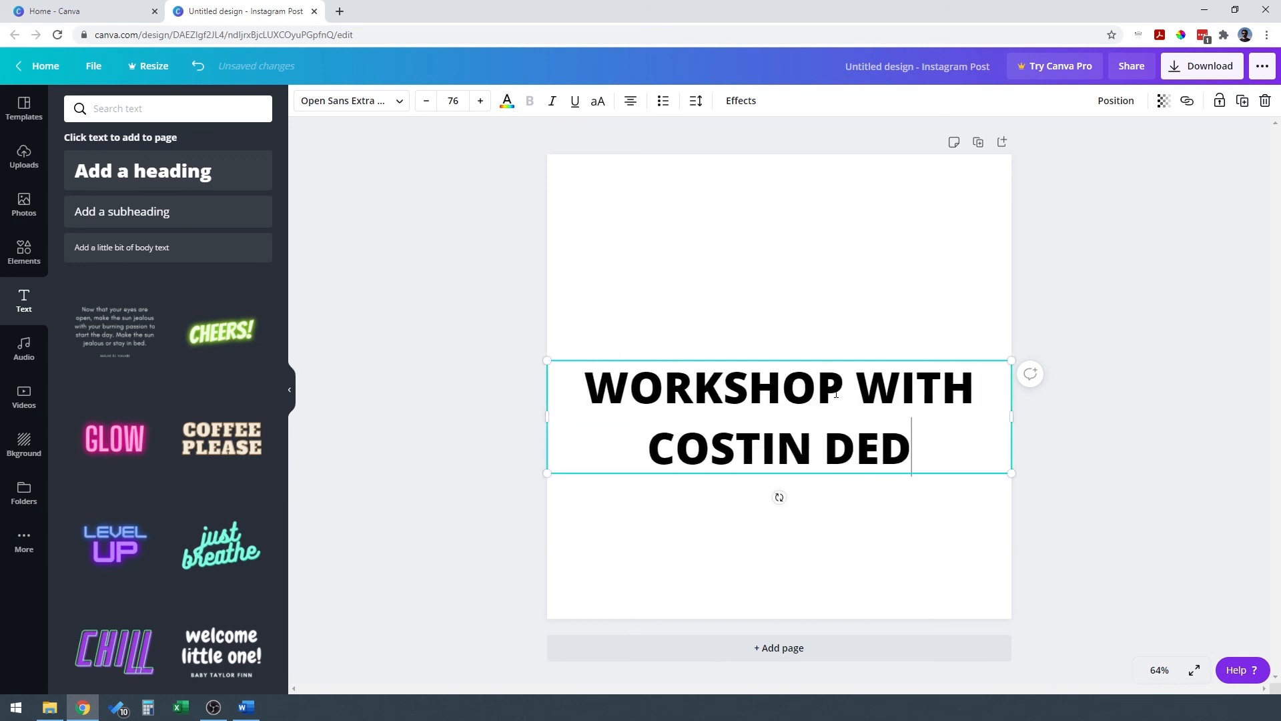
text(Y)
key(BackSpace)
text(U)
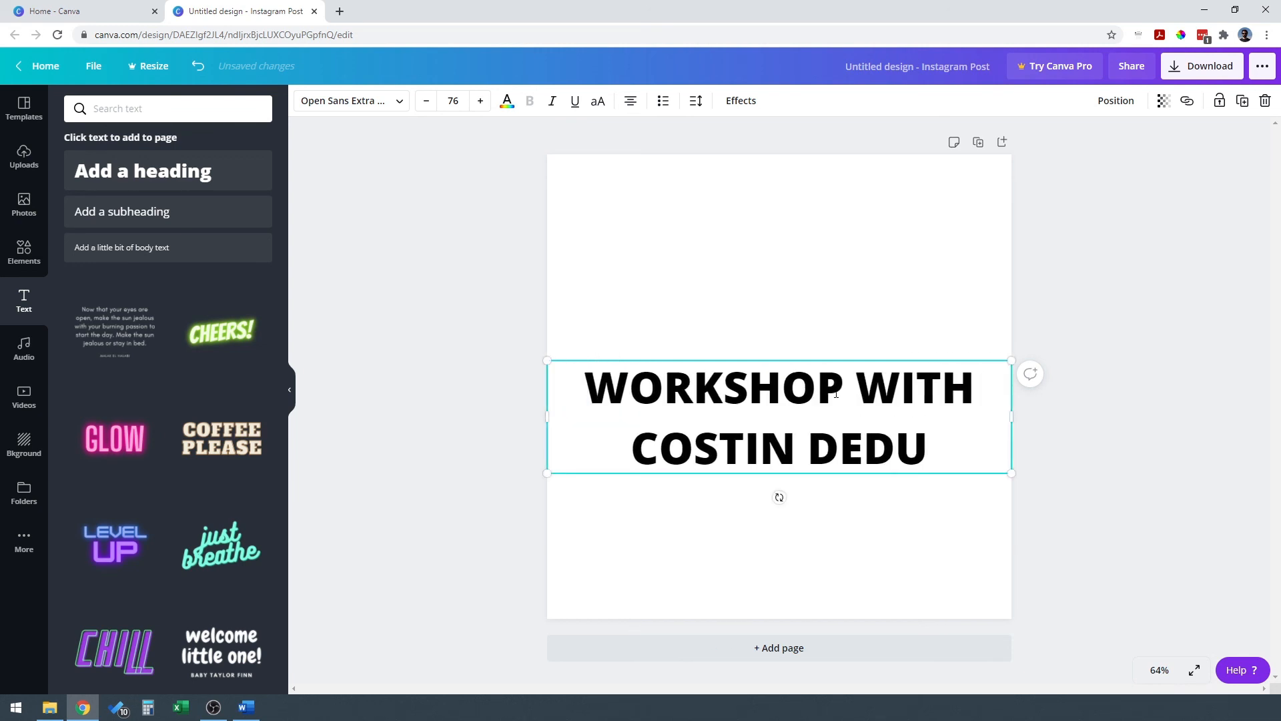
drag(1011, 416, 965, 418)
right_click(780, 390)
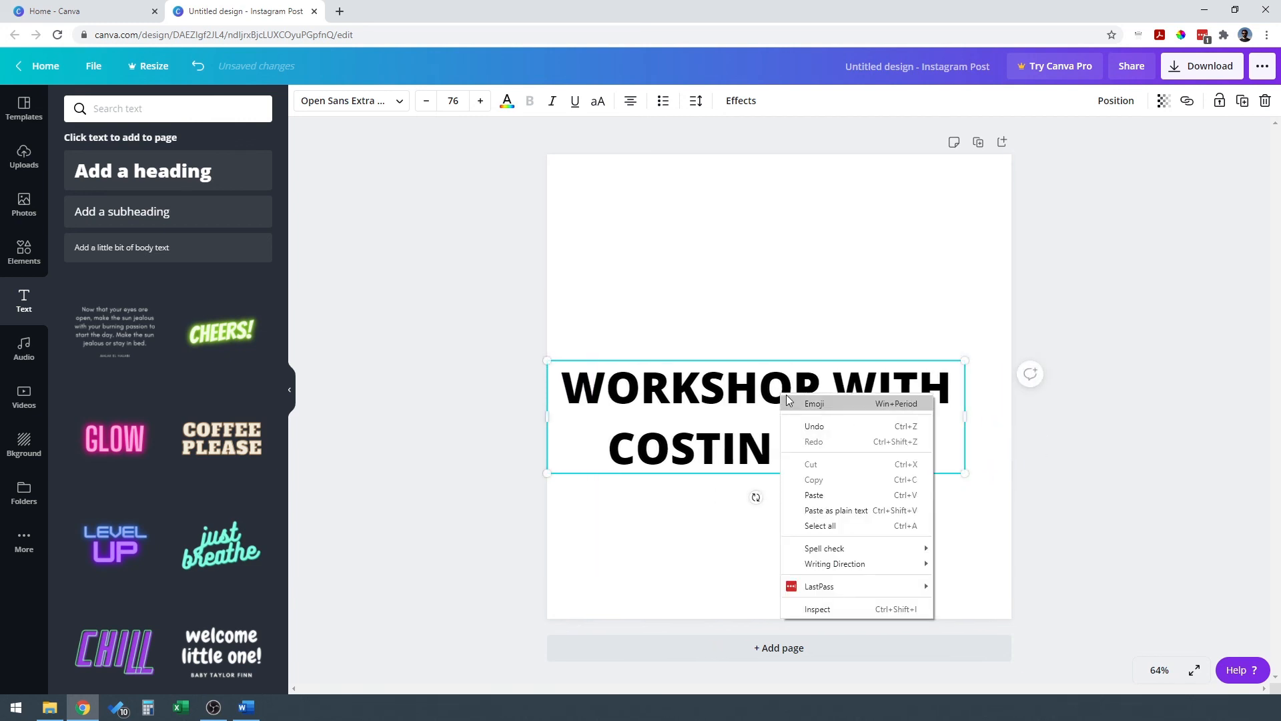
click(788, 377)
mouse_move(570, 357)
mouse_down()
mouse_move(606, 358)
mouse_move(594, 360)
mouse_up()
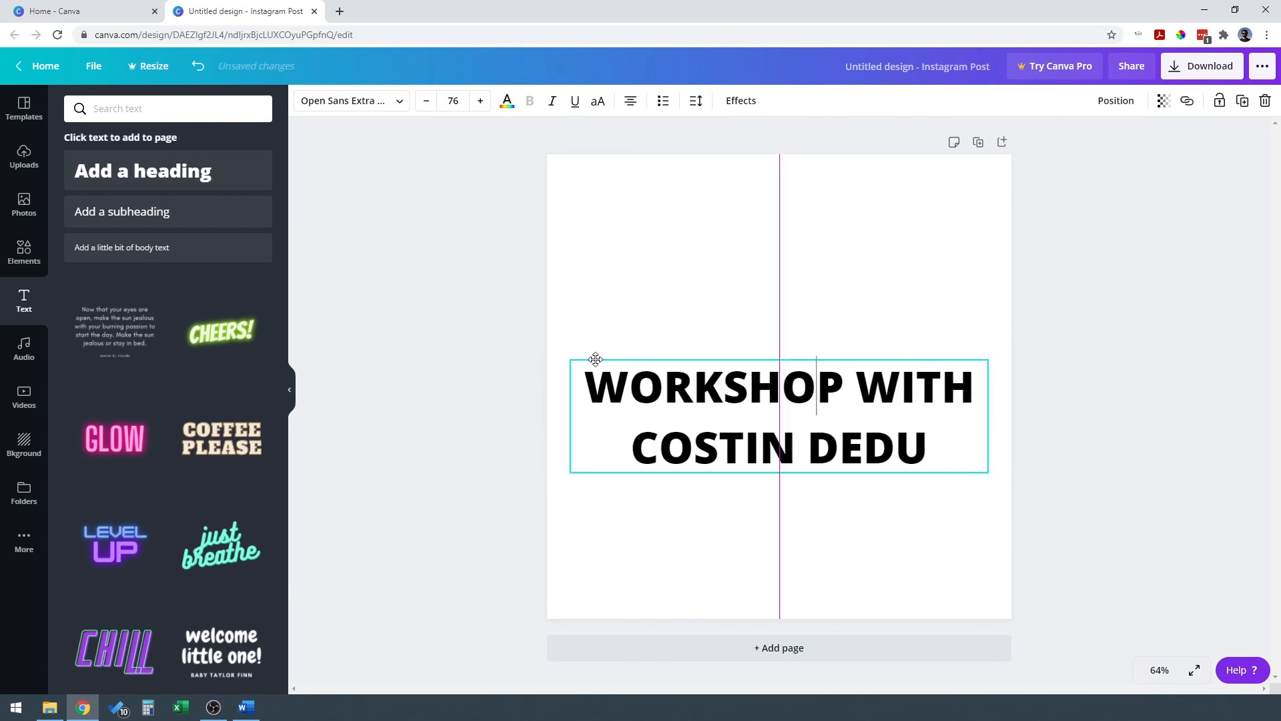
click(1168, 361)
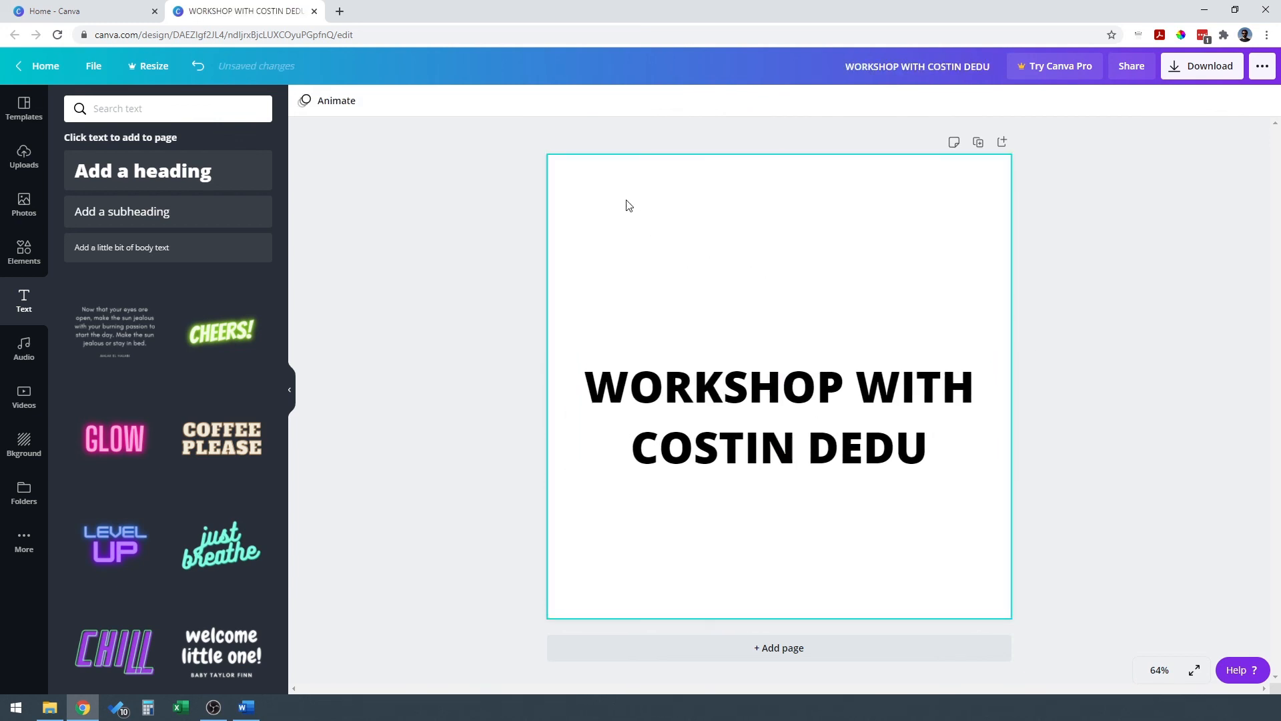
Apply the light-blue texture as the post's background.
click(26, 443)
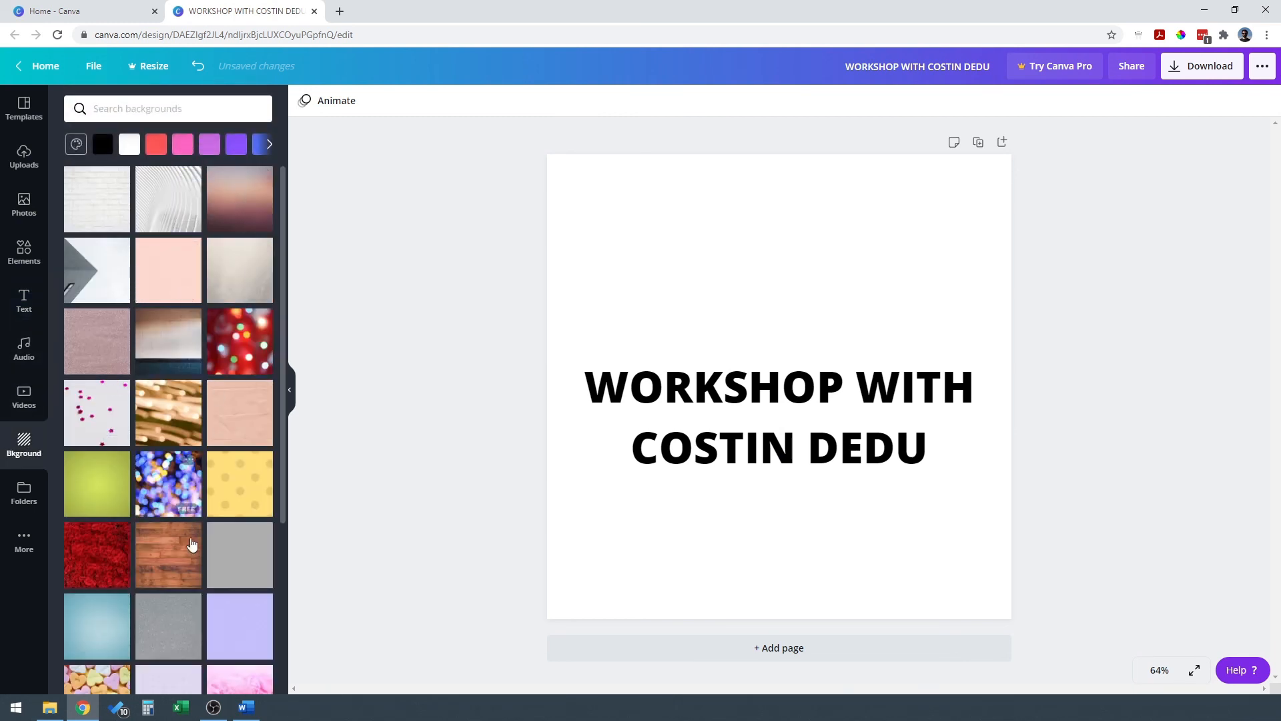
scroll(210, 574, down, 4)
click(114, 371)
scroll(114, 369, up, 2)
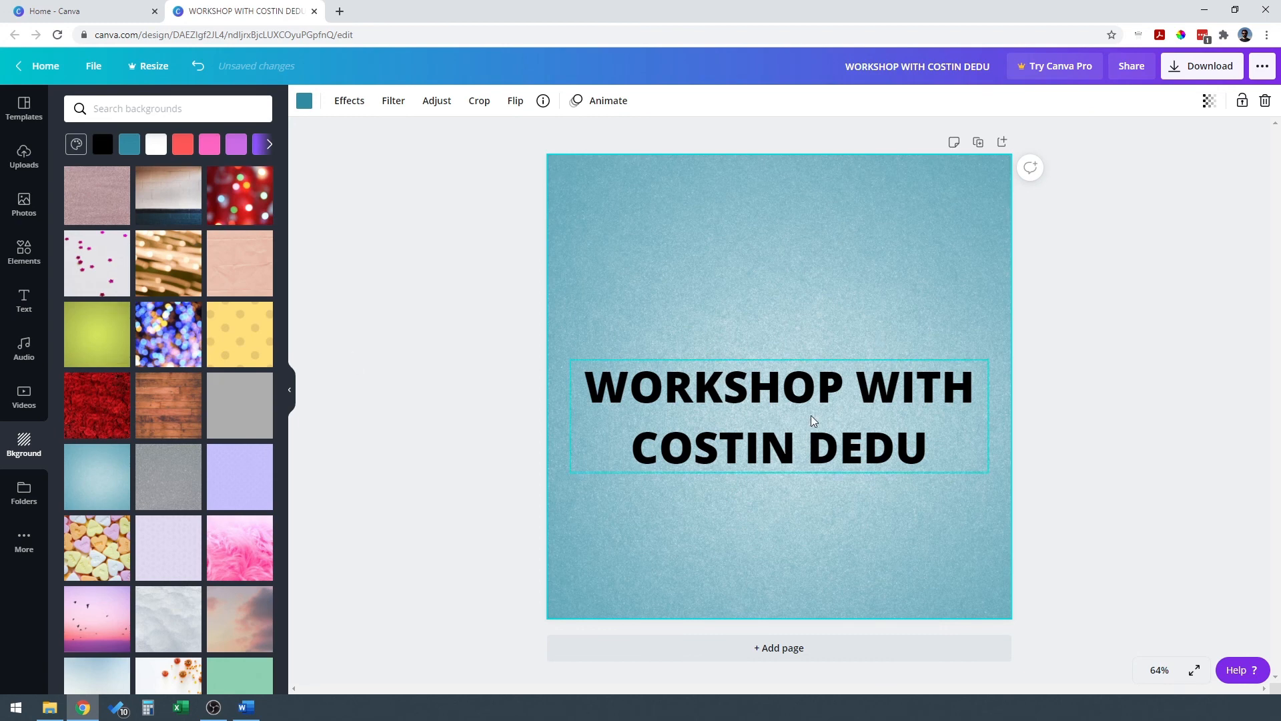
Change the title text colour to white.
click(24, 160)
click(171, 140)
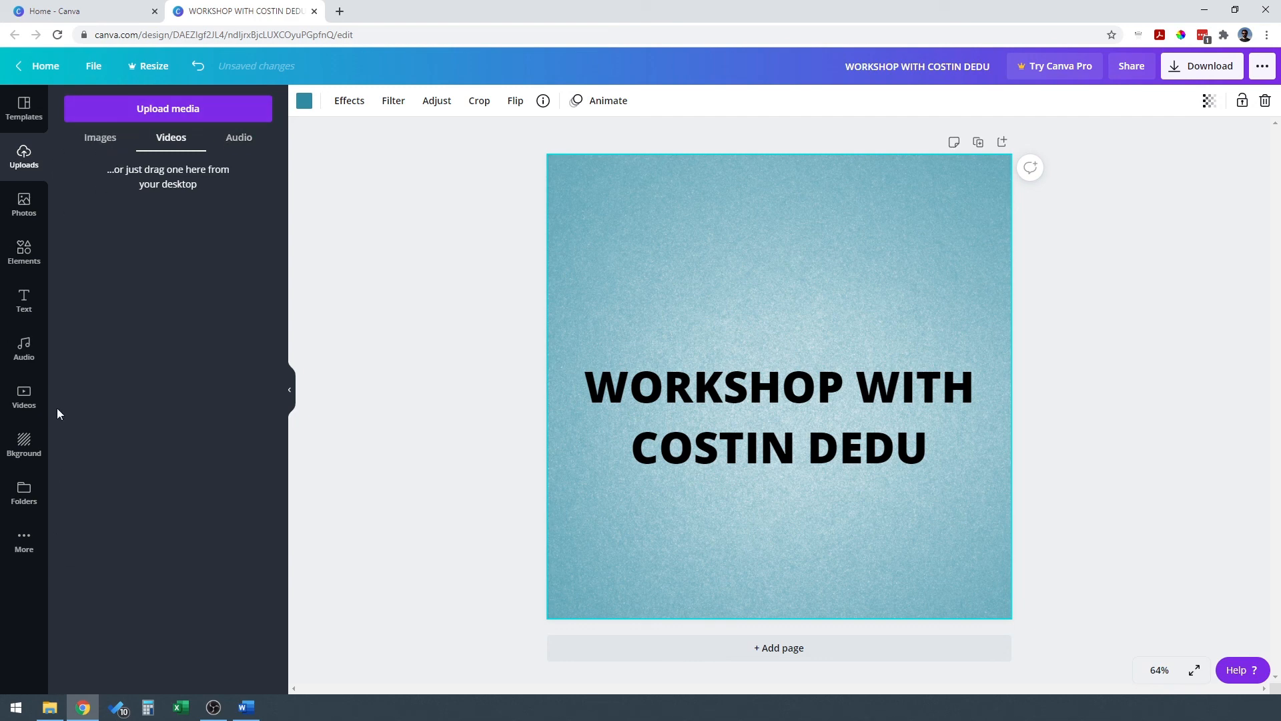
click(26, 202)
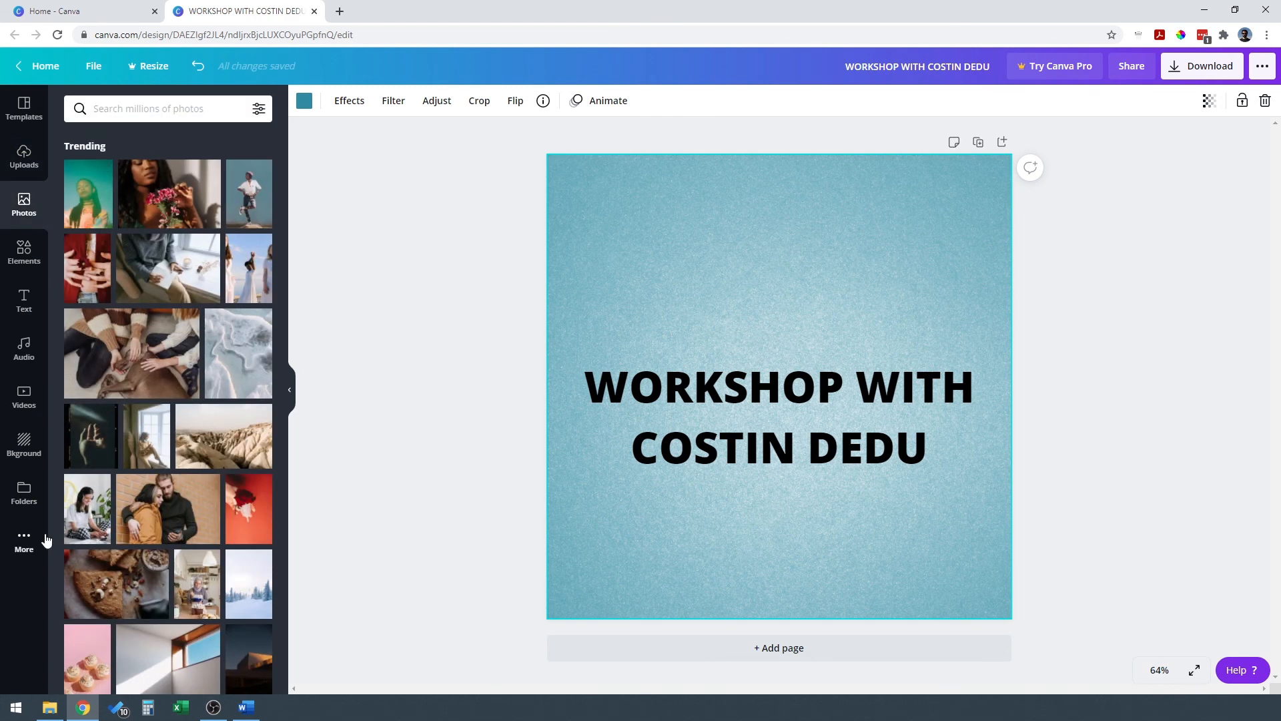
click(778, 395)
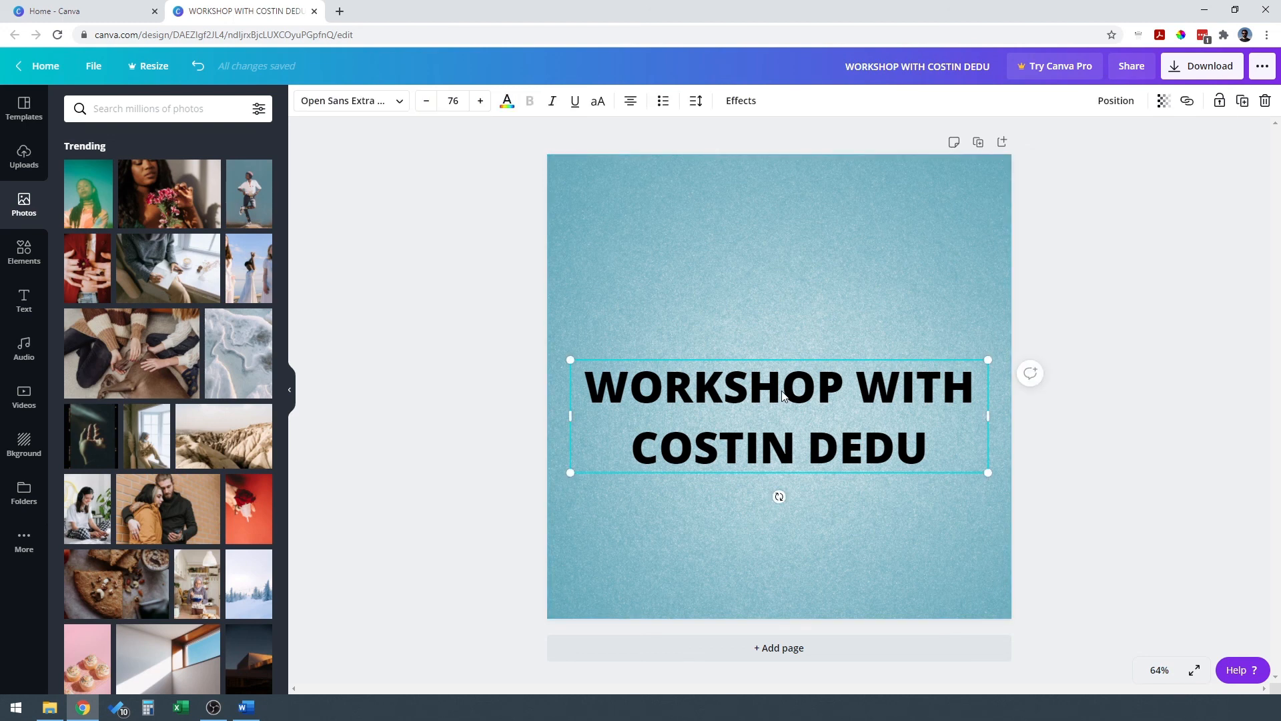
click(507, 102)
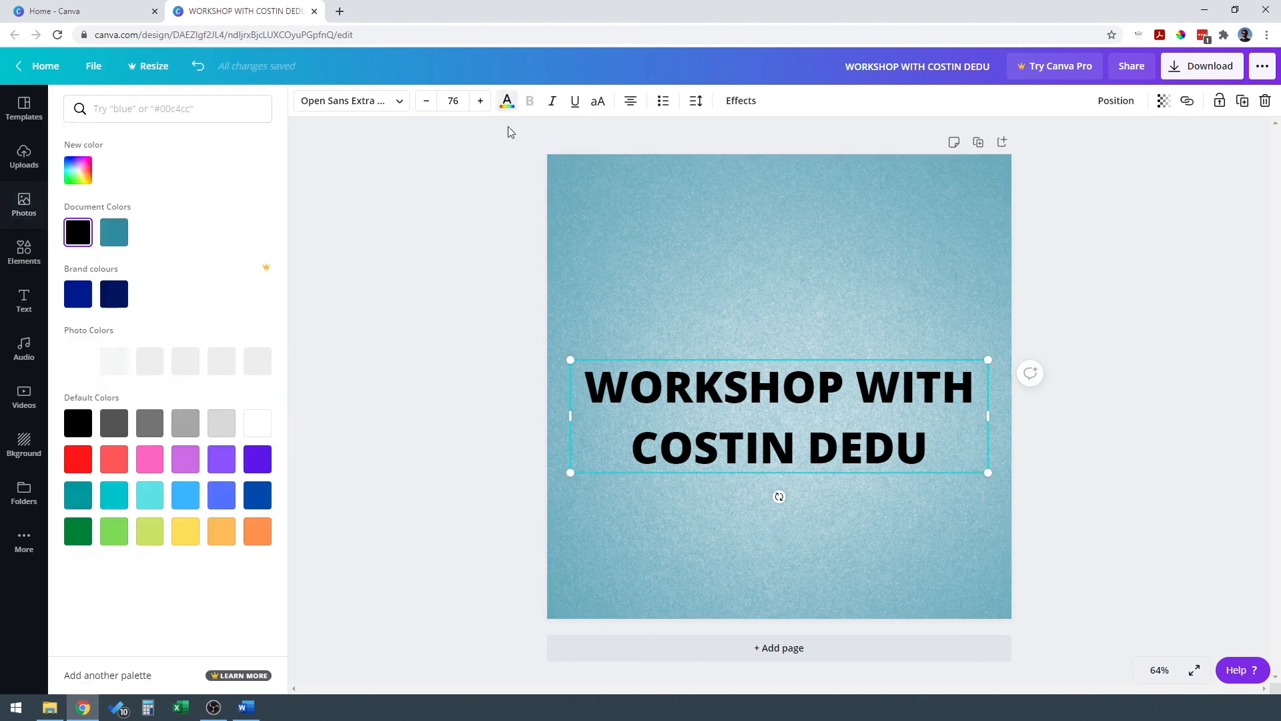
click(258, 356)
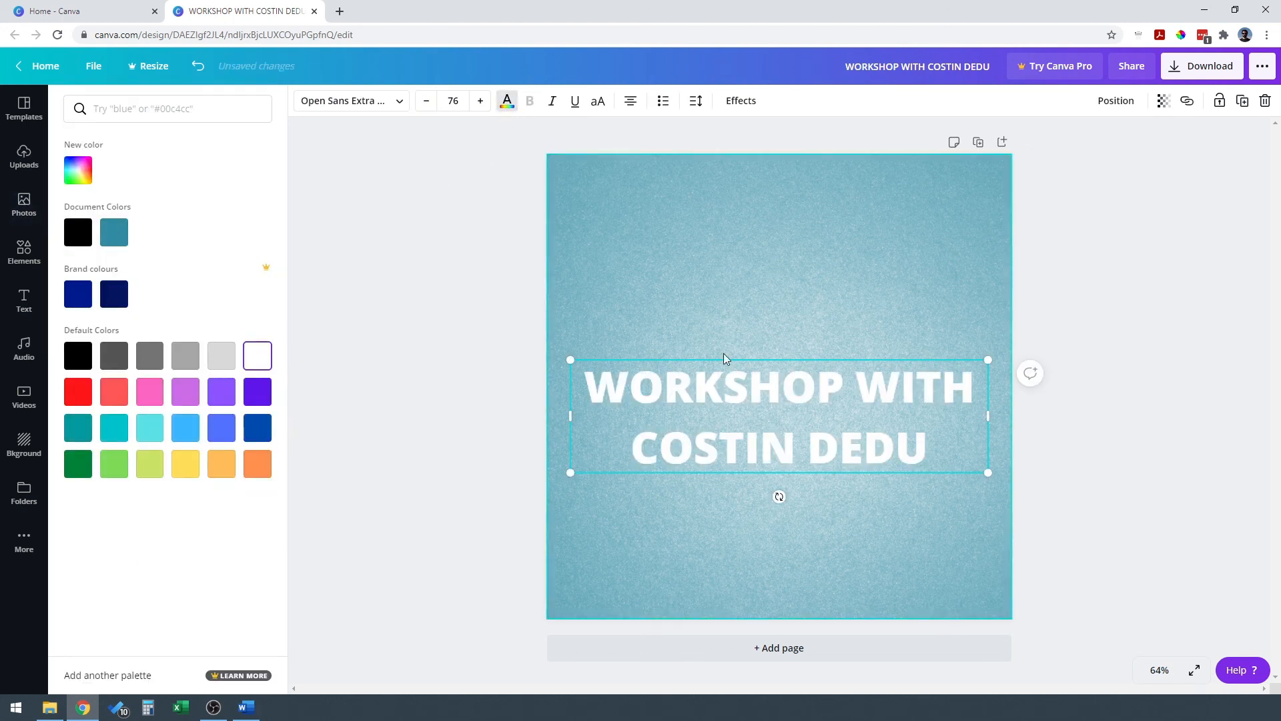
click(394, 245)
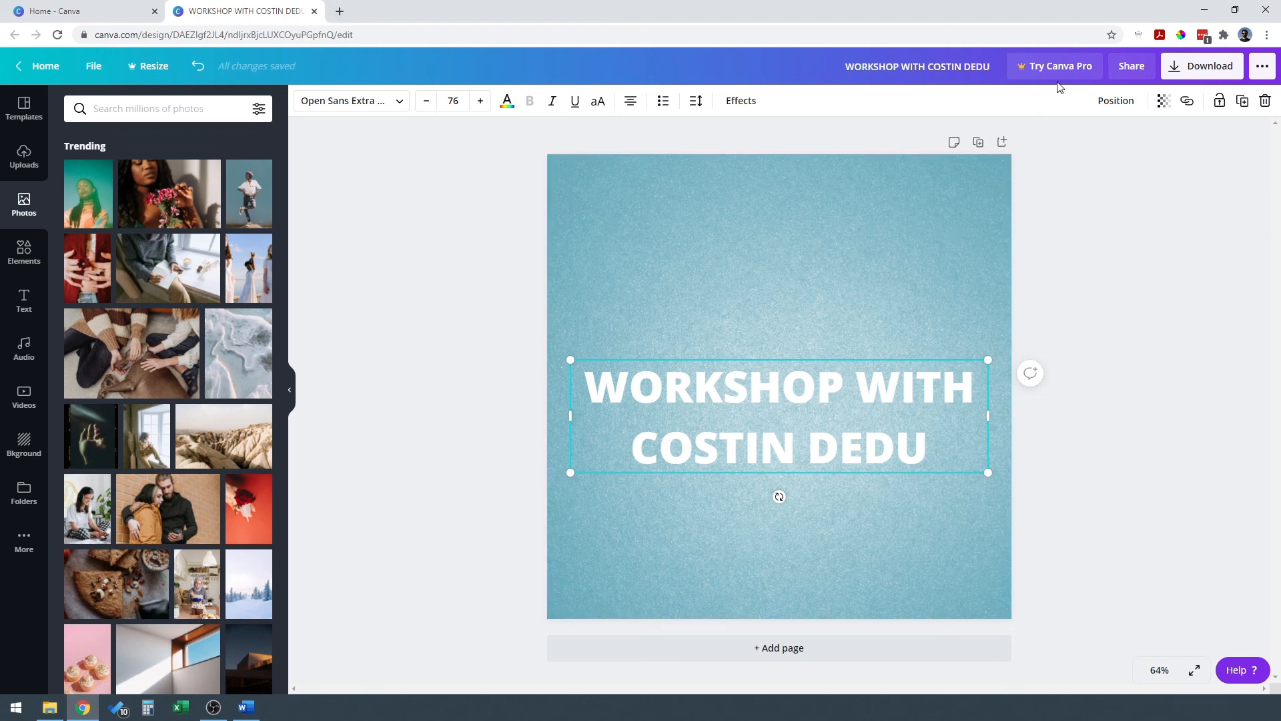
Load the Photopea website in a new Chrome tab.
click(339, 12)
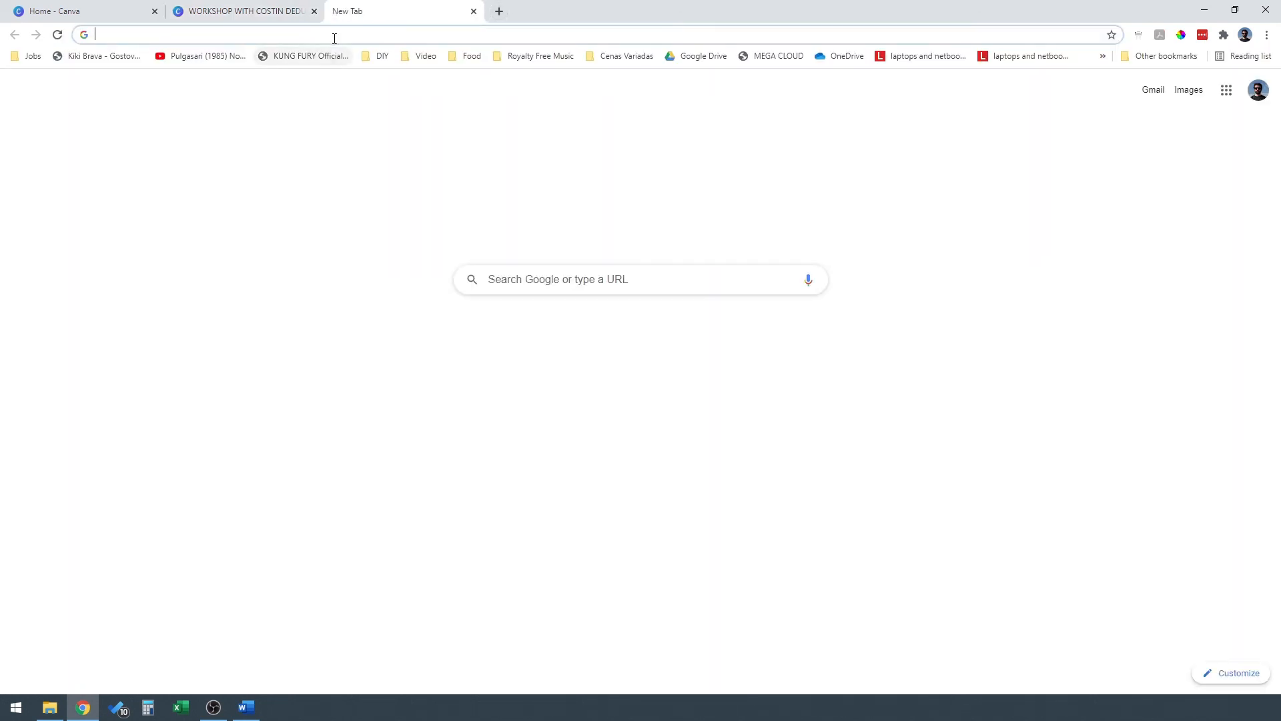
click(335, 36)
text(photopea.com)
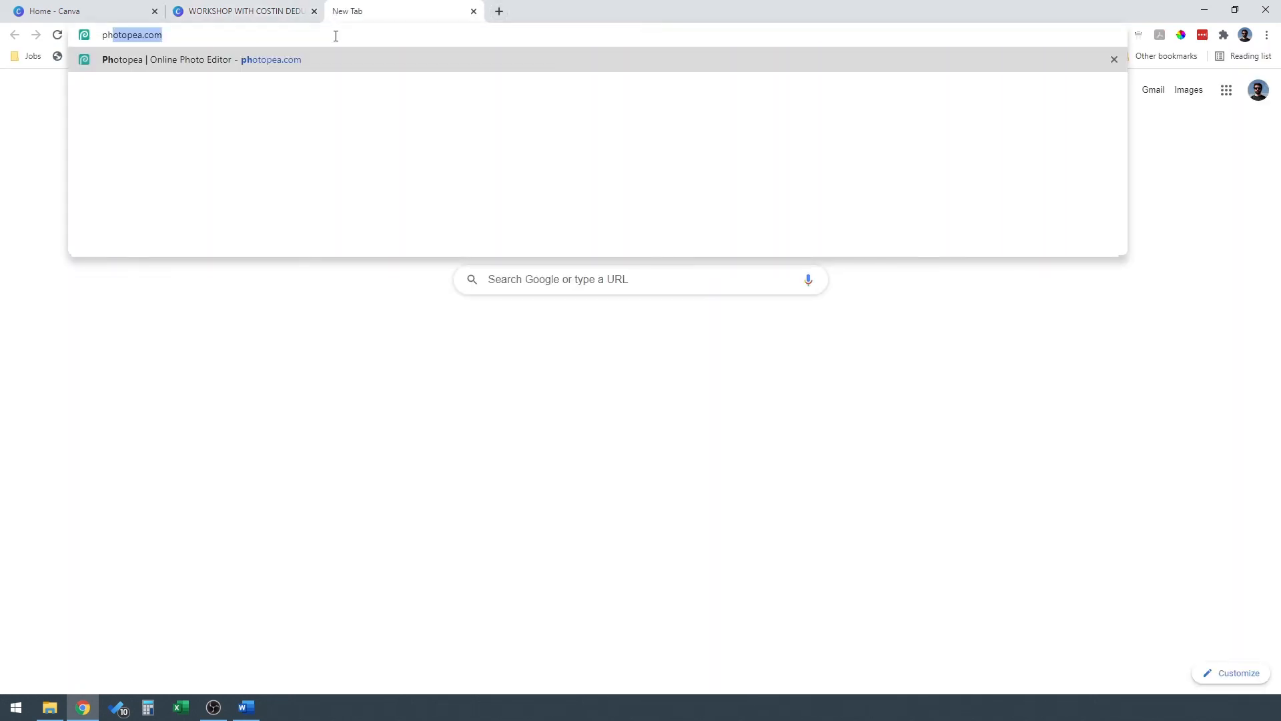
key(Return)
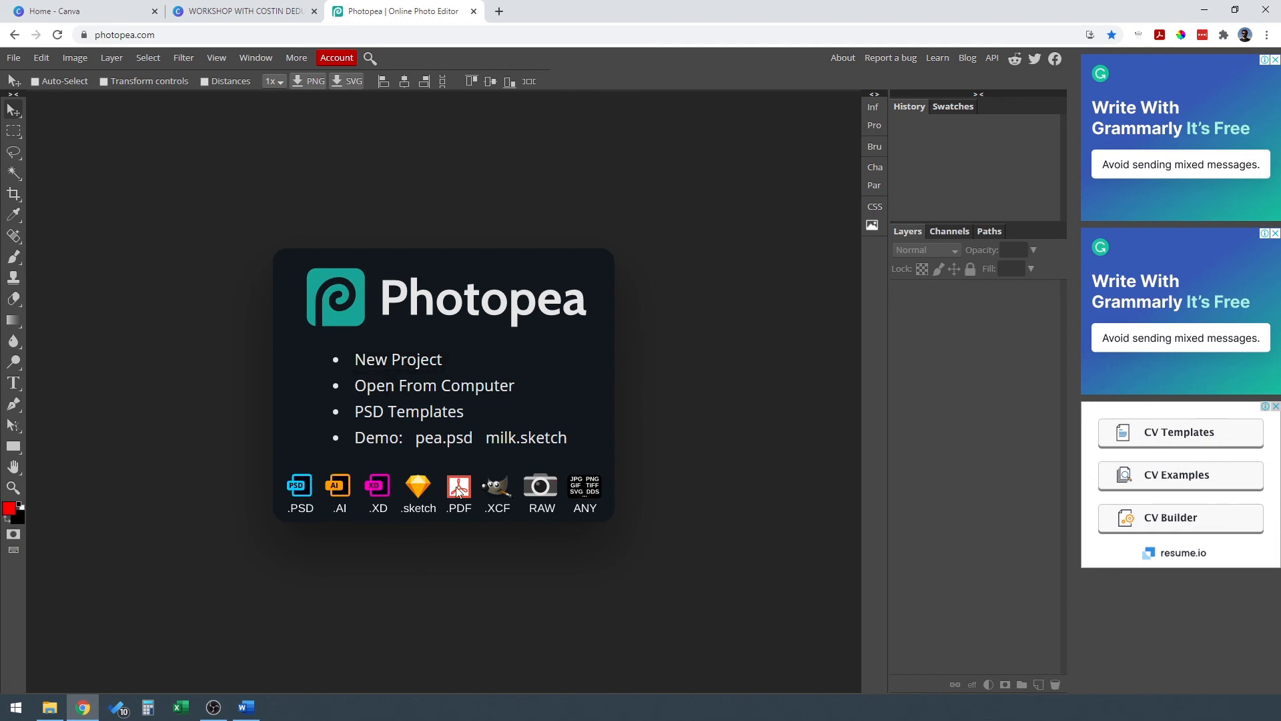
Open Get Involved Banner.psd from the Project folder.
click(401, 387)
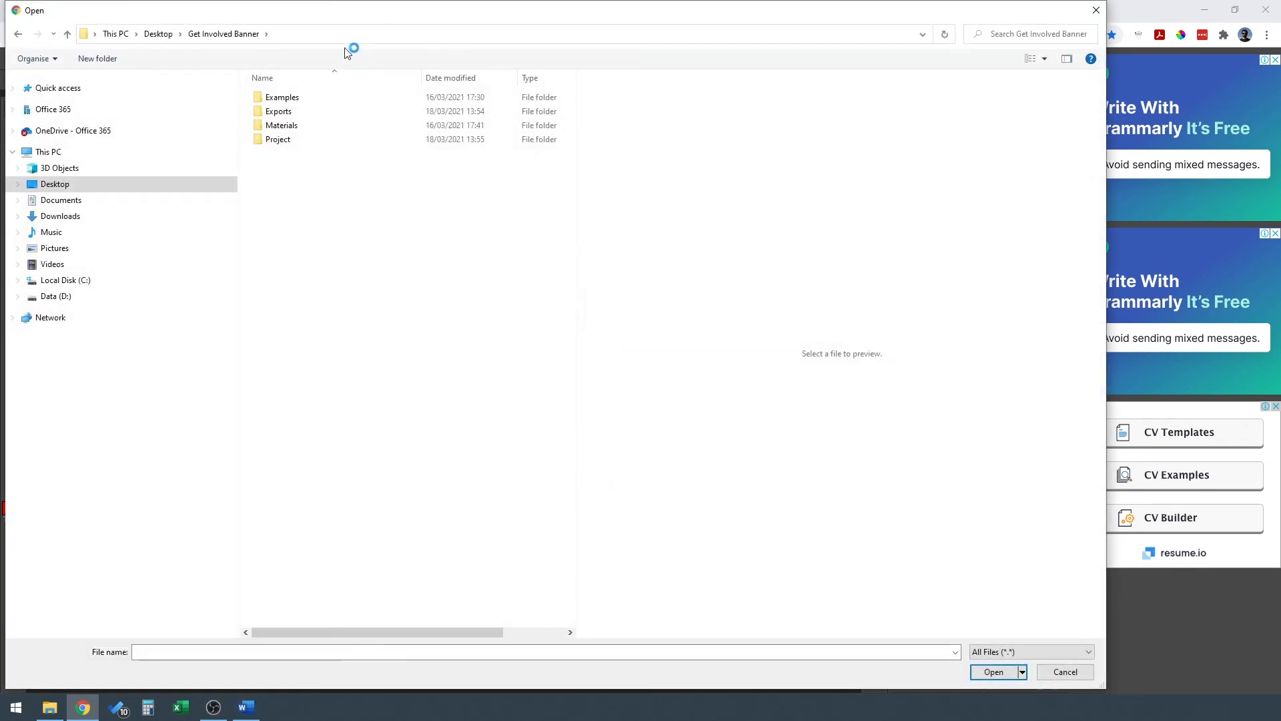
double_click(279, 140)
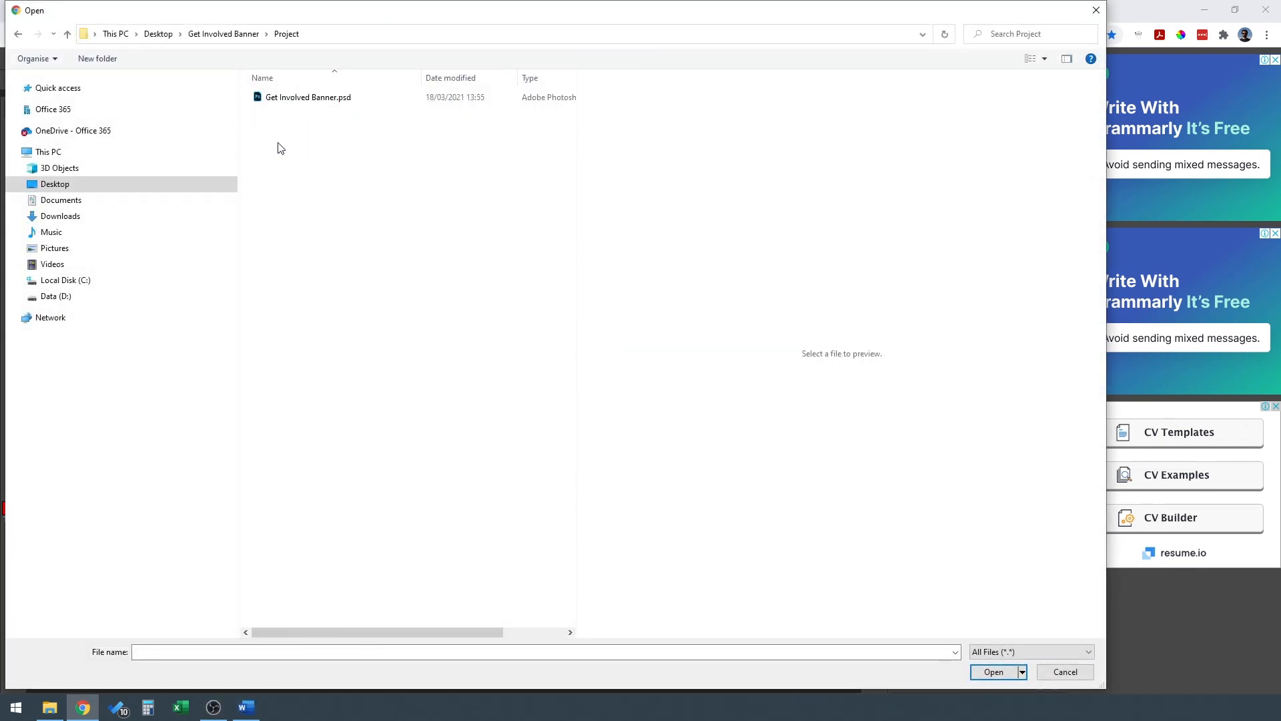
click(298, 104)
click(990, 671)
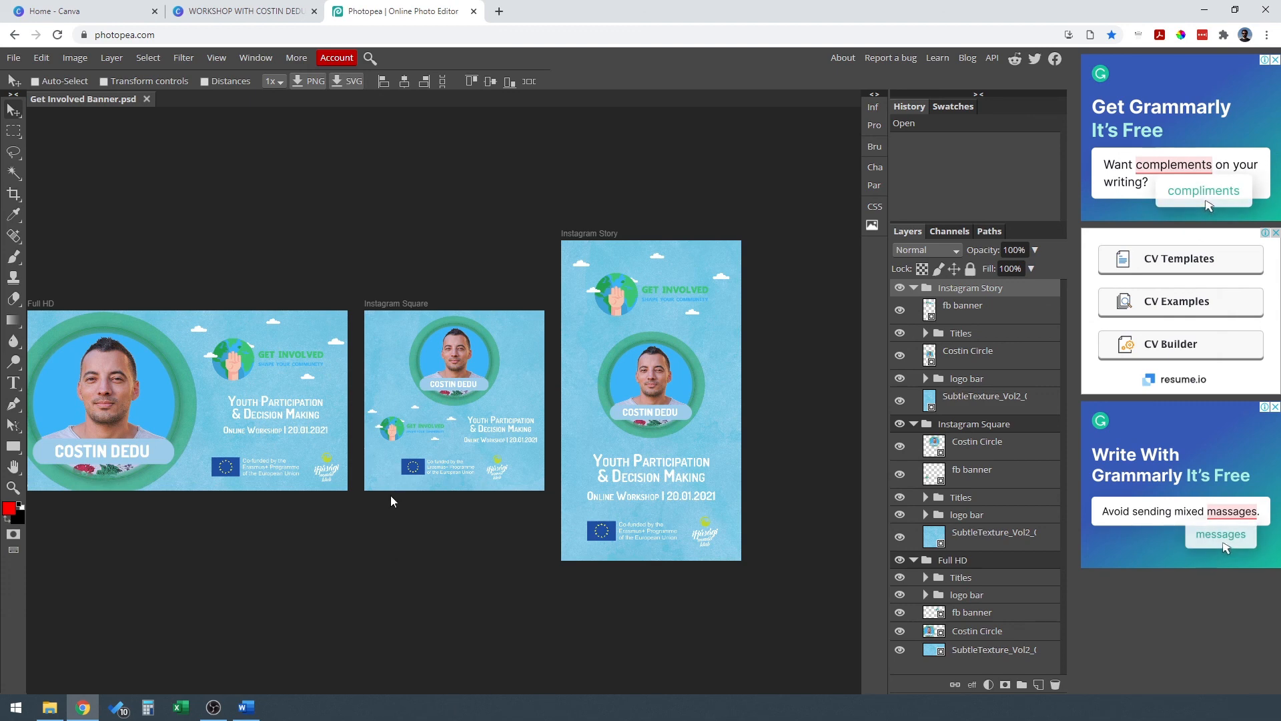
Centre the three artboards in view and briefly check the Canva tab.
drag(384, 541, 449, 526)
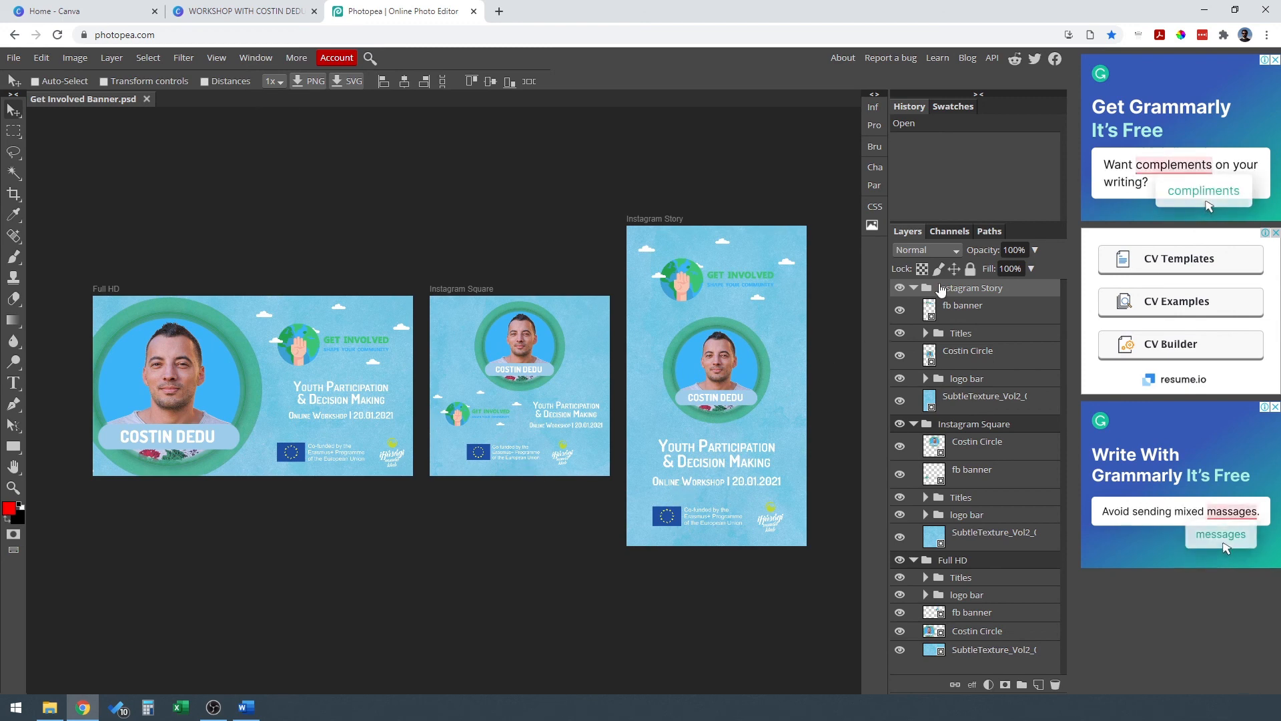
scroll(454, 521, up, 2)
scroll(454, 522, down, 2)
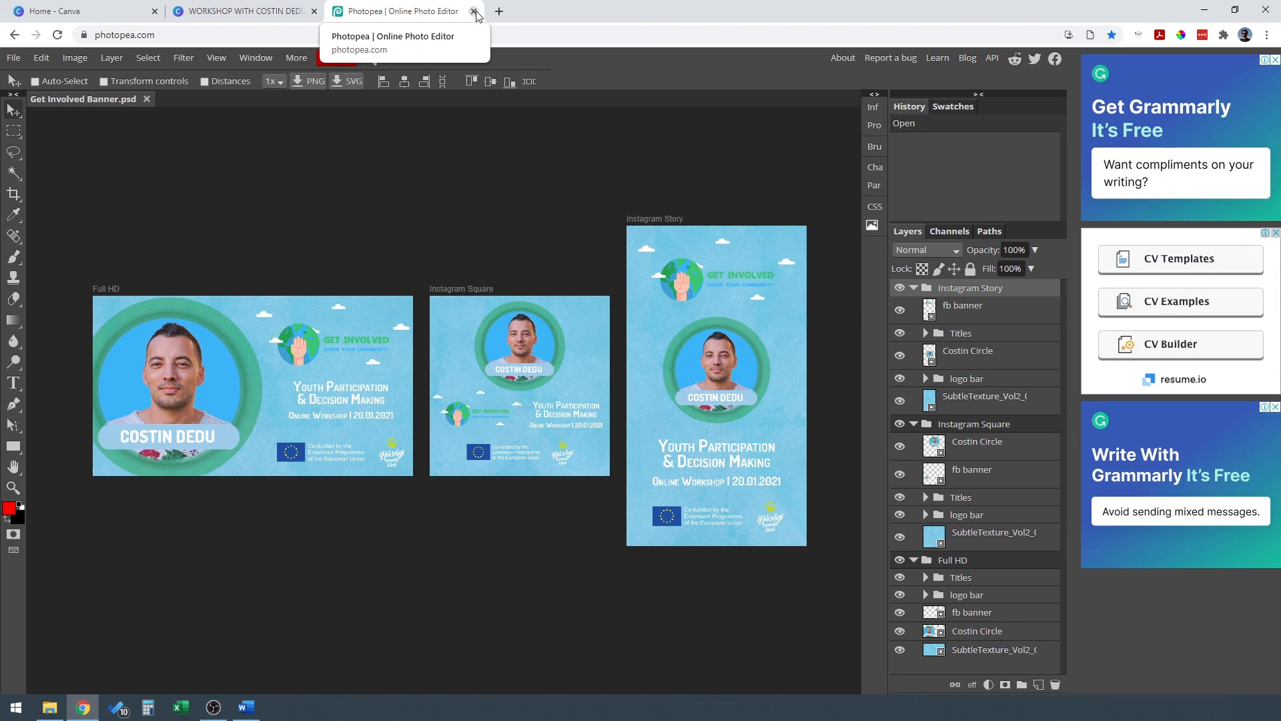
click(246, 13)
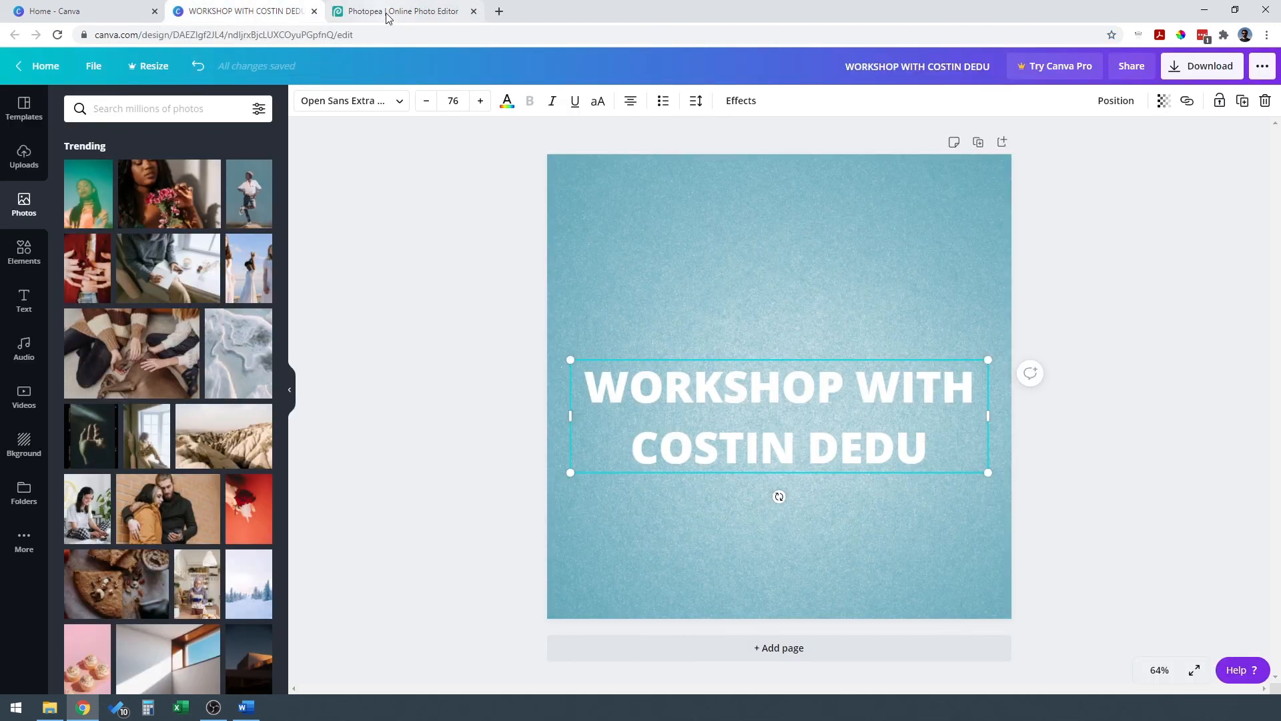
click(390, 15)
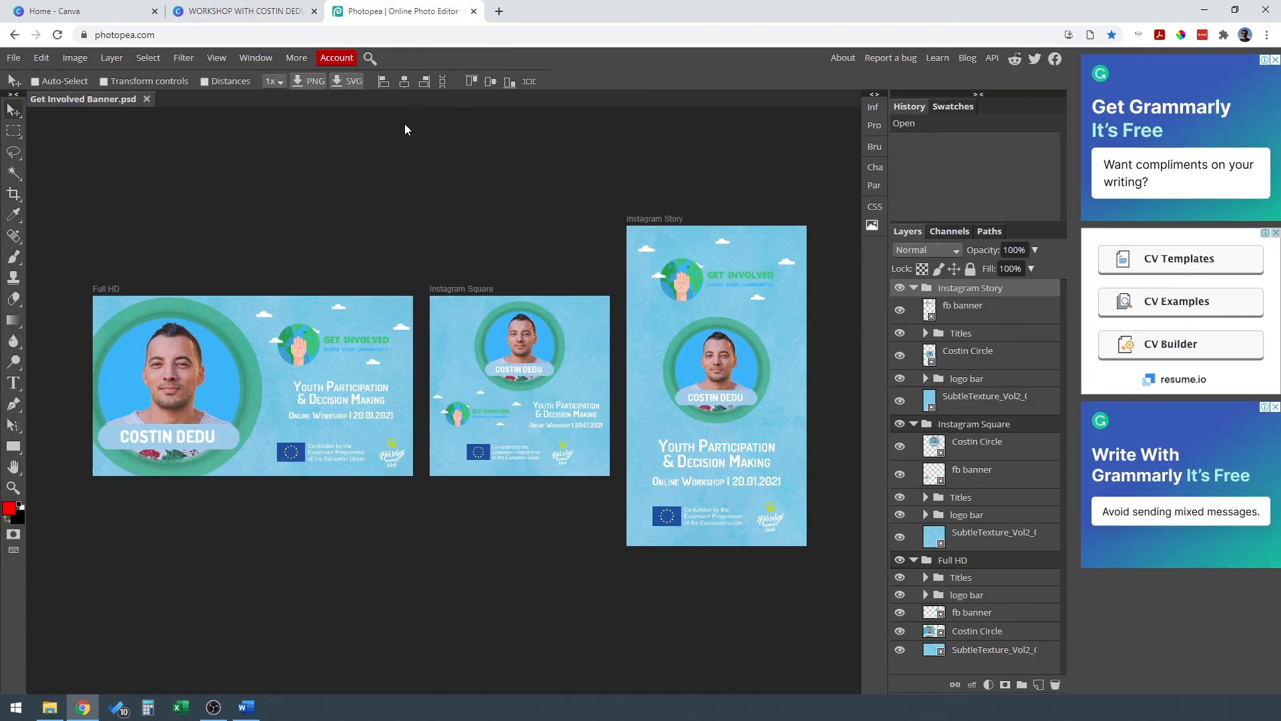